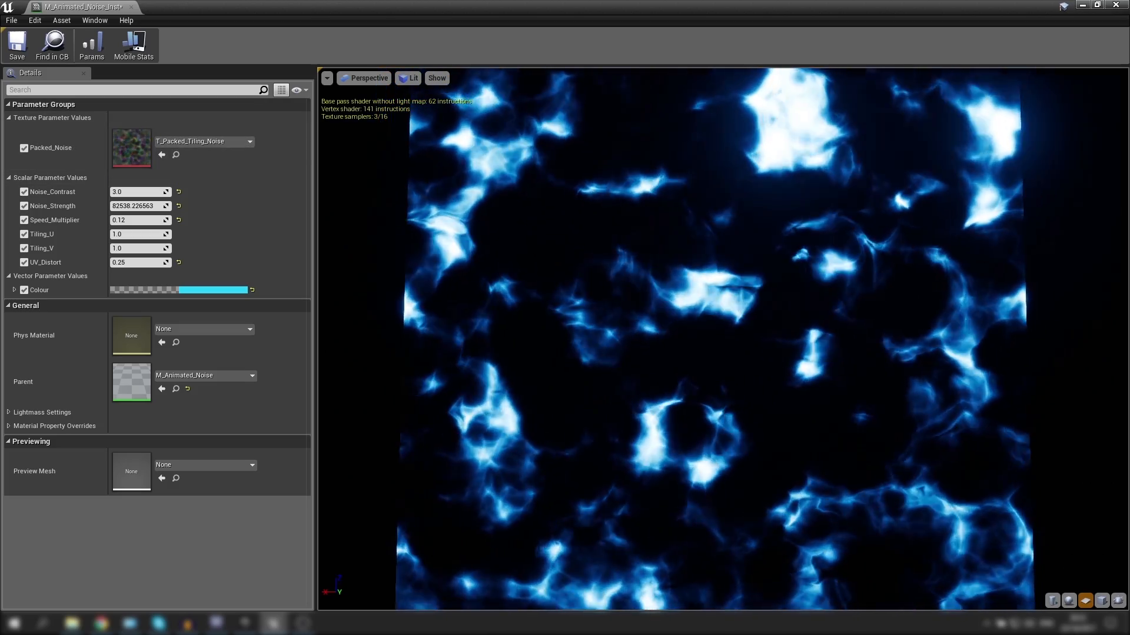
Set the material instance's Tiling_U and Tiling_V parameters to 0.5.
left_click(141, 234)
type(".5")
key("Tab")
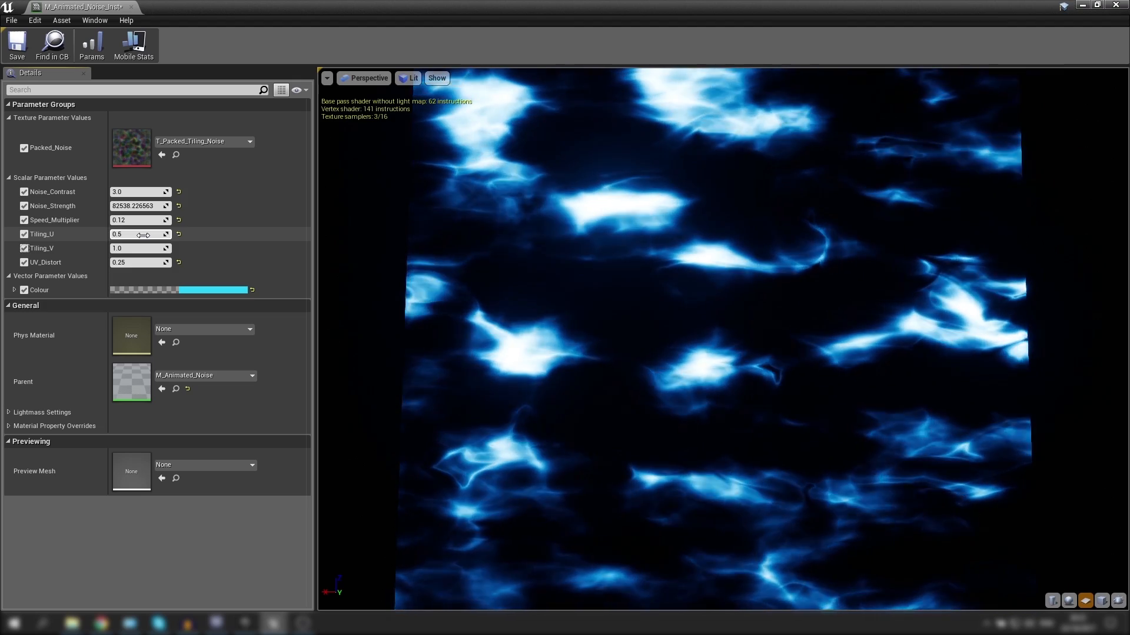
type(".5")
key("Return")
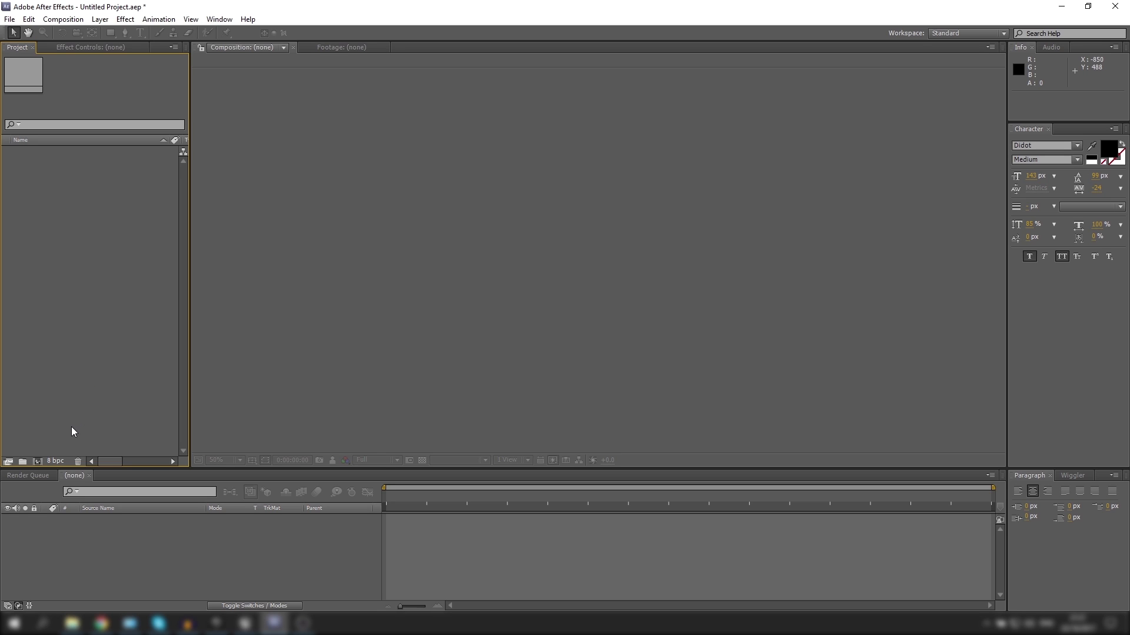
Switch to After Effects and set the project to 32 bits per channel (float) with a linearized sRGB IEC61966-2.1 working space.
left_click(58, 460)
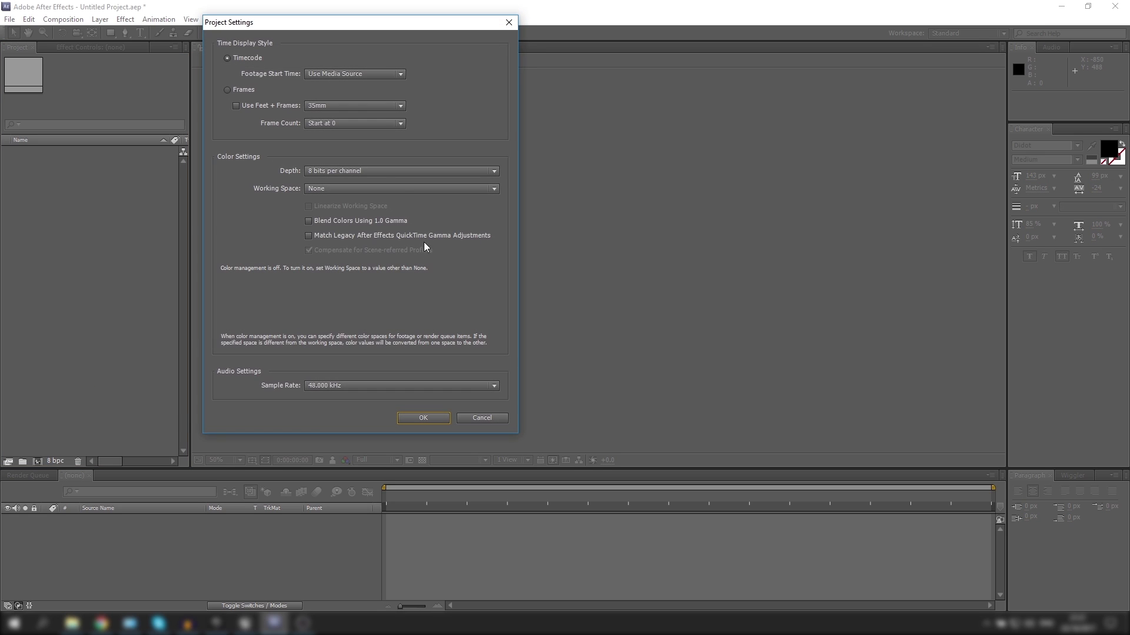
left_click(383, 172)
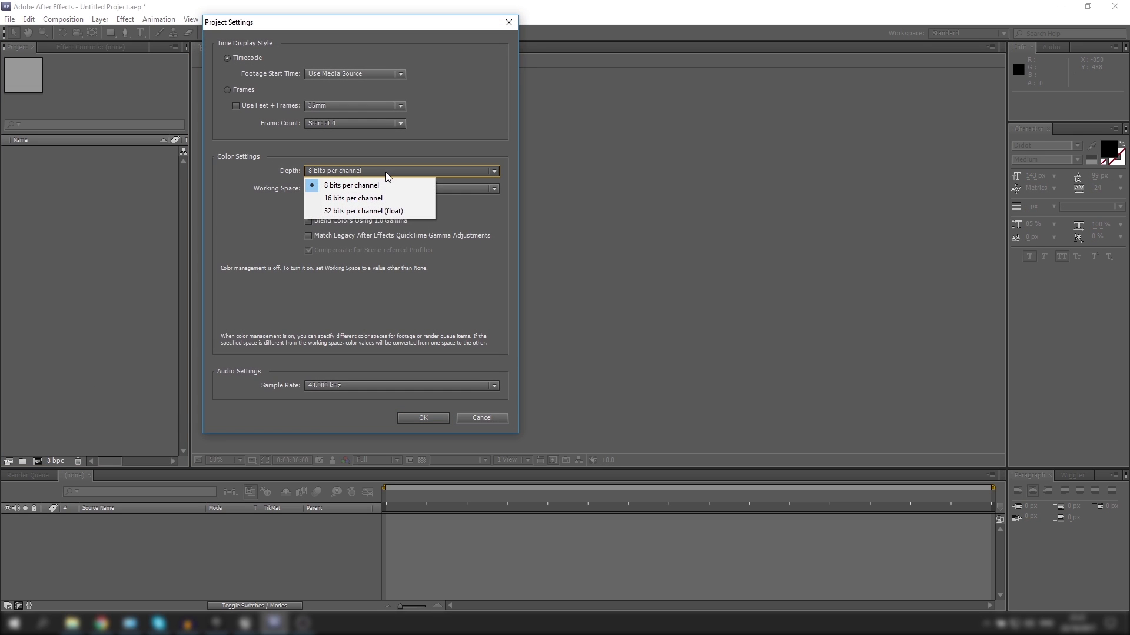
left_click(364, 211)
left_click(421, 187)
left_click(543, 302)
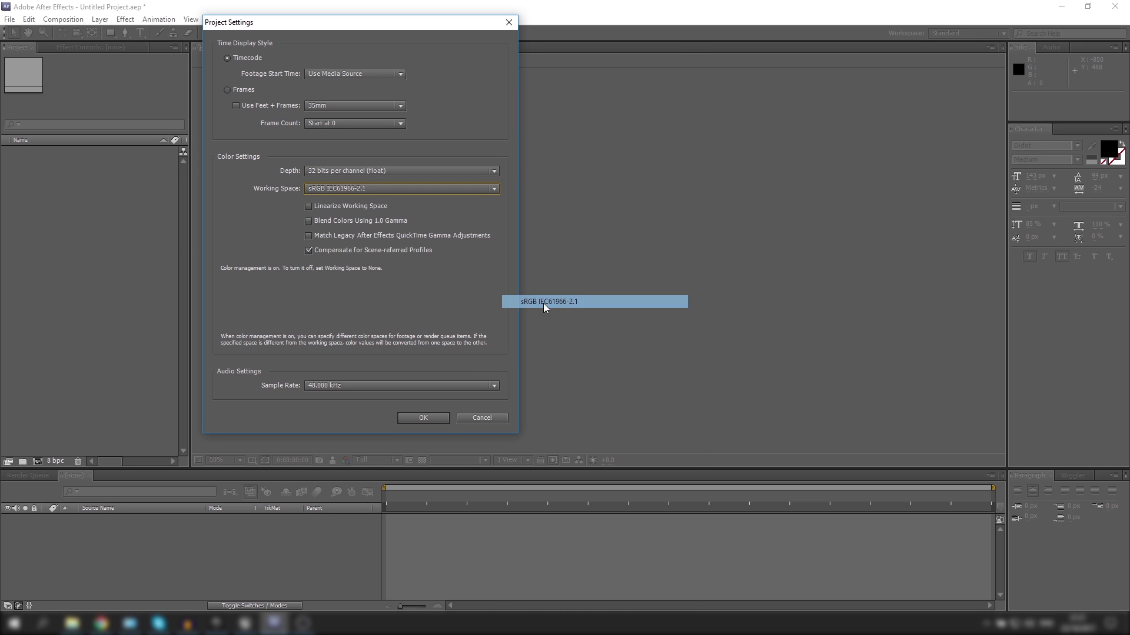
left_click(361, 207)
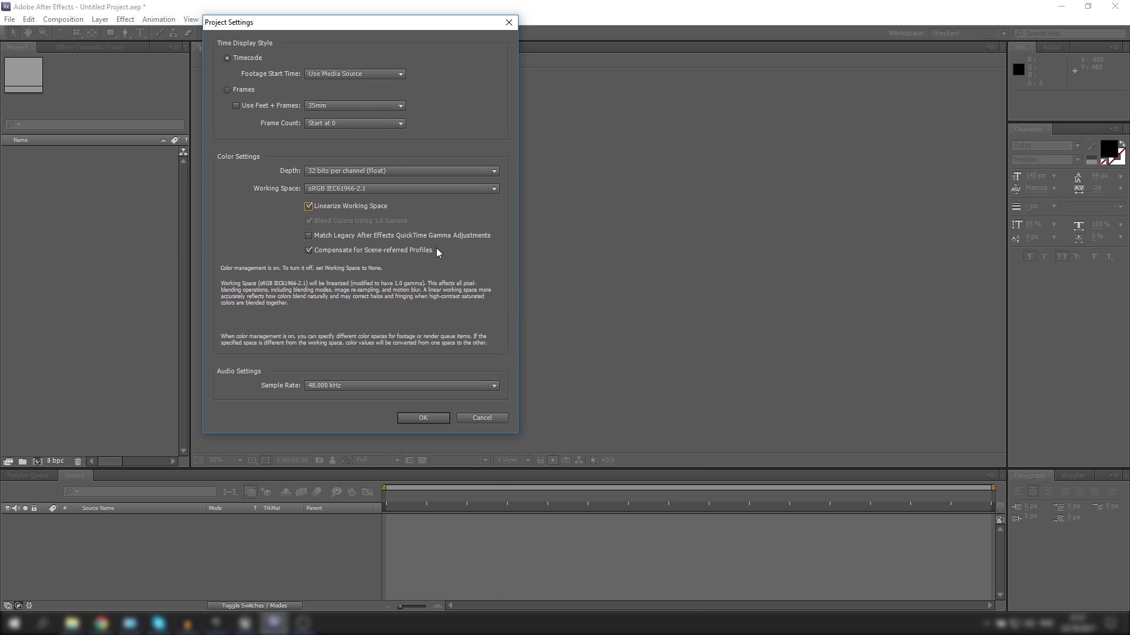
left_click(431, 416)
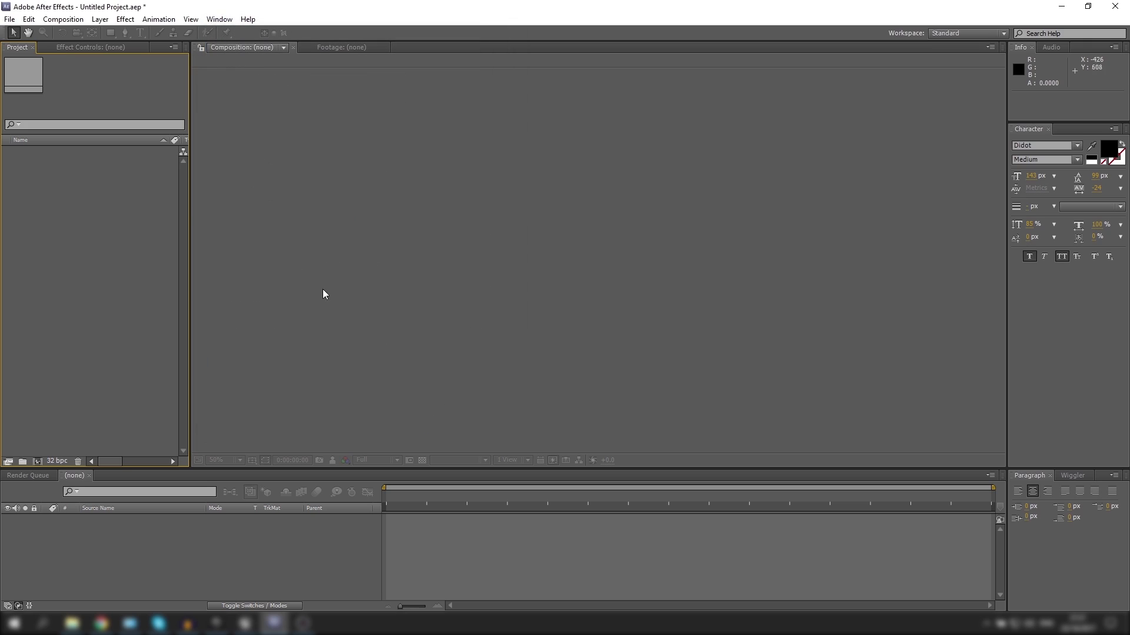
Create a new composition named turbulent_noise with the default settings.
right_click(80, 202)
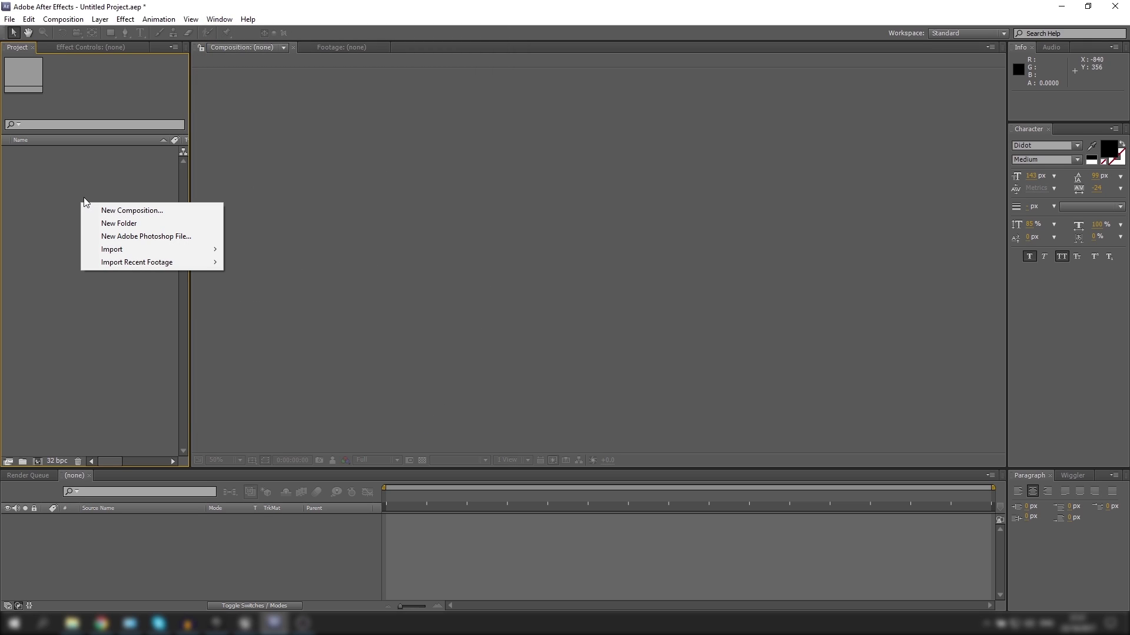
left_click(129, 211)
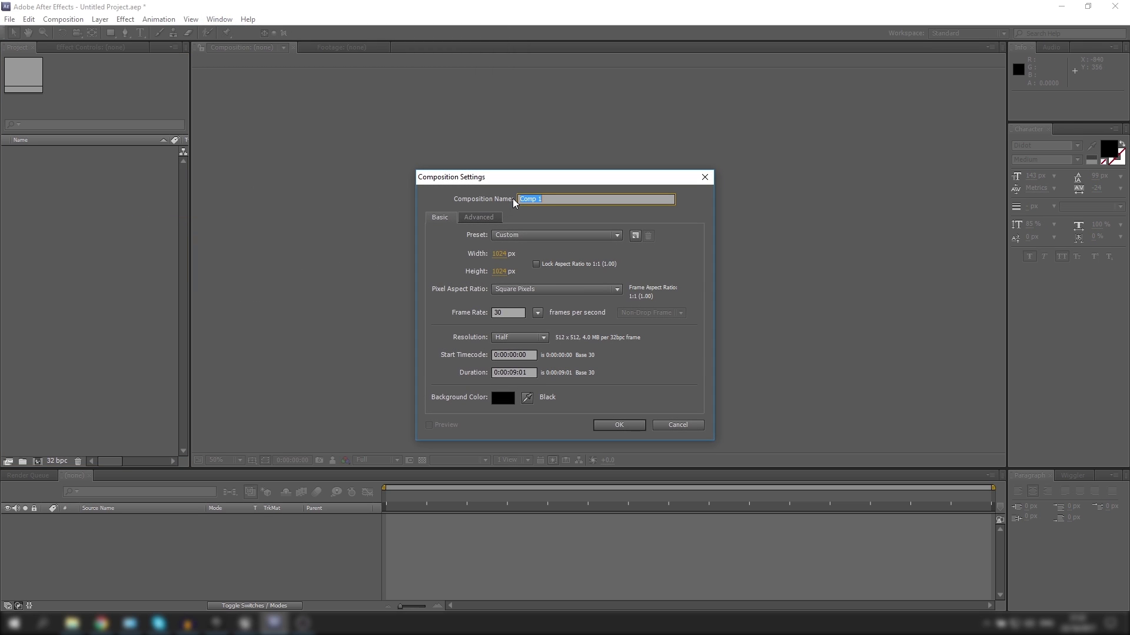
type("turbulent_noise")
key("Return")
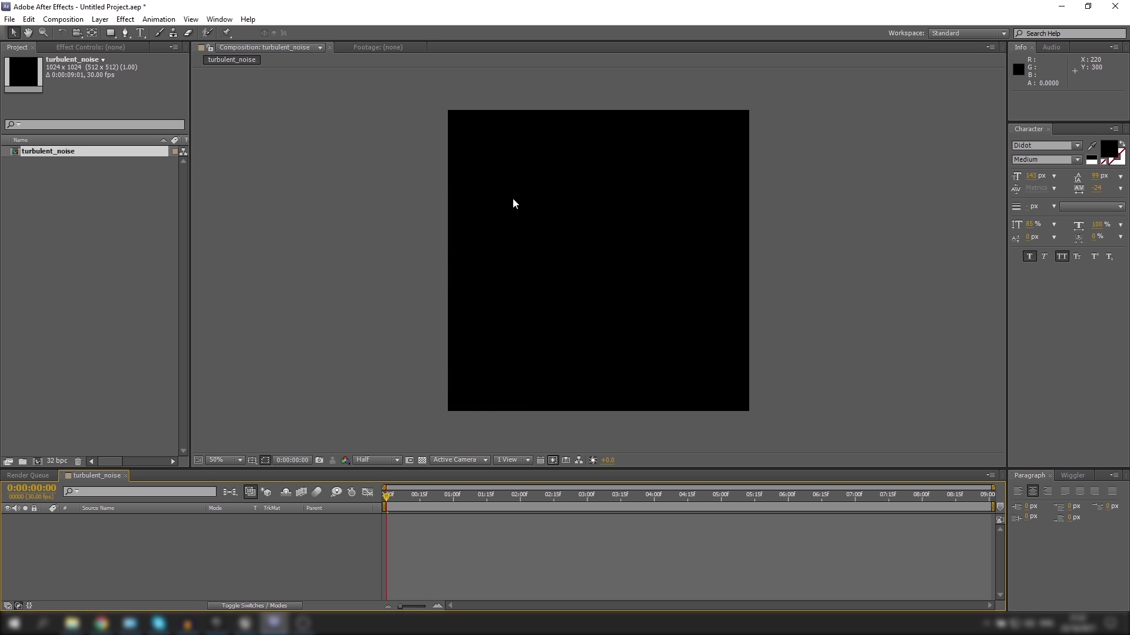
Add a 1024 x 1024 px black solid layer to the turbulent_noise composition.
right_click(104, 555)
mouse_move(235, 444)
left_click(340, 472)
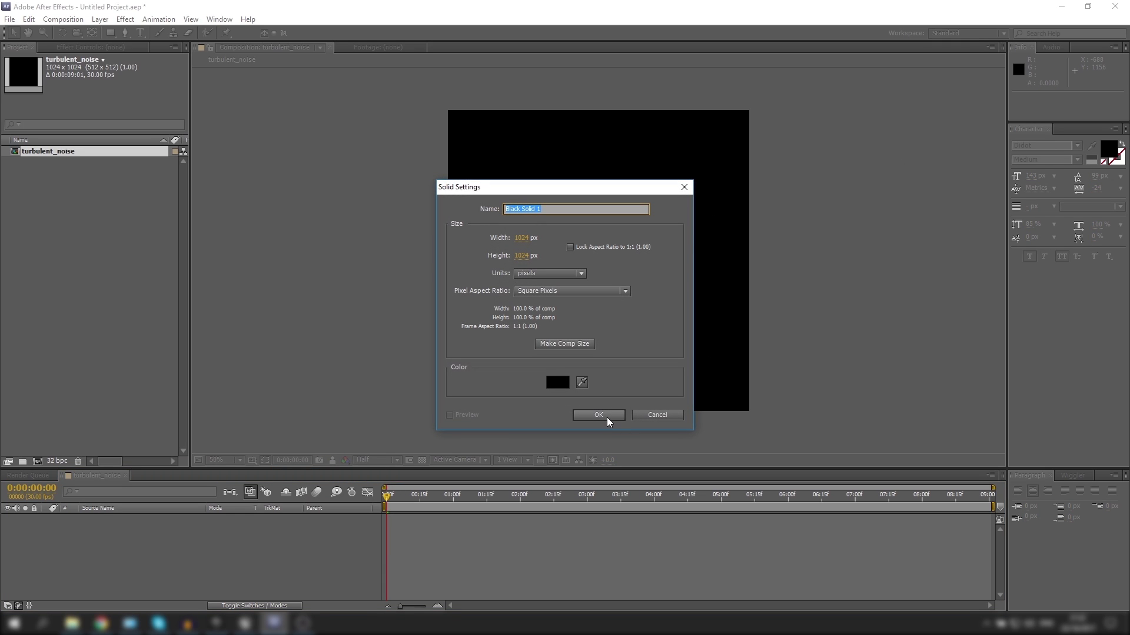
left_click(608, 418)
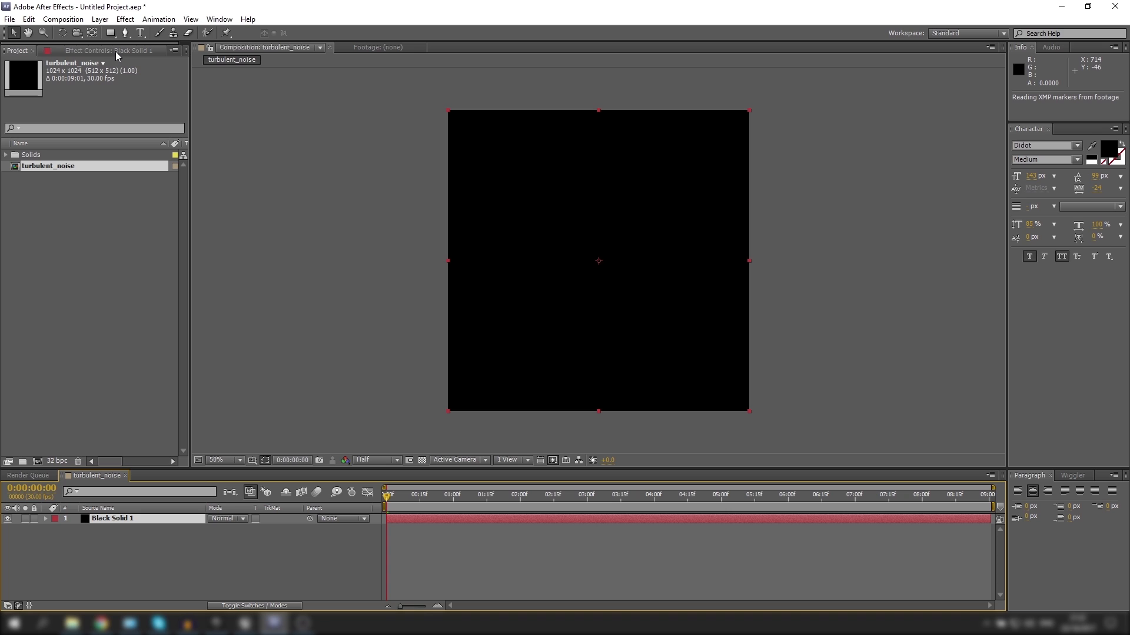
Display the effect controls for the black solid layer.
left_click(116, 51)
left_click(220, 19)
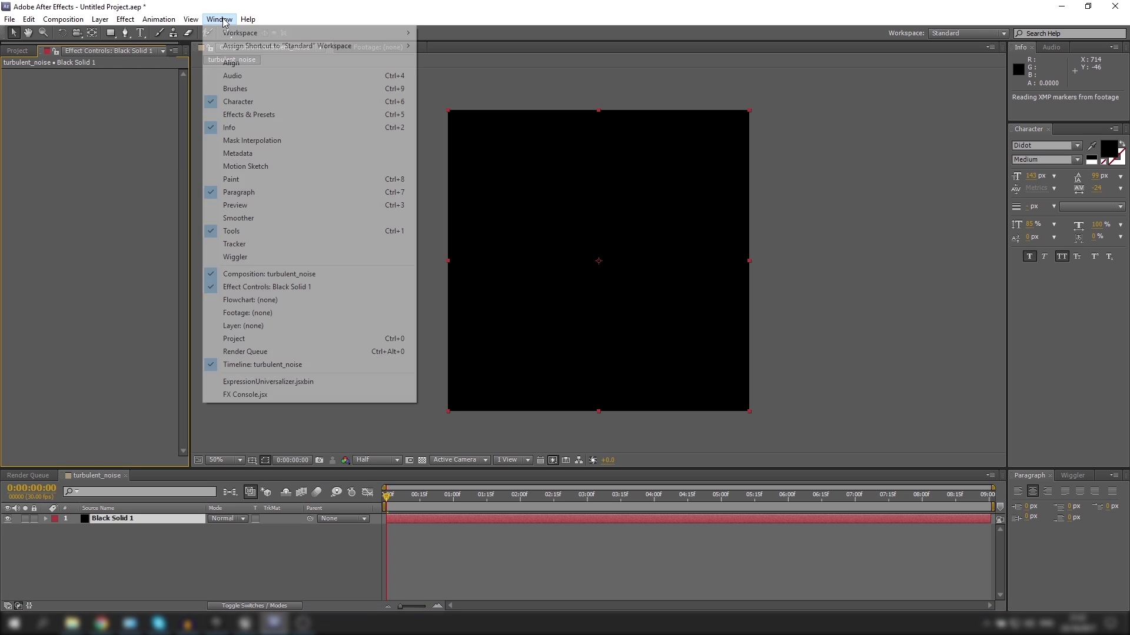
left_click(265, 286)
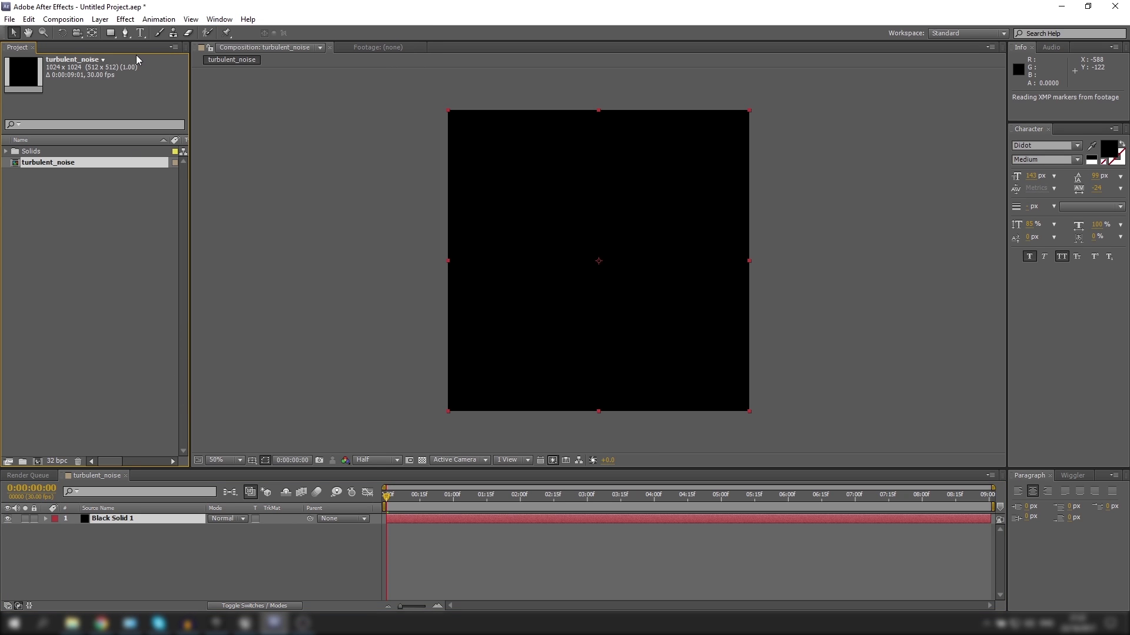
left_click(219, 19)
left_click(266, 289)
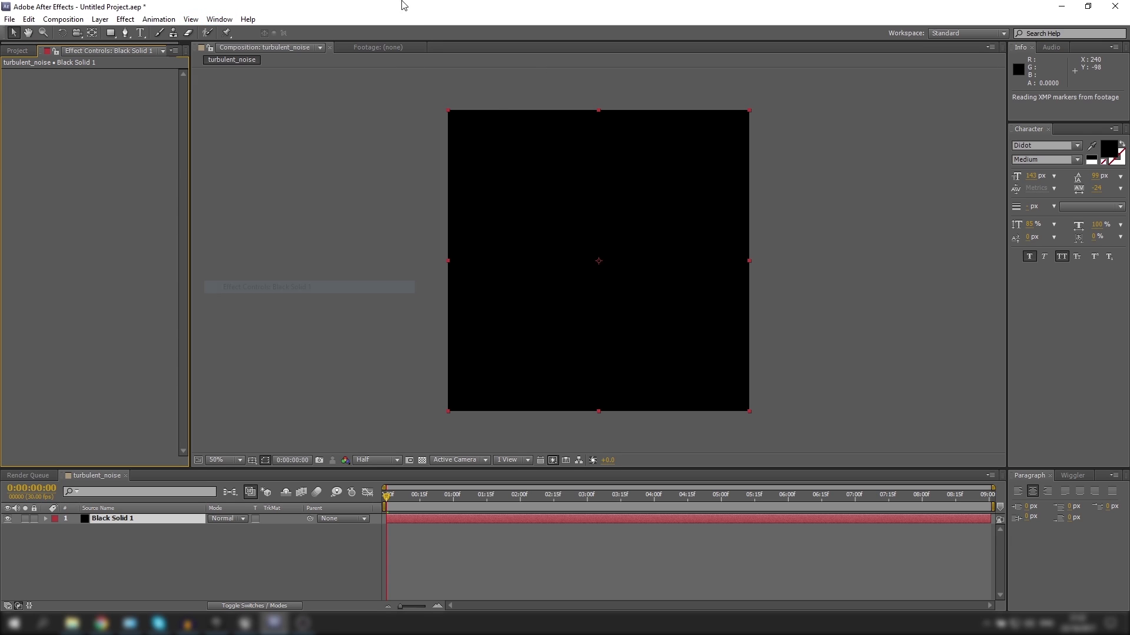
Apply the Turbulent Noise effect to the black solid layer.
right_click(42, 199)
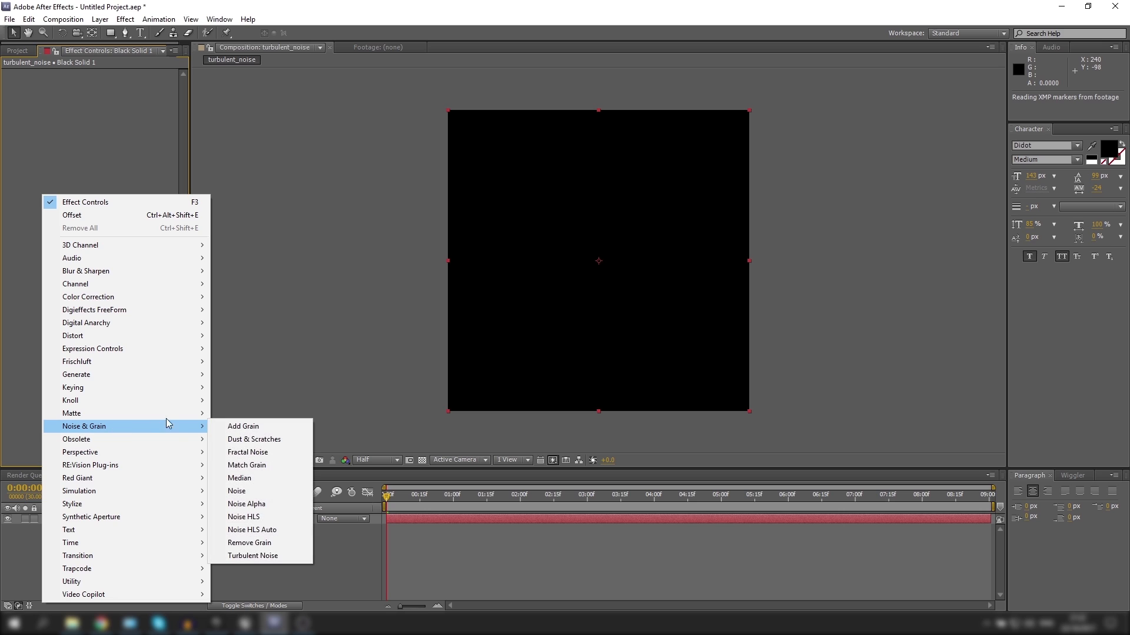
mouse_move(175, 426)
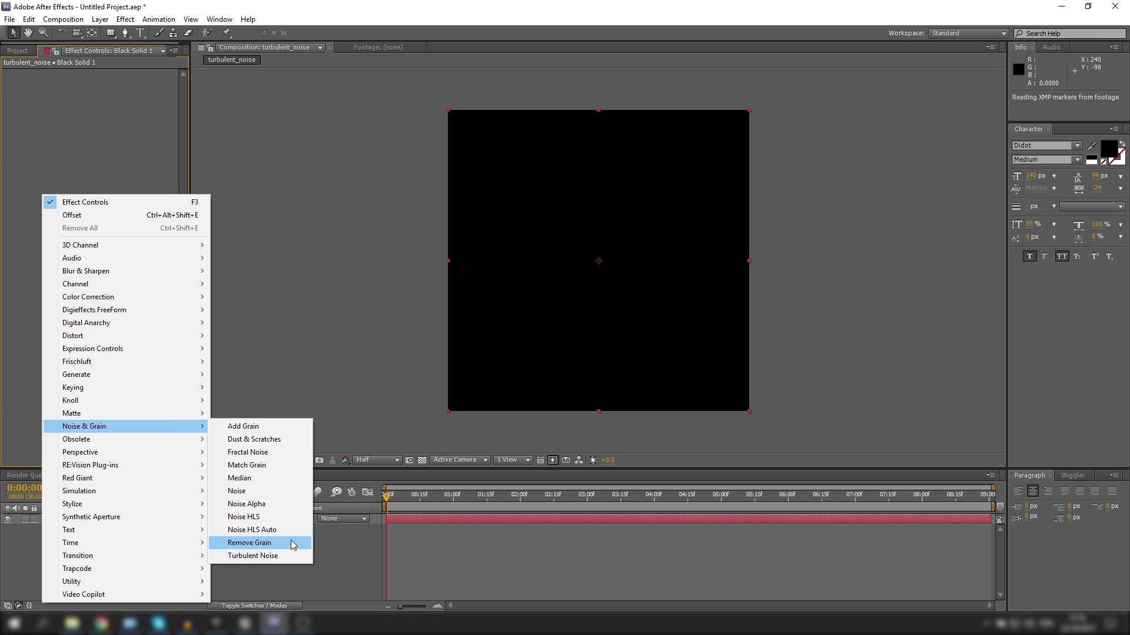
left_click(287, 556)
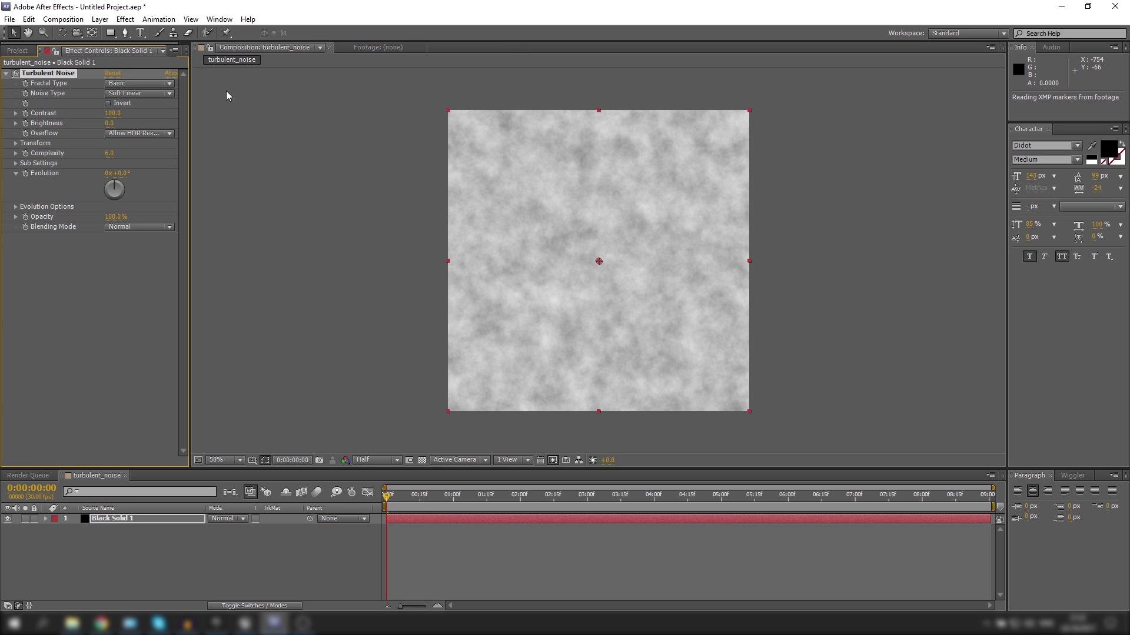
Make the Turbulent Noise an inverted Dynamic Progressive fractal with its contrast set to 238.
left_click(144, 85)
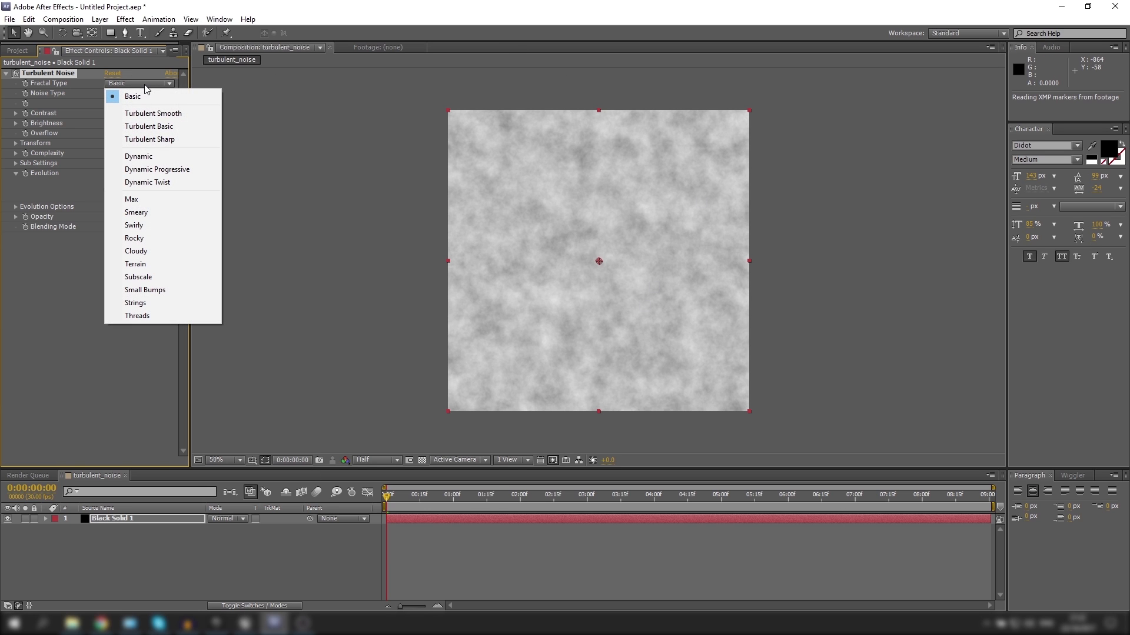
left_click(159, 173)
left_click(108, 104)
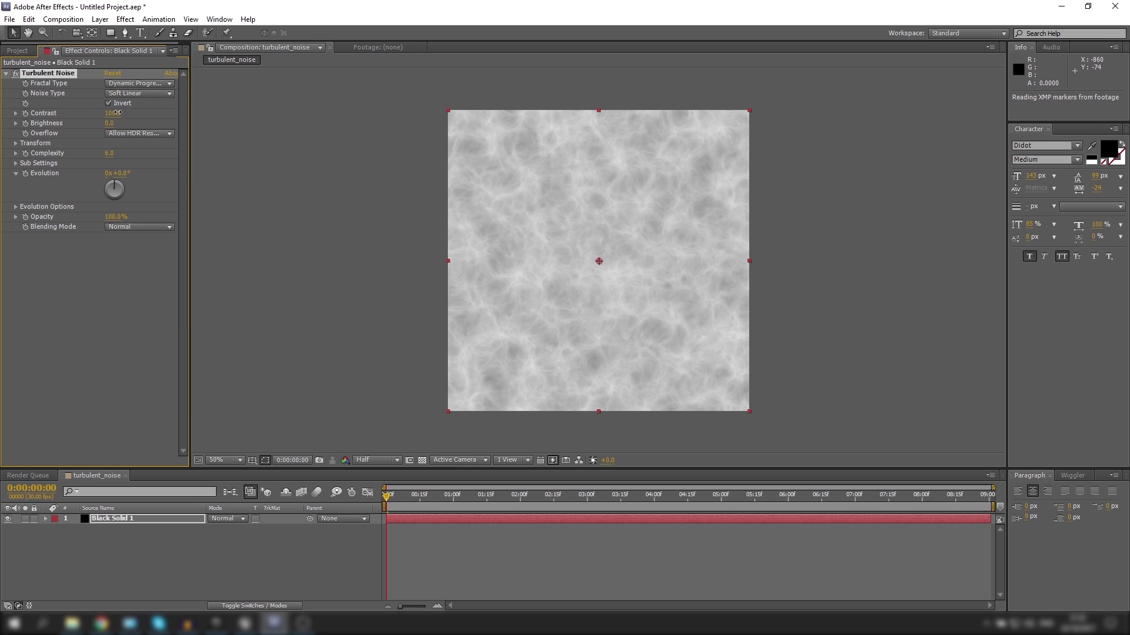
left_click_drag(112, 113, 164, 105)
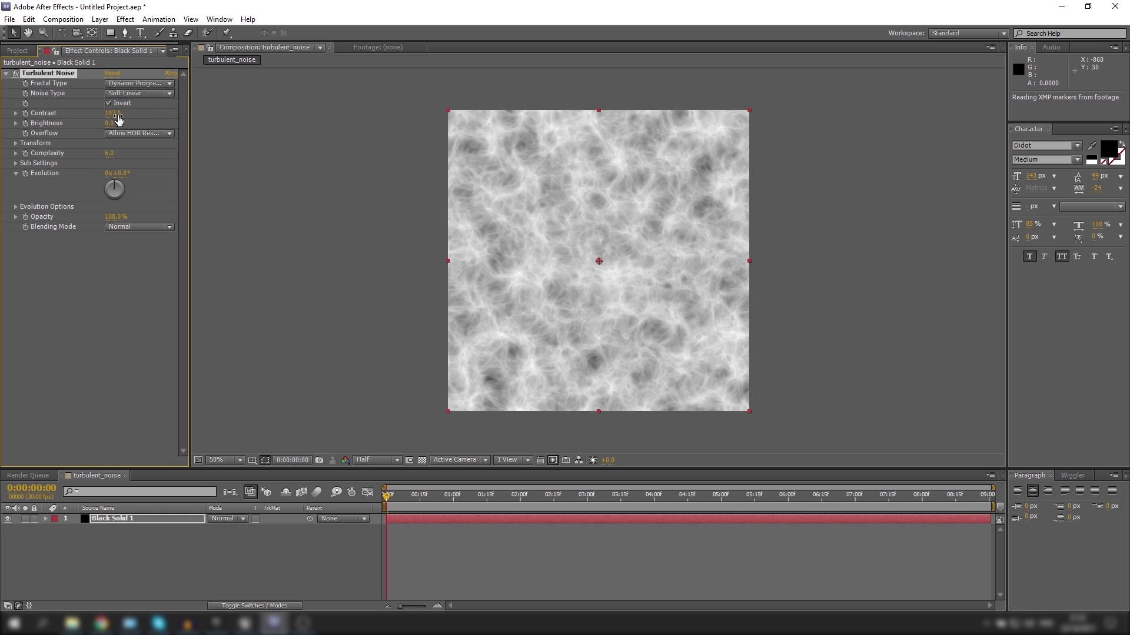
left_click_drag(118, 114, 142, 120)
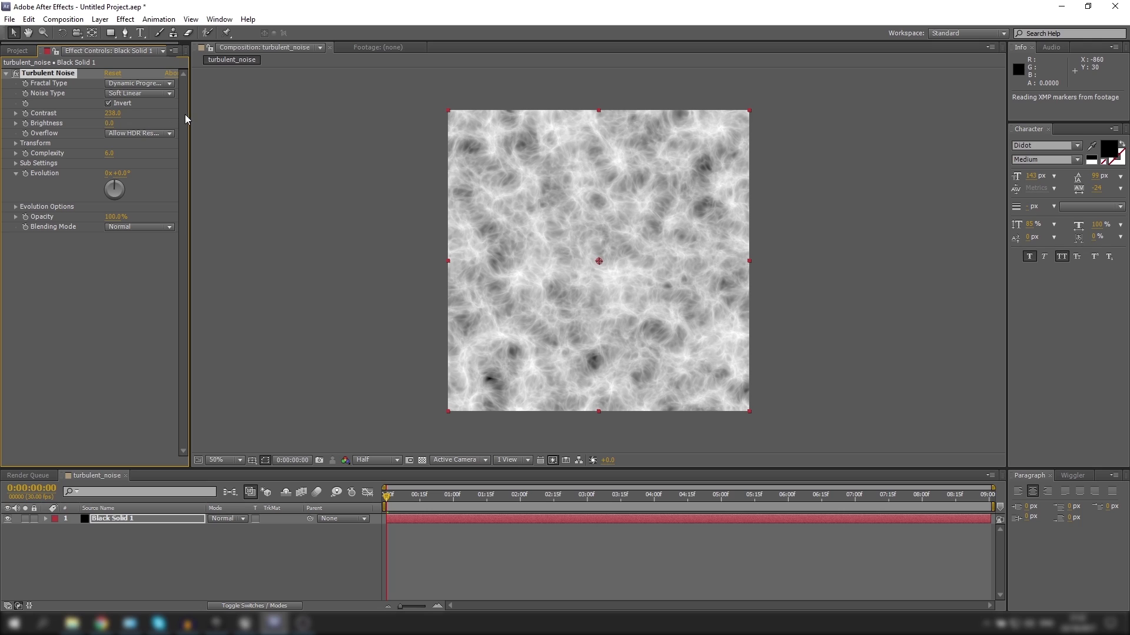
In the noise's sub settings, set Sub Scaling to 72.5 and Sub Influence to 76.4 percent.
left_click(16, 164)
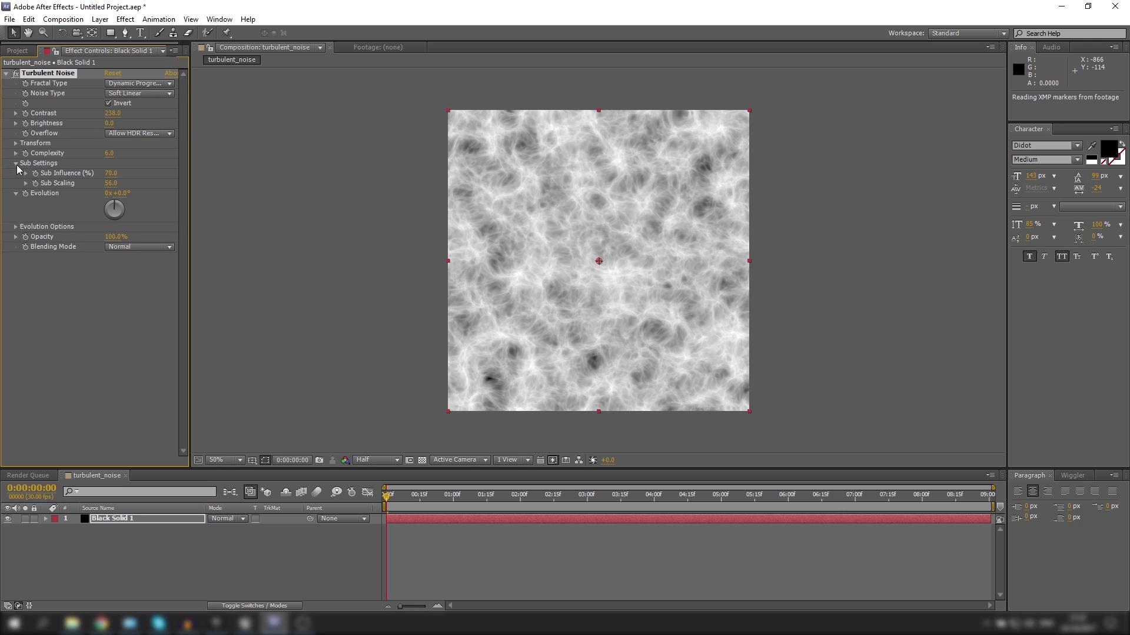
left_click(26, 185)
left_click(26, 174)
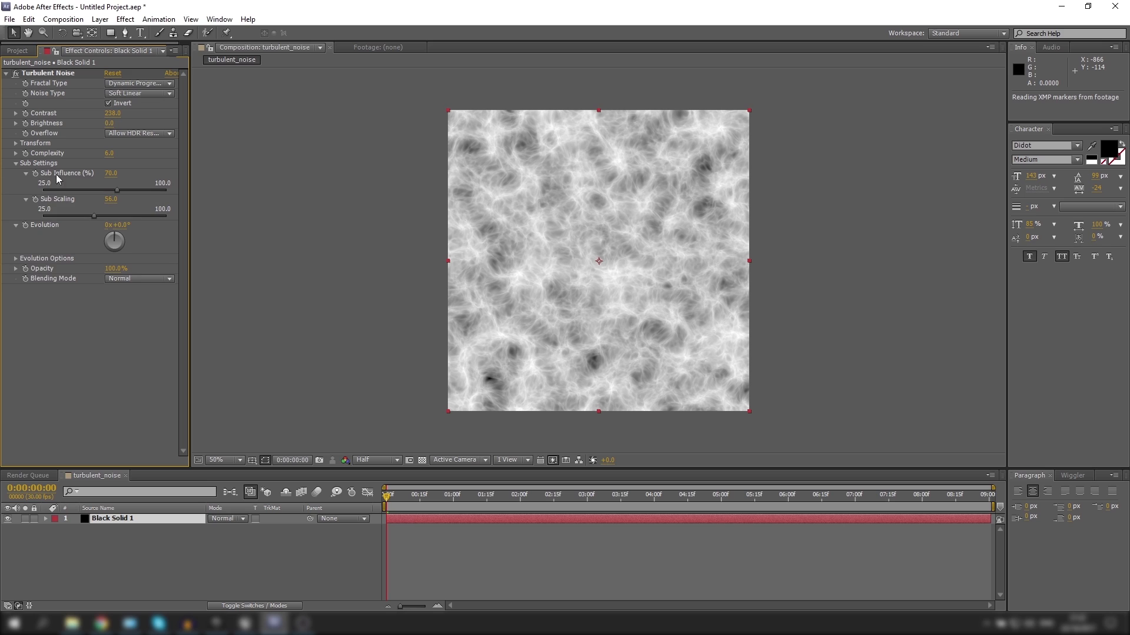
left_click(129, 216)
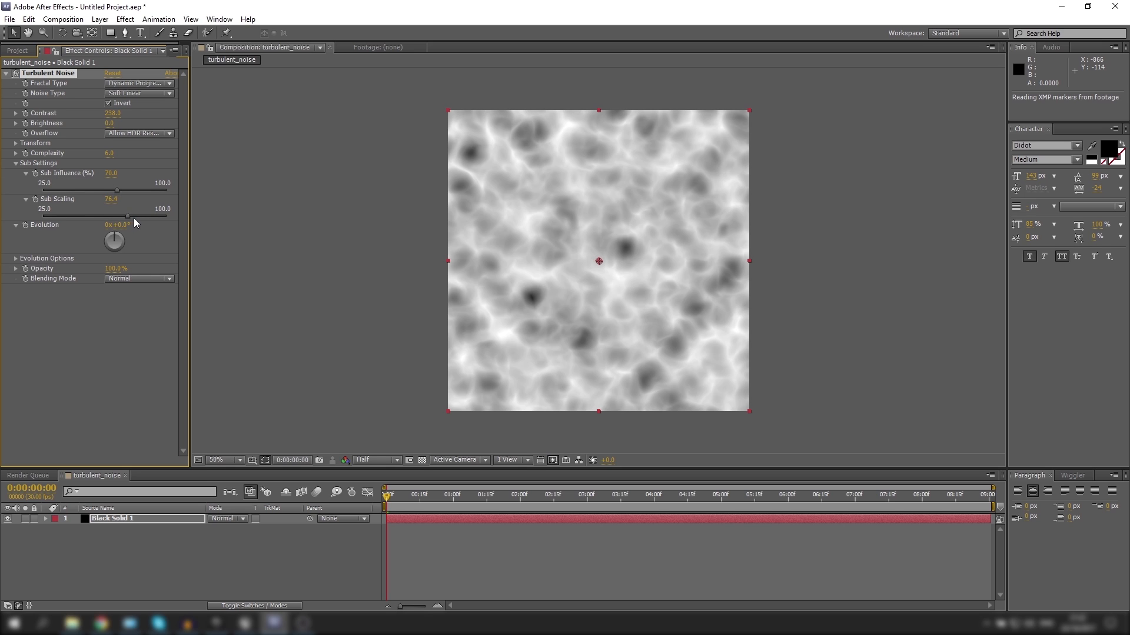
left_click(122, 216)
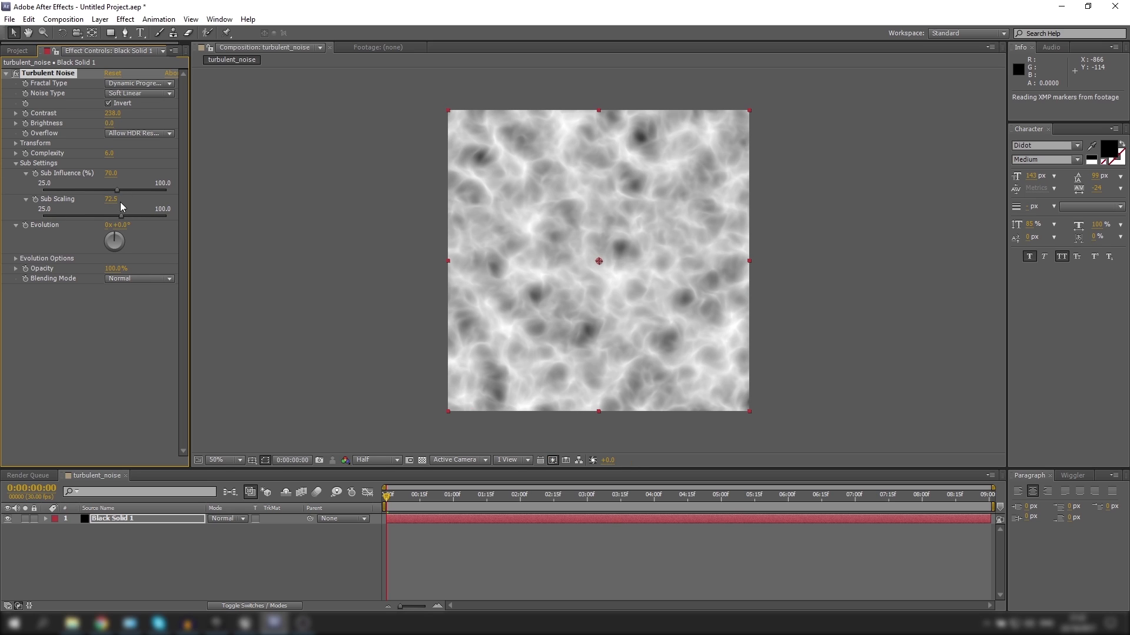
left_click_drag(122, 188, 132, 189)
left_click(380, 80)
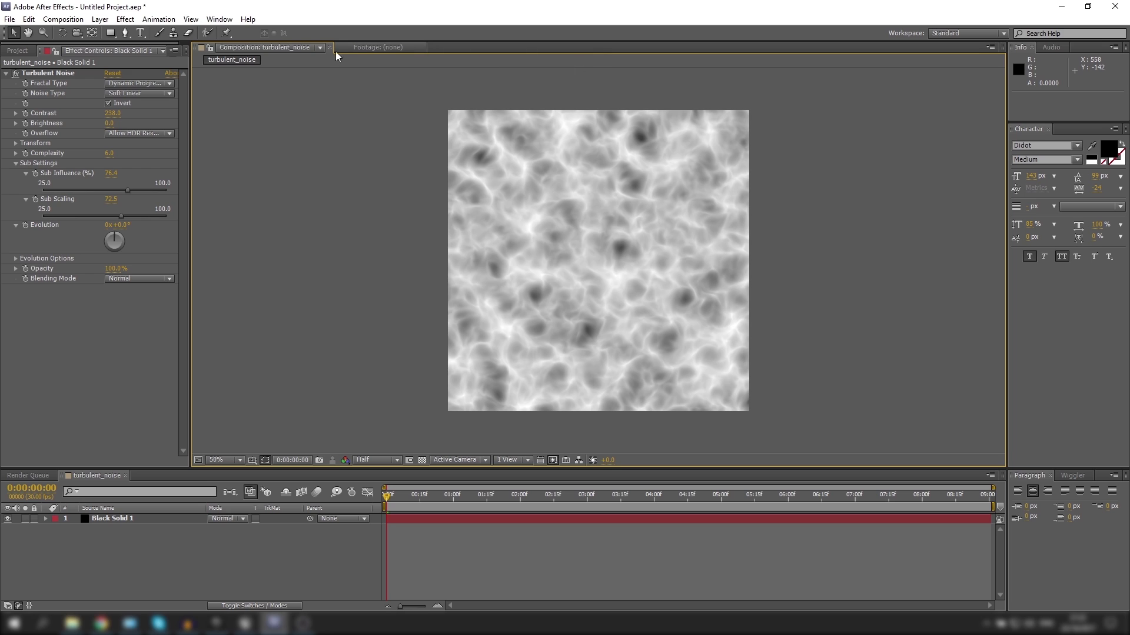
Refine the Turbulent Noise to contrast 246, brightness 2, Sub Influence 82 percent and Sub Scaling 80.
left_click_drag(117, 113, 121, 115)
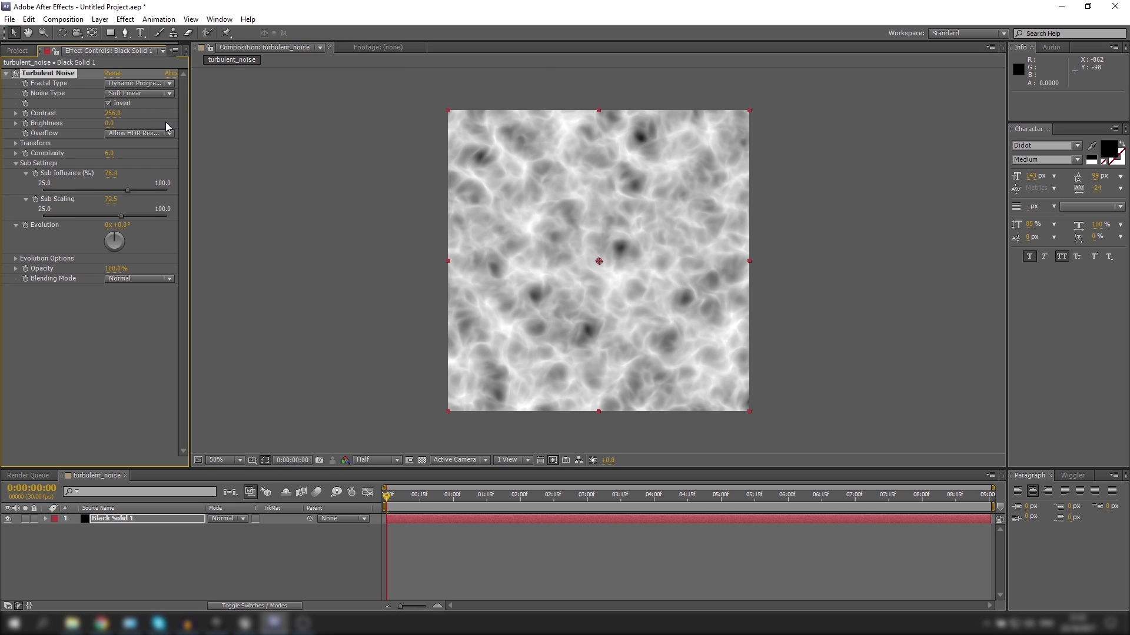
left_click_drag(110, 173, 121, 200)
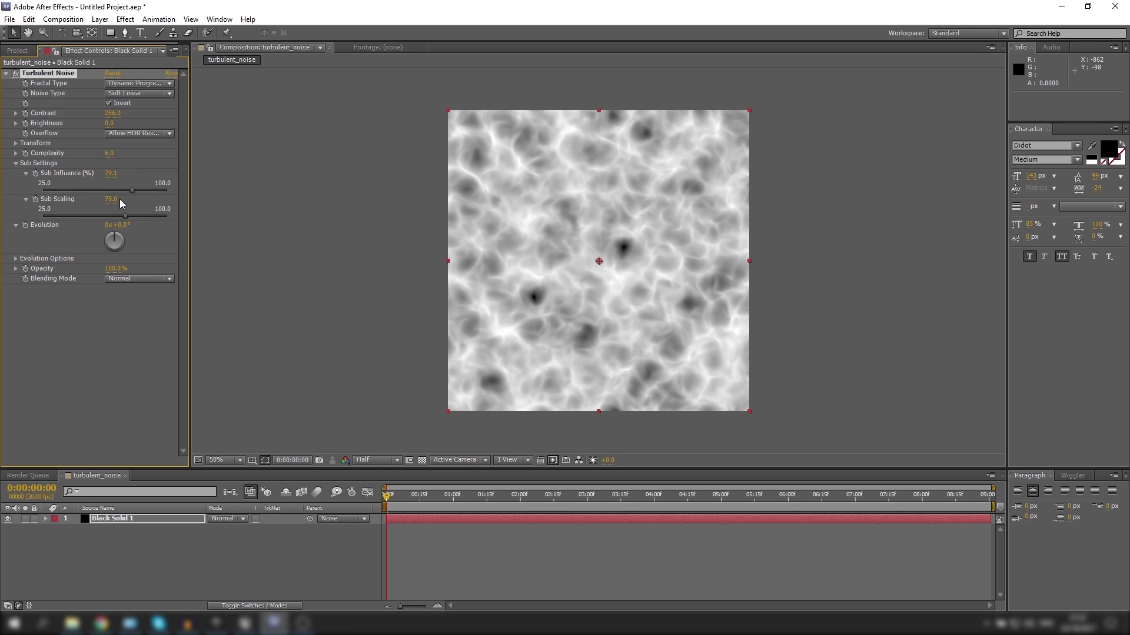
left_click_drag(110, 205, 128, 177)
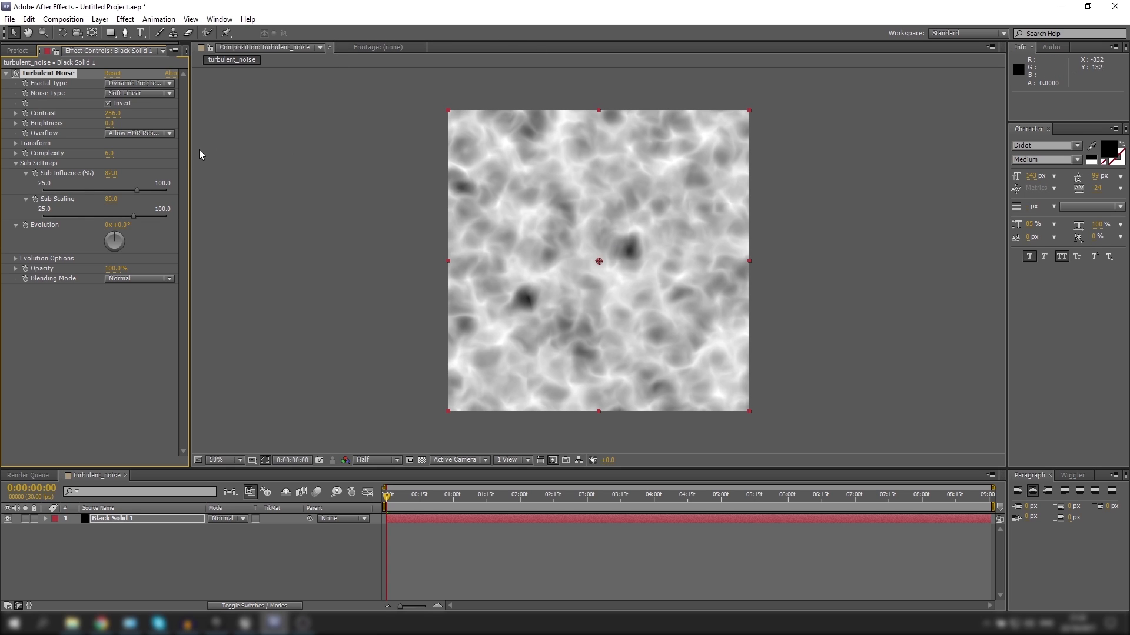
left_click_drag(115, 120, 118, 123)
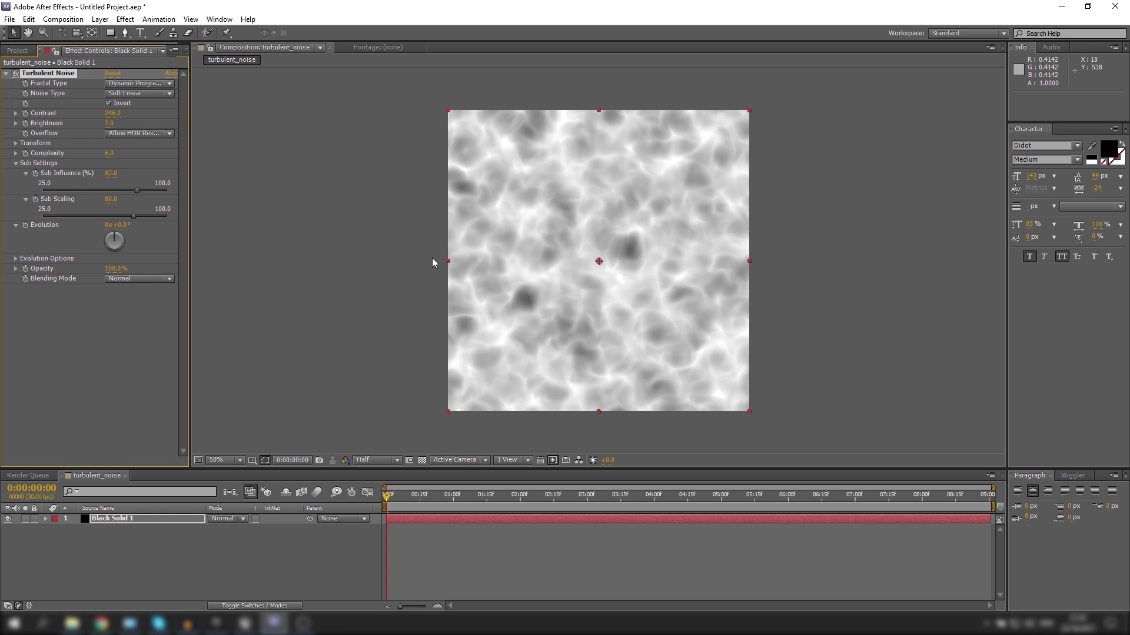
left_click_drag(111, 124, 108, 124)
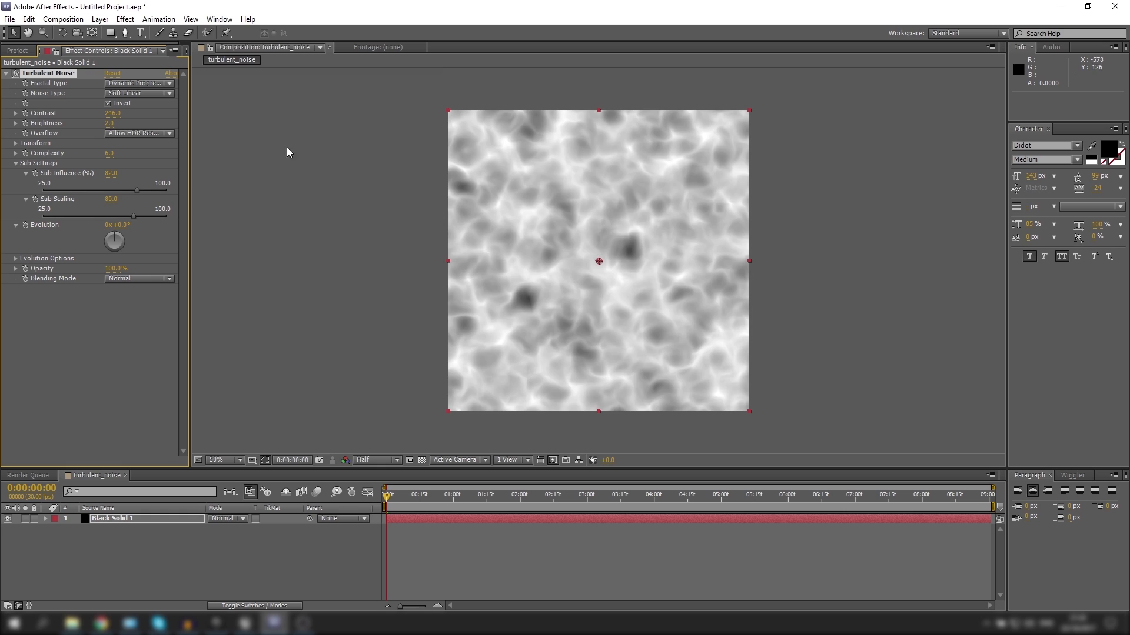
Add a Curves effect to the black solid layer and pull the middle of the RGB curve down to darken the midtones.
right_click(56, 323)
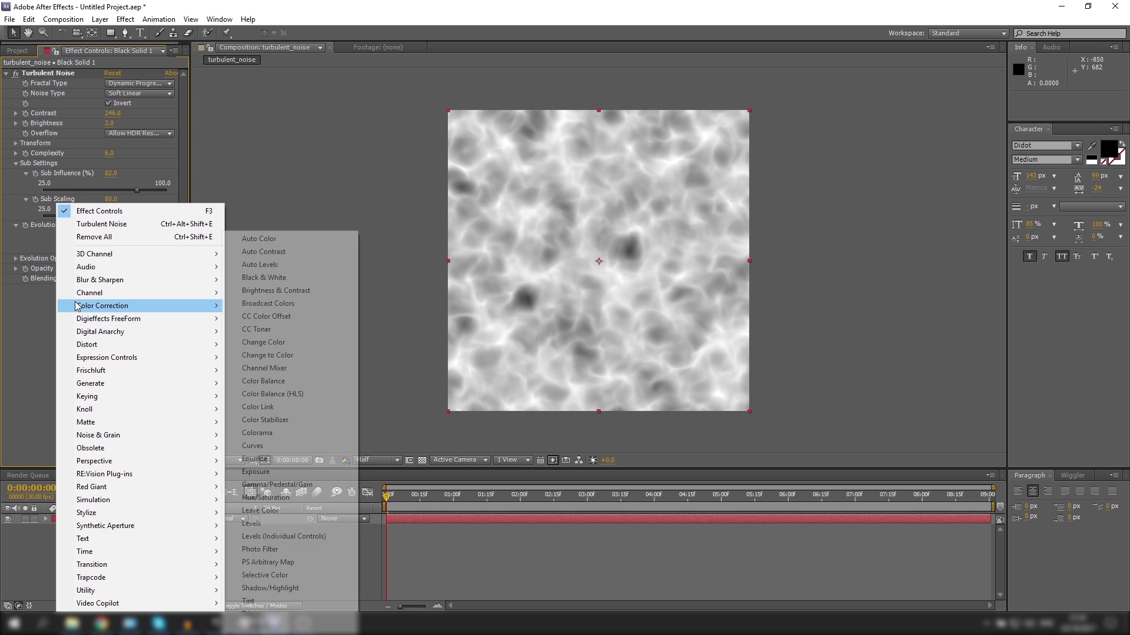
mouse_move(97, 306)
left_click(259, 450)
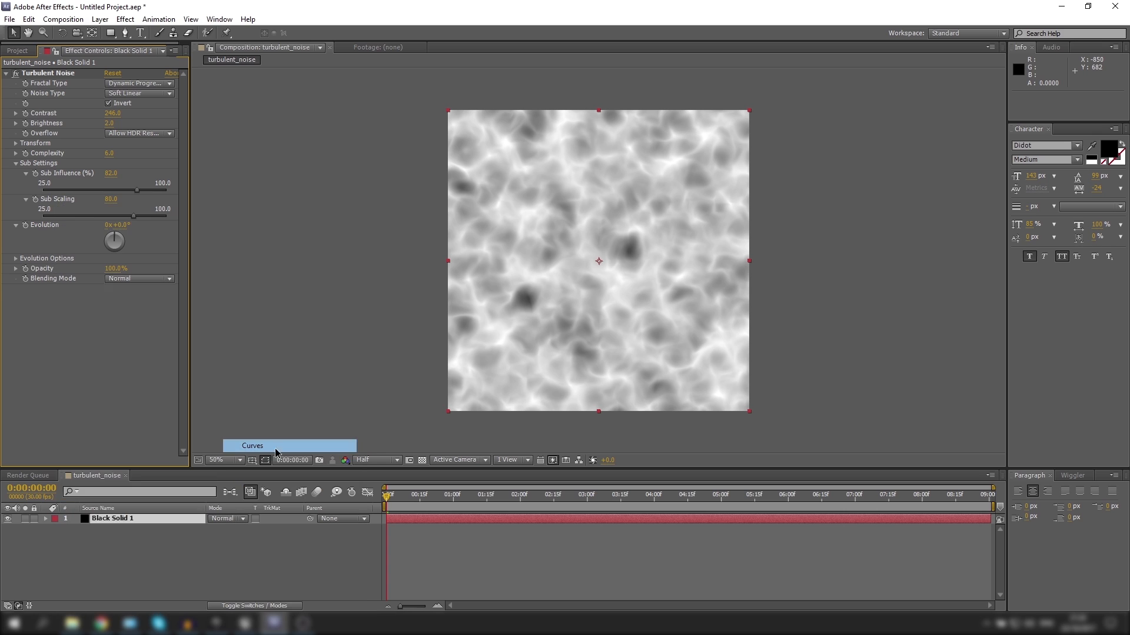
left_click_drag(86, 371, 86, 382)
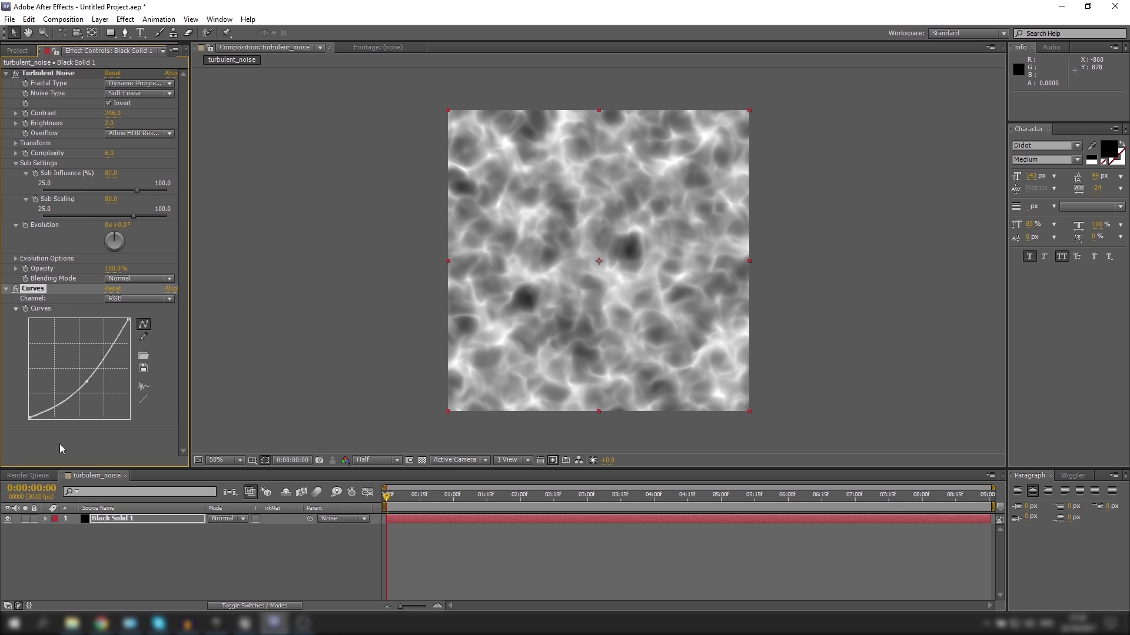
Add an Offset effect to the black solid layer and set its Shift Center To to 990, 512.
left_click(30, 438)
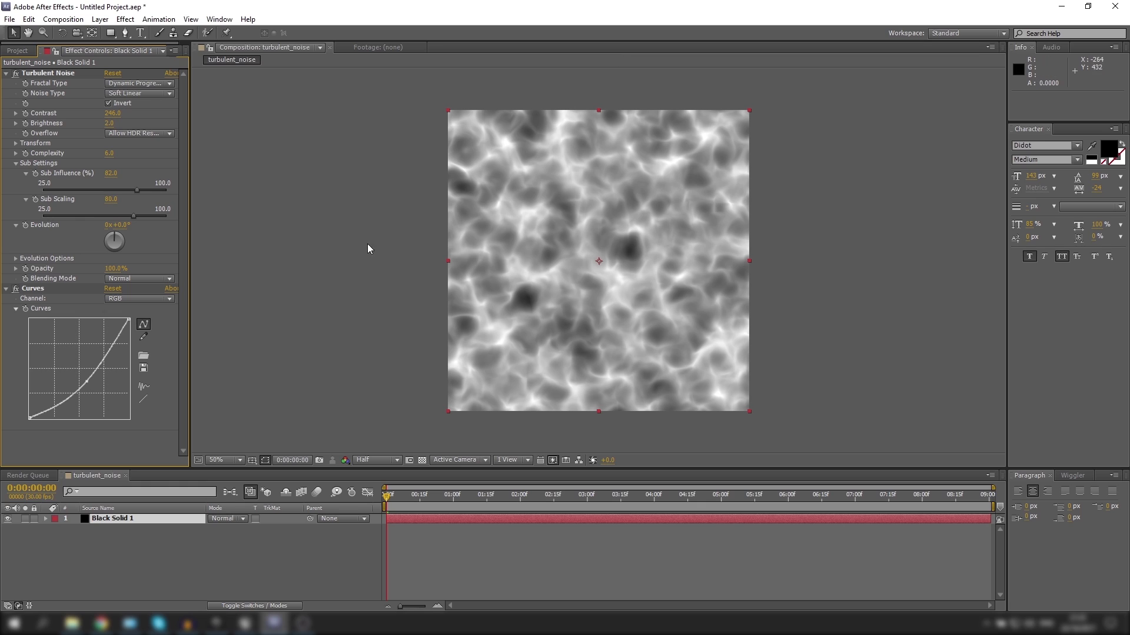
right_click(30, 440)
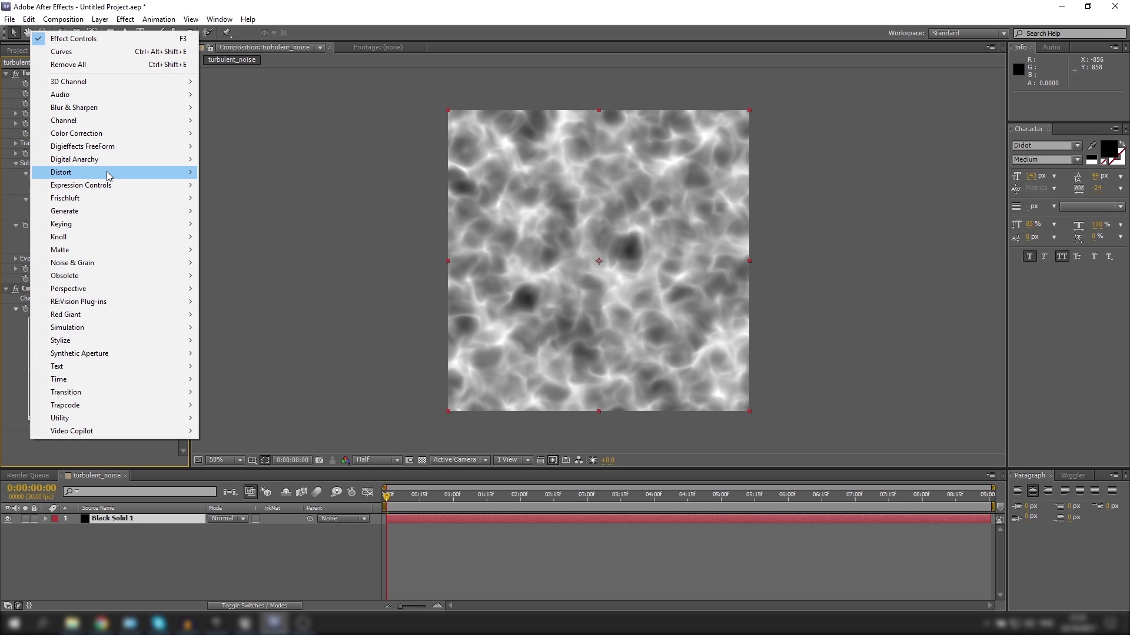
mouse_move(107, 172)
left_click(230, 457)
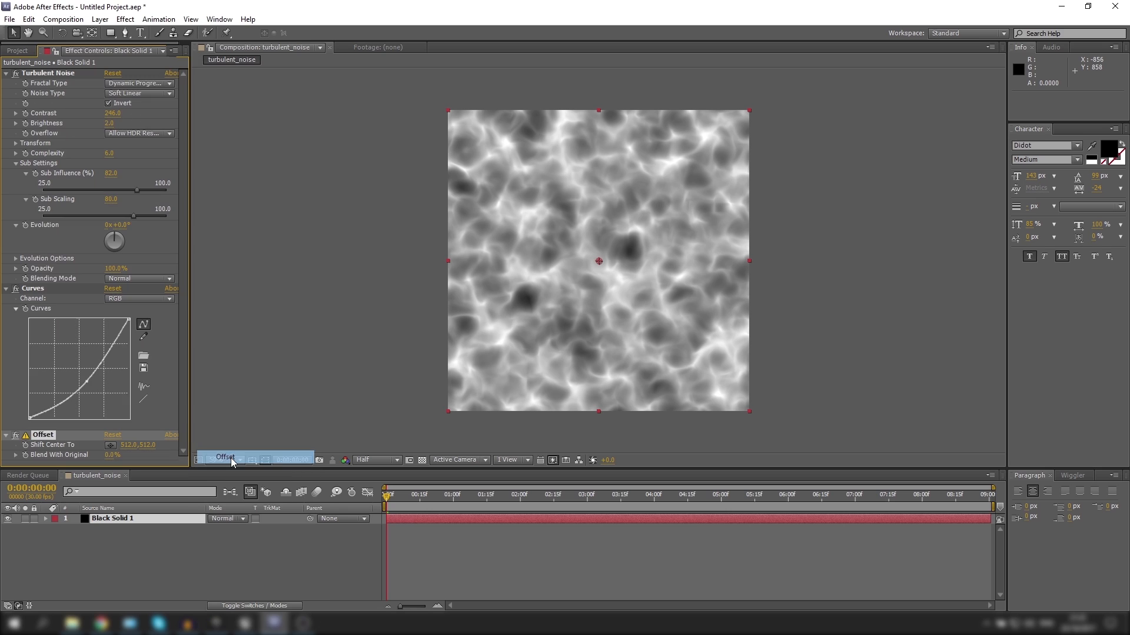
left_click_drag(126, 450, 377, 408)
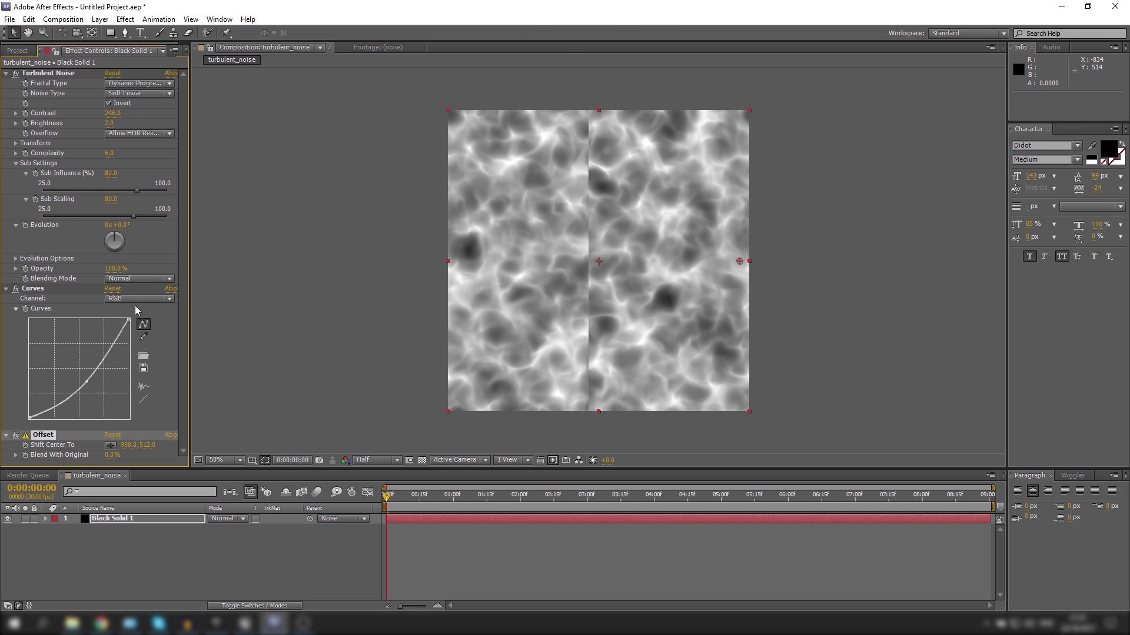
Add a CC RepeTile effect with Repeat tiling and set Blend Borders to 100 percent.
left_click(9, 409)
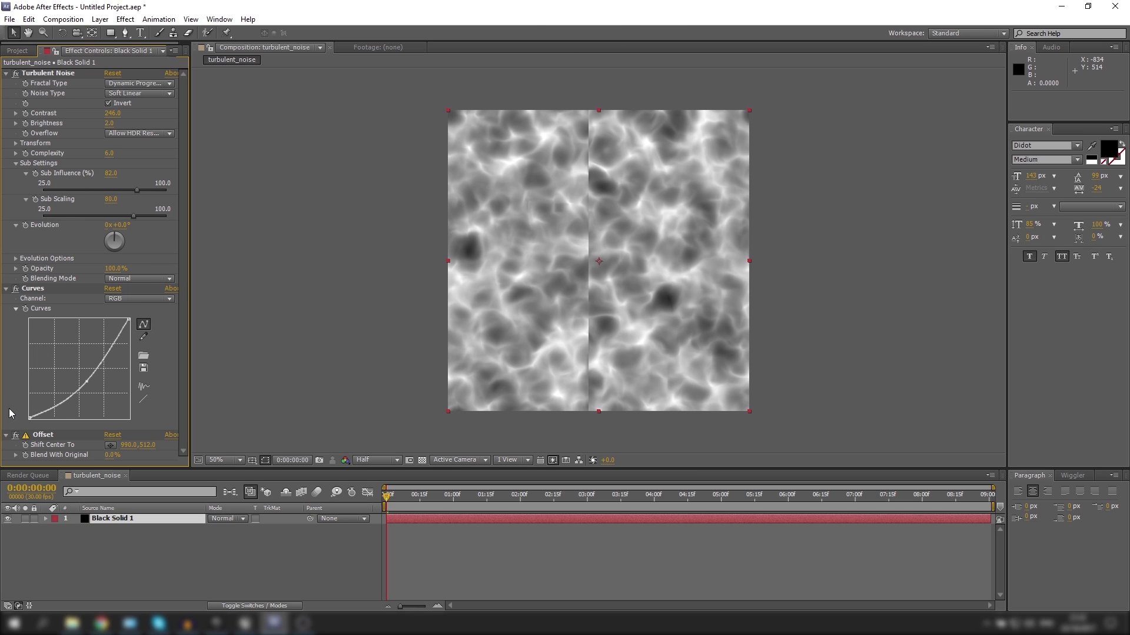
right_click(9, 357)
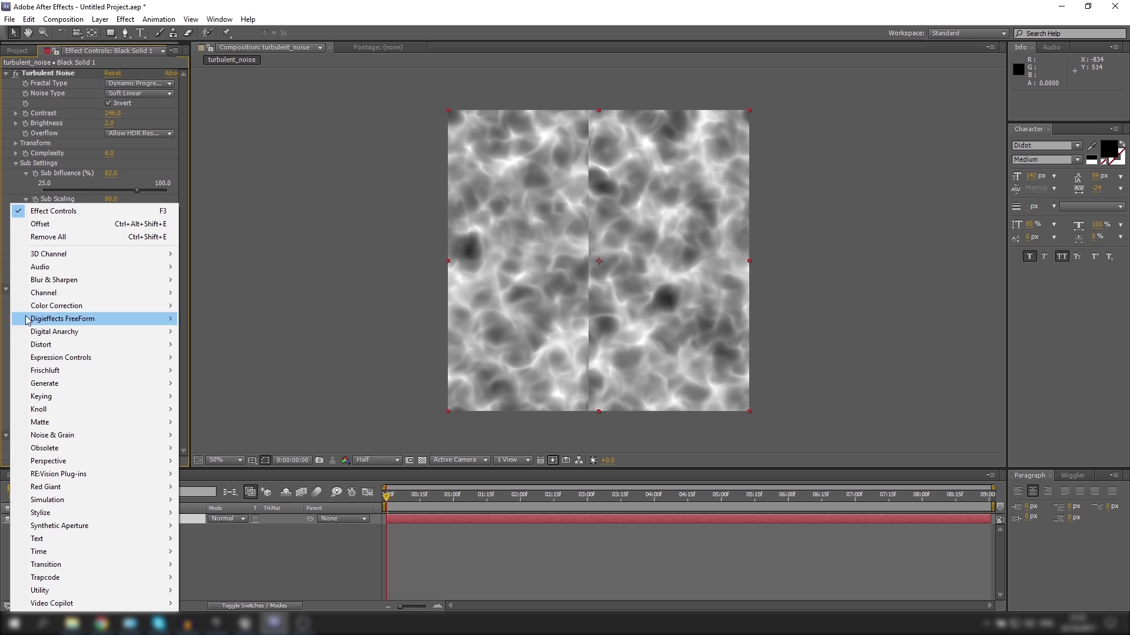
mouse_move(65, 517)
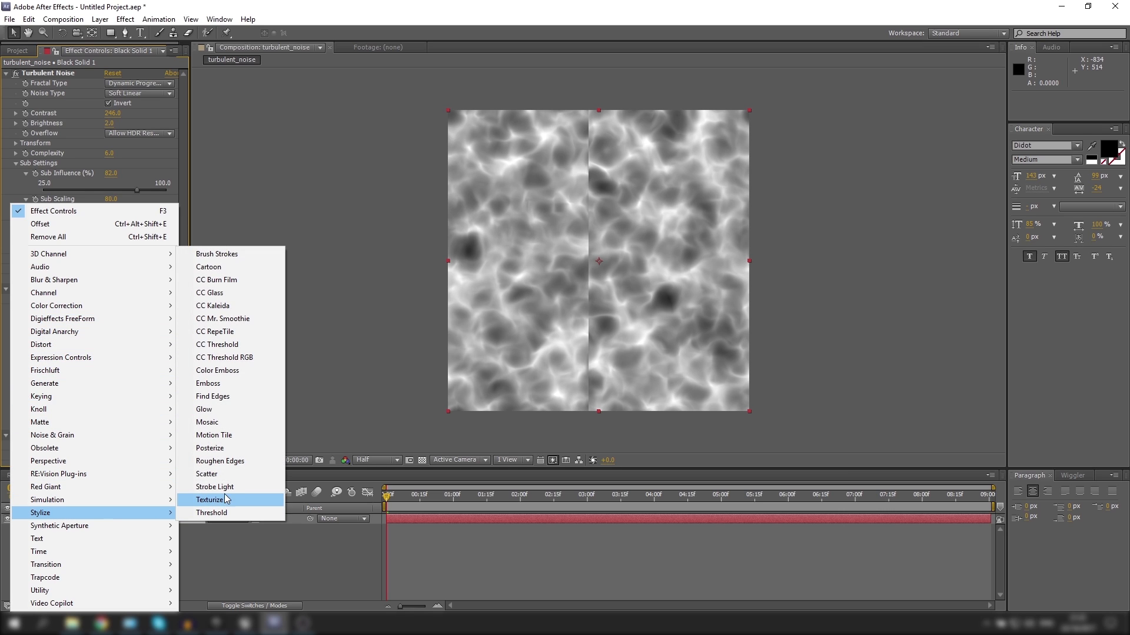
left_click(212, 332)
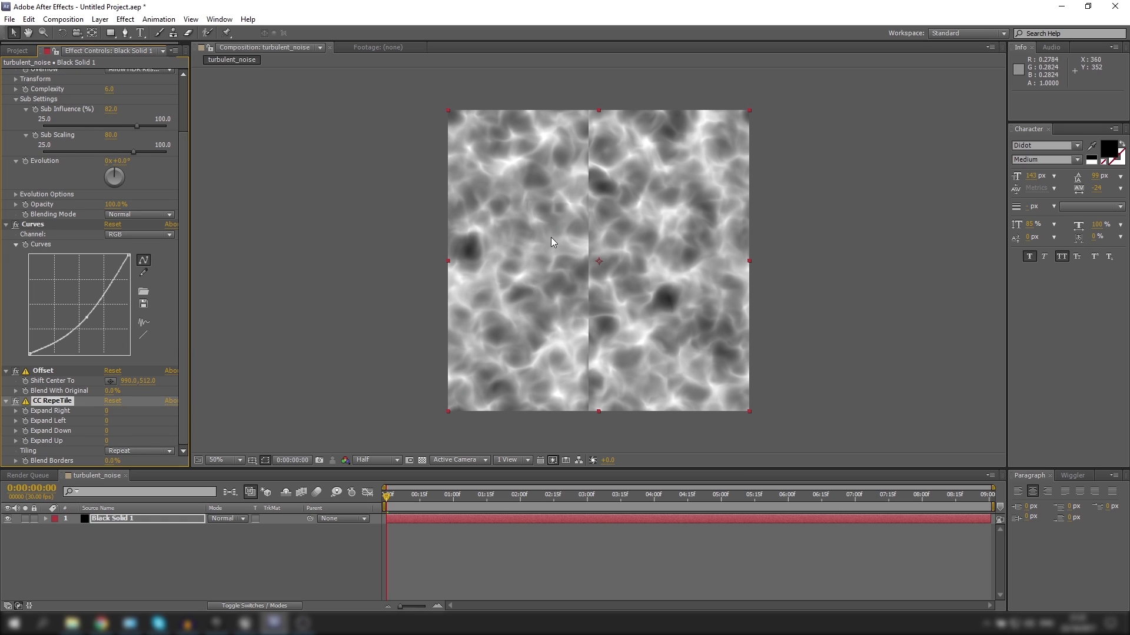
left_click(128, 450)
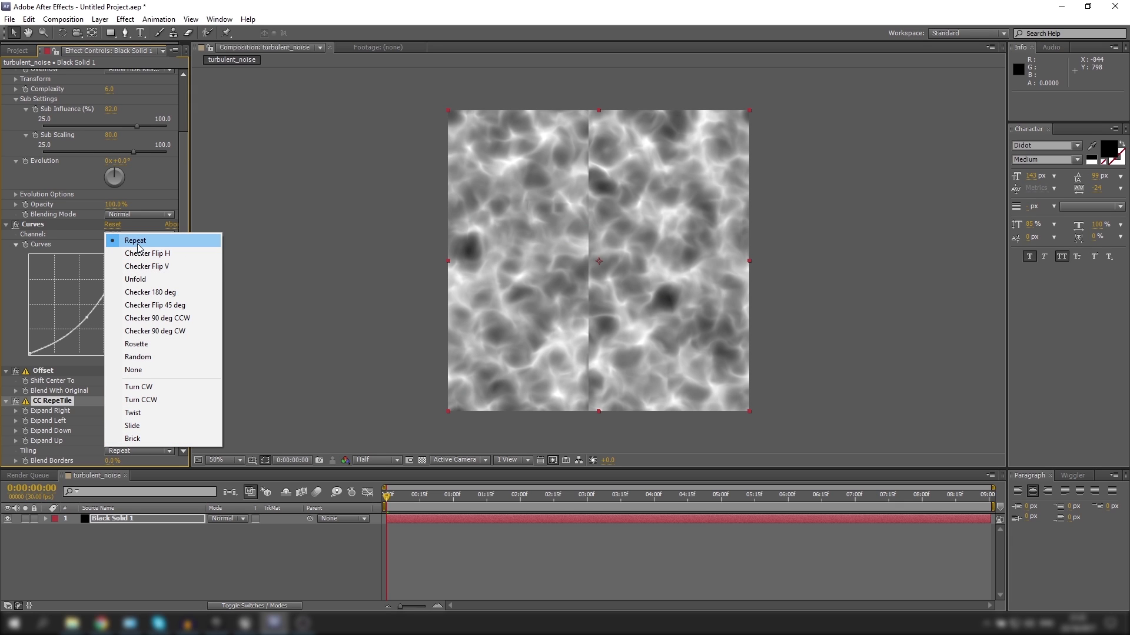
left_click(177, 241)
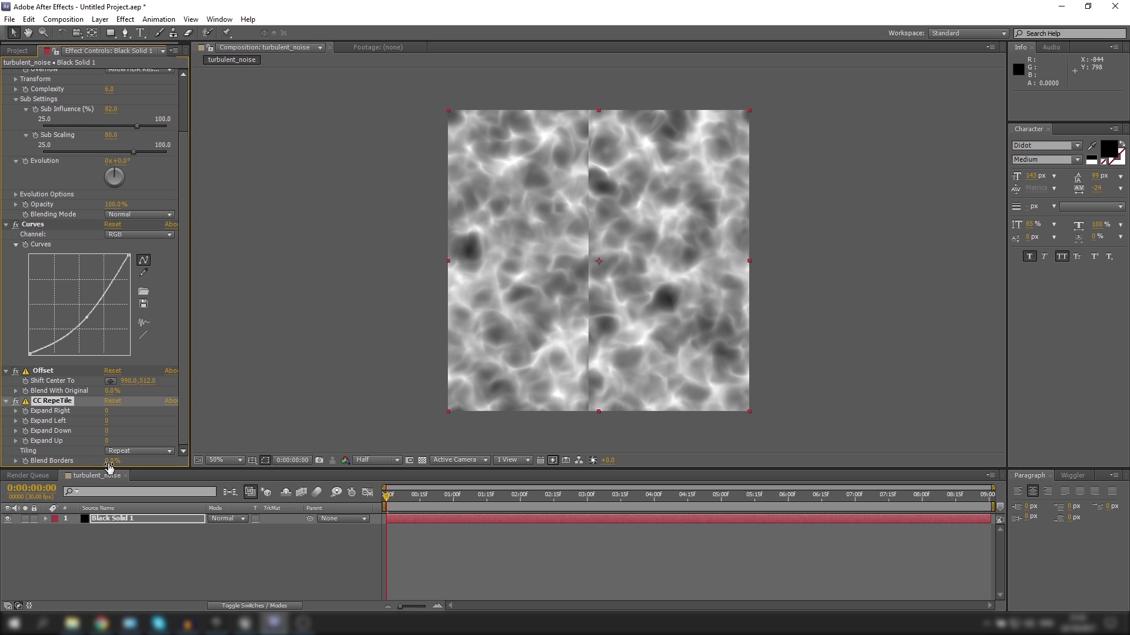
left_click_drag(112, 461, 158, 462)
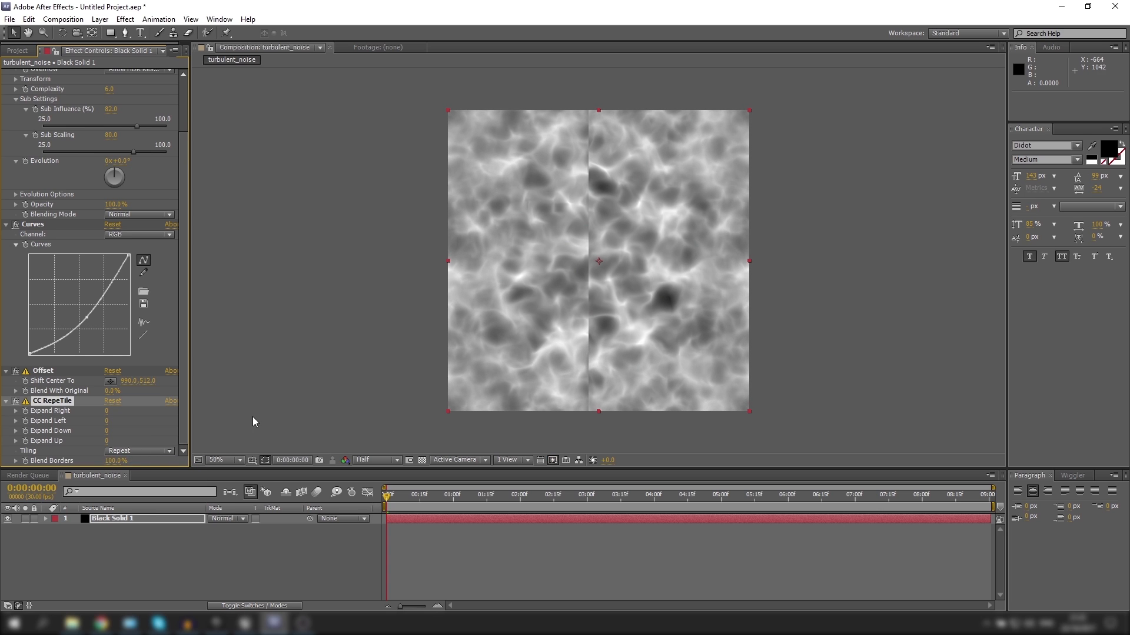
Set CC RepeTile's Expand Right, Left, Down and Up values to 1024 each.
left_click(107, 412)
type("1024")
key("Tab")
type("1024")
key("Tab")
type("1024")
key("Tab")
type("1024")
key("Return")
Reorder the Offset effect below CC RepeTile, test its horizontal shift, and return Shift Center To to 512, 512.
left_click_drag(42, 371, 41, 468)
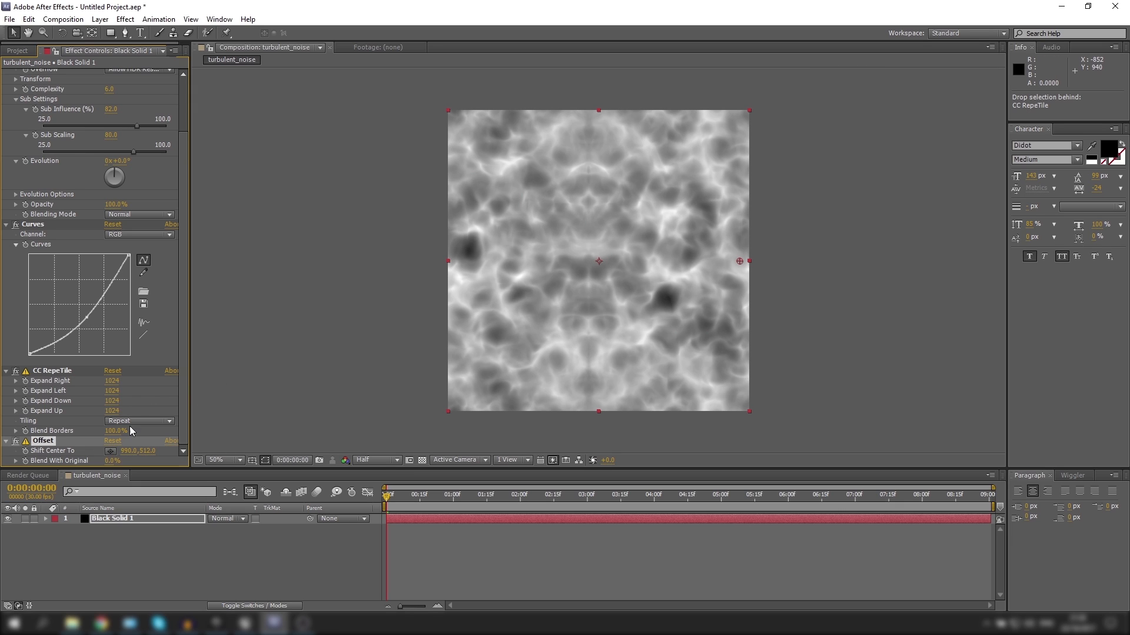
left_click(130, 451)
type("512")
key("Return")
left_click_drag(127, 453, 530, 360)
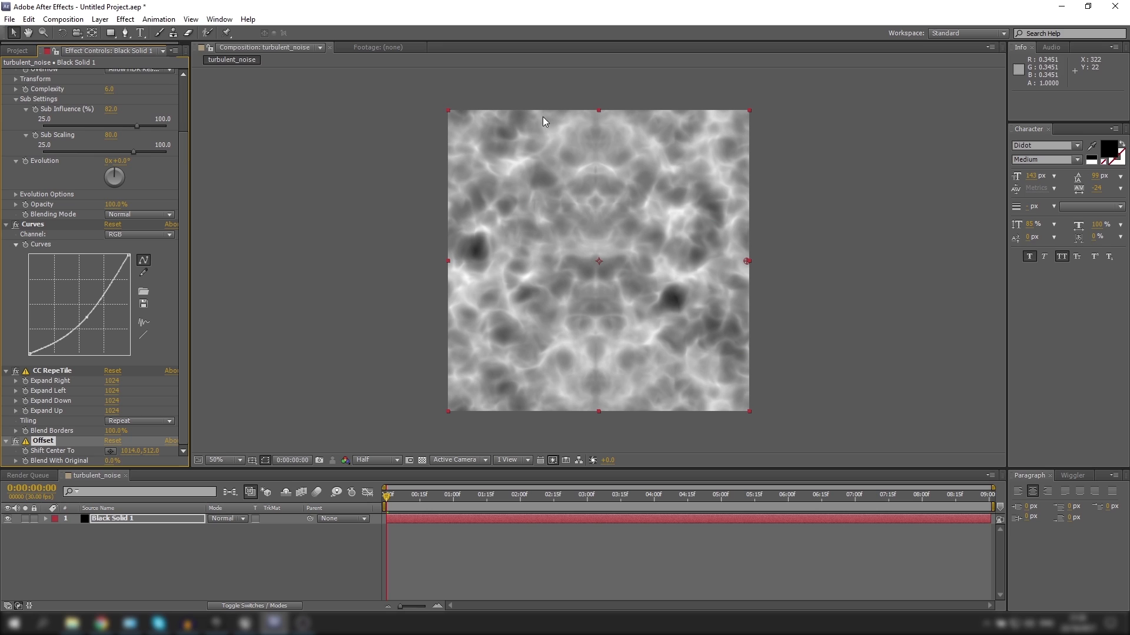
left_click(130, 452)
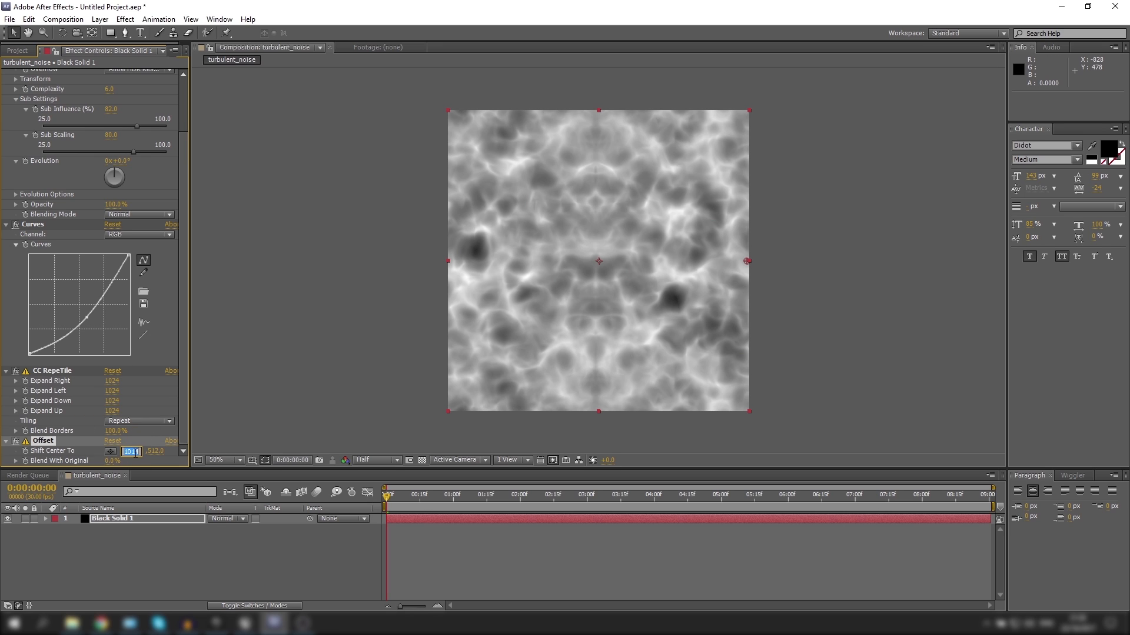
type("512")
key("Return")
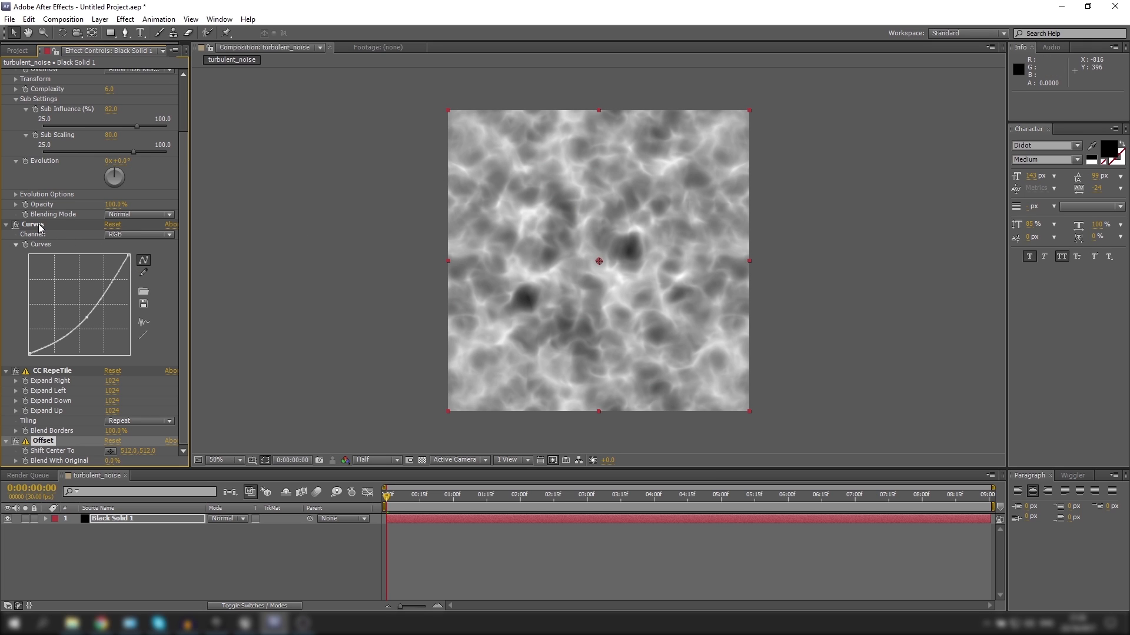
Reorder the Curves effect to sit between CC RepeTile and Offset, nudge its midpoint slightly, and collapse its settings.
left_click_drag(40, 226, 36, 402)
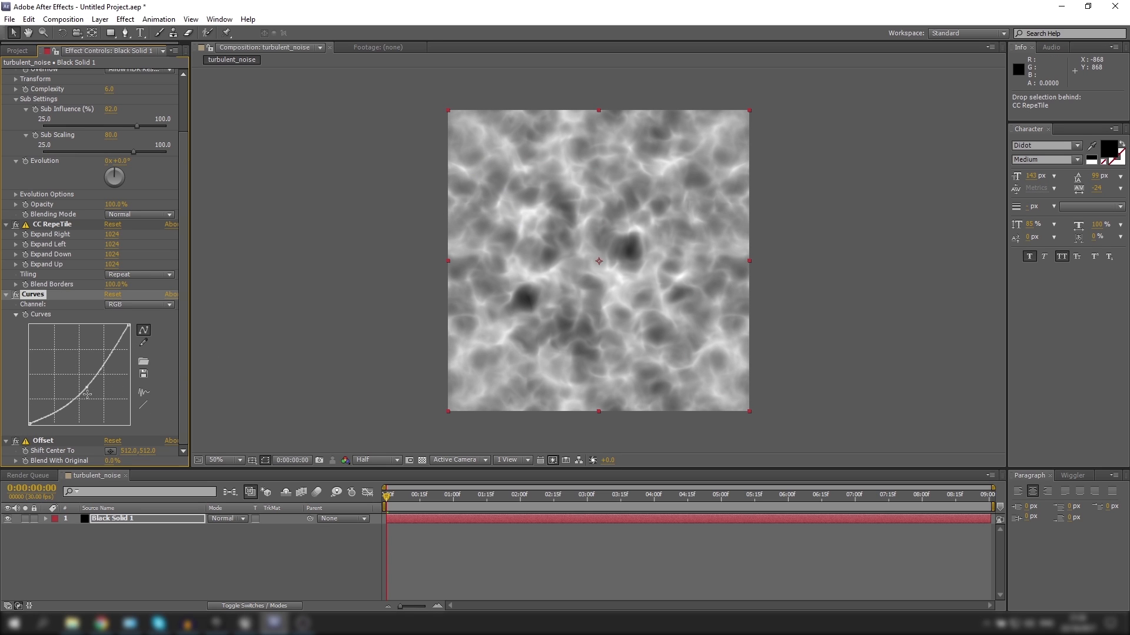
mouse_move(88, 391)
left_mouse_down()
mouse_move(93, 405)
mouse_move(84, 390)
left_mouse_up()
left_click(6, 295)
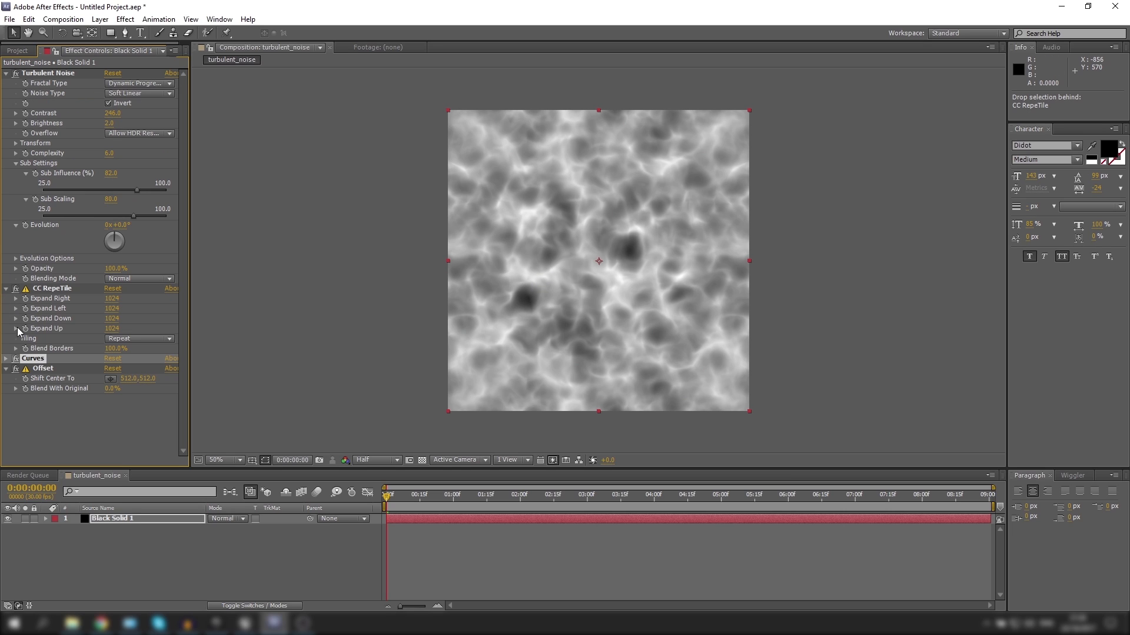
Add a CC Vector Blur effect to the black solid layer and set its Amount to 16.
right_click(42, 419)
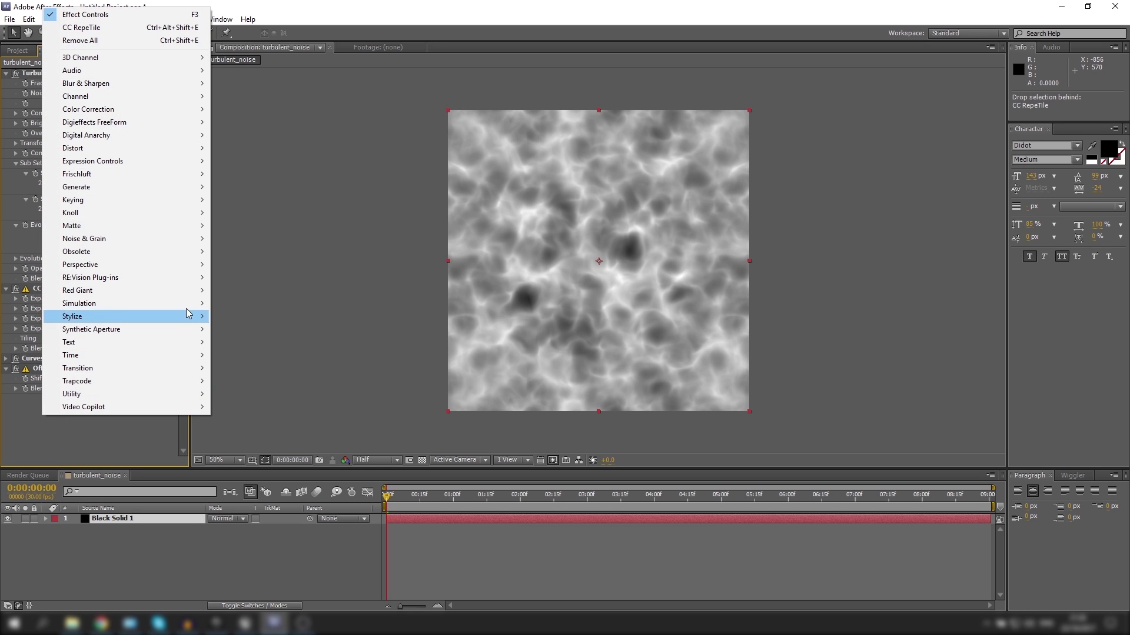
mouse_move(124, 81)
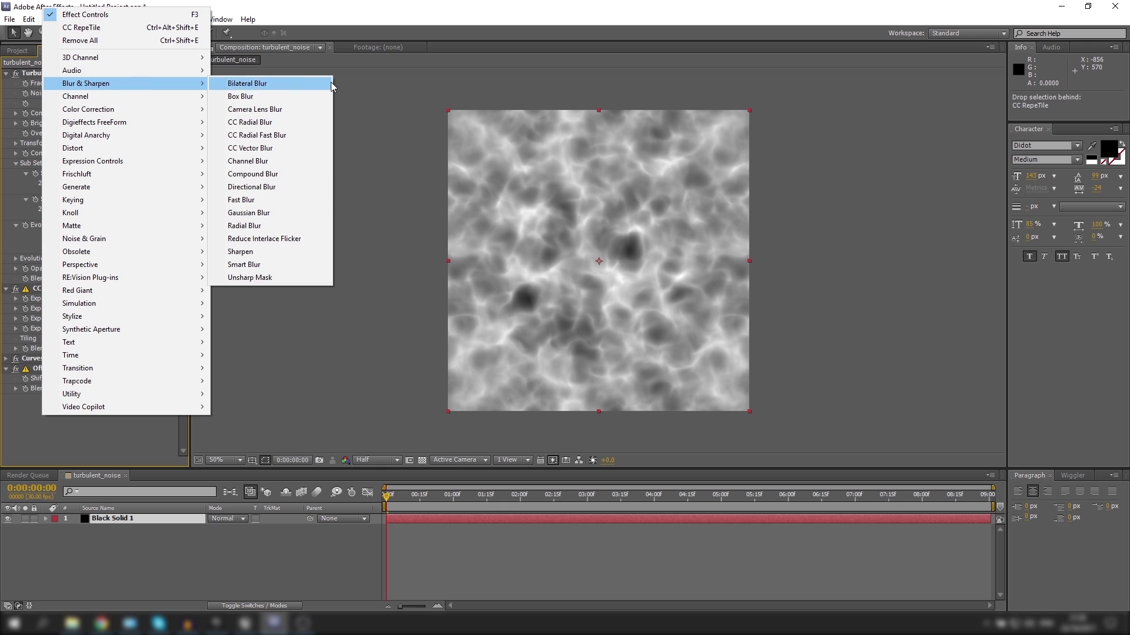
left_click(257, 155)
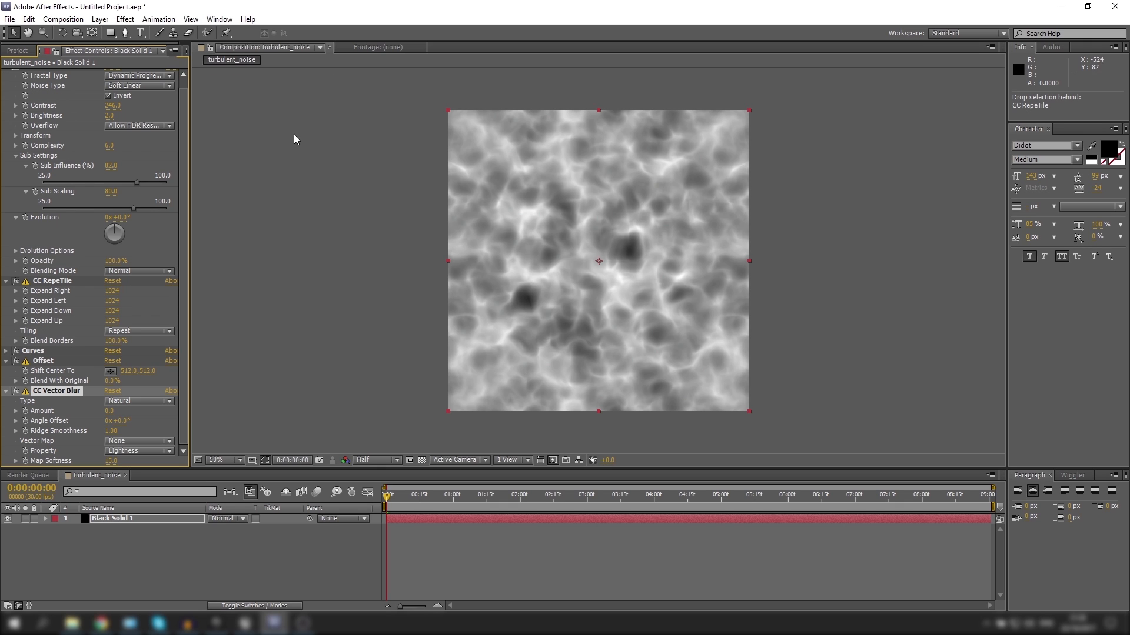
left_click_drag(112, 415, 120, 411)
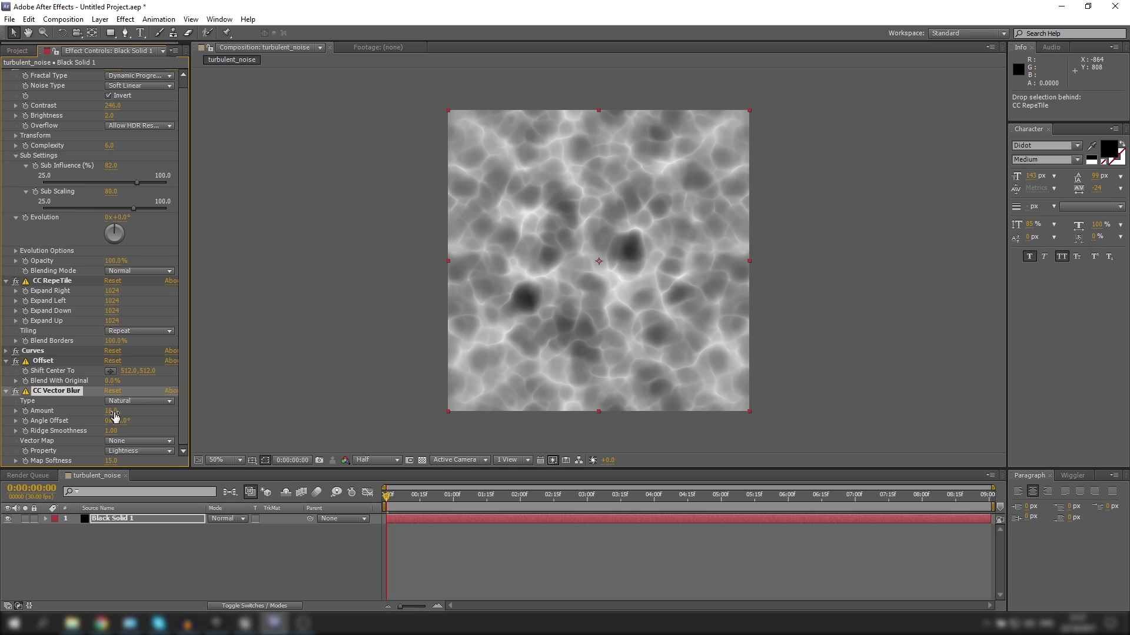
Test the tiling by shifting the Offset center to 1436, 512, and disable the Offset effect above CC Vector Blur.
left_click_drag(39, 365, 45, 428)
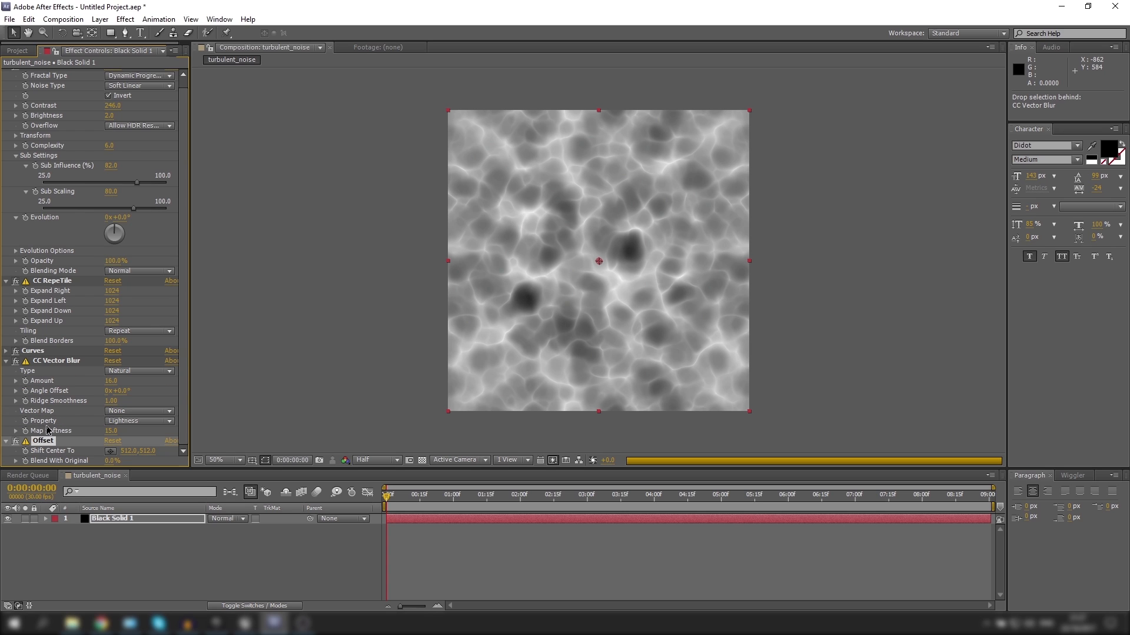
left_click_drag(127, 451, 603, 377)
left_click_drag(45, 448, 48, 360)
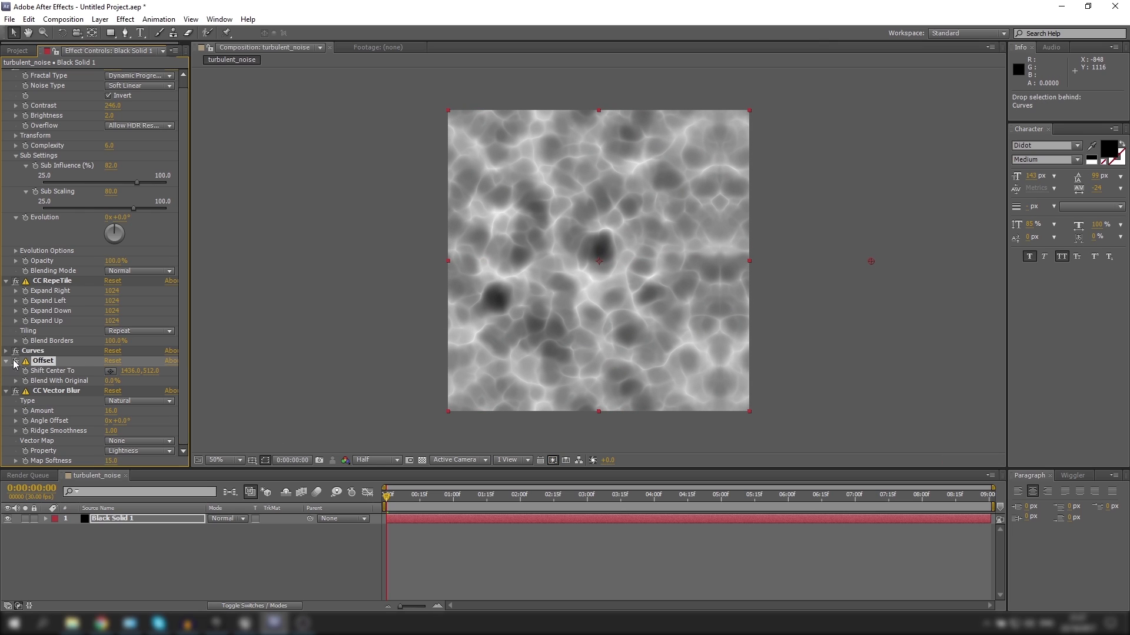
left_click(16, 361)
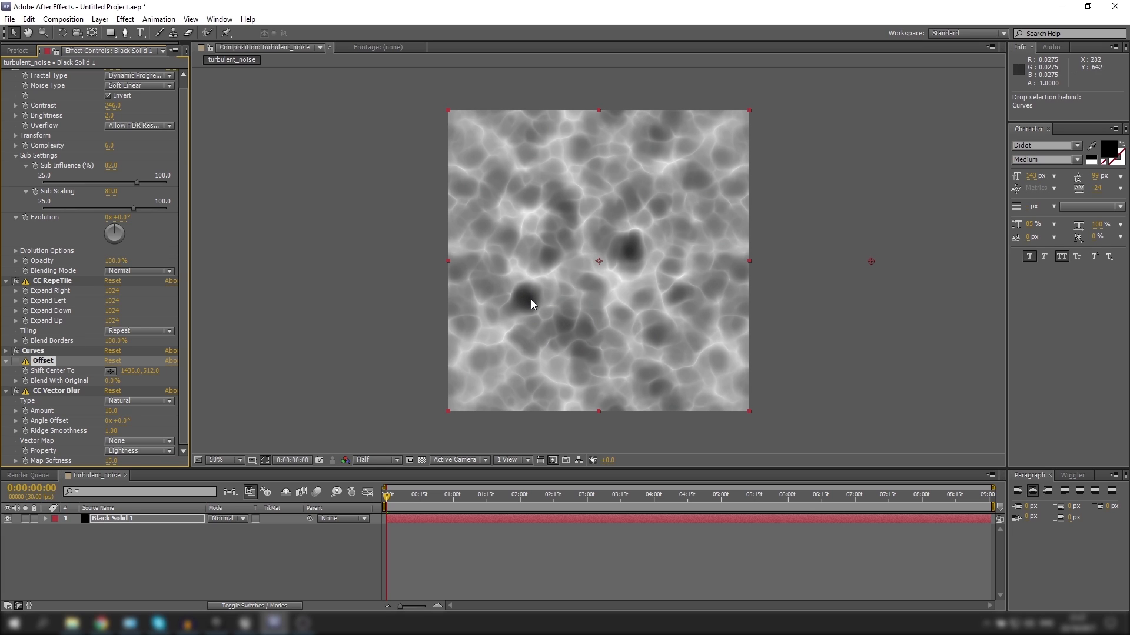
Set the Turbulent Noise brightness to 5 and its Evolution to 214°.
left_click(111, 116)
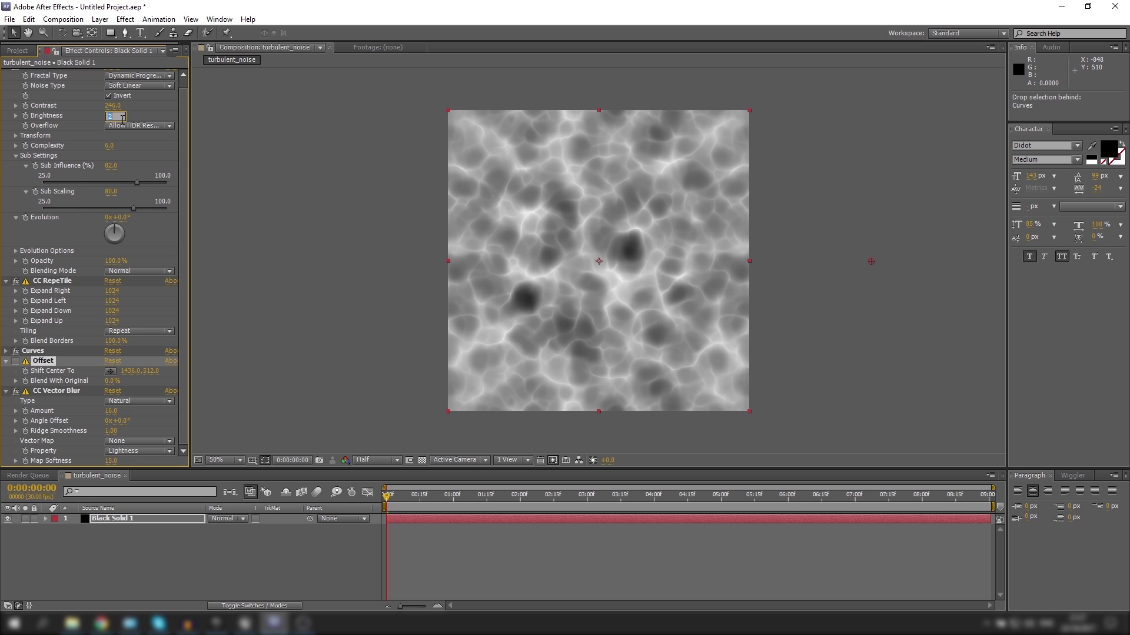
type("5")
key("Return")
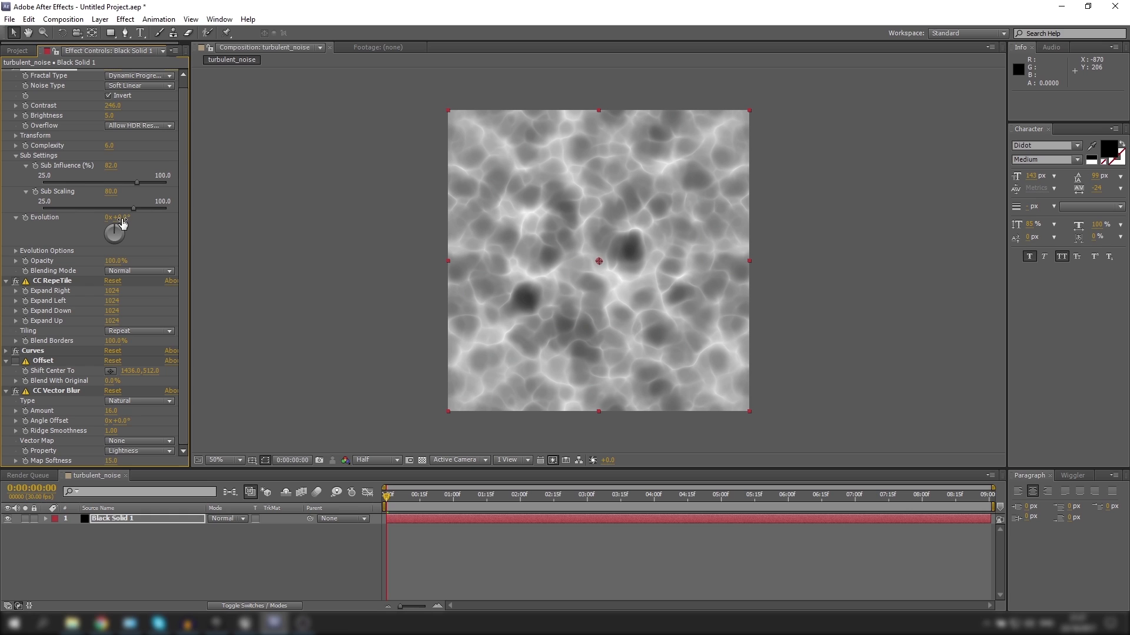
left_click_drag(114, 222, 244, 213)
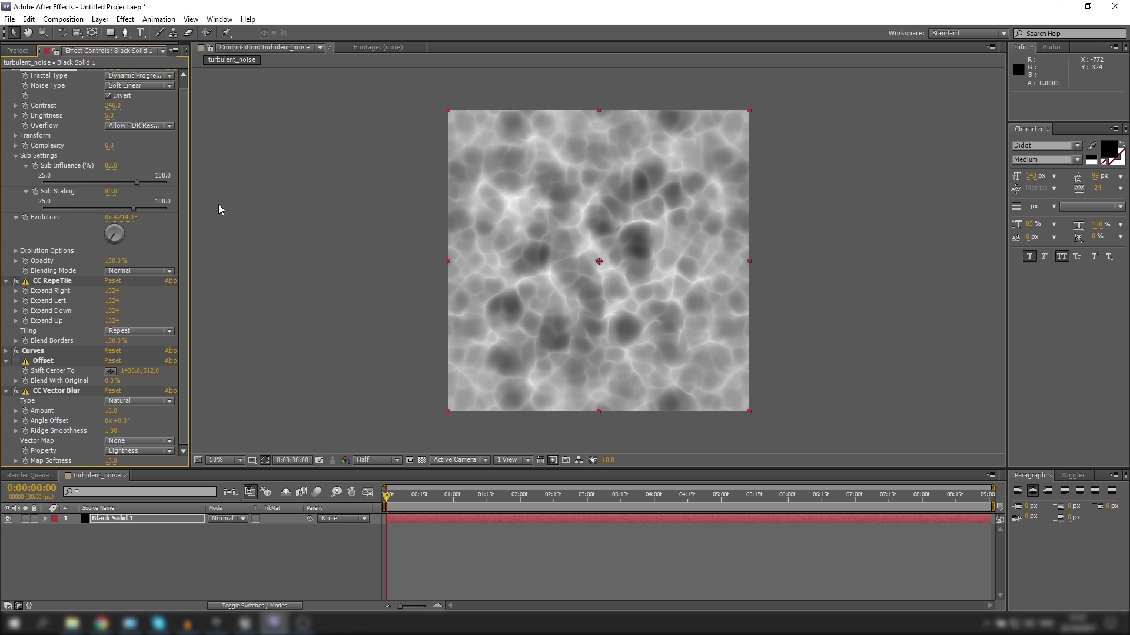
left_click(242, 196)
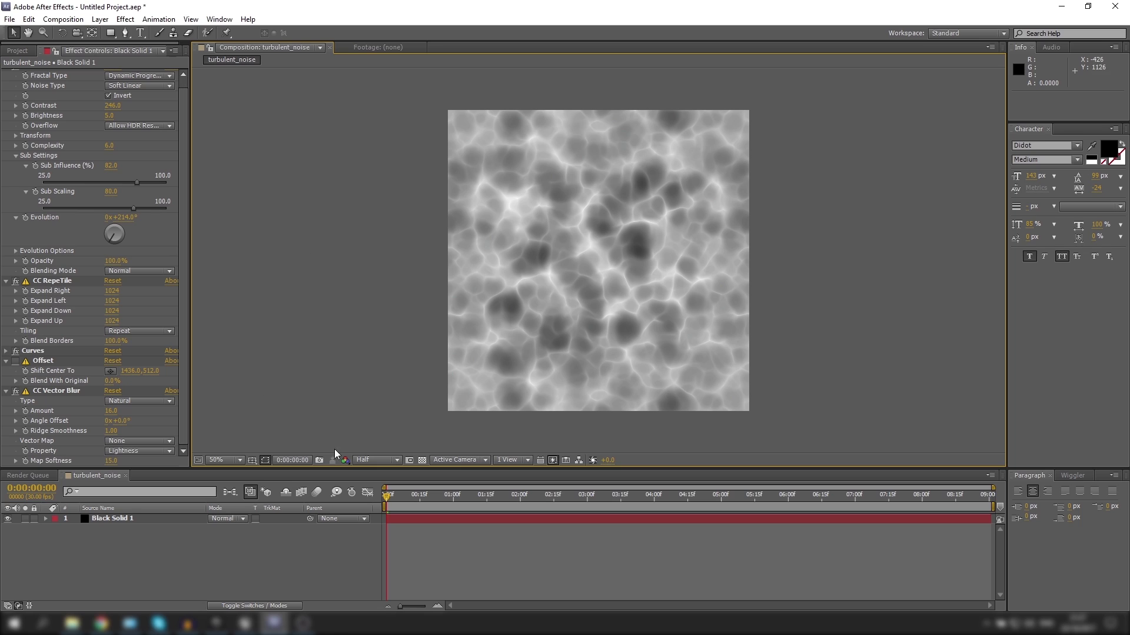
Keyframe the noise Evolution from 0x+214° at the start to 3x+214° at 0:00:09:00.
left_click(24, 219)
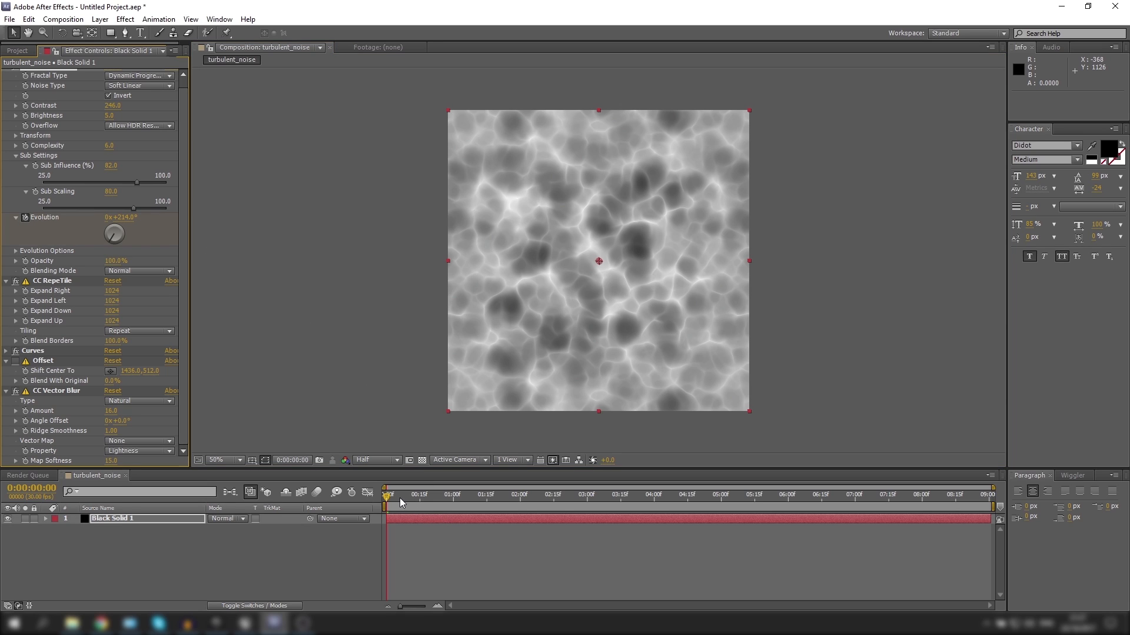
left_click_drag(387, 500, 1005, 507)
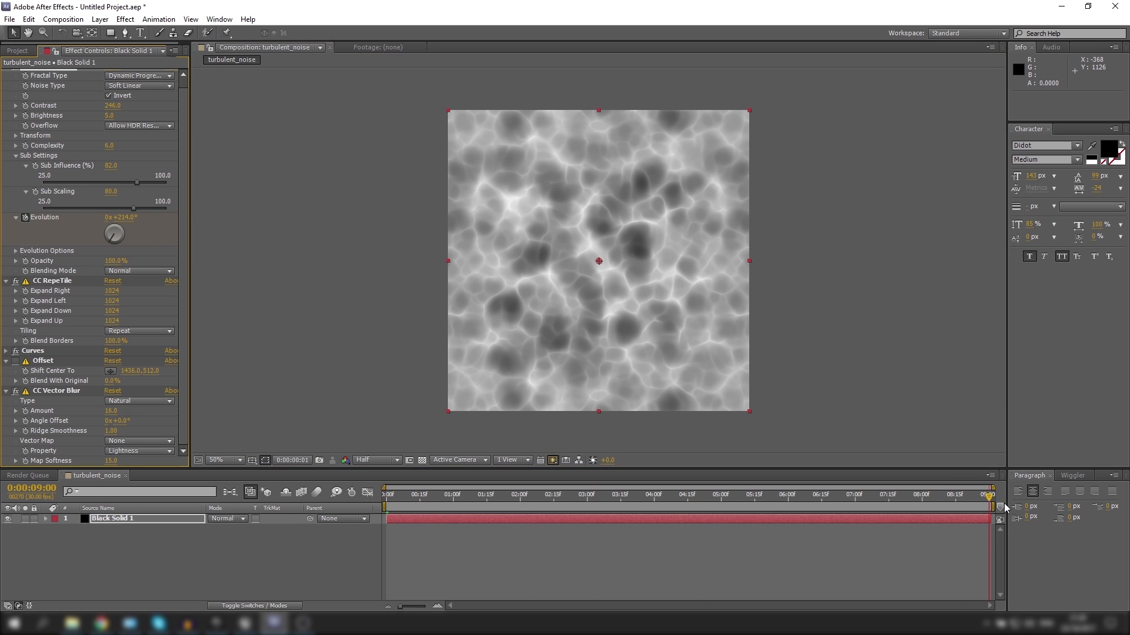
left_click(109, 217)
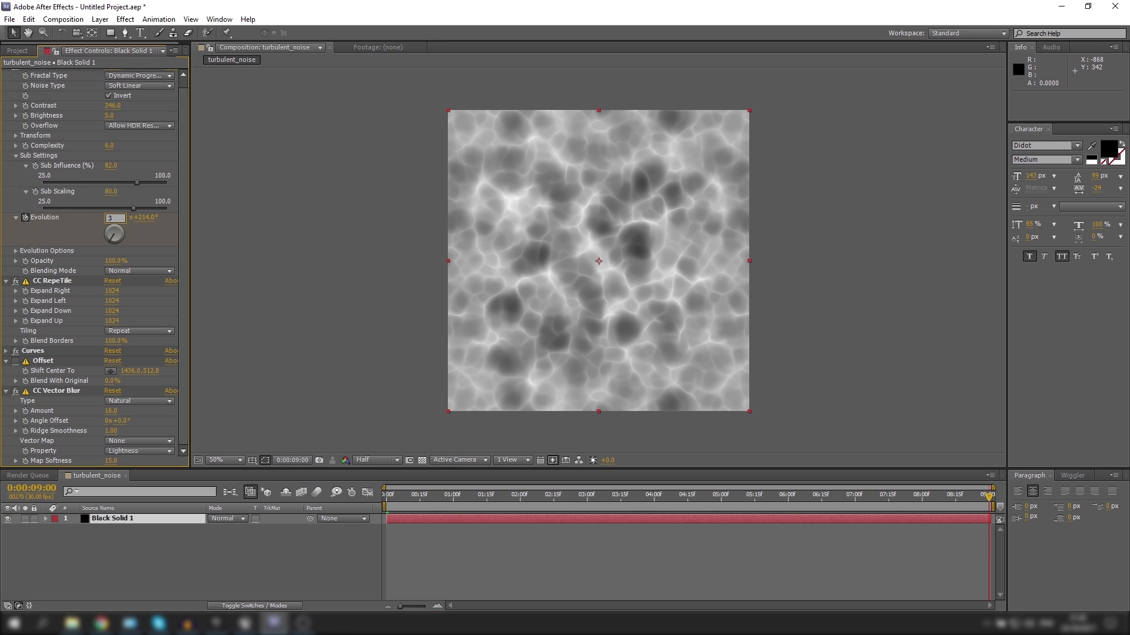
type("3")
key("Return")
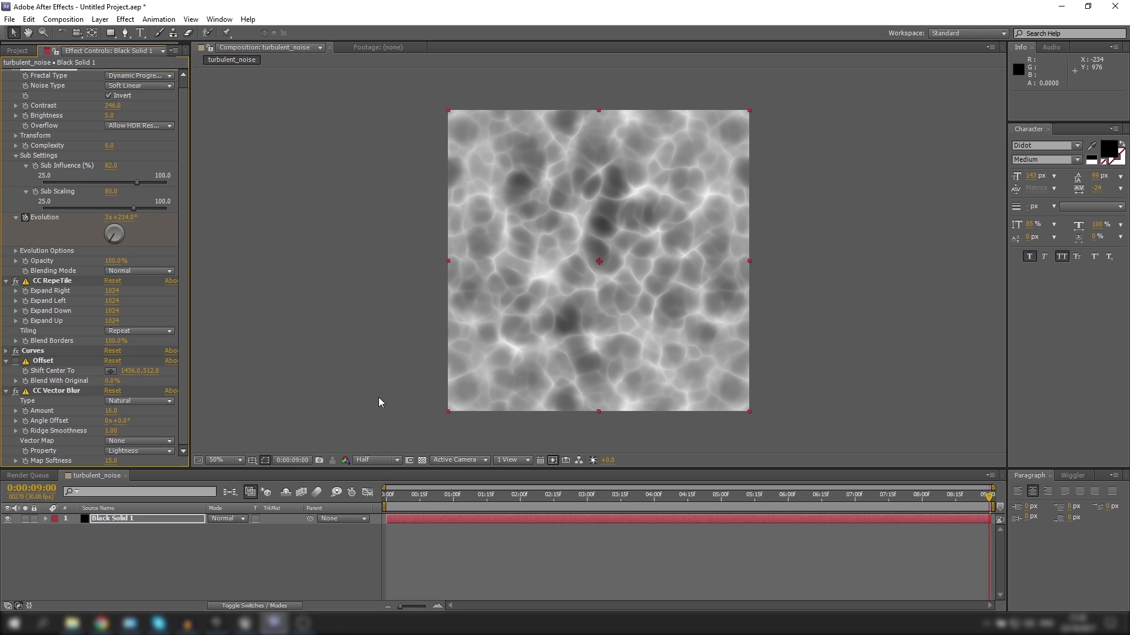
Render a short RAM preview of the evolving noise, play it back and stop it.
key("KP_0")
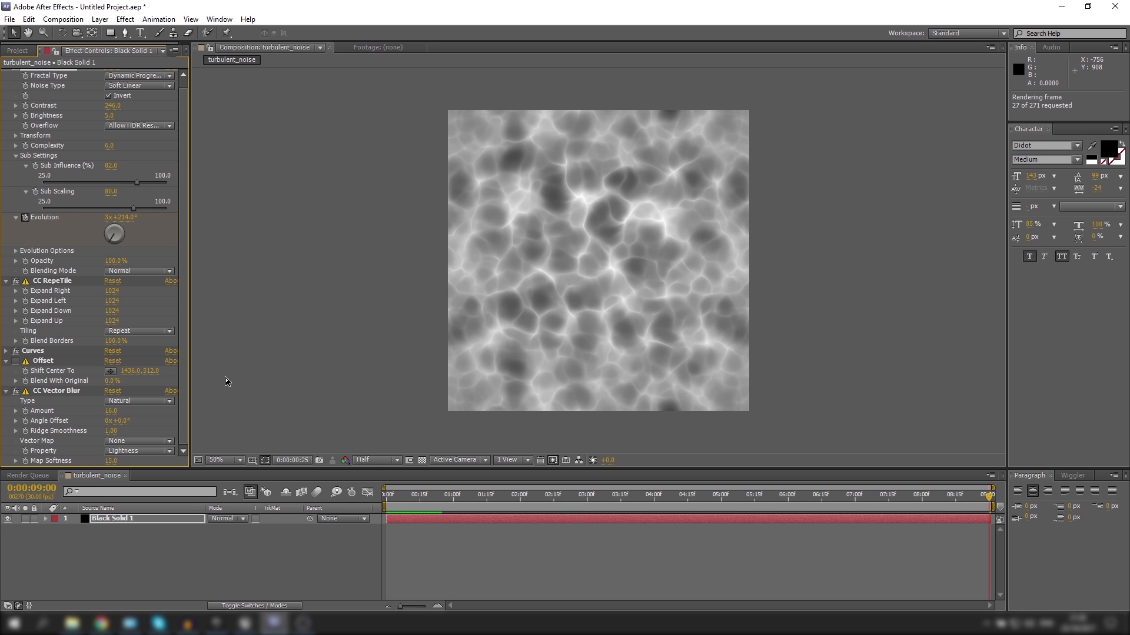
key("space")
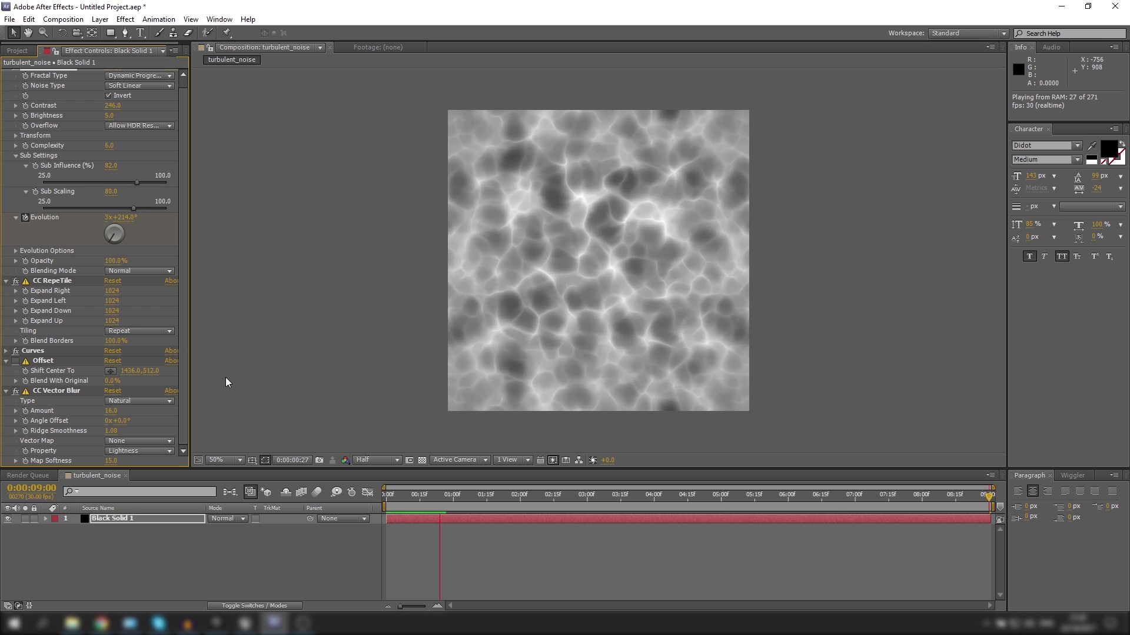
key("space")
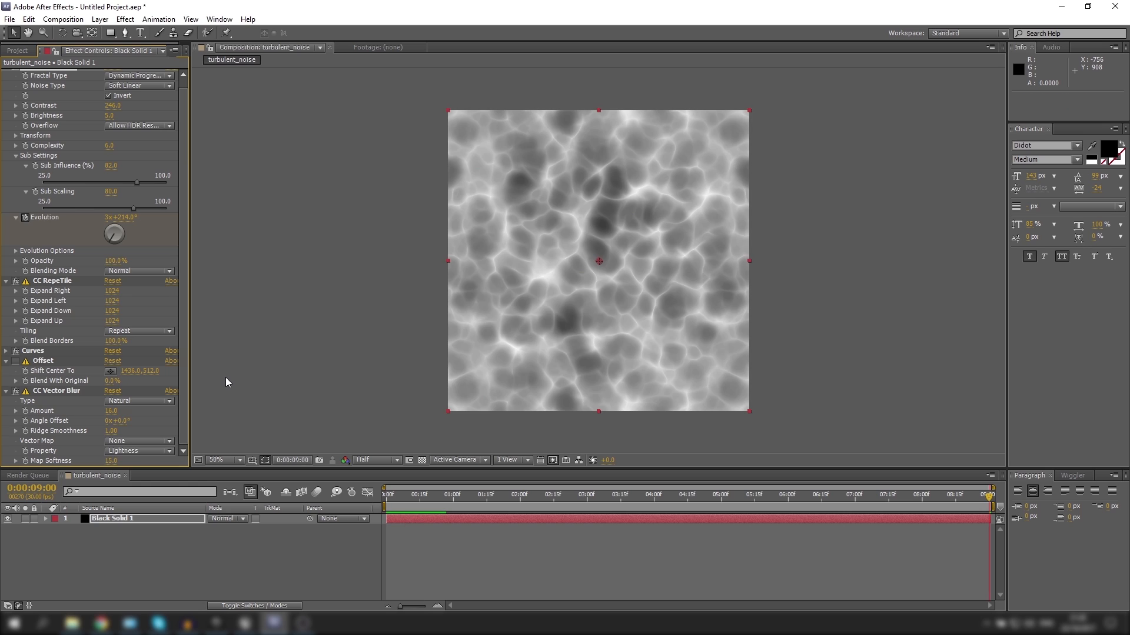
Create a new composition named T_Packed, keeping the 1024 x 1024 px, 30 fps settings.
left_click(311, 200)
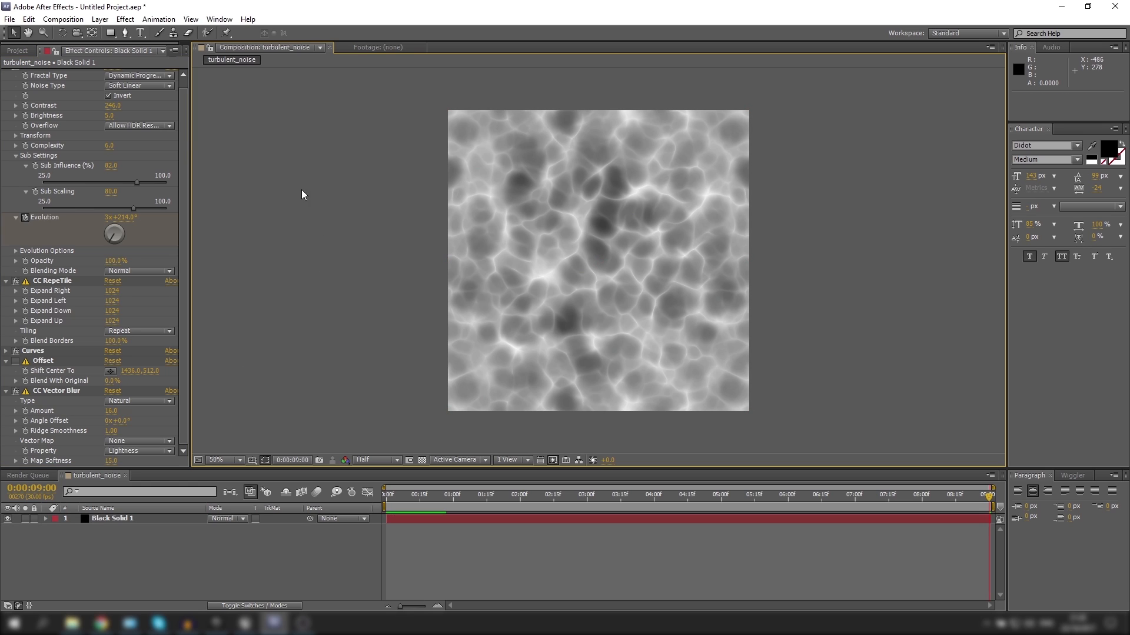
left_click(17, 51)
left_click(32, 215)
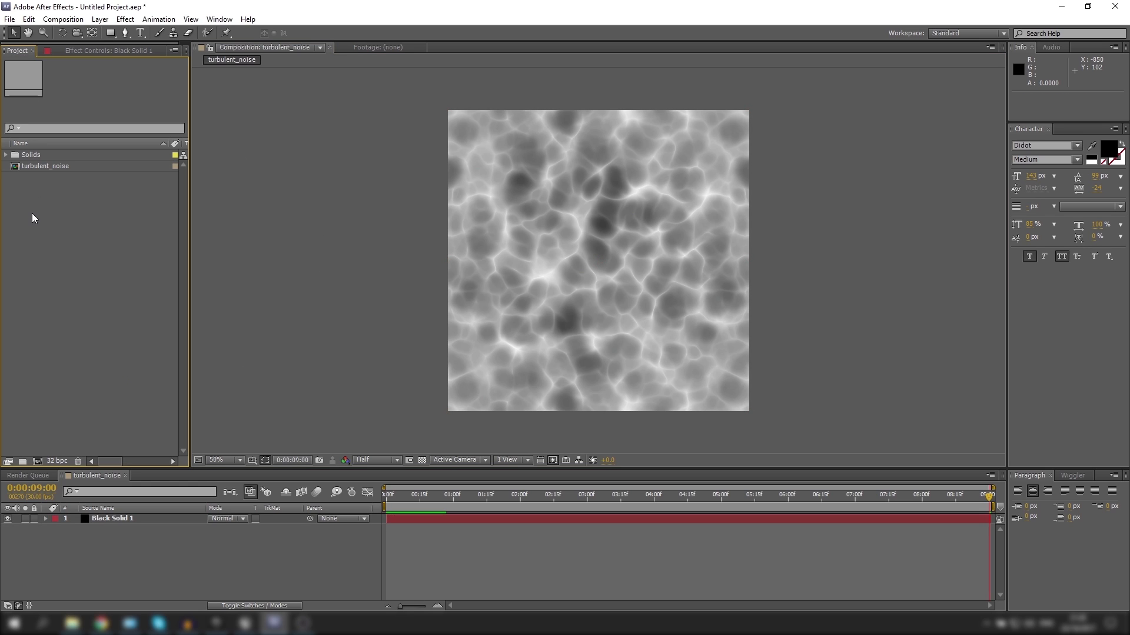
right_click(32, 217)
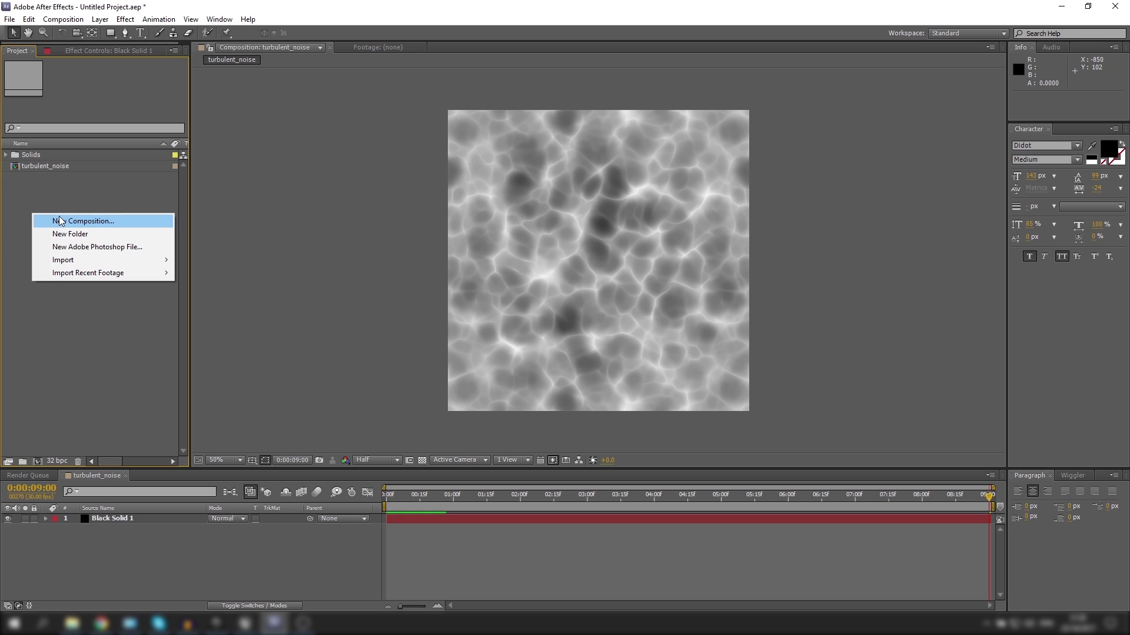
left_click(59, 221)
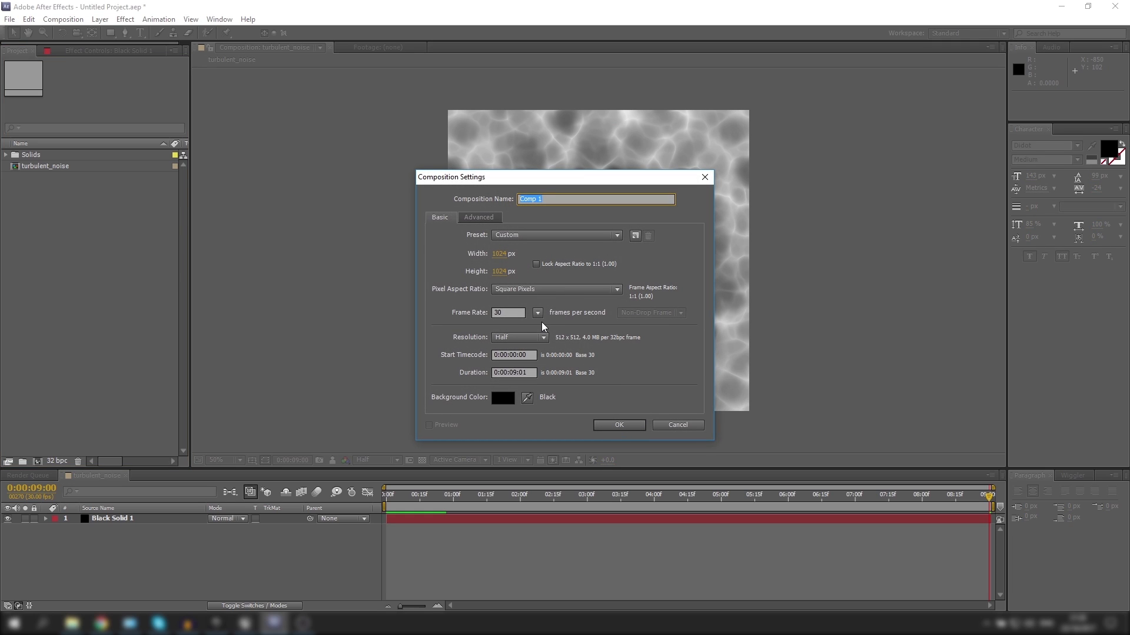
type("T_Packed")
key("Return")
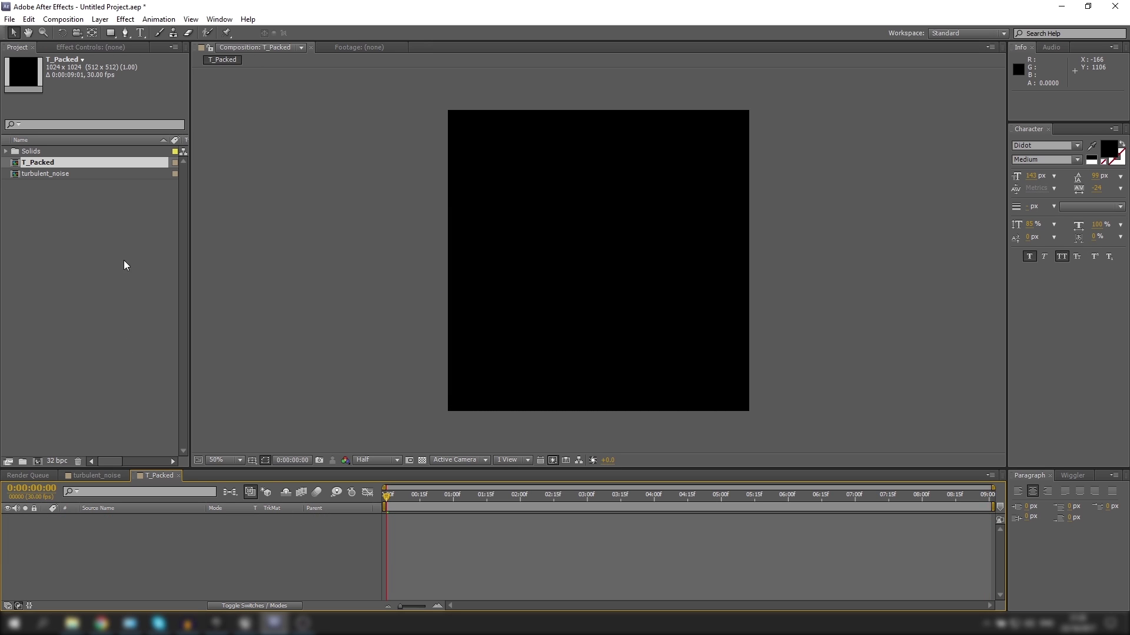
Add the turbulent_noise composition to T_Packed as a layer and duplicate it three times.
left_click_drag(47, 179, 141, 569)
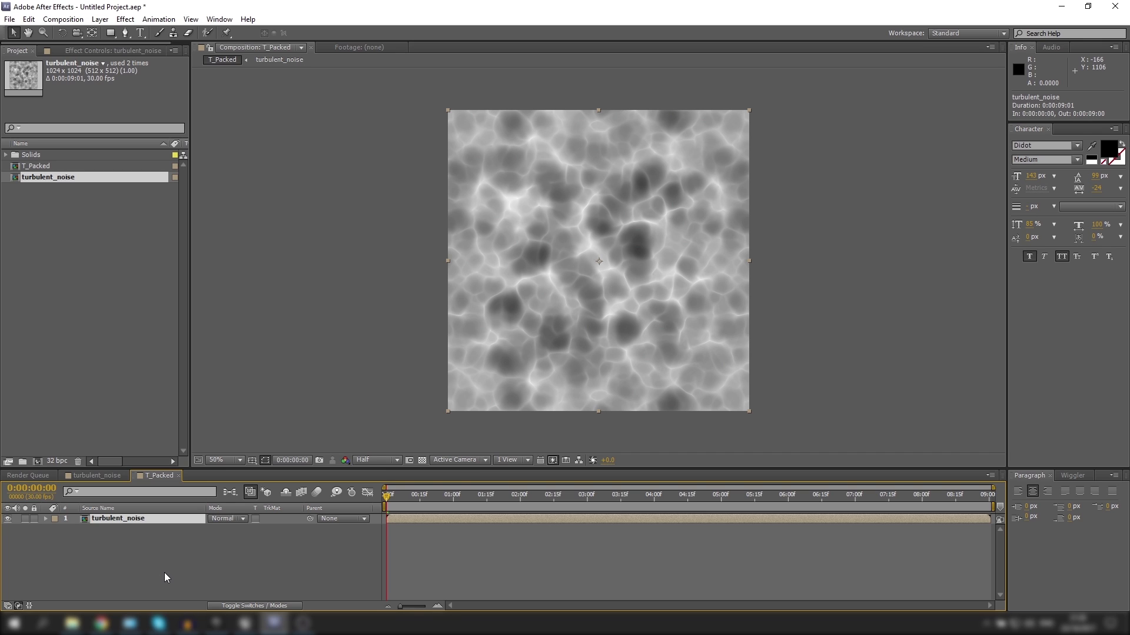
key("ctrl+d")
key("ctrl+d")
key("ctrl+d")
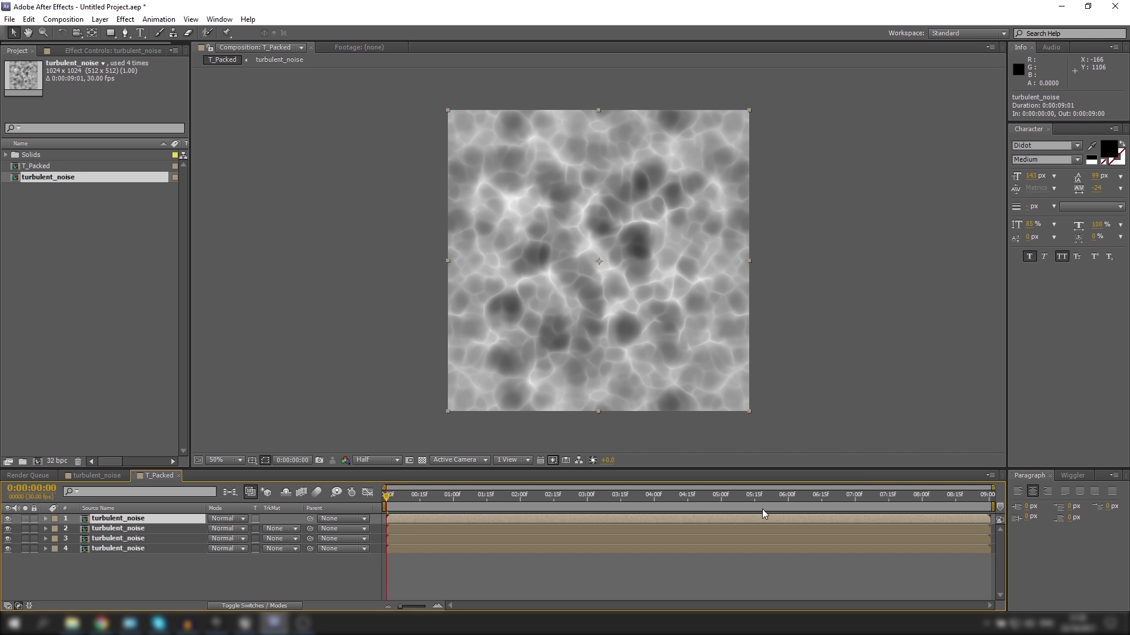
Stagger the noise layers in time, moving layer 1 about 2 s, layer 2 about 4.5 s and layer 3 about 3.3 s earlier.
left_click_drag(772, 520, 635, 524)
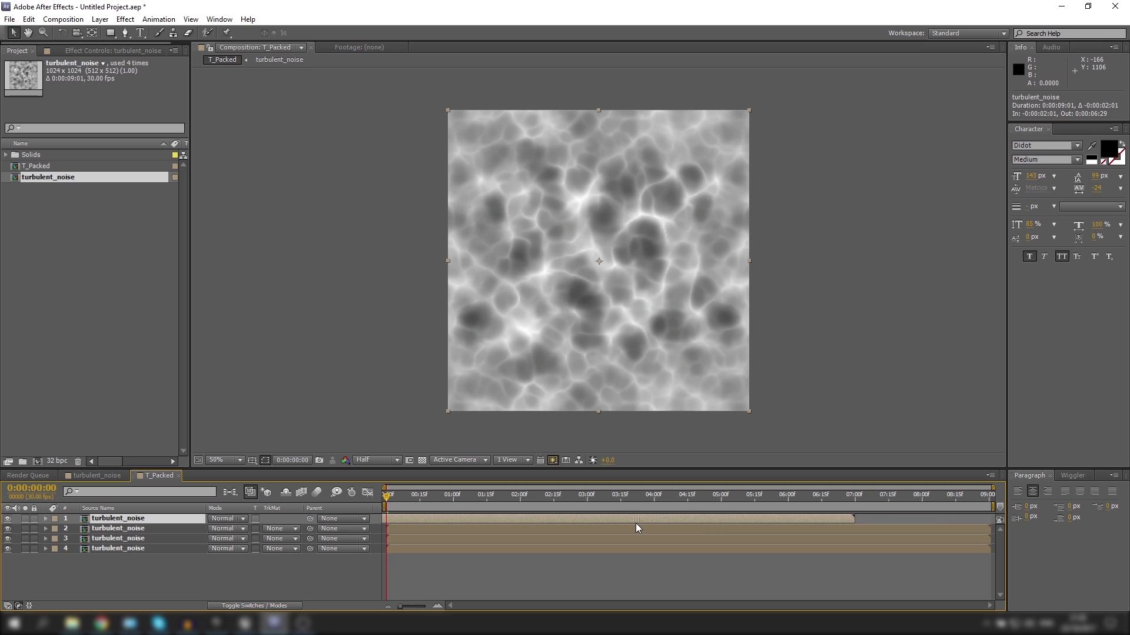
left_click_drag(768, 530, 471, 540)
left_click_drag(603, 539, 383, 538)
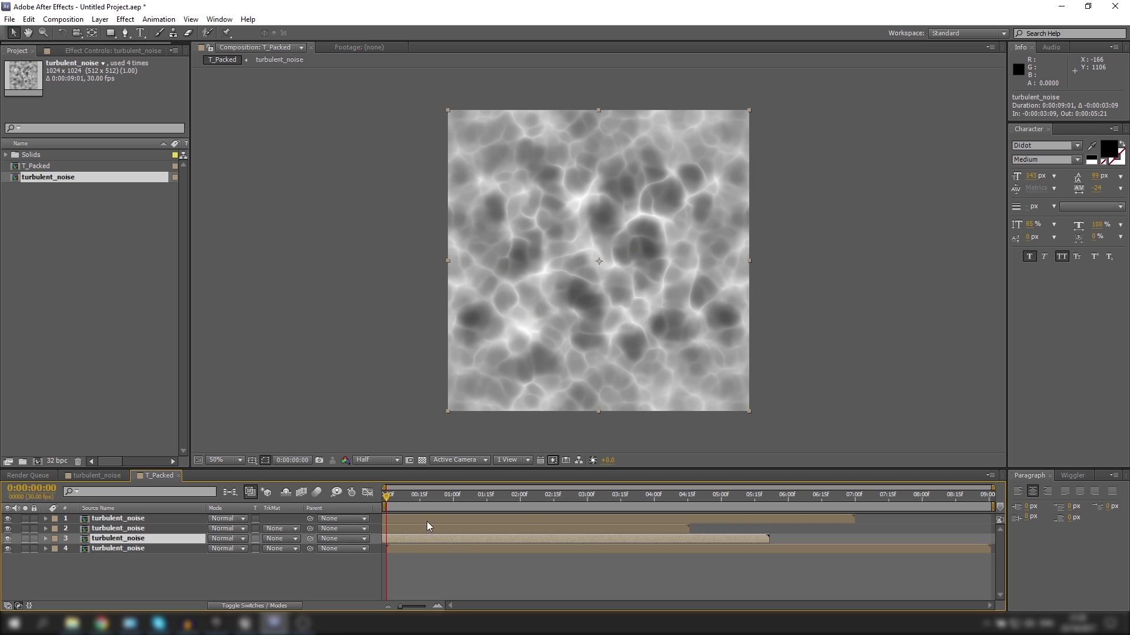
Create a black 1024 x 1024 px solid above the noise layers in T_Packed.
left_click(82, 583)
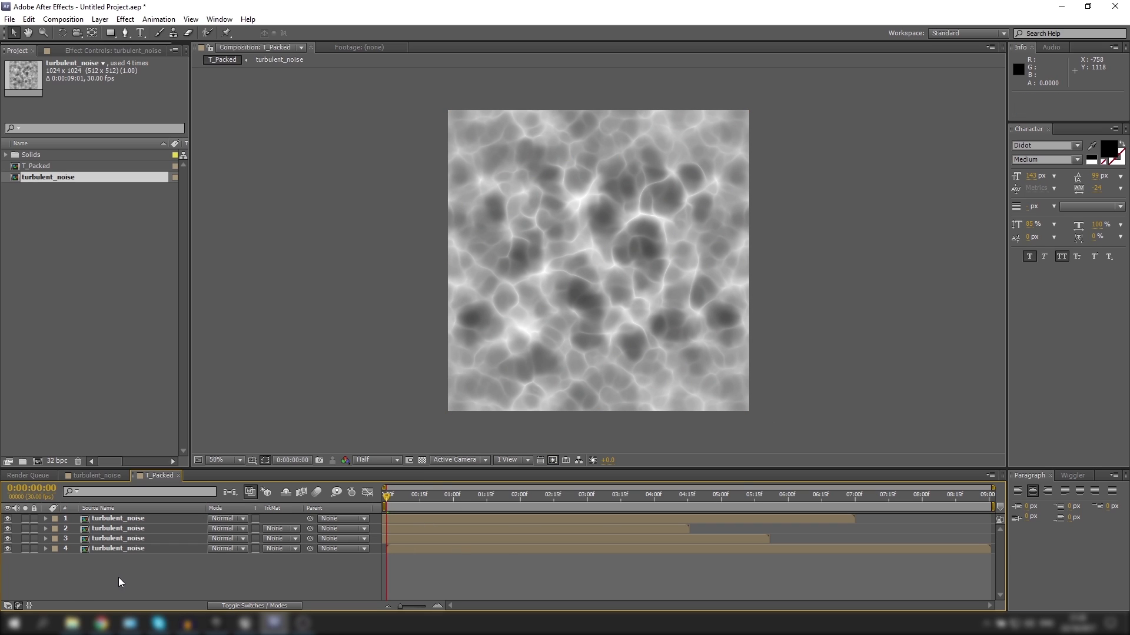
right_click(118, 577)
mouse_move(188, 460)
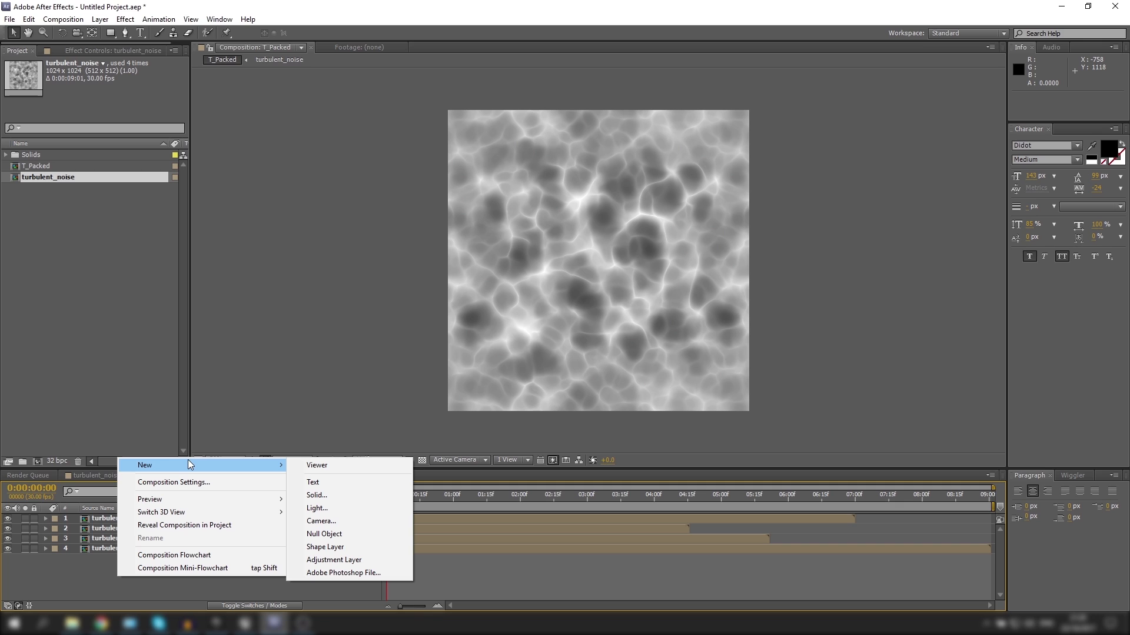
left_click(330, 495)
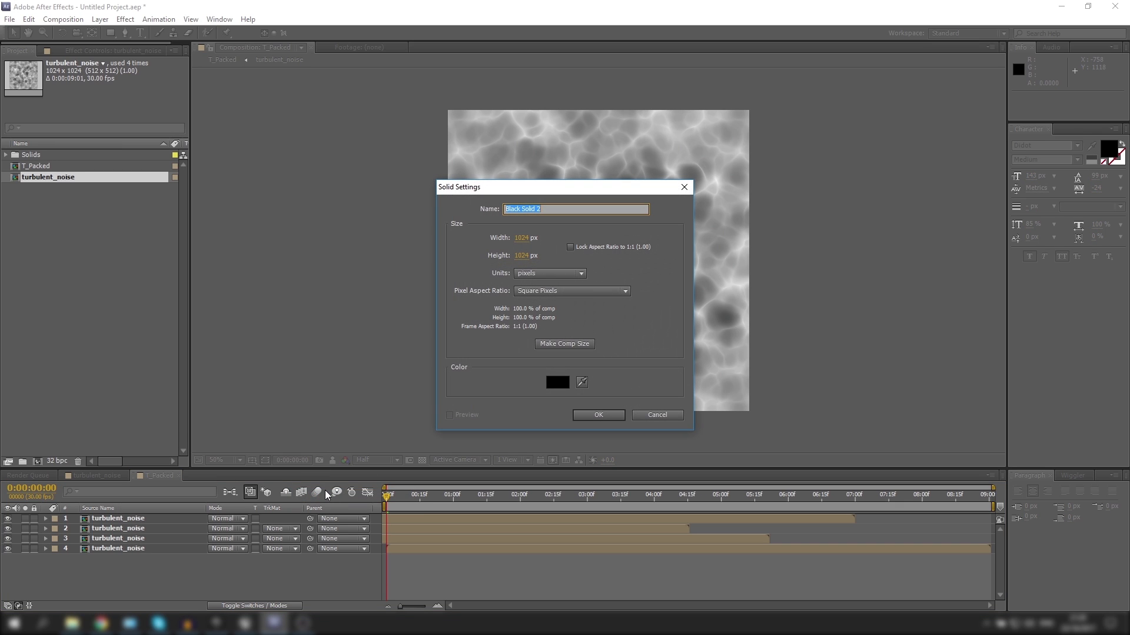
left_click(615, 416)
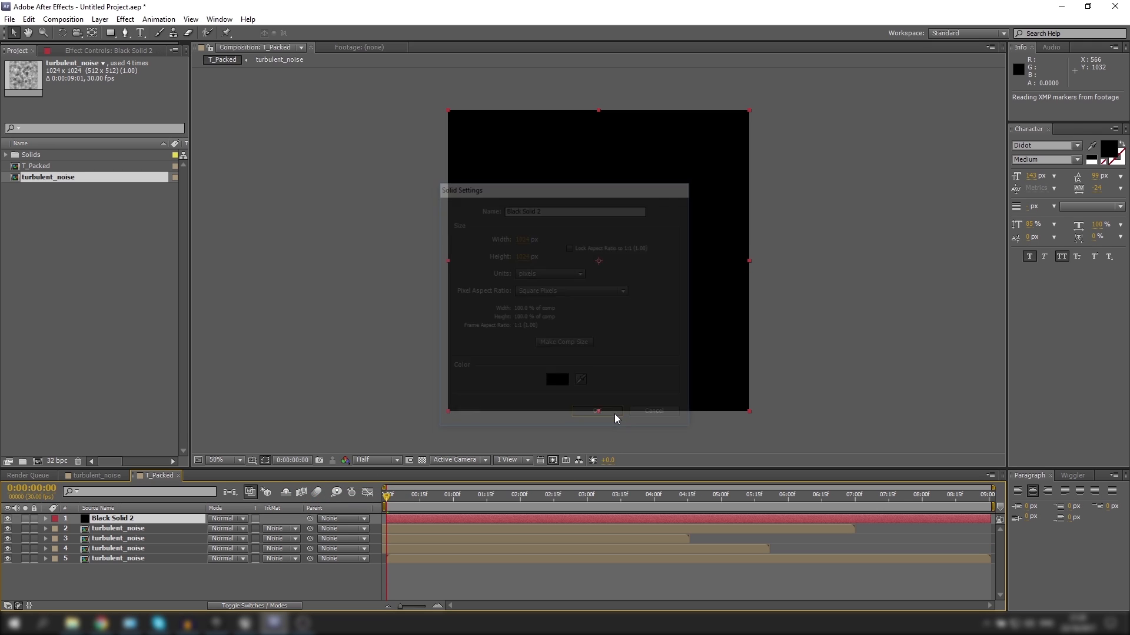
Apply the Set Channels effect to the new black solid.
left_click(94, 49)
right_click(78, 142)
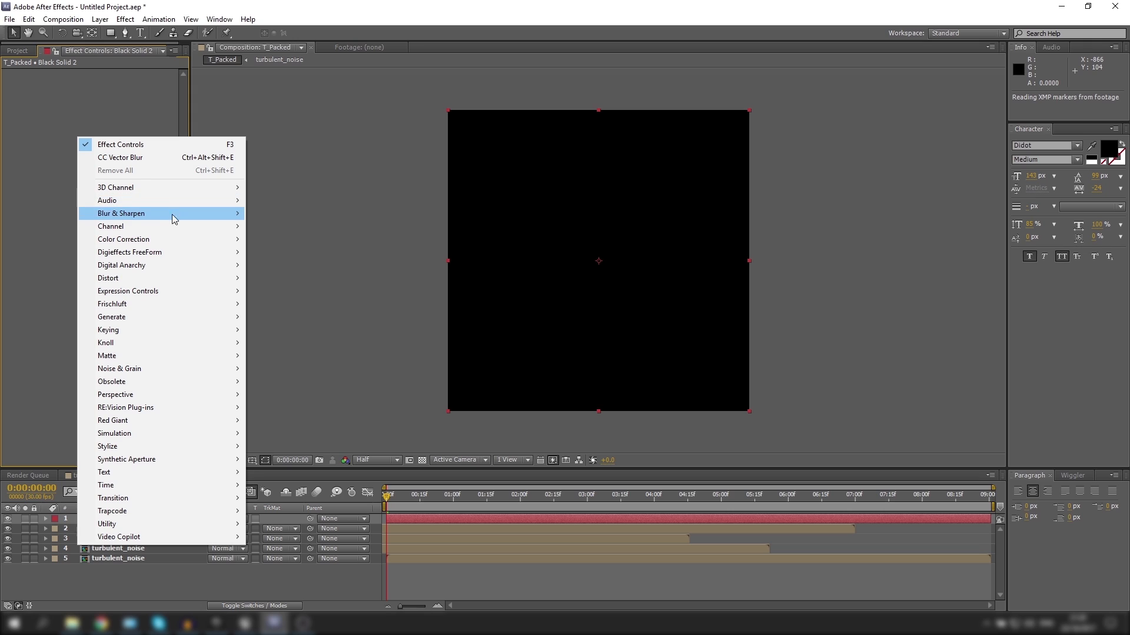
mouse_move(171, 227)
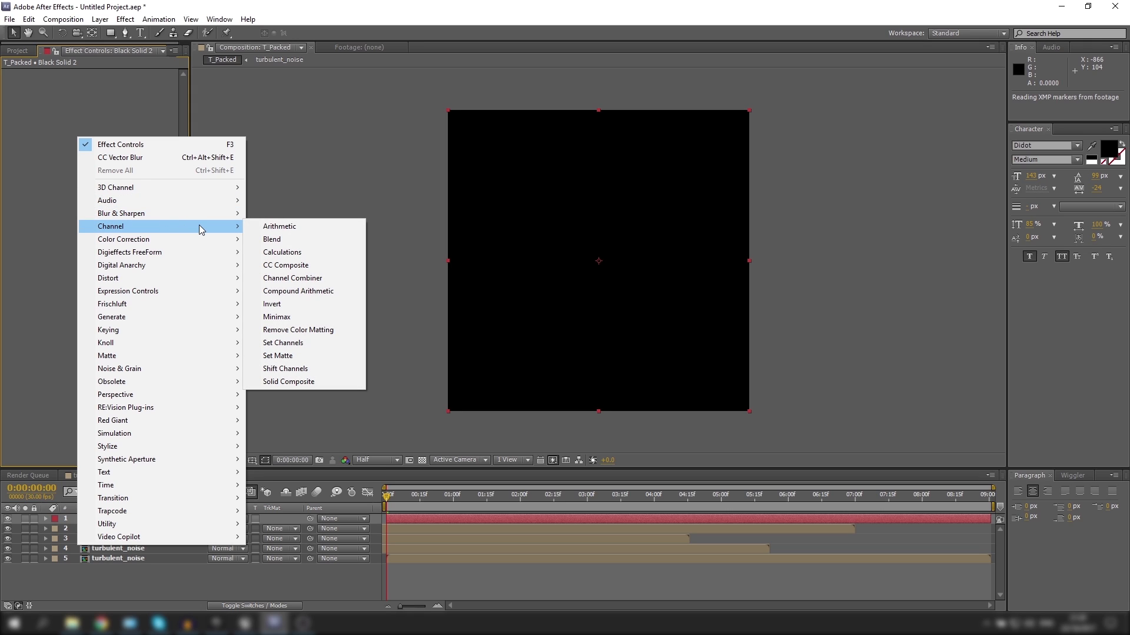
left_click(287, 343)
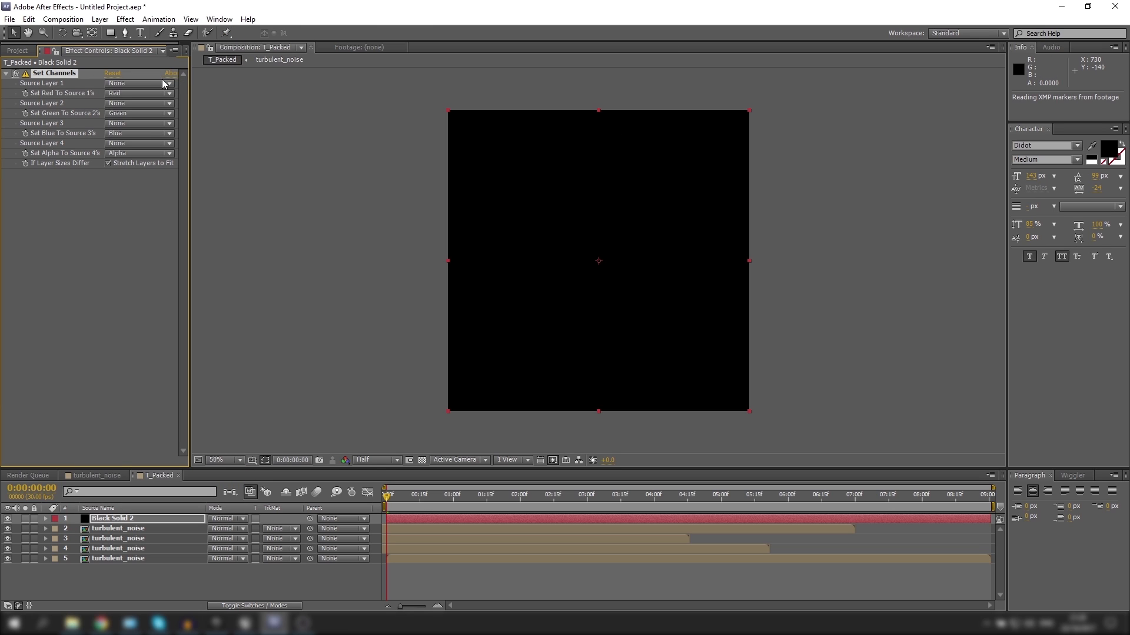
Assign turbulent_noise layers 2, 3, 4 and 5 to Set Channels source layers 1 to 4, and hide those four noise layers.
left_click(137, 85)
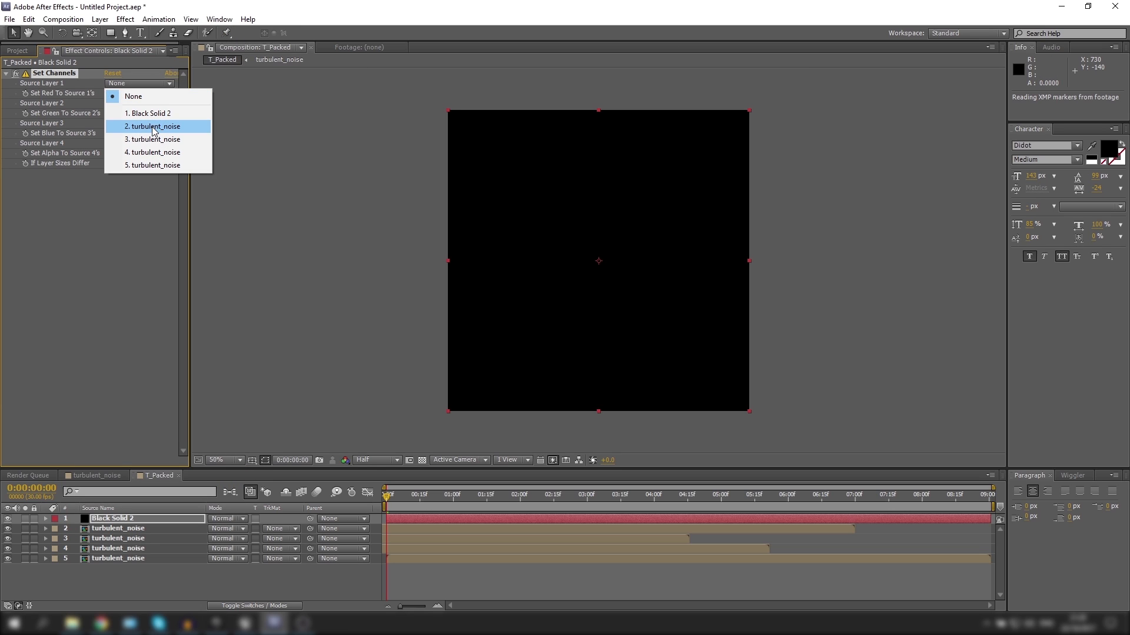
left_click(152, 128)
left_click(138, 103)
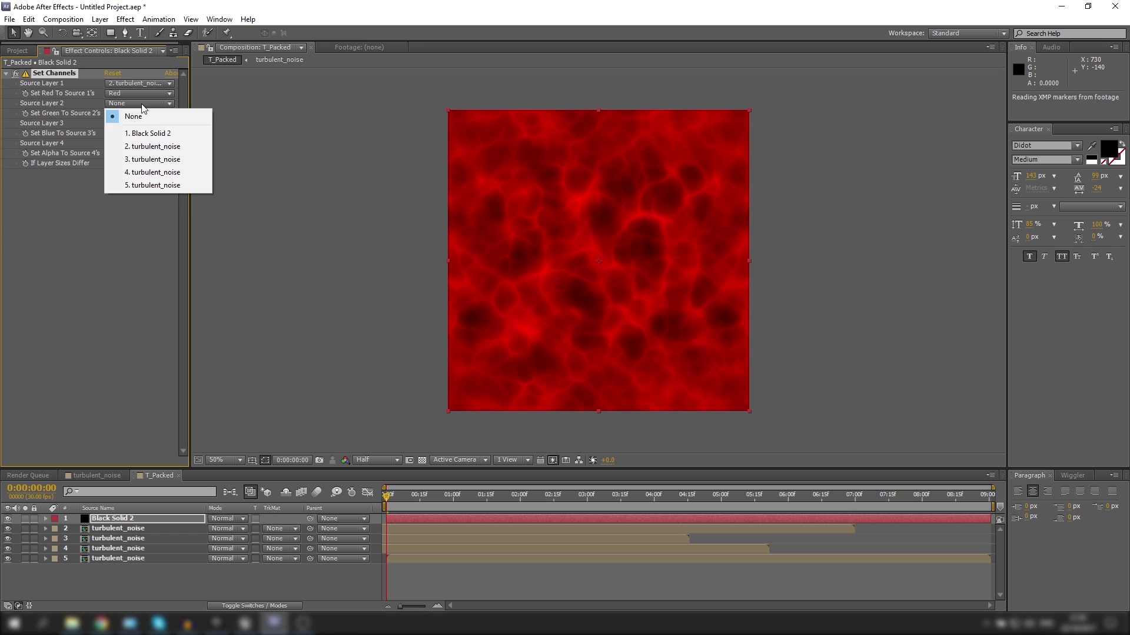
left_click(151, 158)
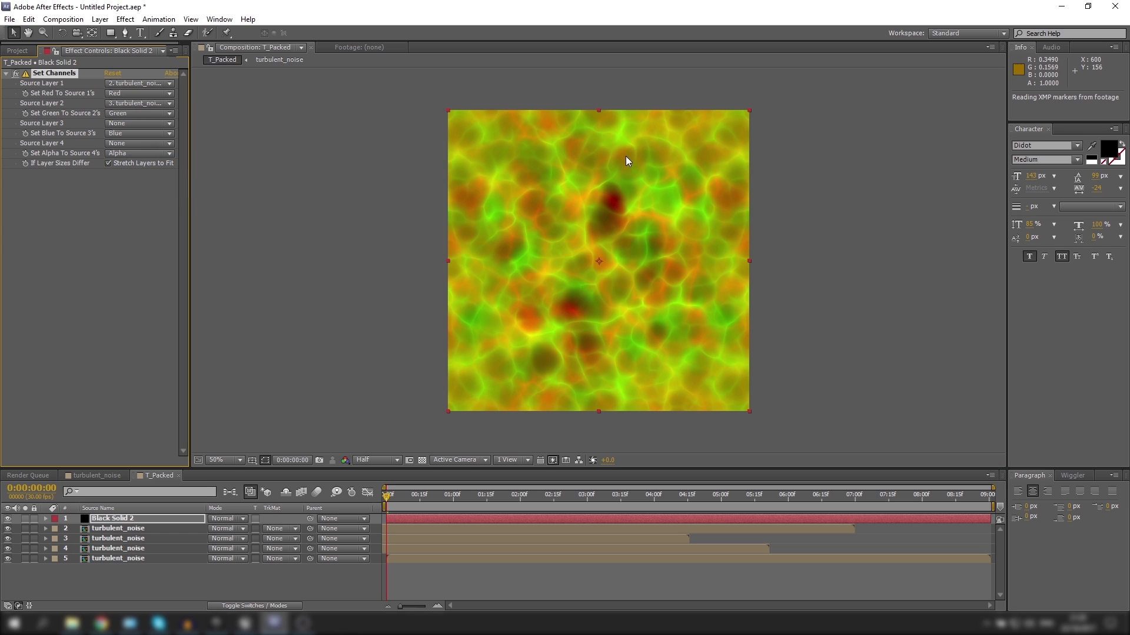
left_click(133, 123)
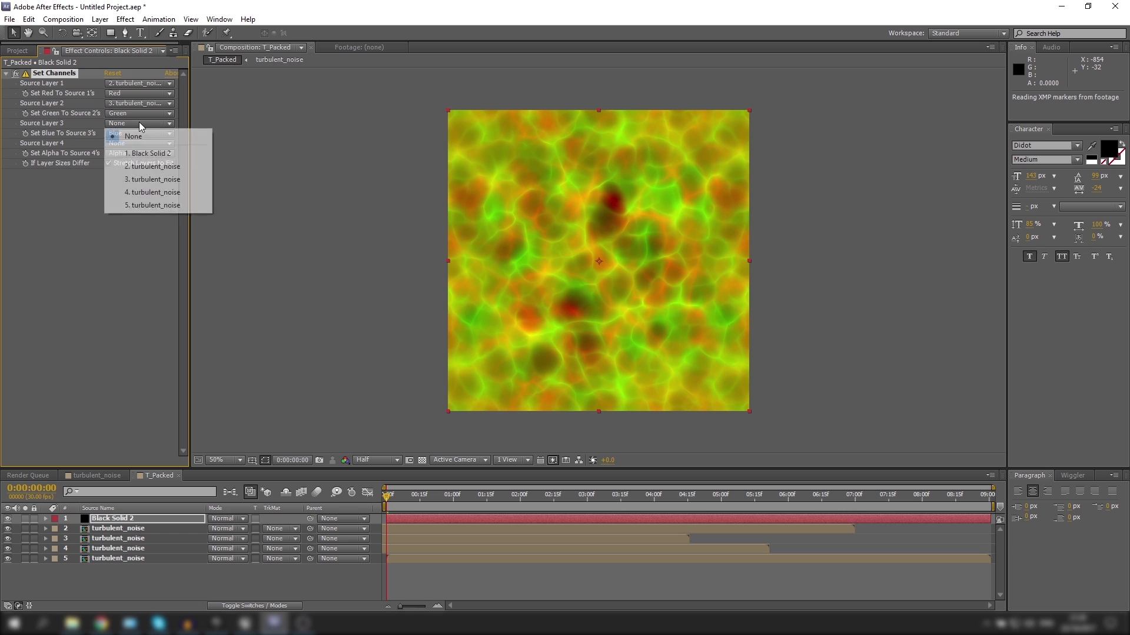
left_click(141, 193)
left_click(139, 143)
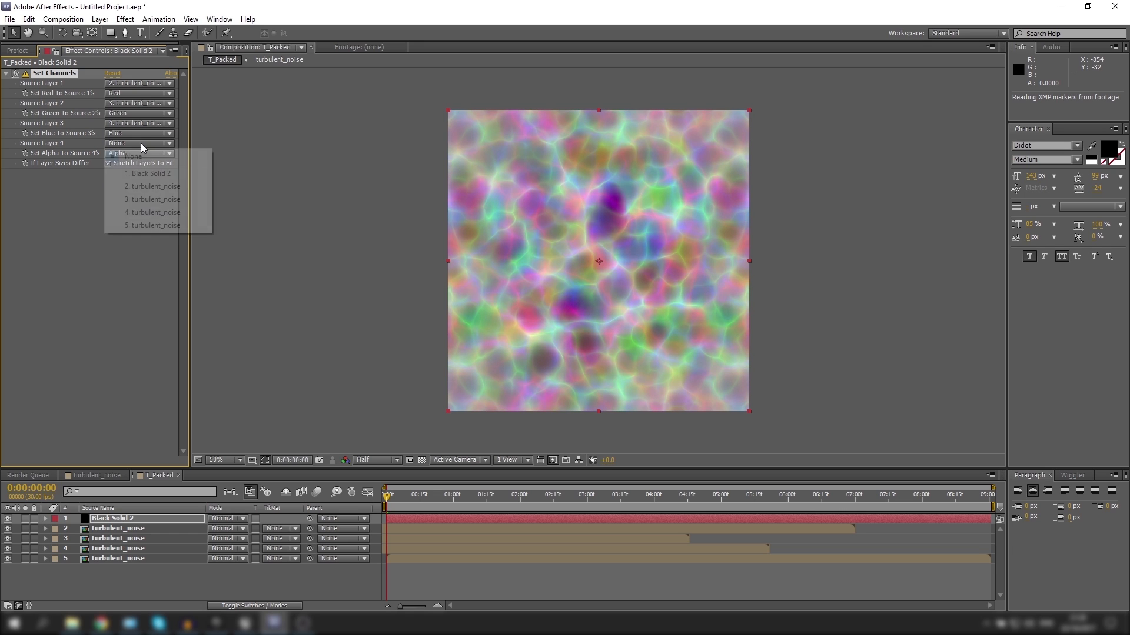
left_click(167, 225)
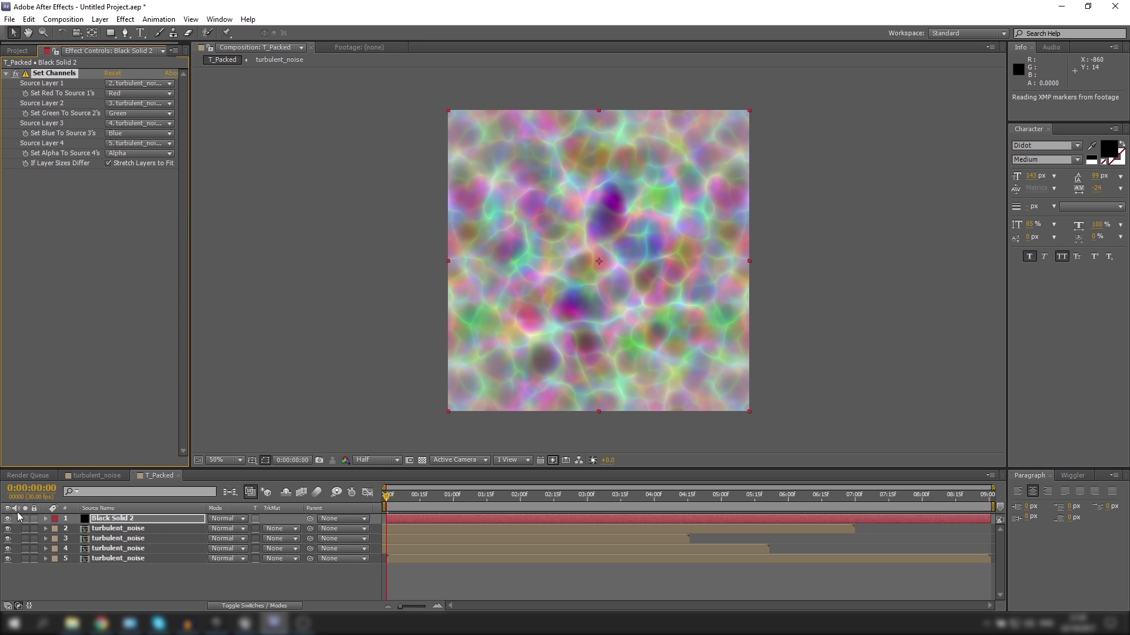
left_click_drag(9, 531, 10, 565)
Set the red, green, blue and alpha channels to use their sources' Luminance, and check the result briefly against the transparency grid.
left_click(136, 93)
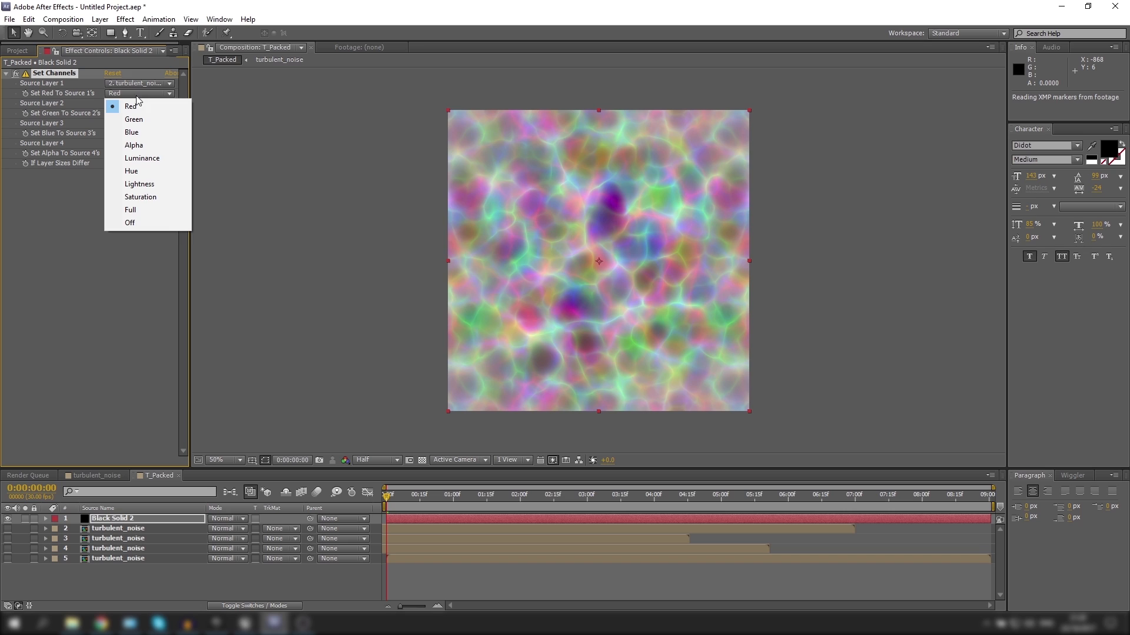
left_click(142, 159)
left_click(140, 114)
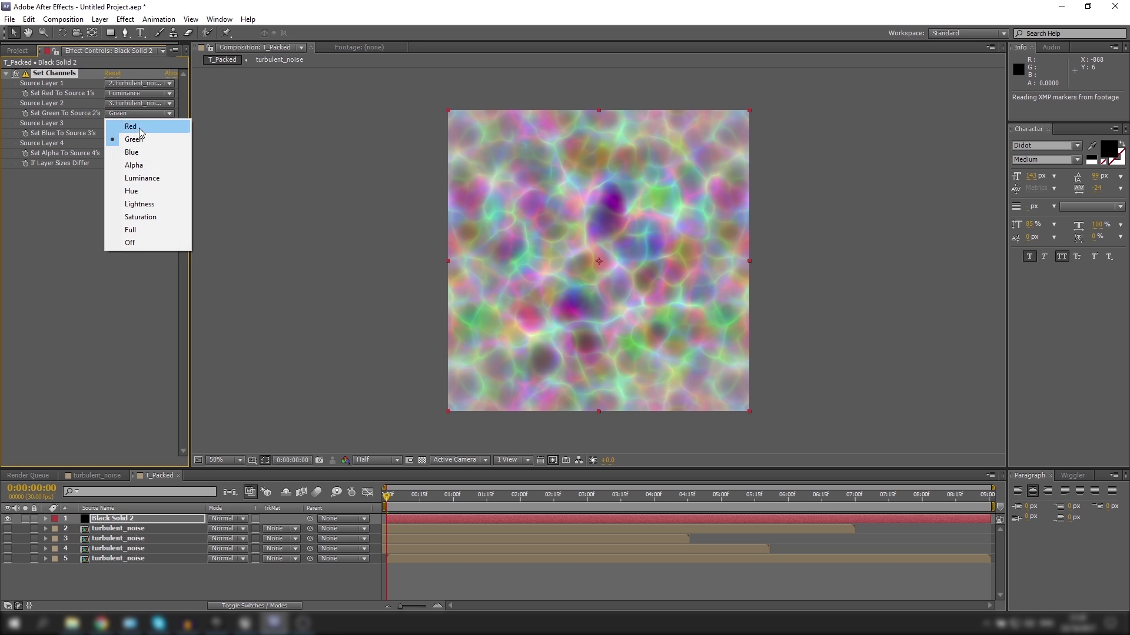
left_click(146, 179)
left_click(133, 133)
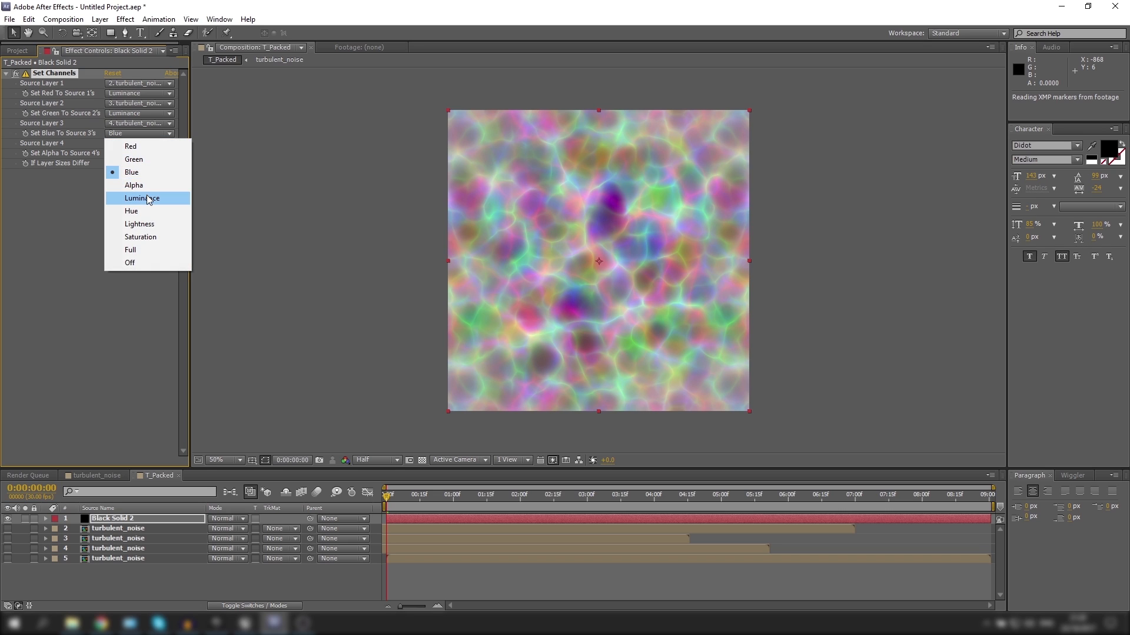
left_click(148, 199)
left_click(138, 154)
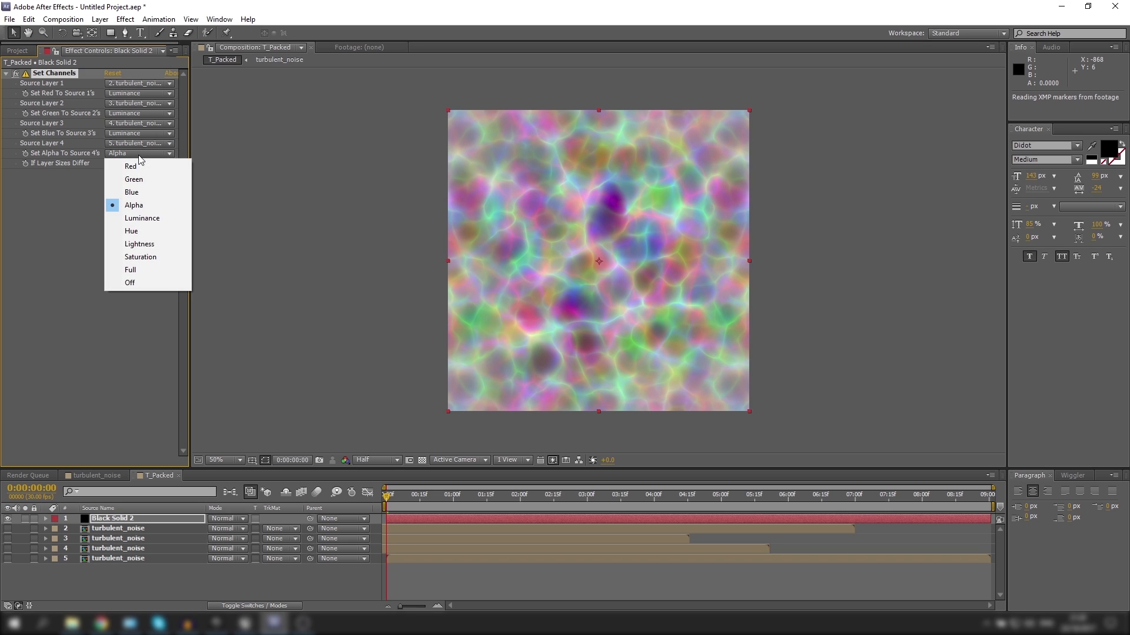
left_click(147, 219)
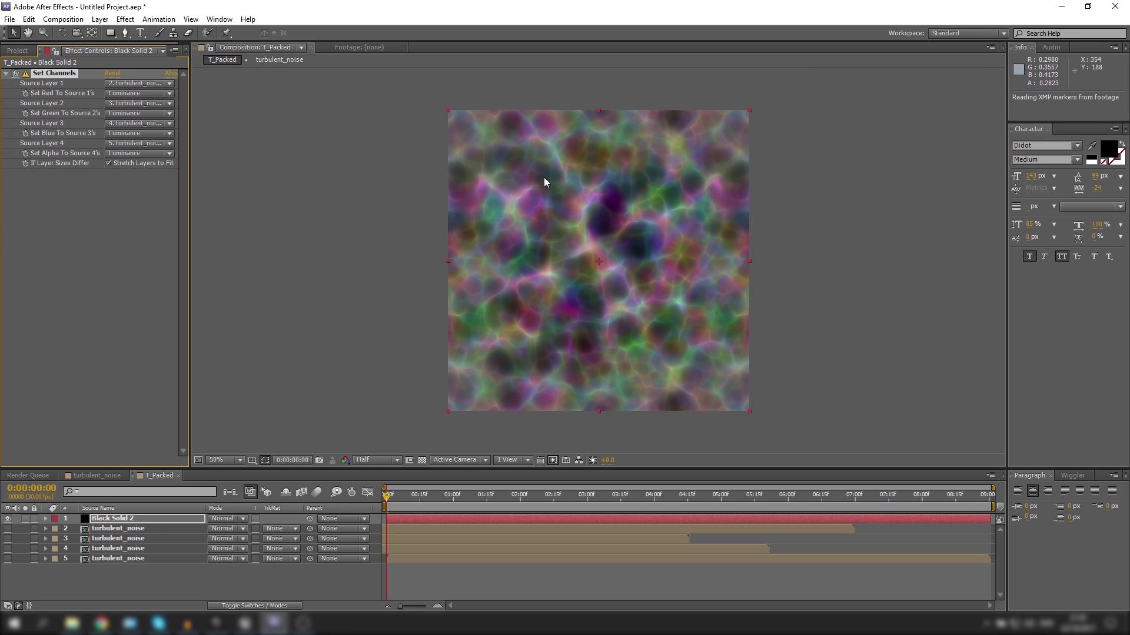
left_click(422, 461)
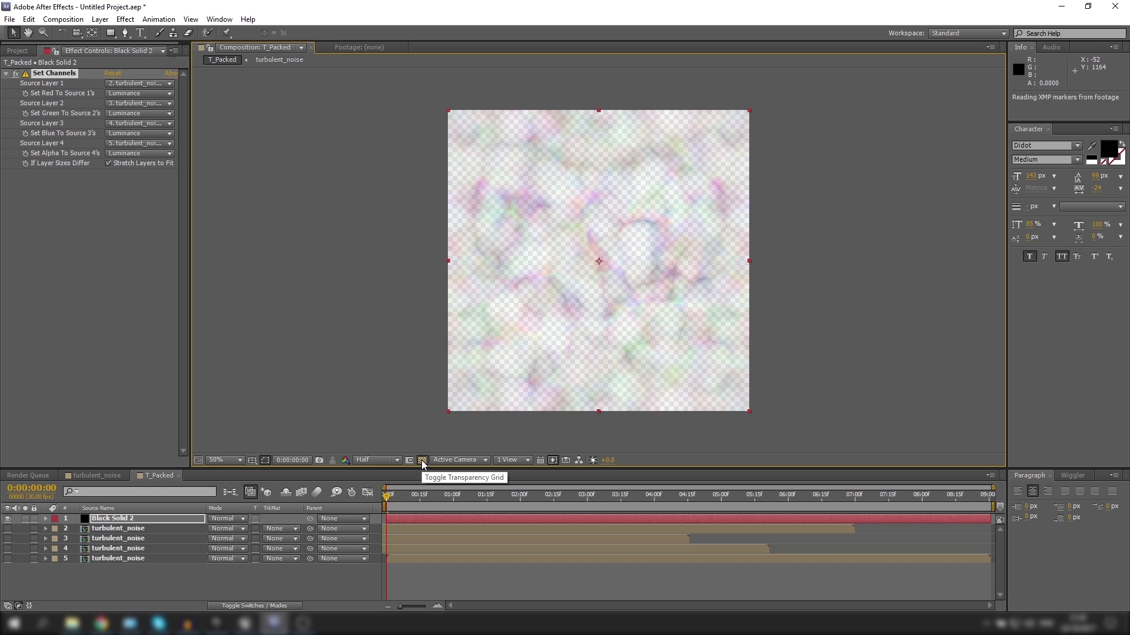
left_click(422, 461)
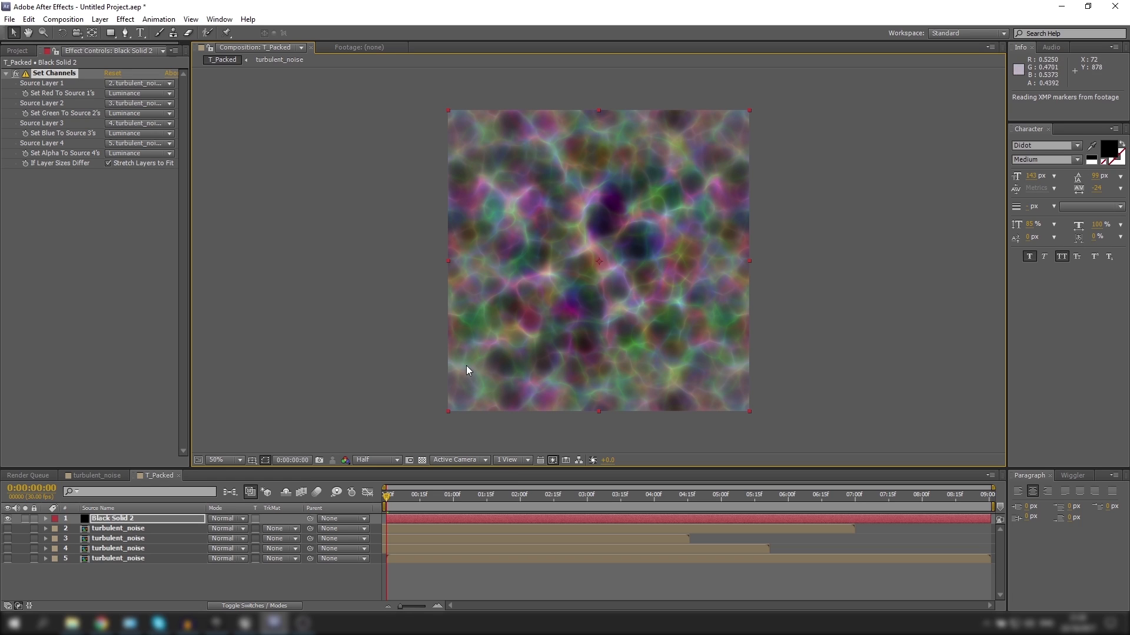
Apply the Offset effect to the packed solid and shift its center to 1065, 512 to test the tiling.
left_click(46, 199)
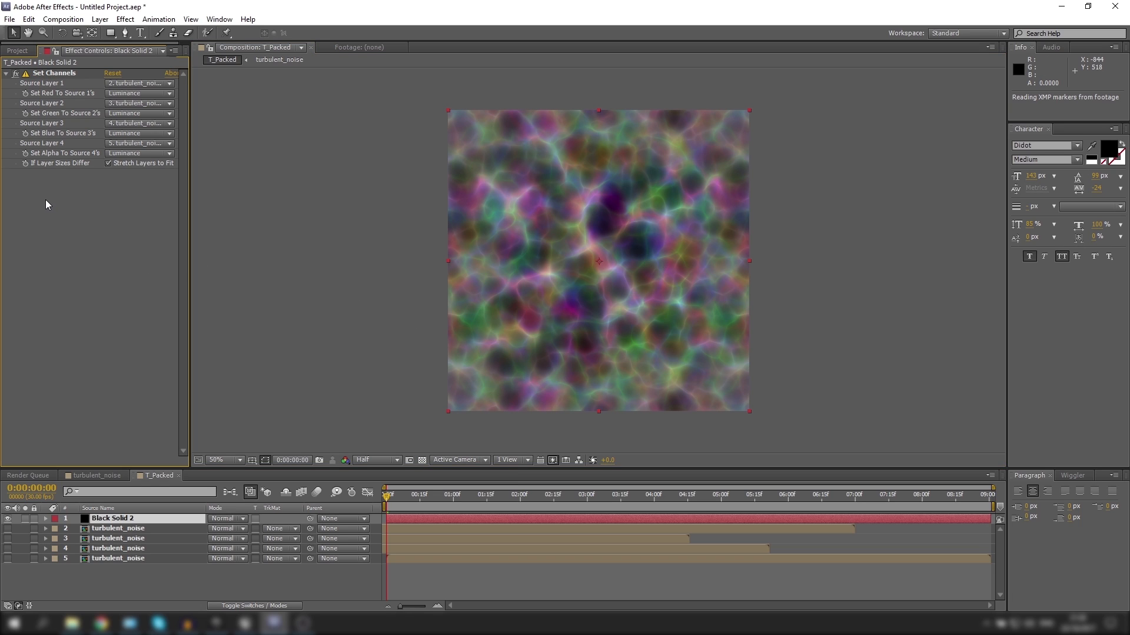
right_click(54, 197)
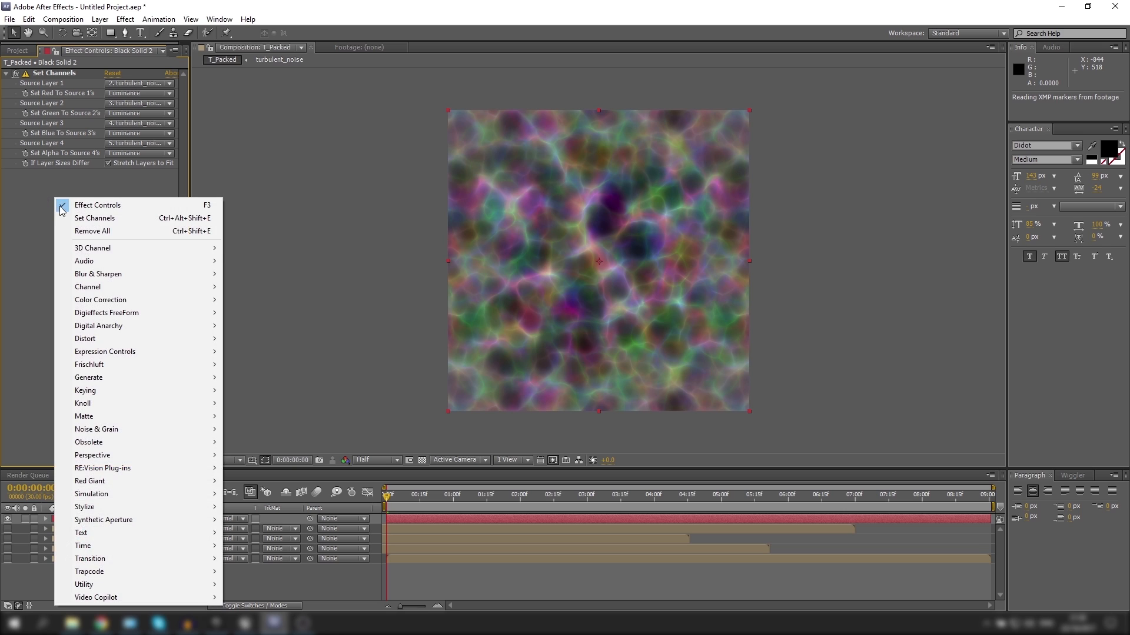
mouse_move(118, 274)
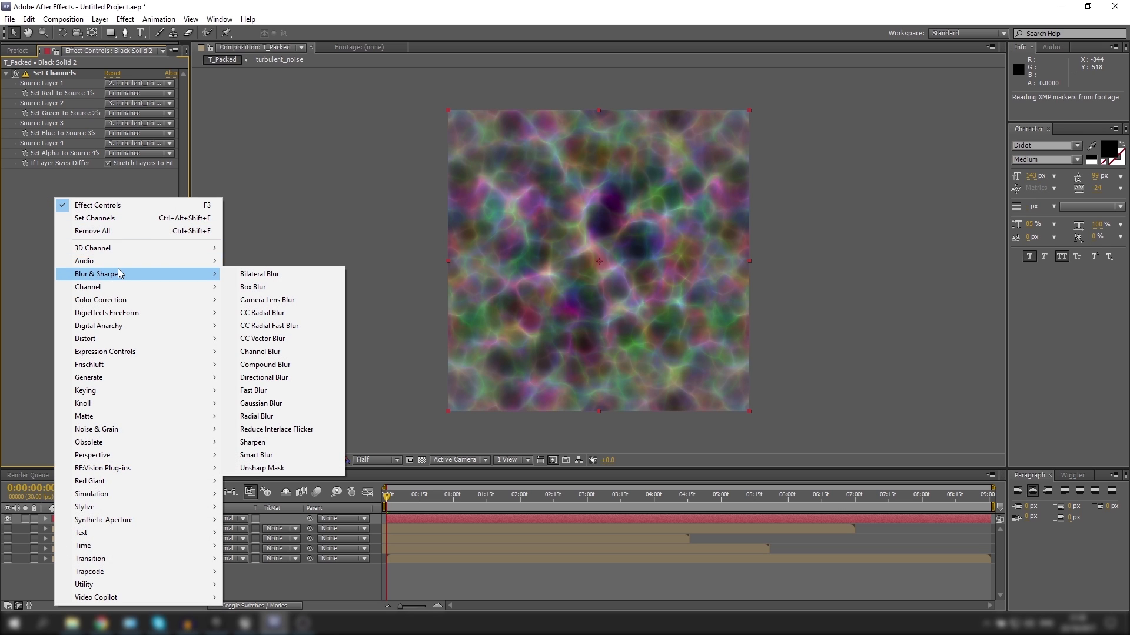
mouse_move(119, 340)
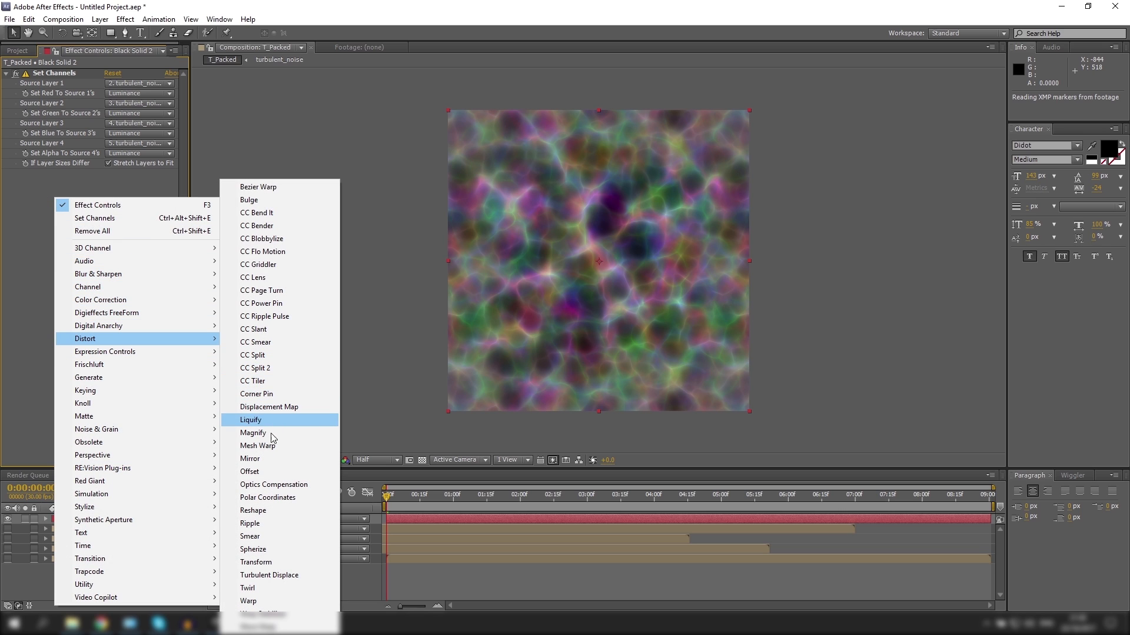
left_click(268, 472)
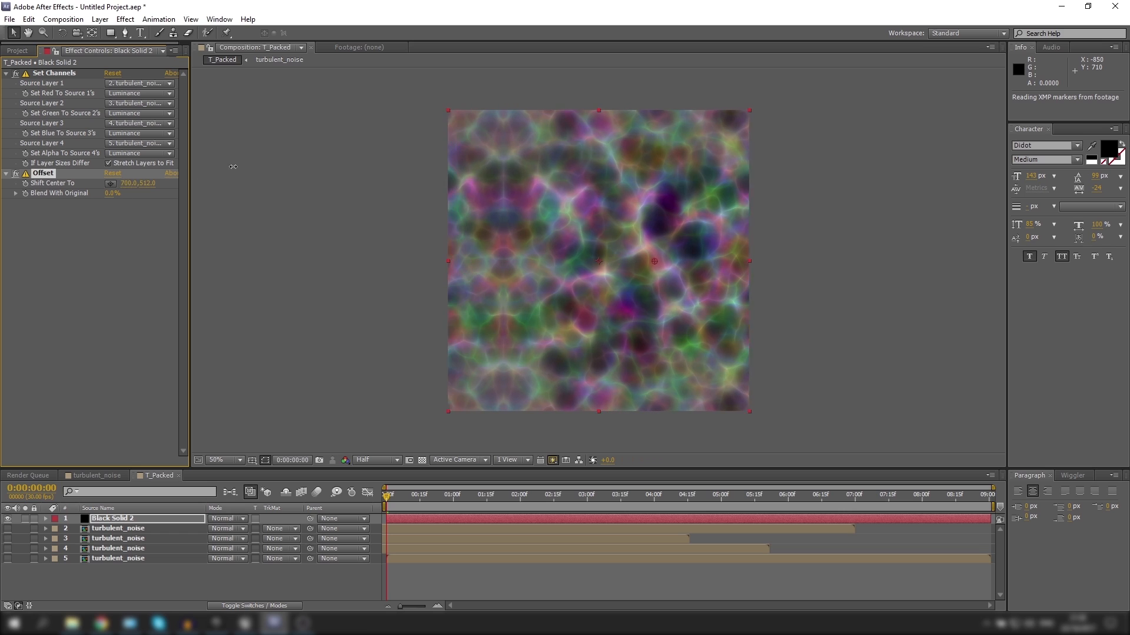
left_click_drag(233, 167, 386, 147)
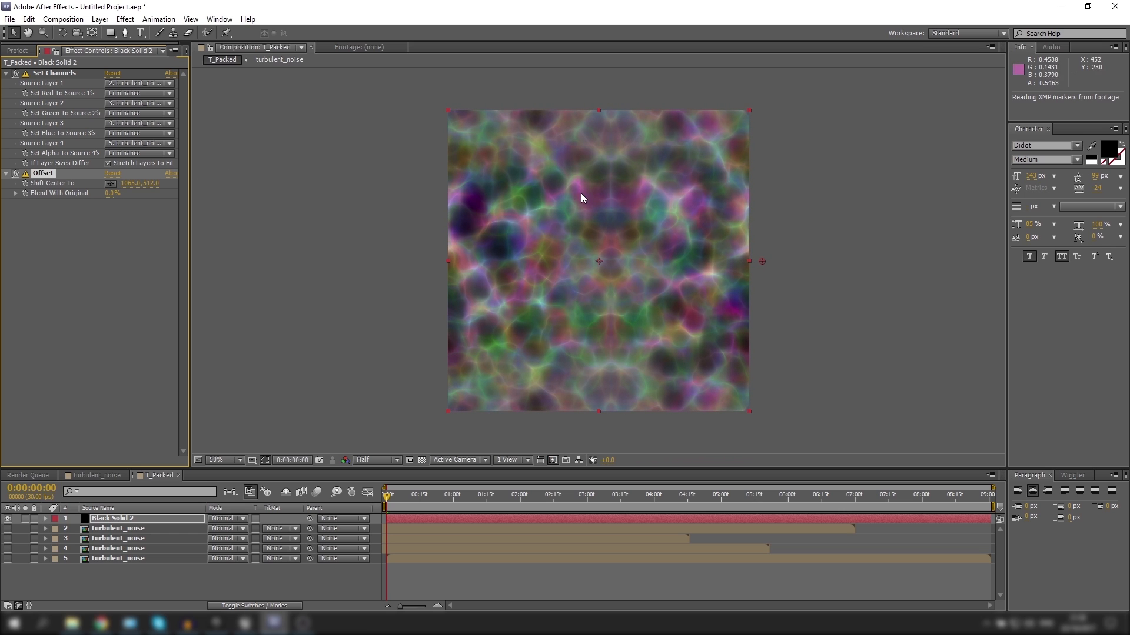
Set the Offset effect's Shift Center To back to 512, 512 and deselect the packed solid.
left_click(132, 186)
type("512")
key("Return")
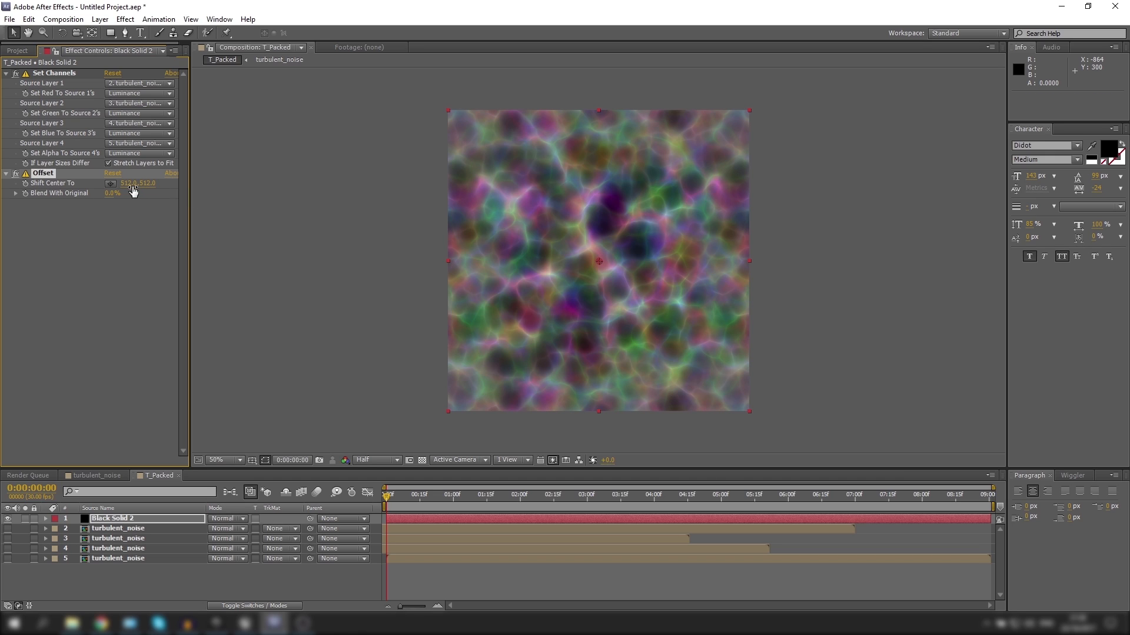
left_click(126, 257)
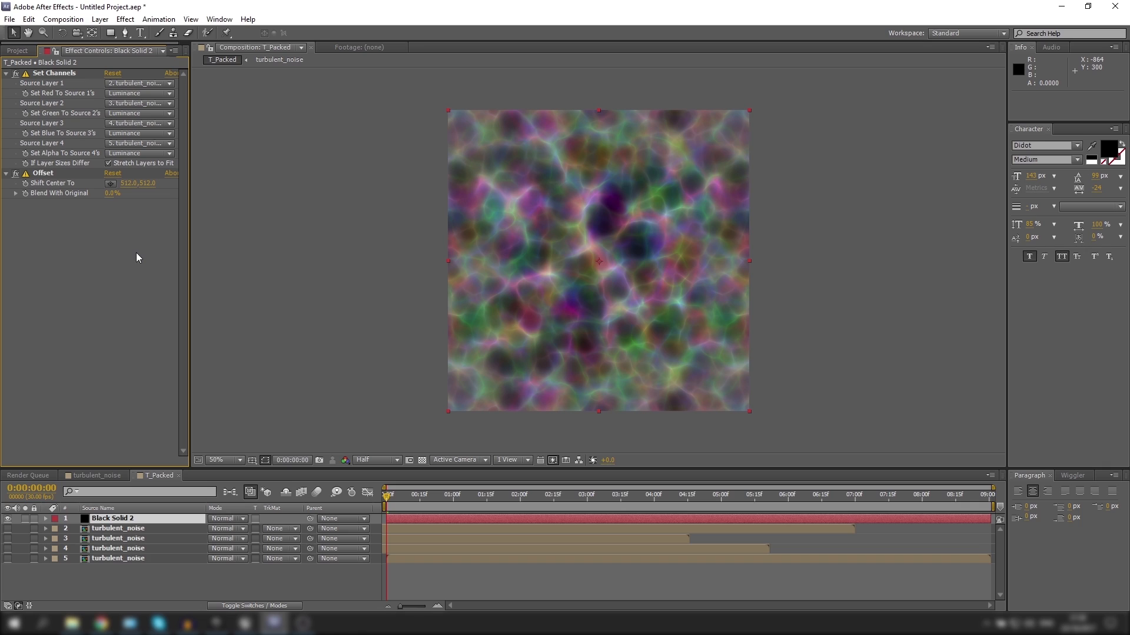
left_click(337, 144)
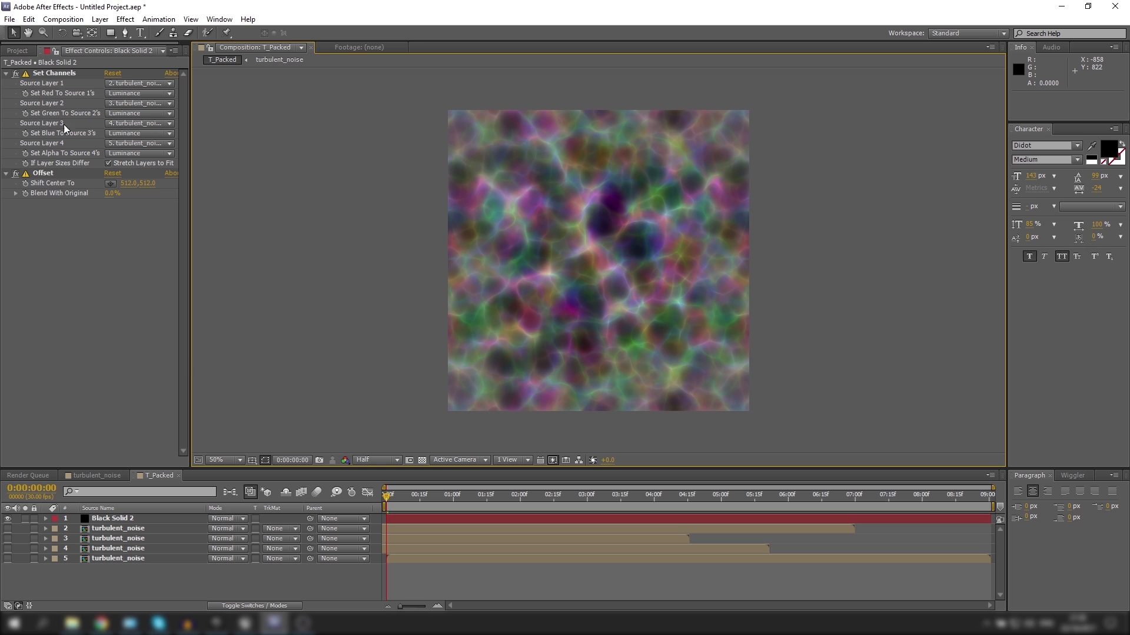
Set the T_Packed composition preview resolution to Full.
left_click(30, 476)
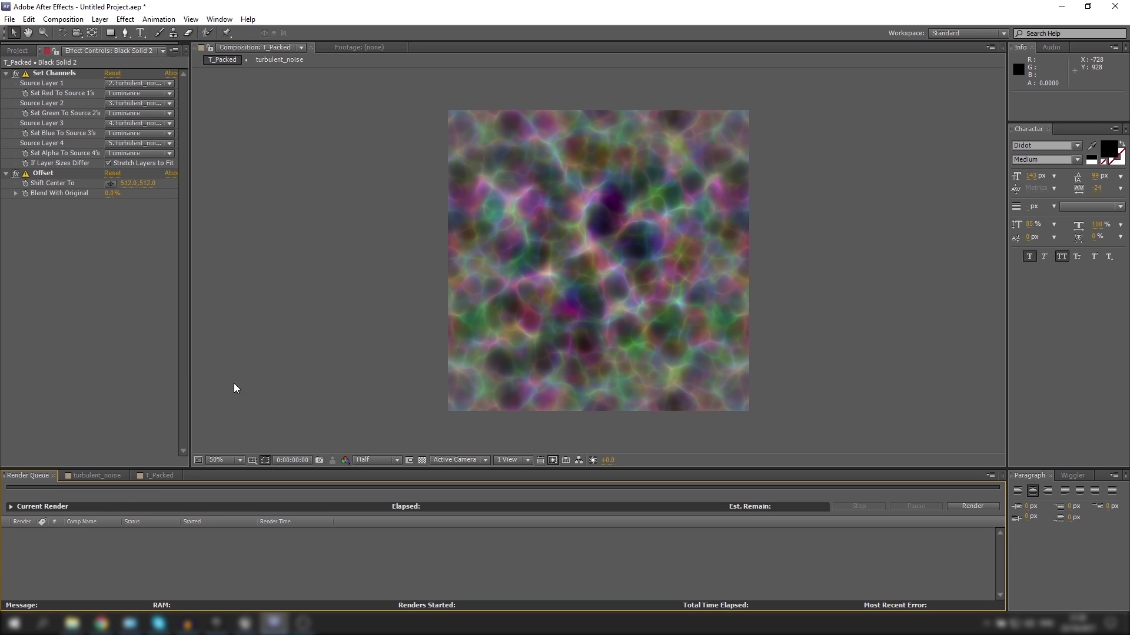
left_click(257, 310)
left_click(390, 461)
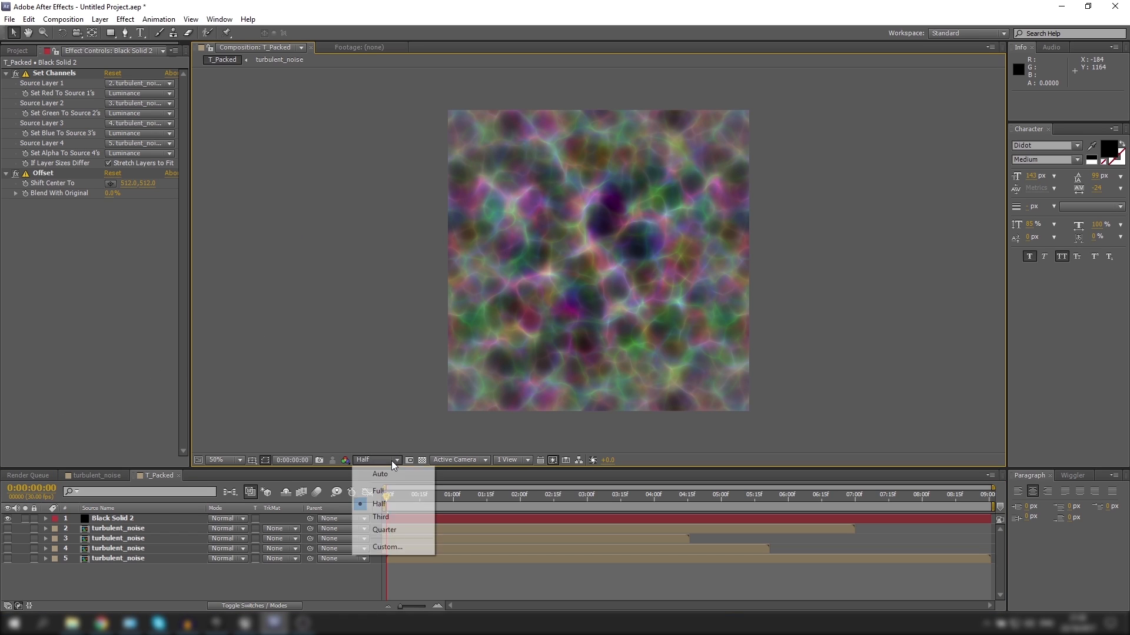
left_click(383, 494)
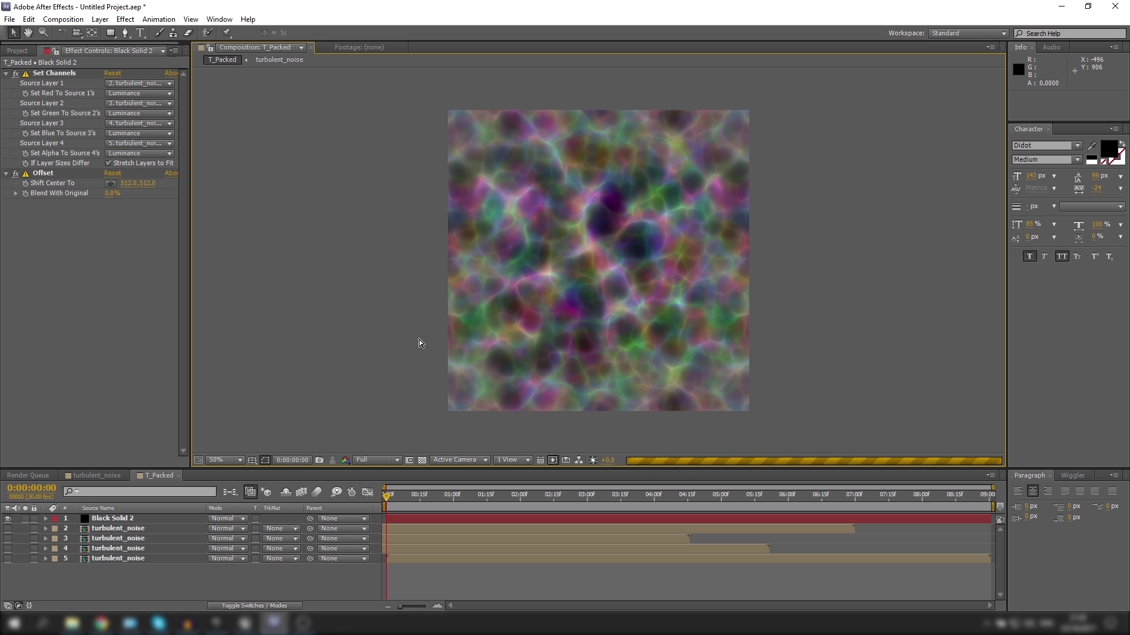
Add the current T_Packed frame to the render queue and set its output format to OpenEXR Sequence.
key("ctrl+m")
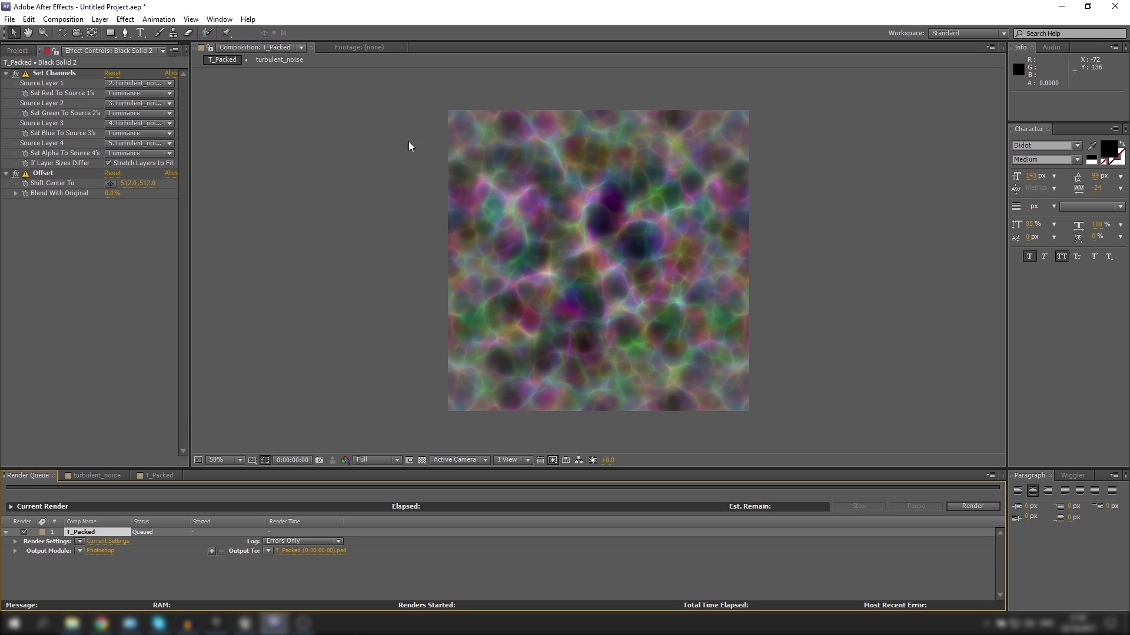
left_click(106, 552)
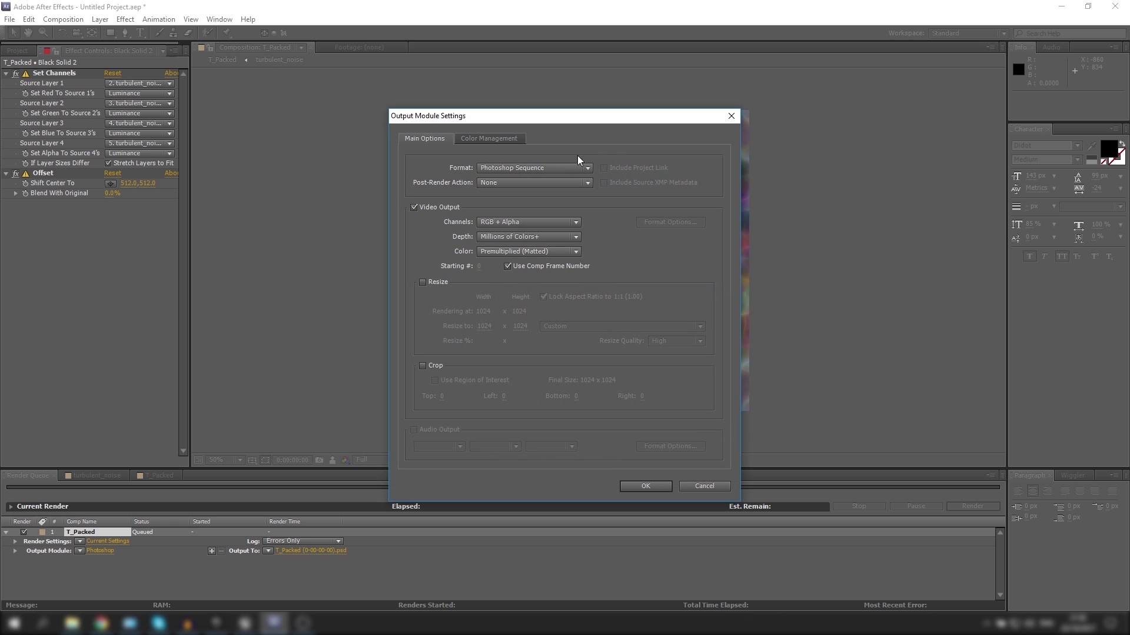
left_click(565, 168)
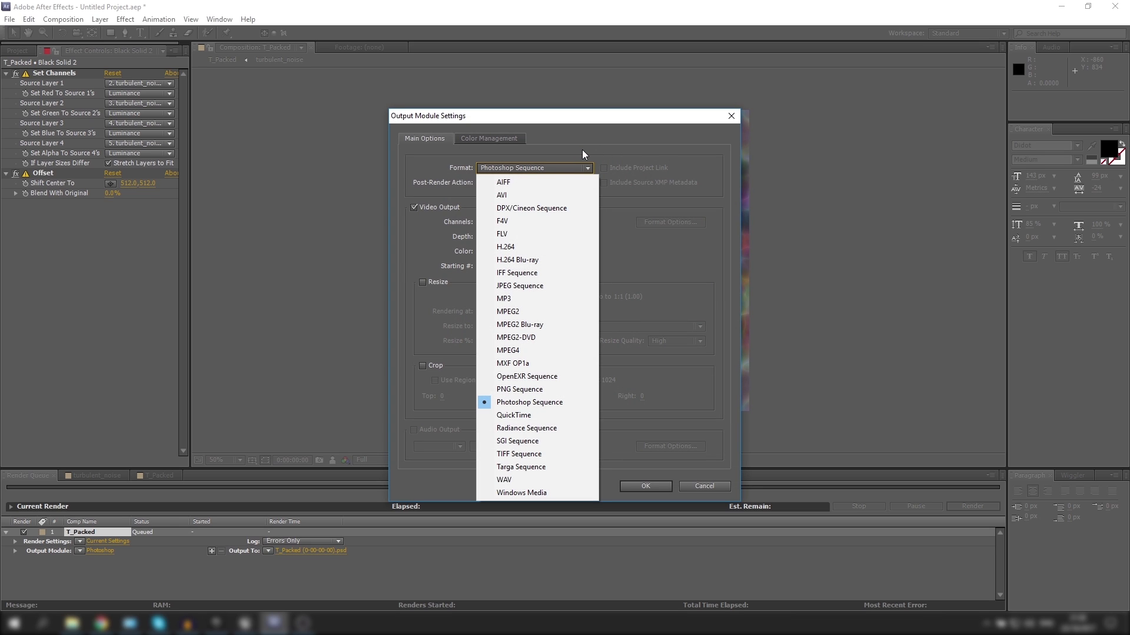
left_click(524, 377)
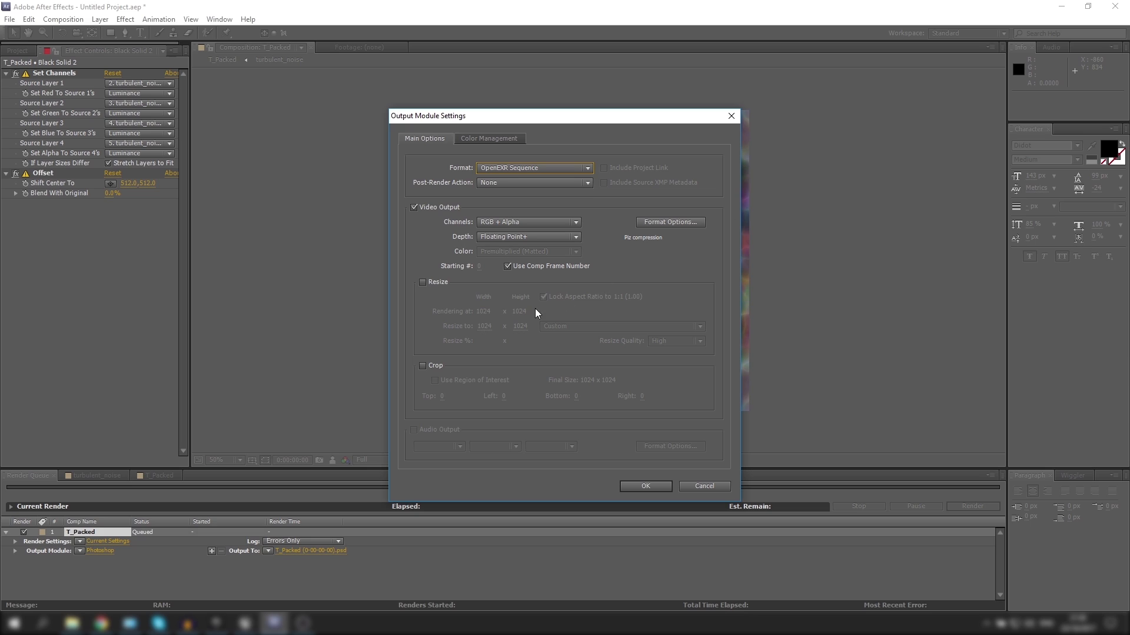
Resize the render output to 512 x 512 and accept the output module settings.
left_click(422, 282)
left_click(489, 326)
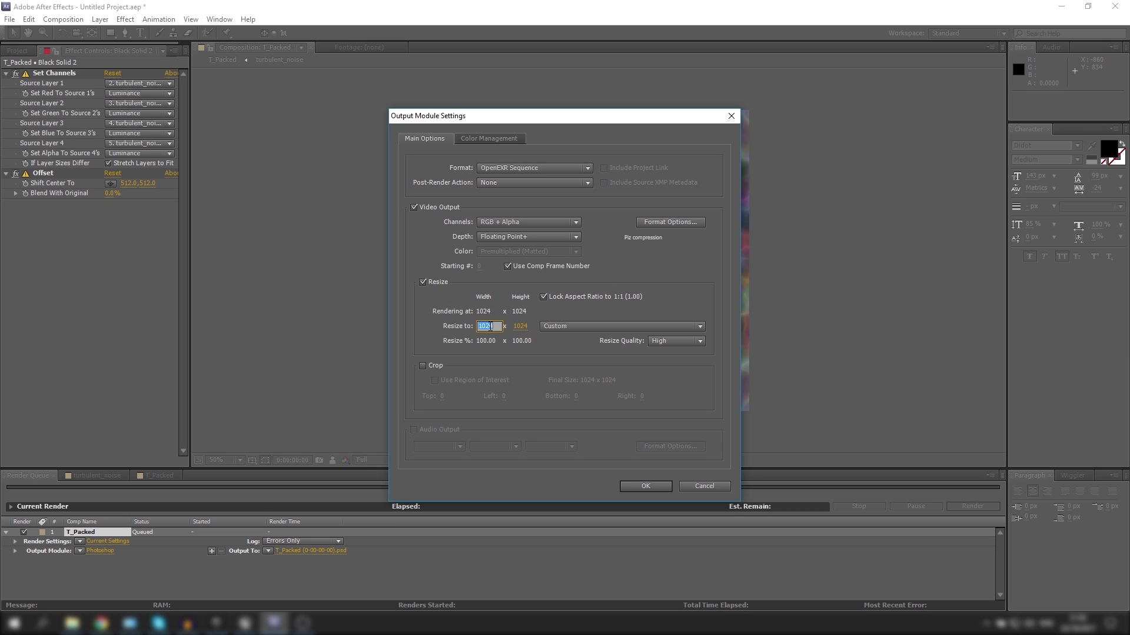
type("512")
key("Tab")
type("5")
key("Return")
left_click(646, 487)
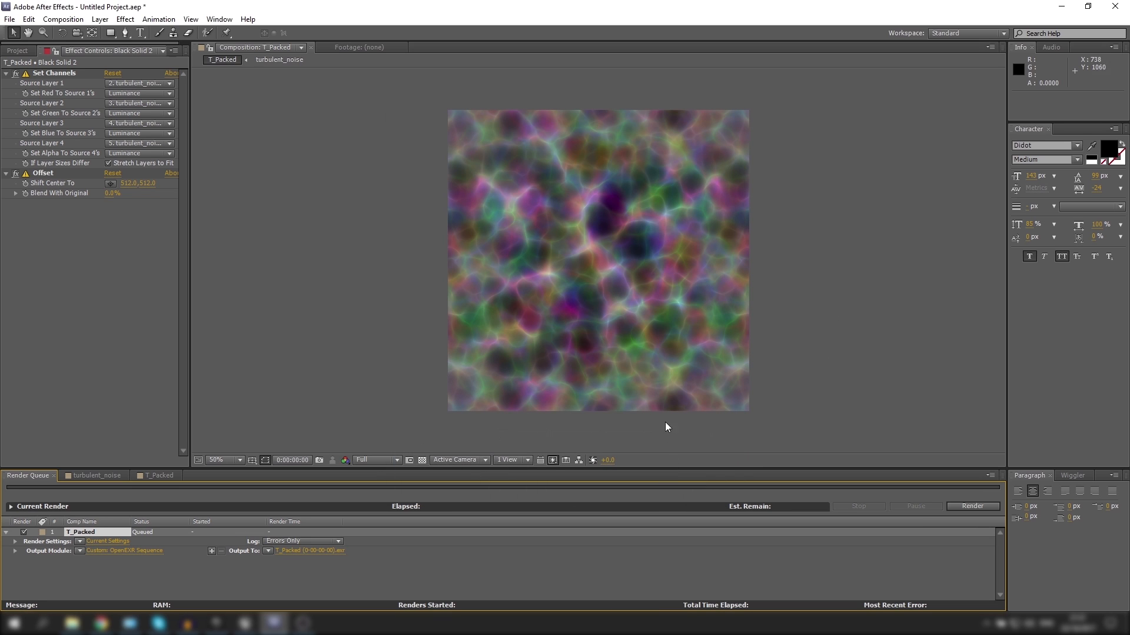
Open the frame's output destination and delete the existing T_Packed_Tiling_Noise EXR file from the folder.
left_click(307, 552)
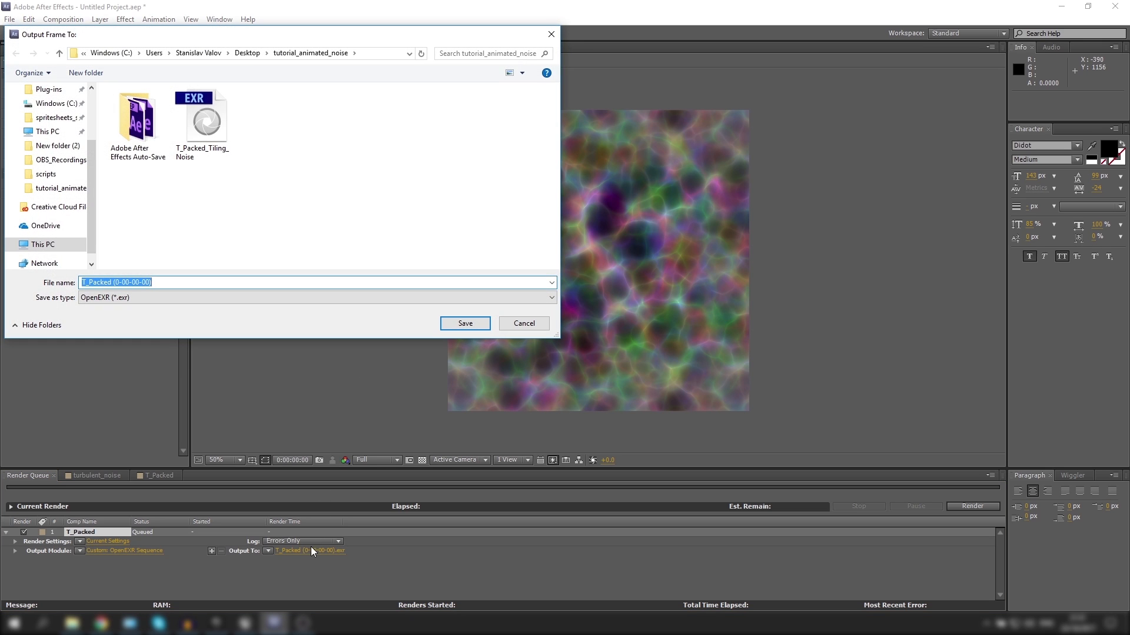
left_click(213, 134)
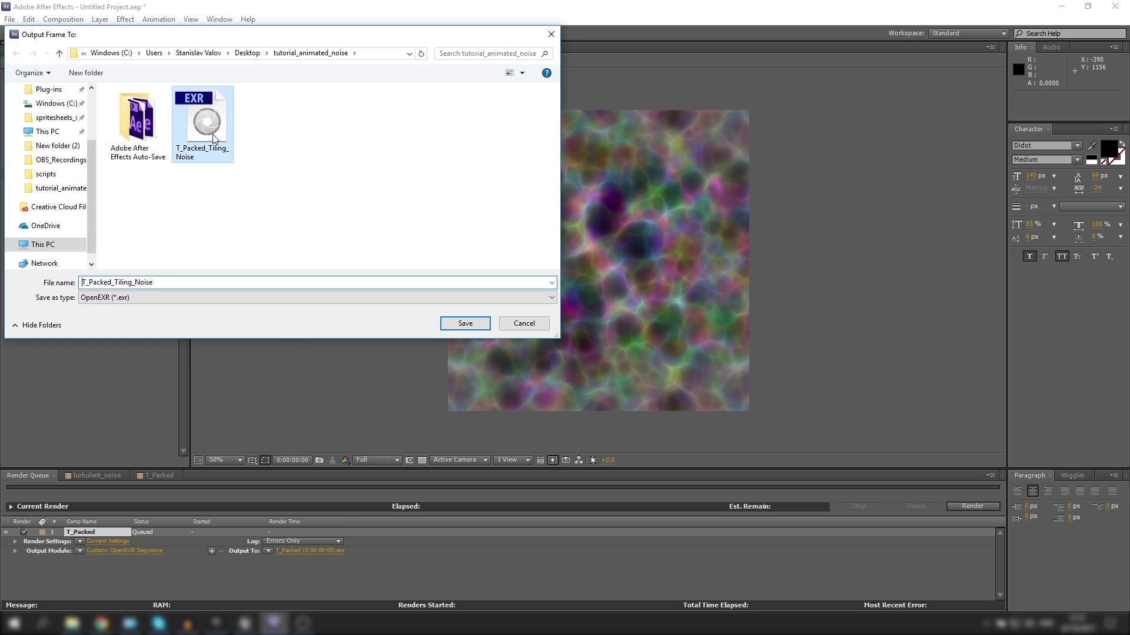
right_click(213, 134)
left_click(238, 402)
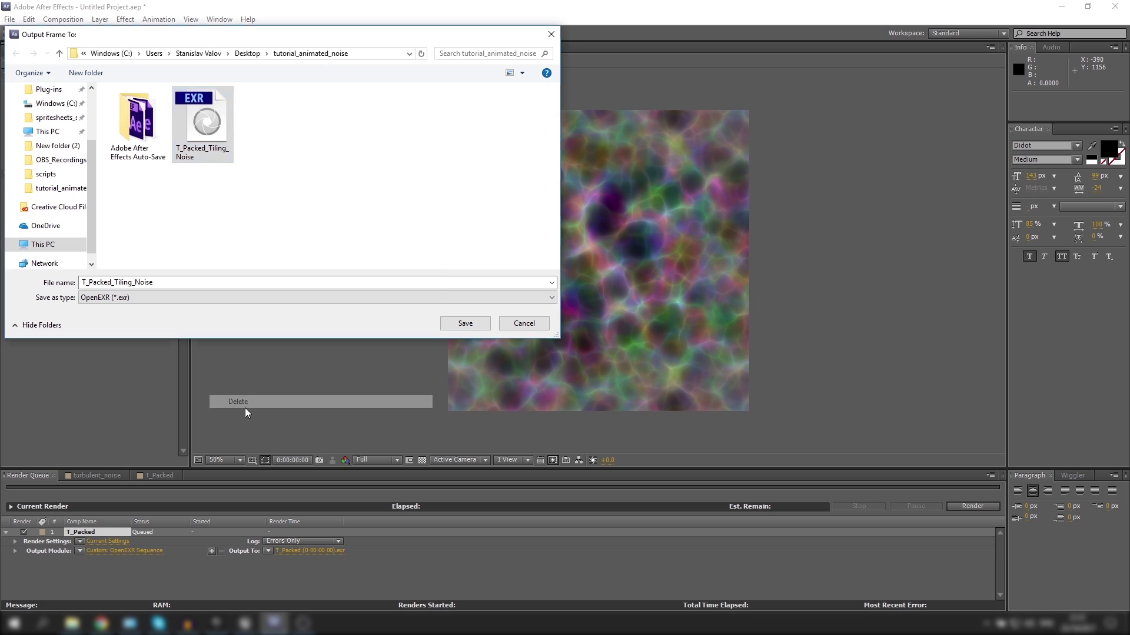
Save the output as T_Packed_Tiling_Noise in the tutorial_animated_noise folder, allowing replacement, and render the frame.
left_click(159, 282)
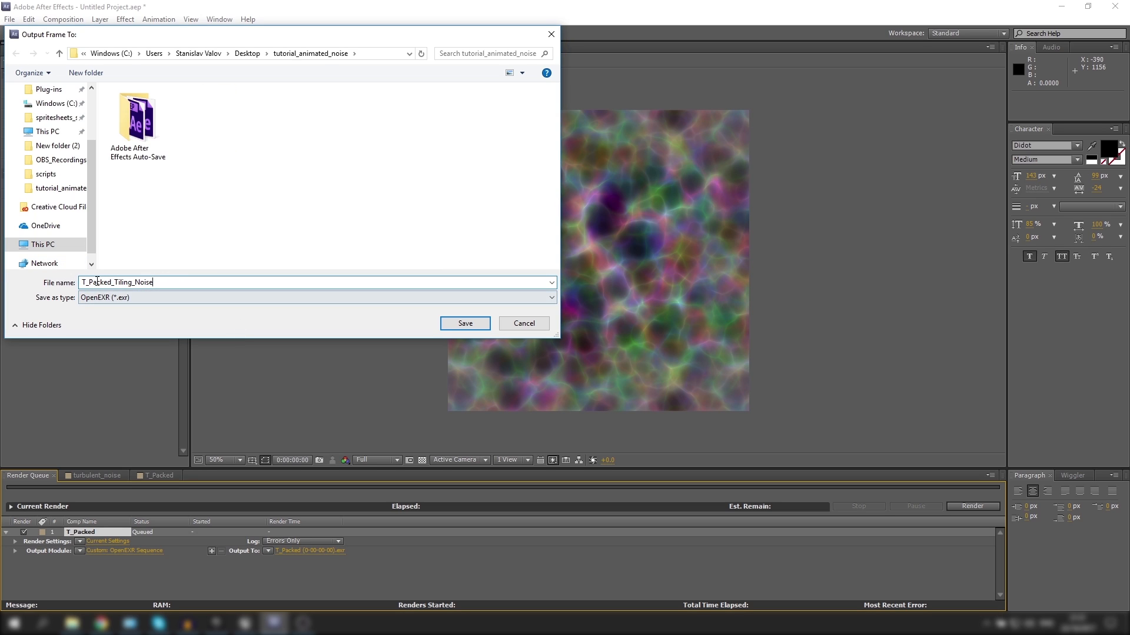
left_click(454, 325)
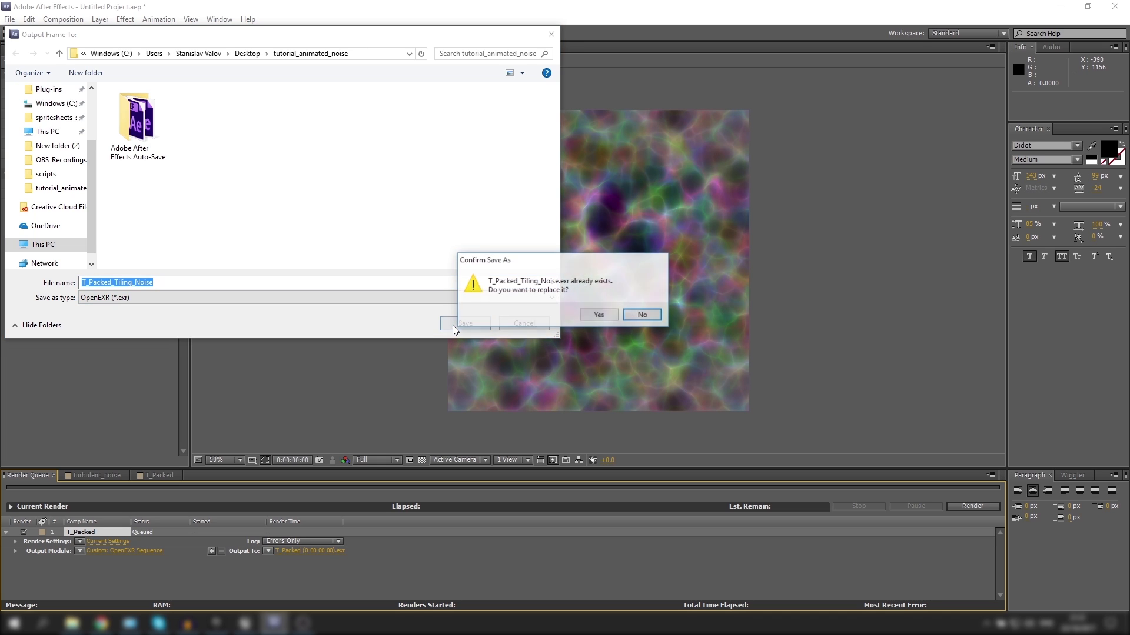
left_click(597, 316)
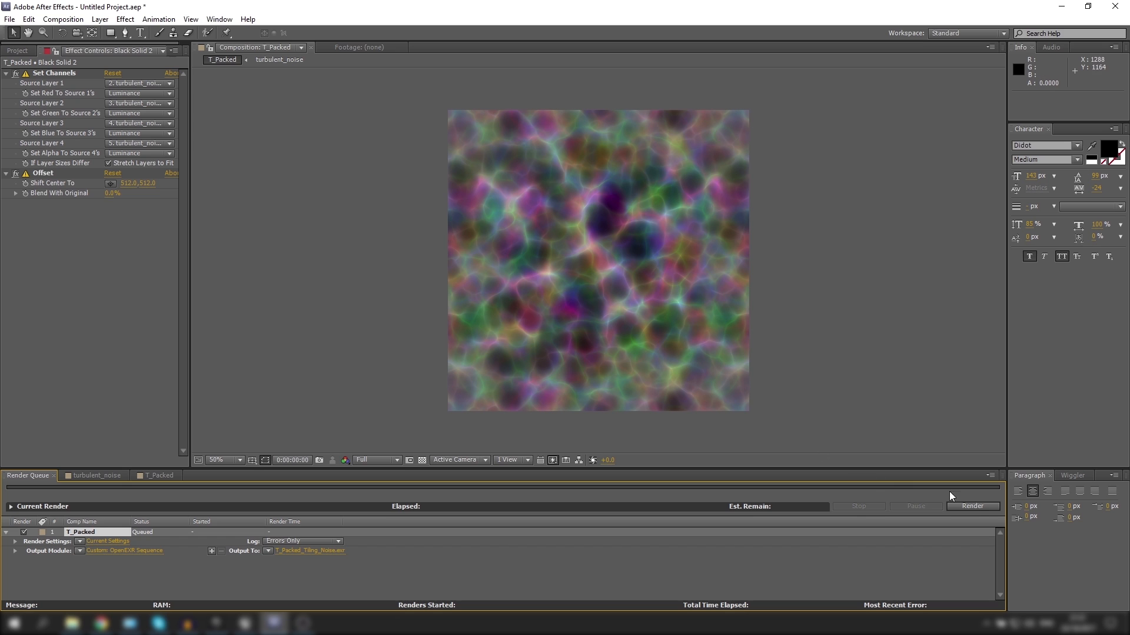
left_click(974, 506)
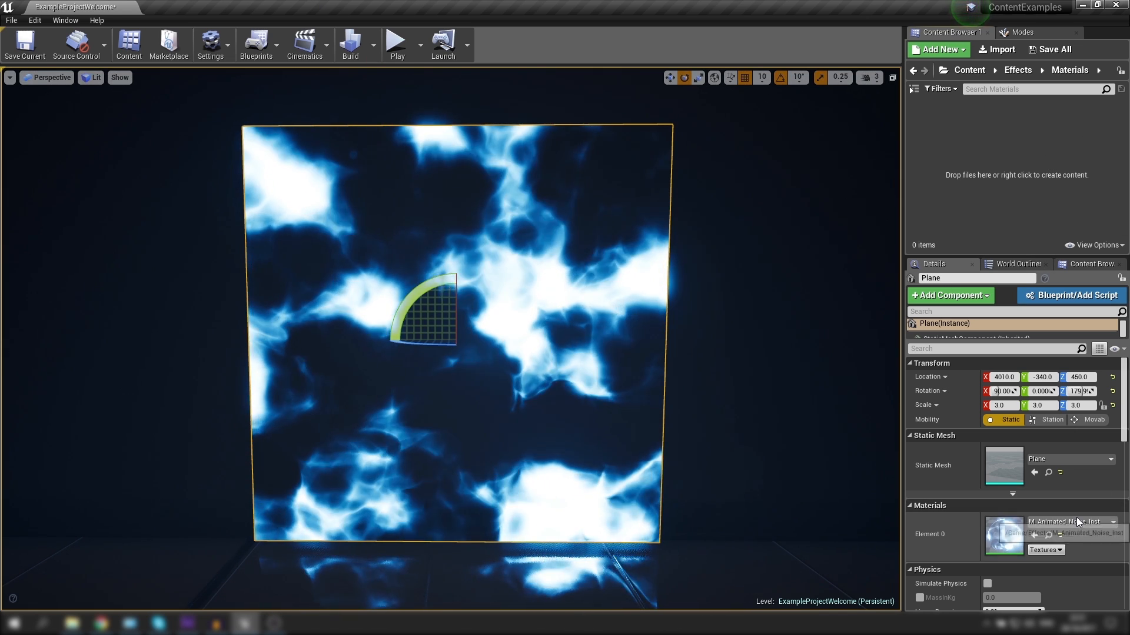
In Unreal Engine, clear the plane's material and create a new material named M_Animated_Noise in the Materials folder.
left_click(1076, 519)
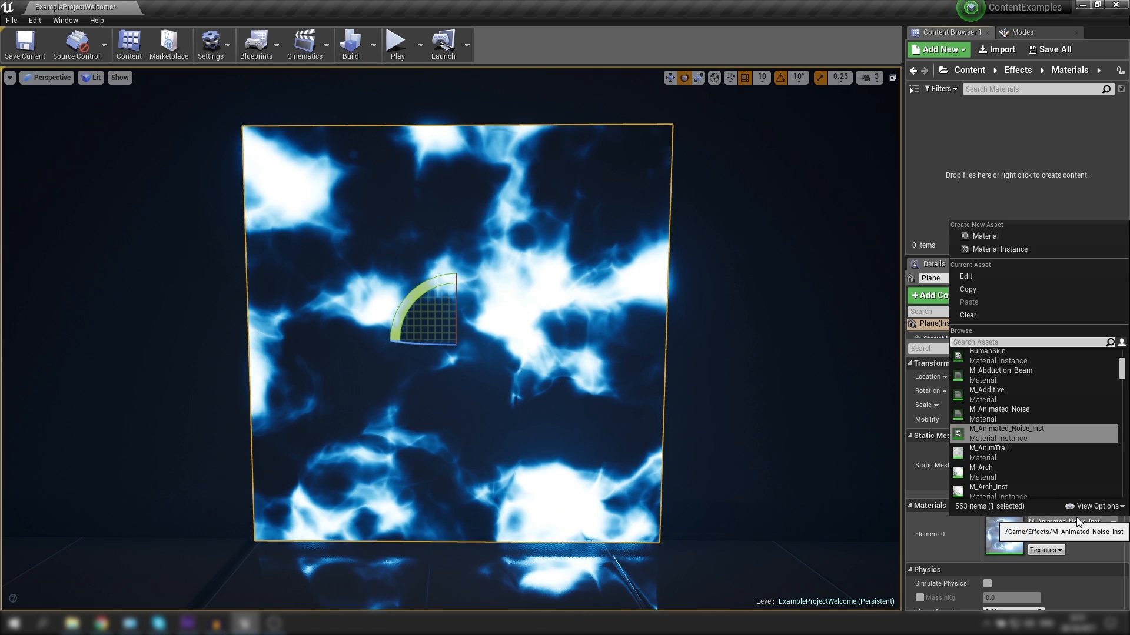
left_click(970, 312)
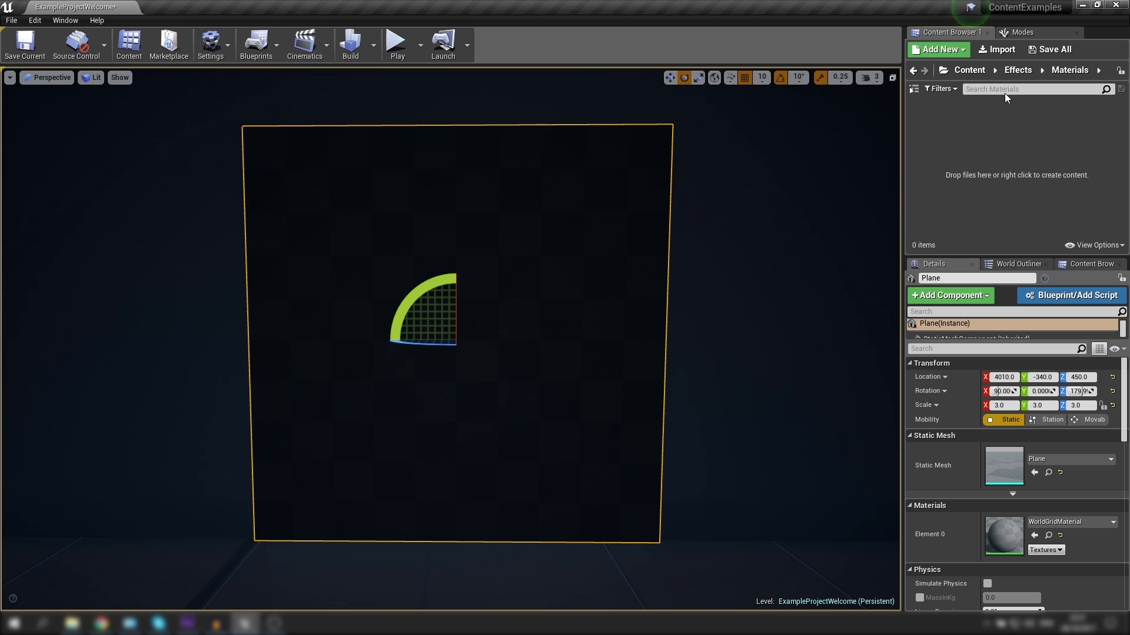
right_click(931, 163)
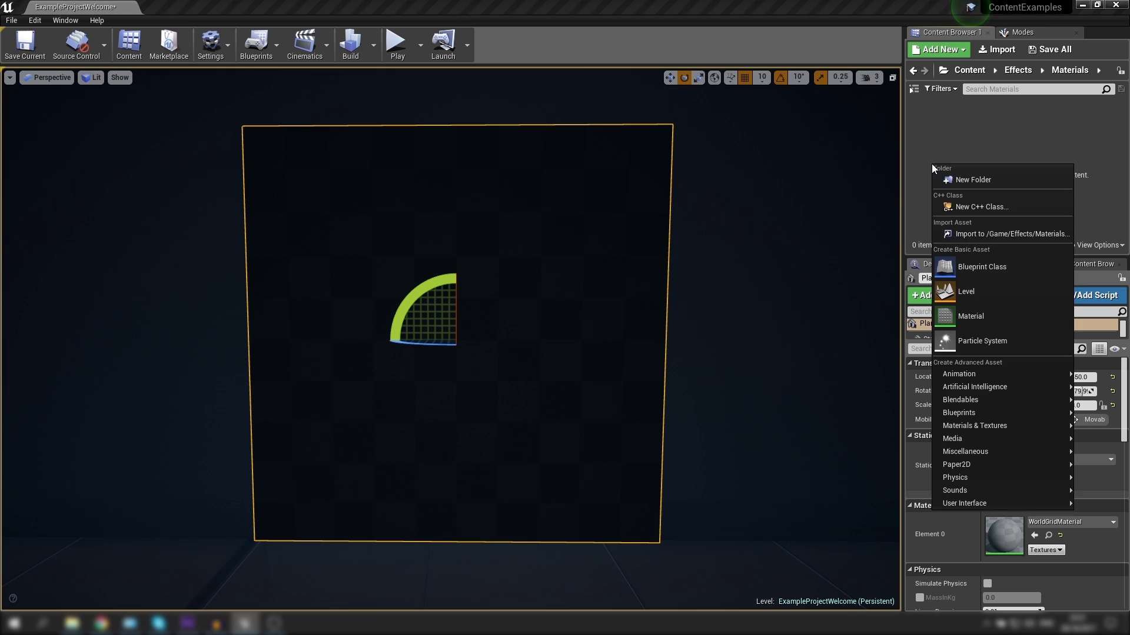
left_click(977, 314)
type("Animated_")
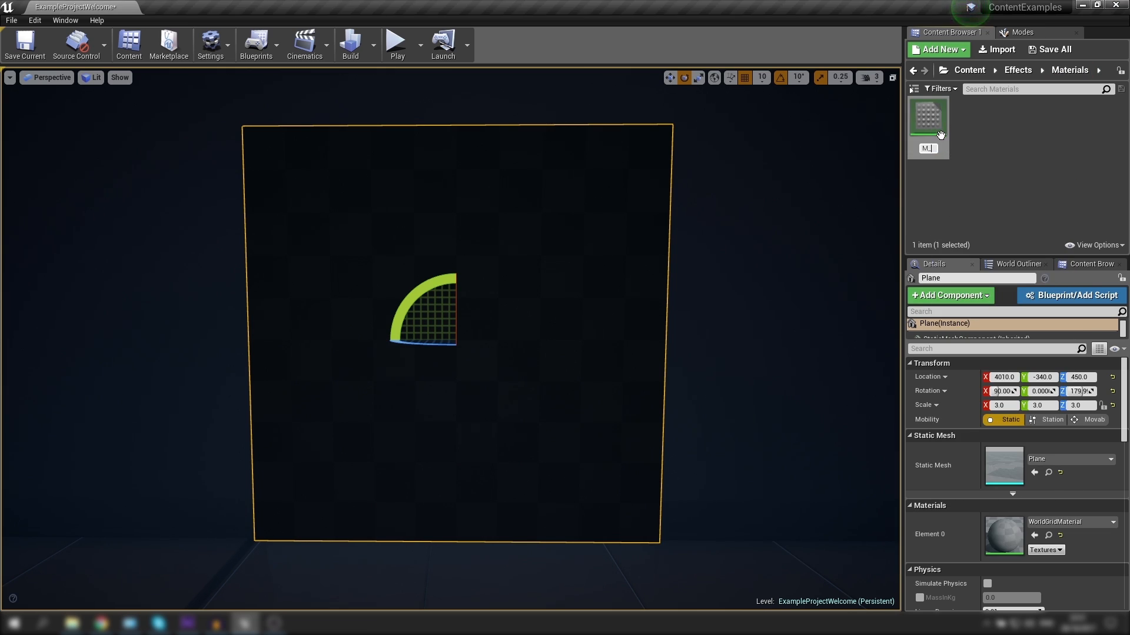
type("Noise")
key("Return")
Import the T_Packed_Tiling_Noise texture into the Materials folder and open it briefly to check its texture settings.
right_click(984, 133)
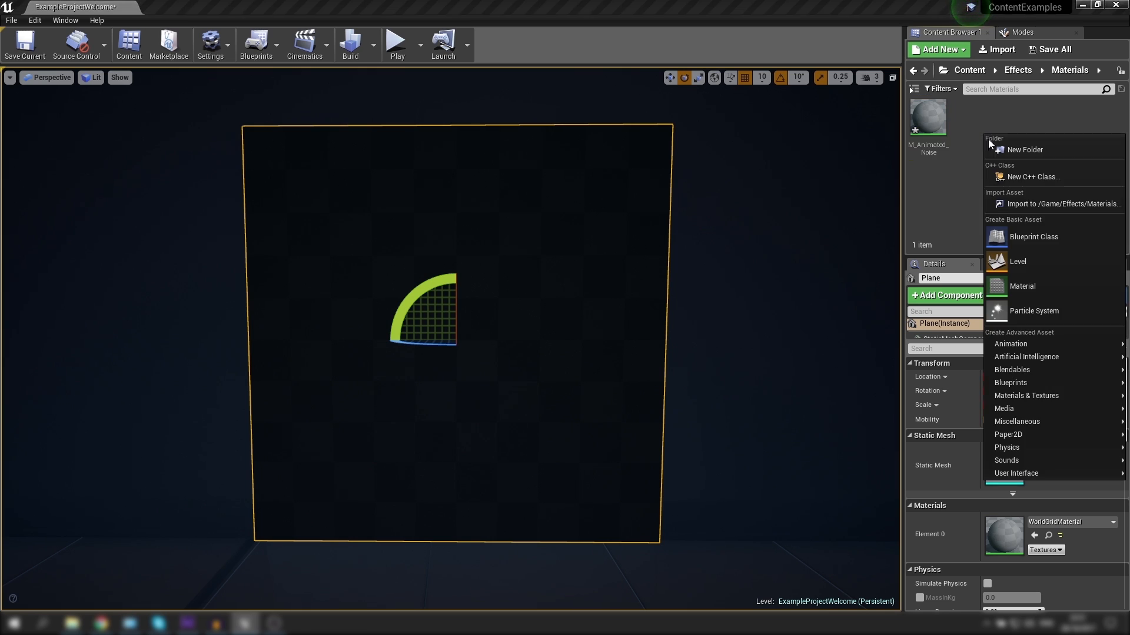
left_click(1012, 204)
double_click(201, 94)
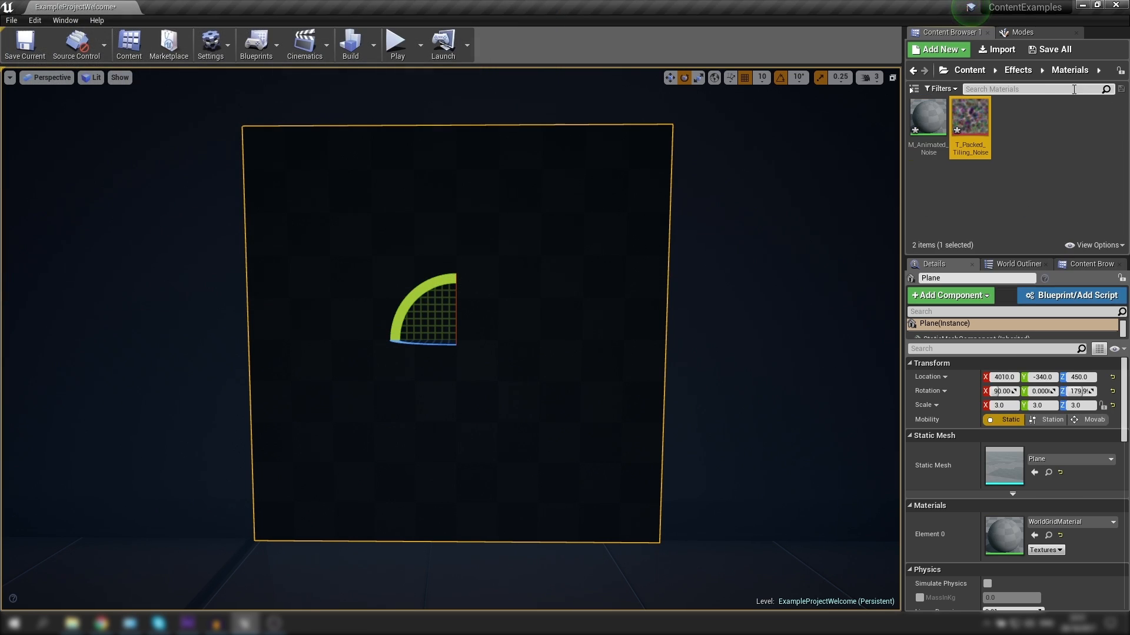
double_click(957, 124)
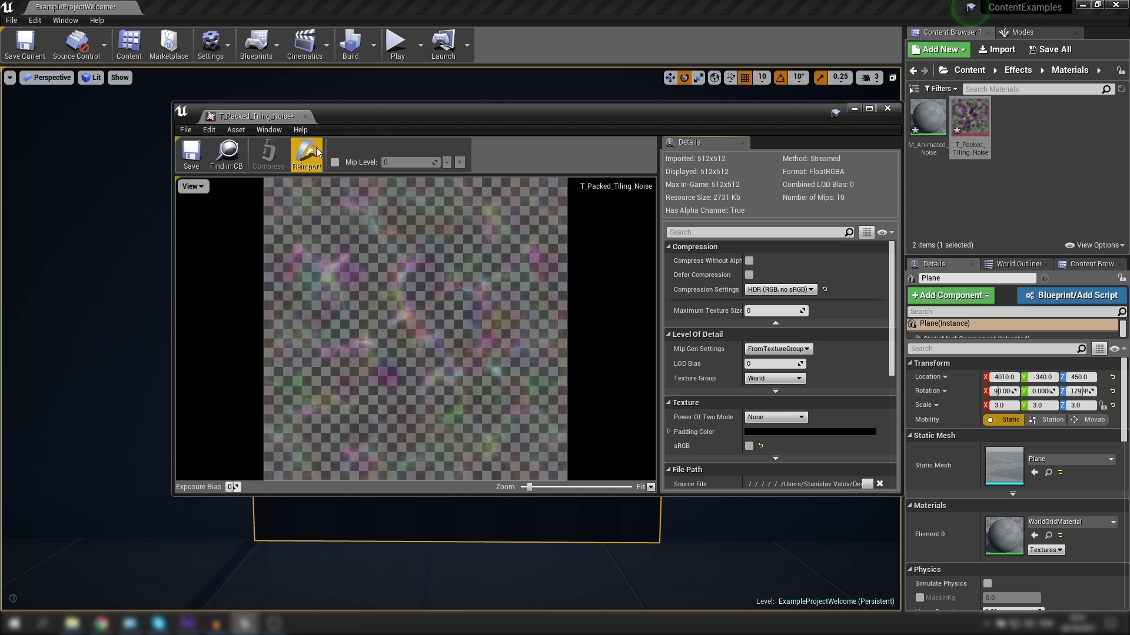
left_click(305, 116)
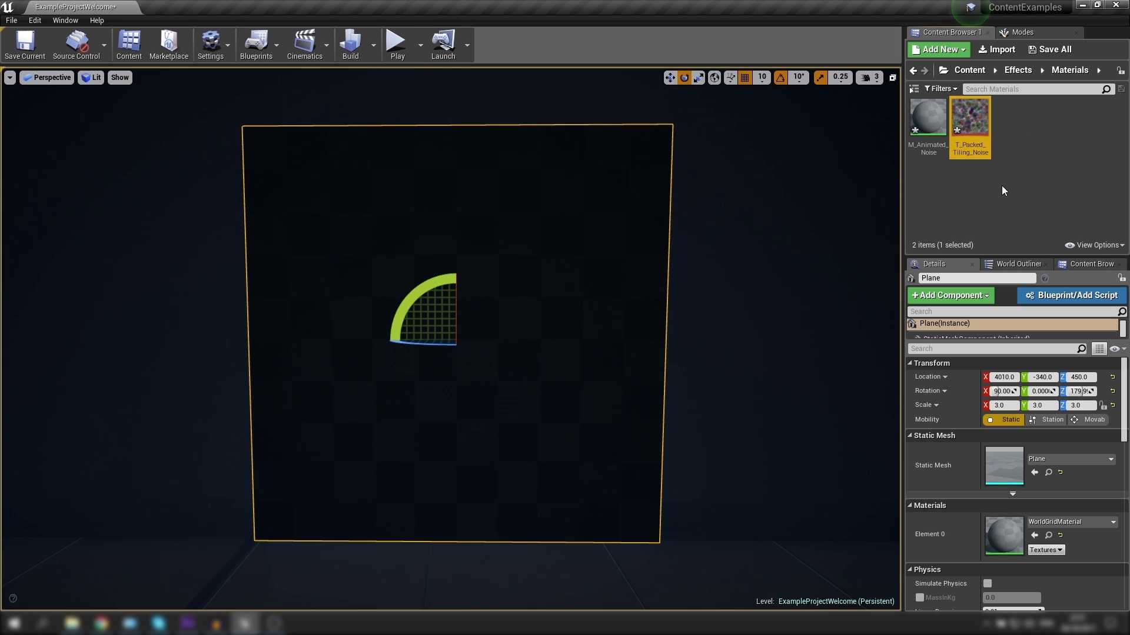
left_click(1002, 185)
Open M_Animated_Noise and set its blend mode to Translucent and its shading model to Unlit.
double_click(928, 121)
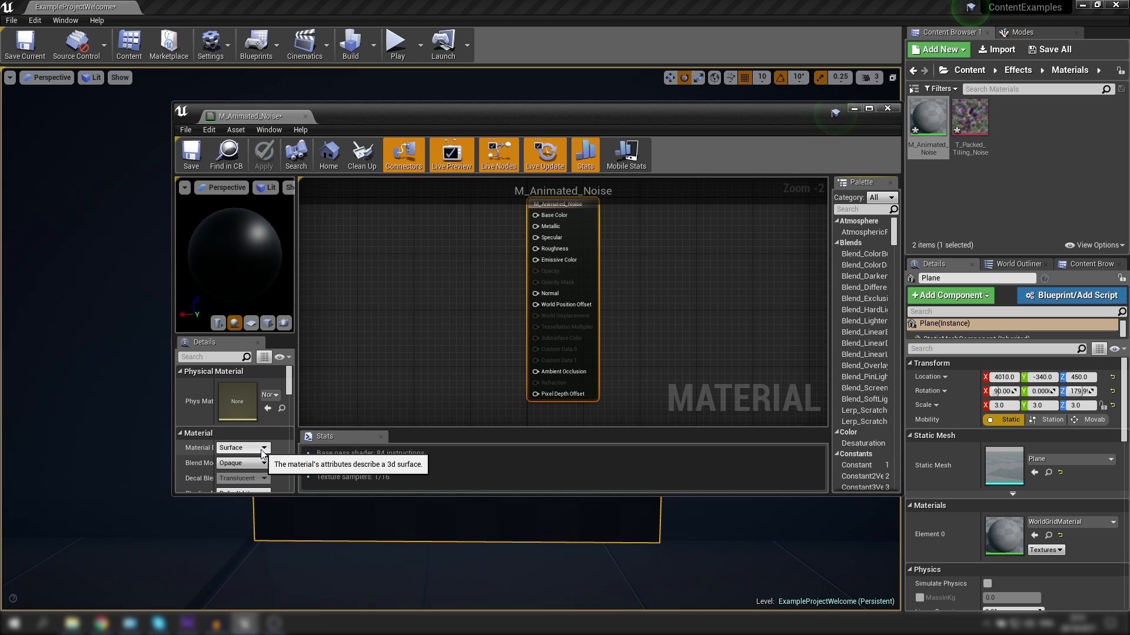
scroll(280, 416, "down", 2)
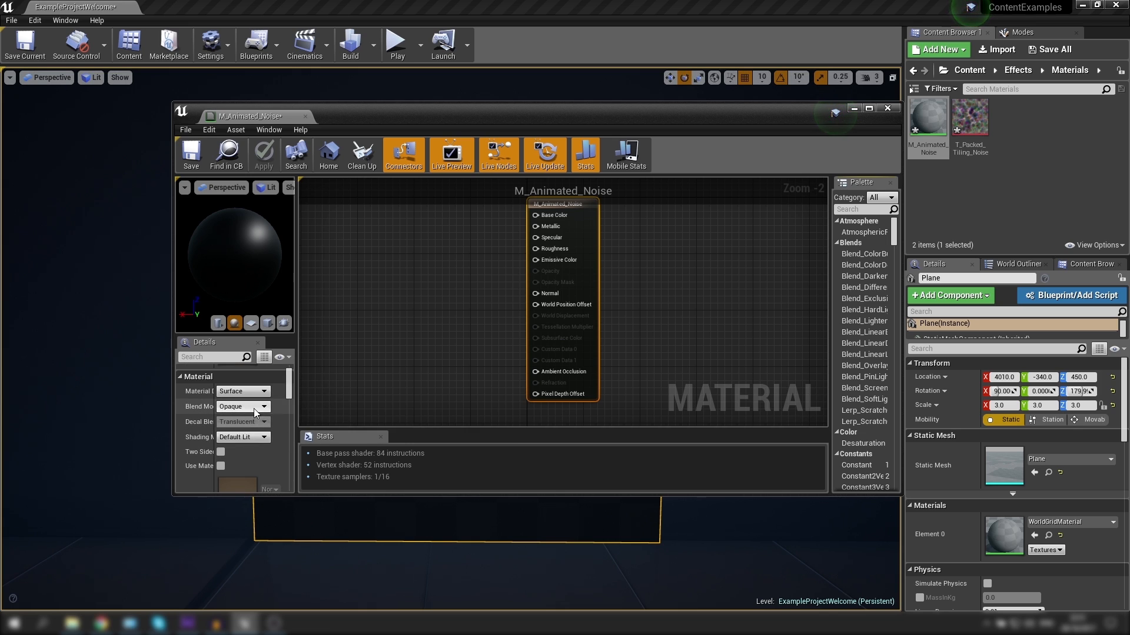
left_click(253, 407)
left_click(244, 433)
left_click(245, 436)
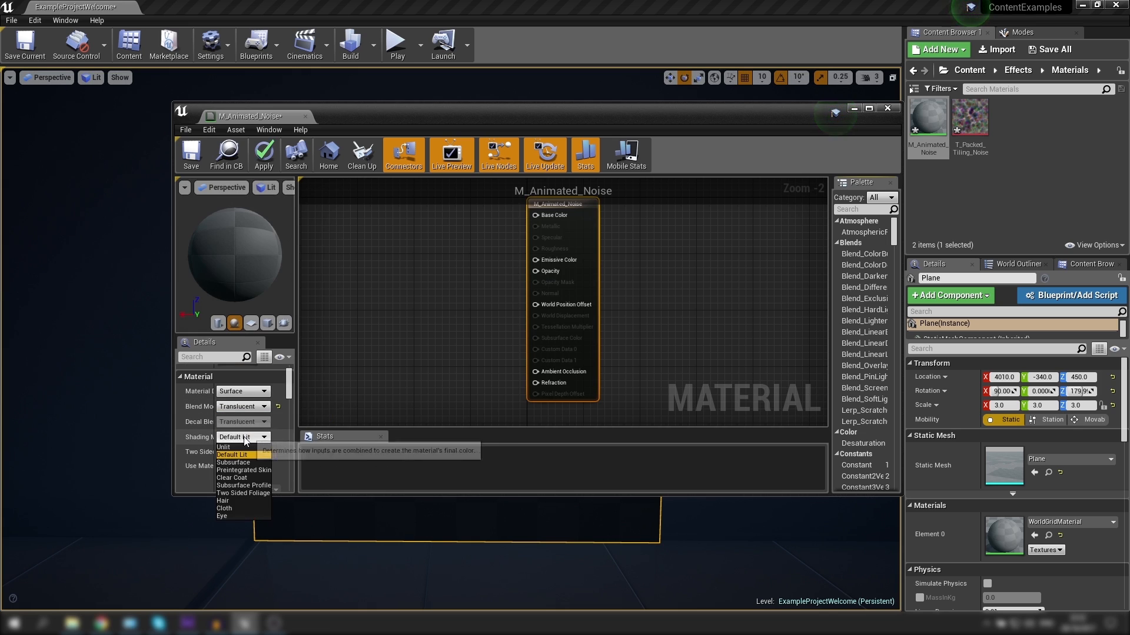
left_click(225, 448)
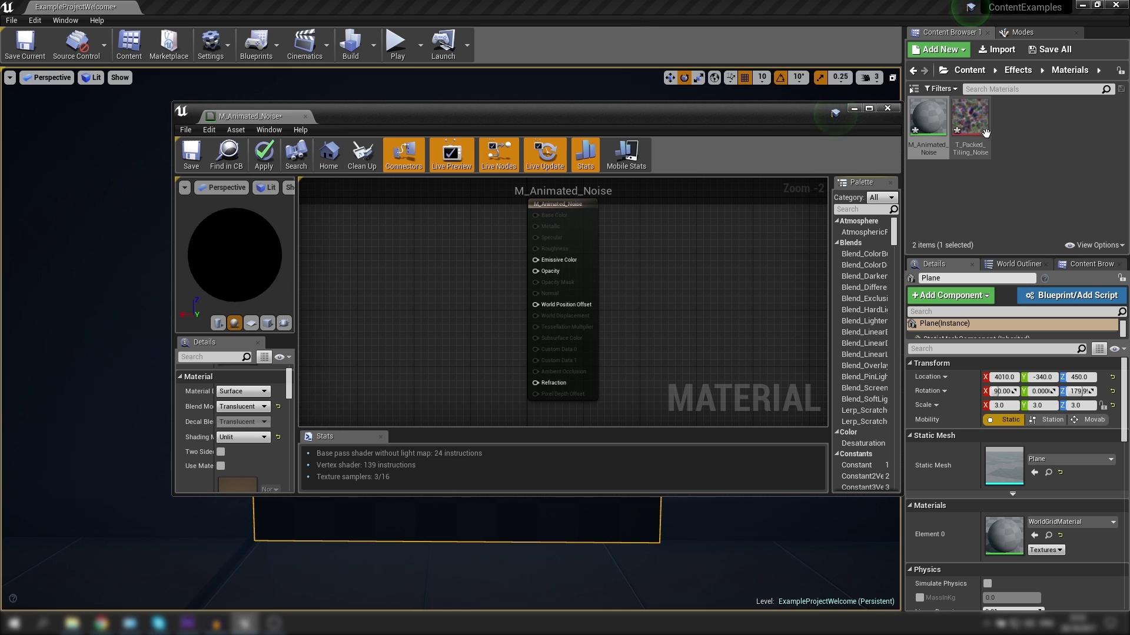
Add T_Packed_Tiling_Noise to the graph as a Texture Sample and dock the material editor in the main window.
mouse_move(969, 121)
left_mouse_down()
mouse_move(435, 309)
mouse_move(351, 317)
left_mouse_up()
right_click_drag(372, 259, 514, 266)
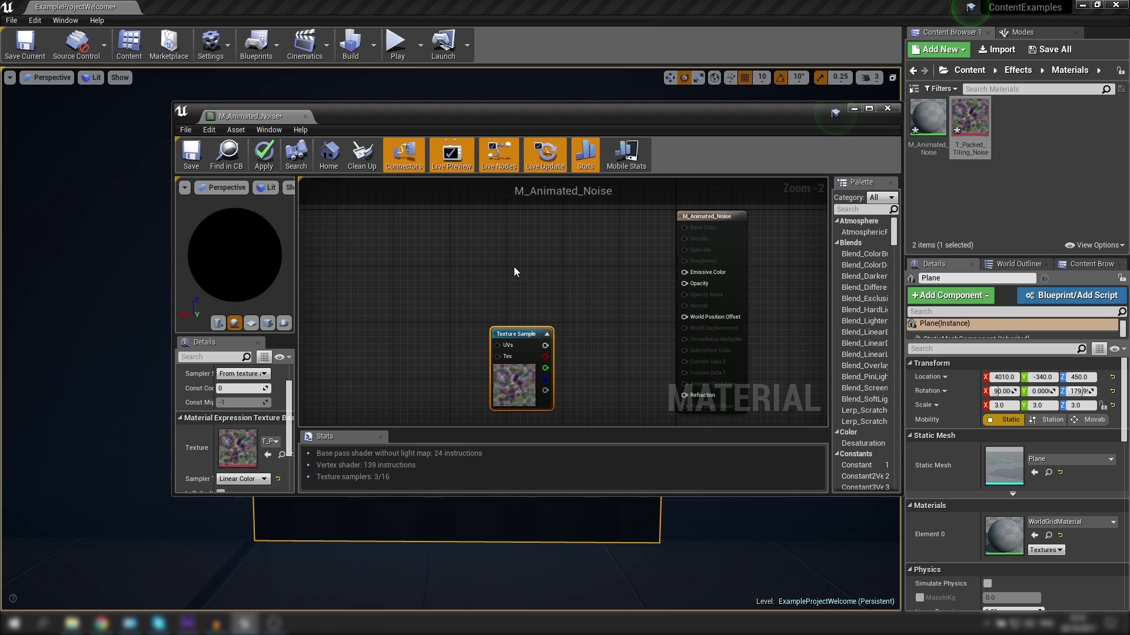
left_click_drag(246, 117, 185, 8)
right_click_drag(262, 175, 485, 242)
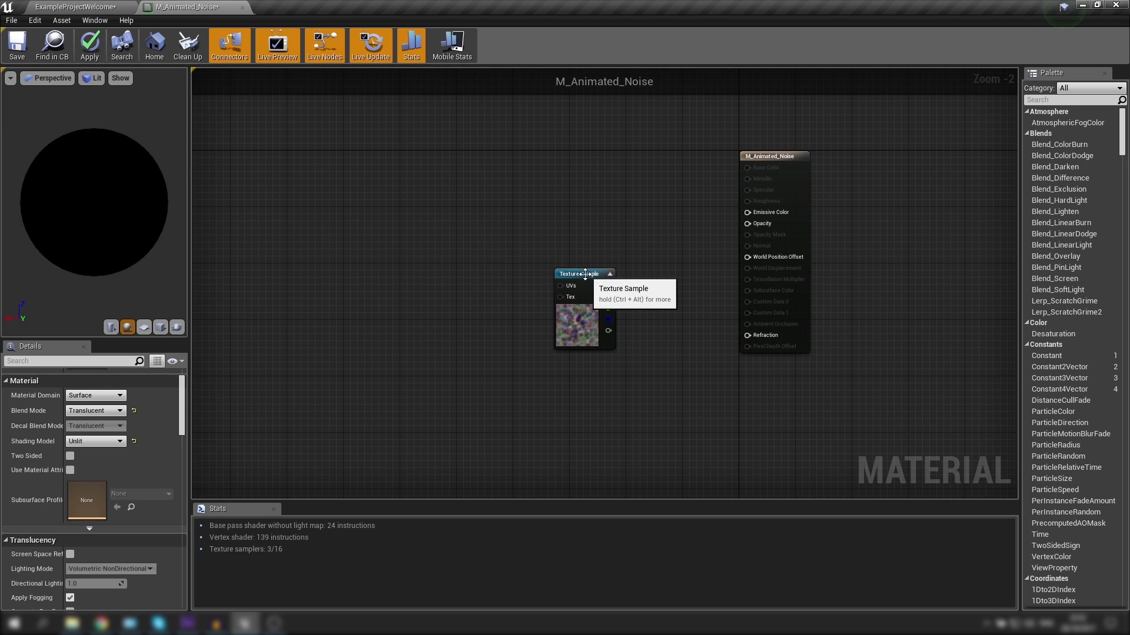
Move the Texture Sample node closer to the graph's centre and add a TextureObjectParameter node beside it.
left_click_drag(580, 271, 503, 238)
left_click(434, 189)
right_click(340, 227)
type("texture")
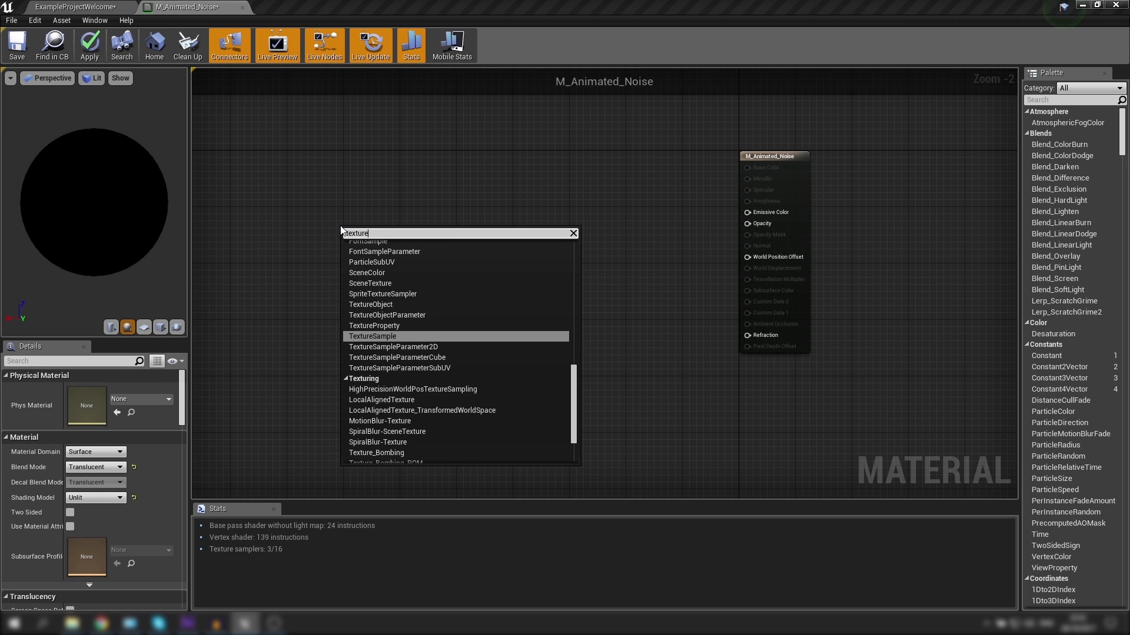
type(" obj")
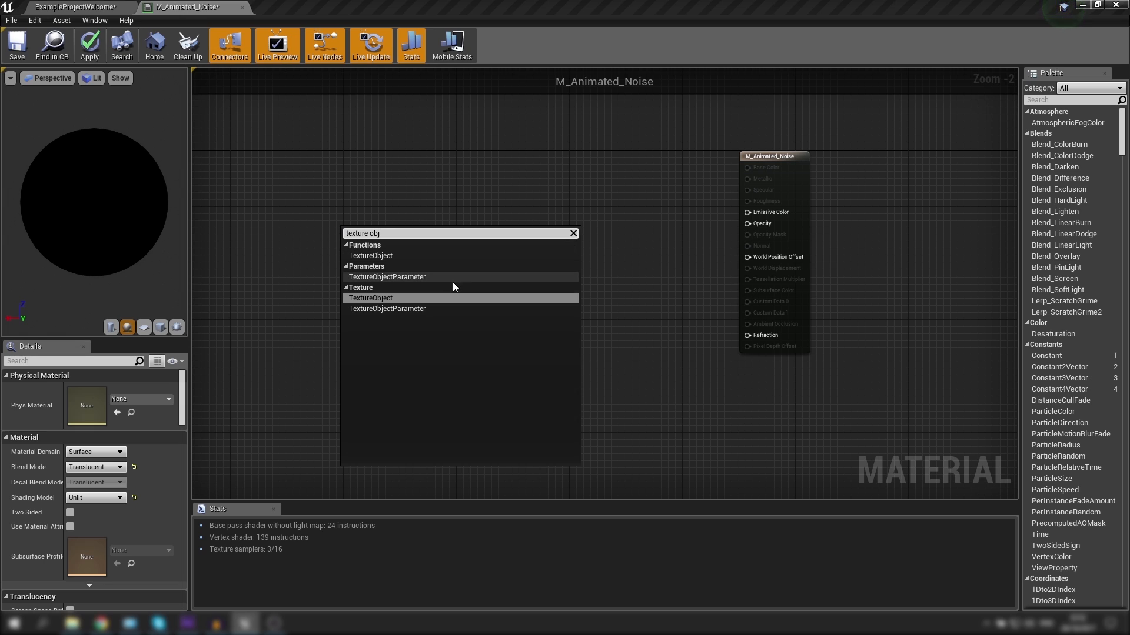
left_click(417, 309)
left_click(270, 374)
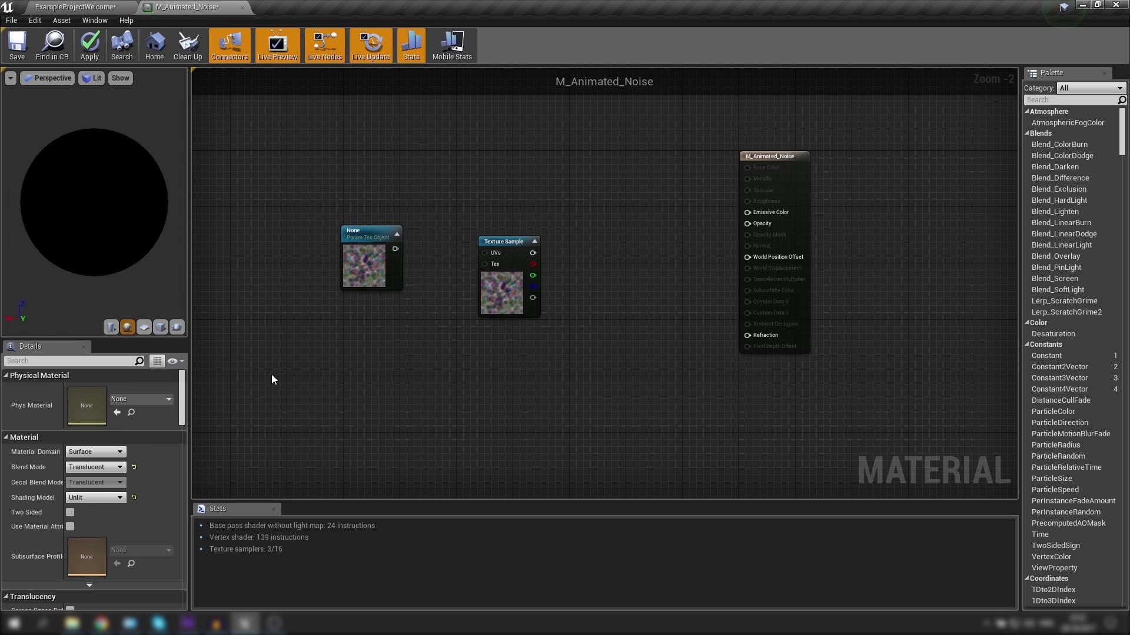
Name the texture object parameter Packed_Noise and connect it to the Texture Sample's Tex input.
left_click(370, 253)
left_click(103, 391)
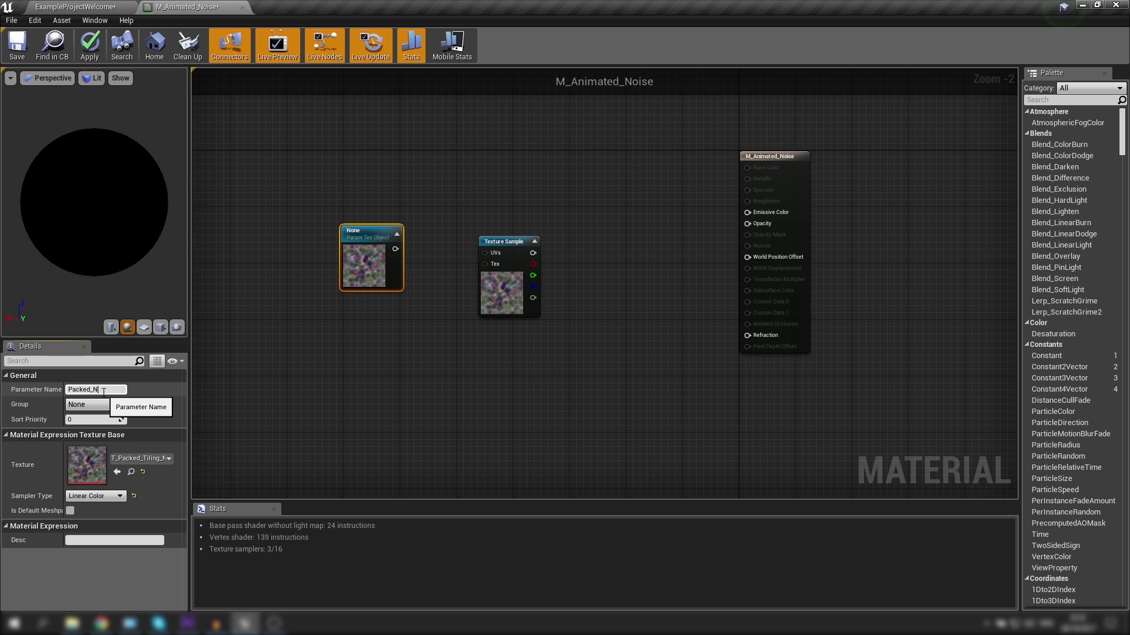
left_click(492, 148)
left_click_drag(388, 230, 489, 266)
left_click(383, 200)
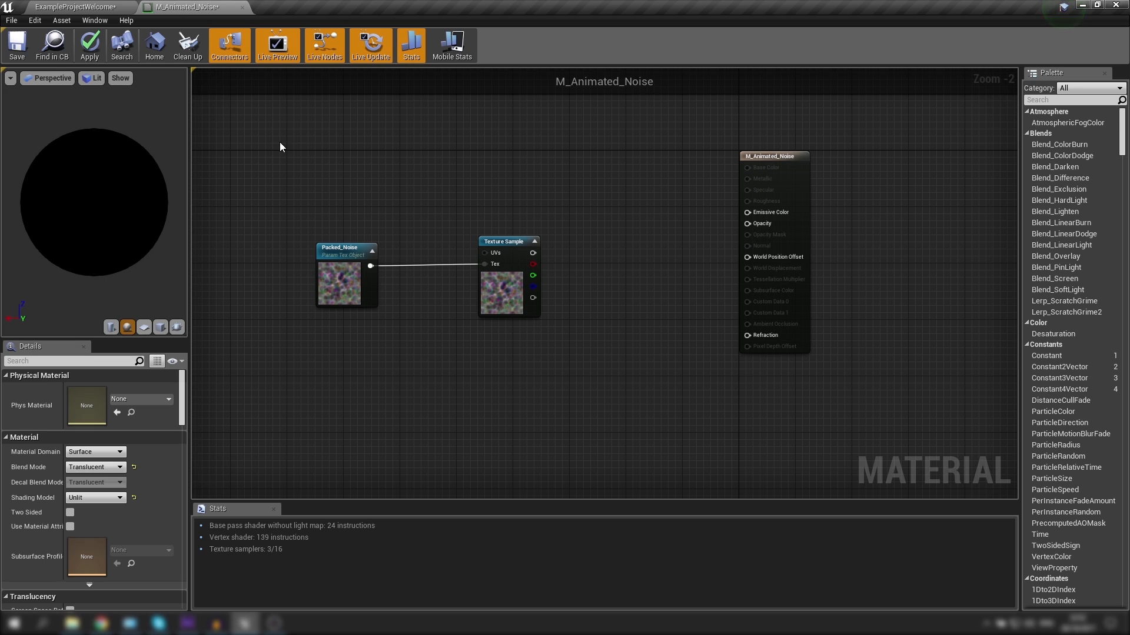
Add a Panner and a TexCoord node above Packed_Noise and connect TexCoord to the Panner's Coordinate input.
right_click_drag(266, 164, 340, 199)
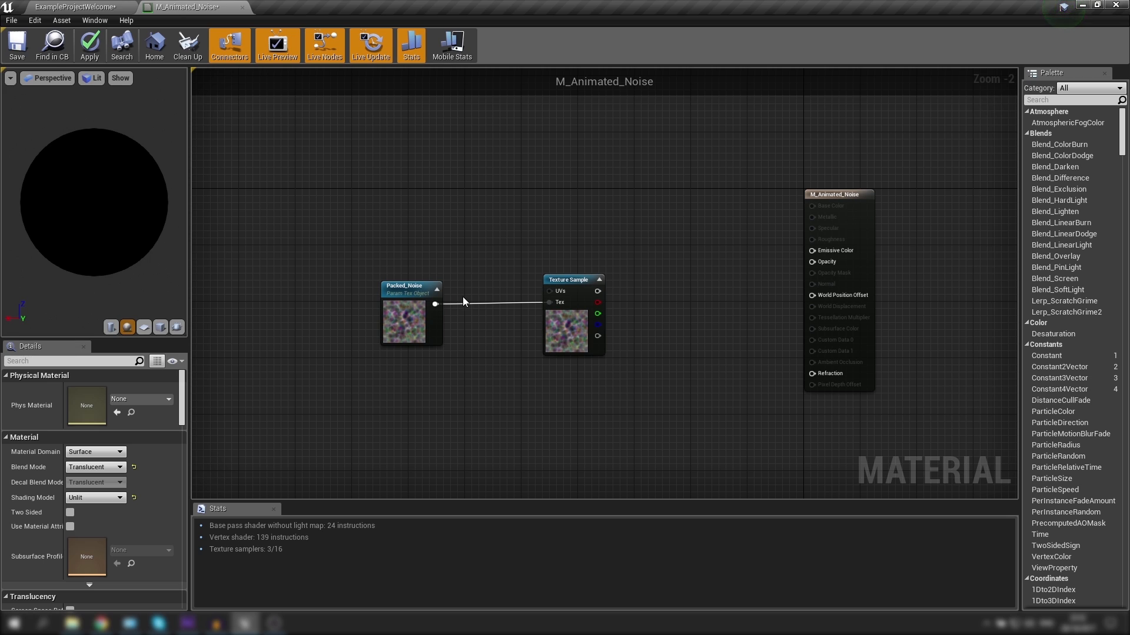
left_click(445, 199)
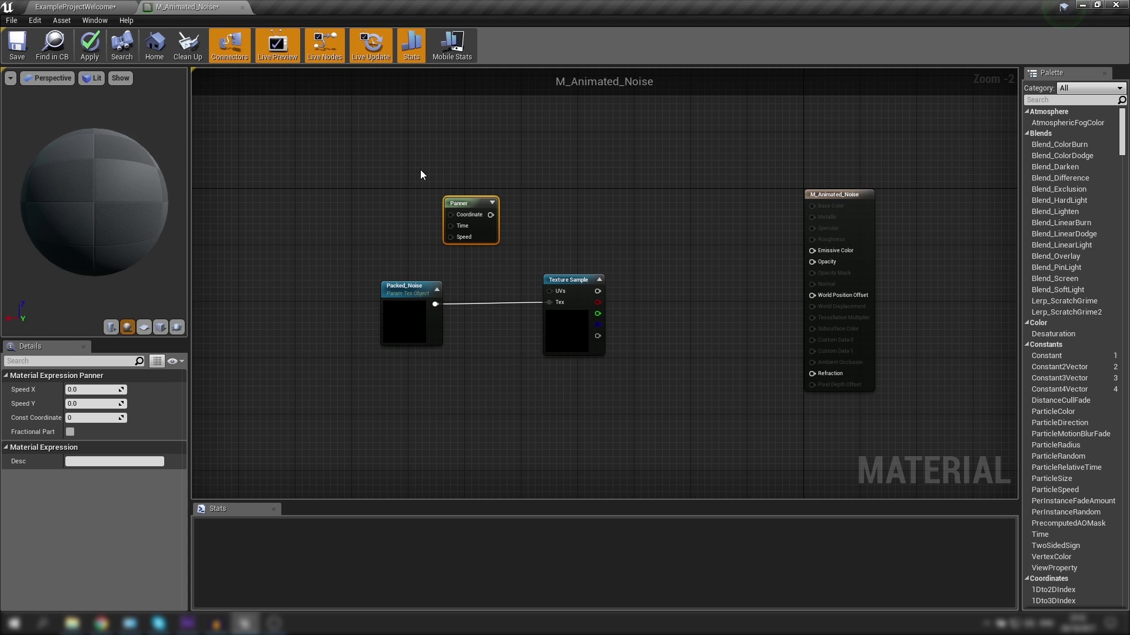
left_click(502, 141)
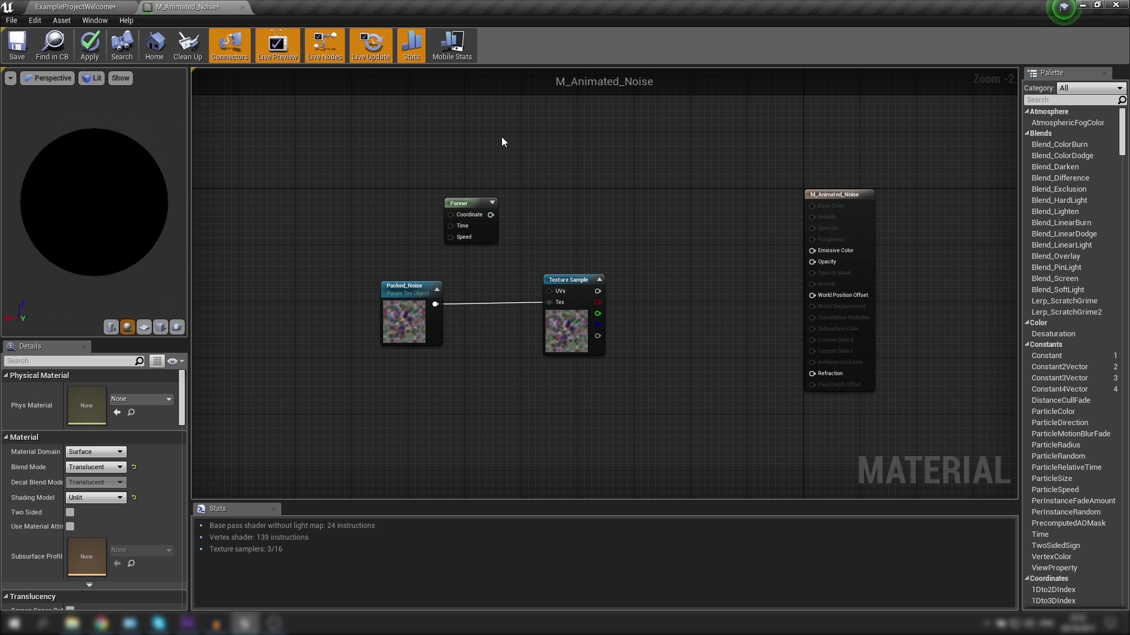
left_click(307, 171)
left_click(435, 123)
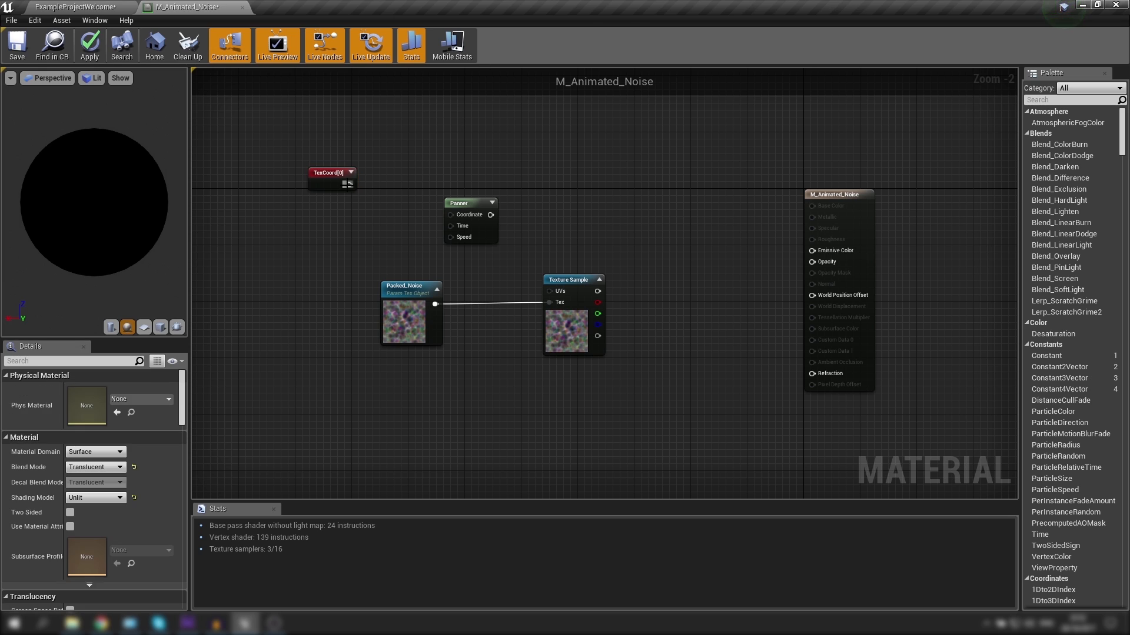
left_click_drag(349, 185, 452, 215)
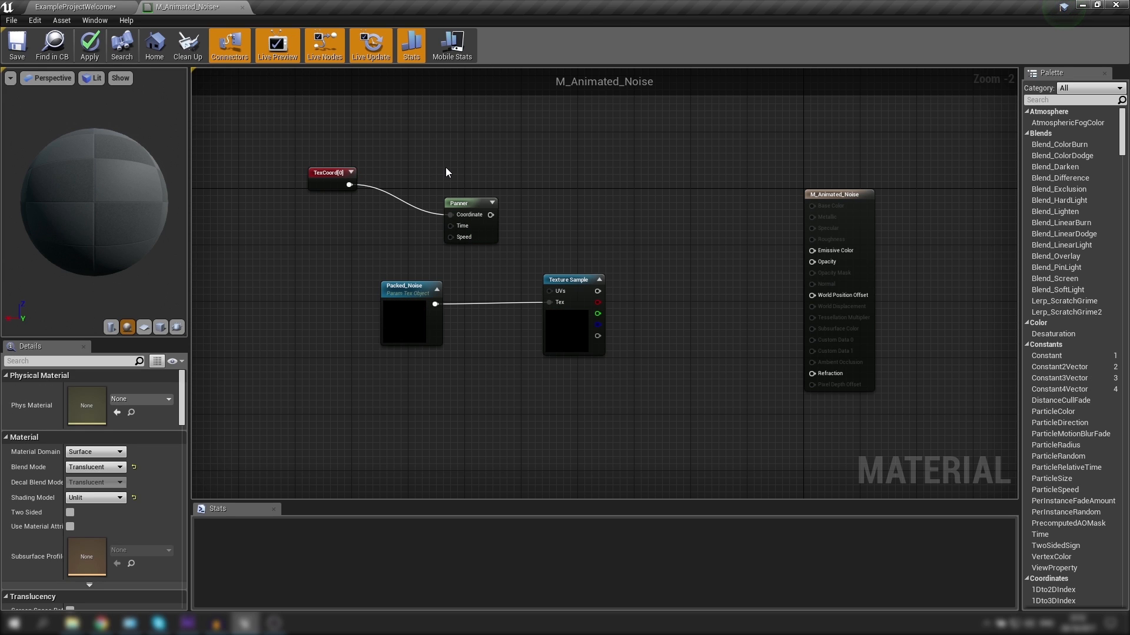
Add a Time node below TexCoord and connect it to the Panner's Time input.
right_click(305, 231)
key("Escape")
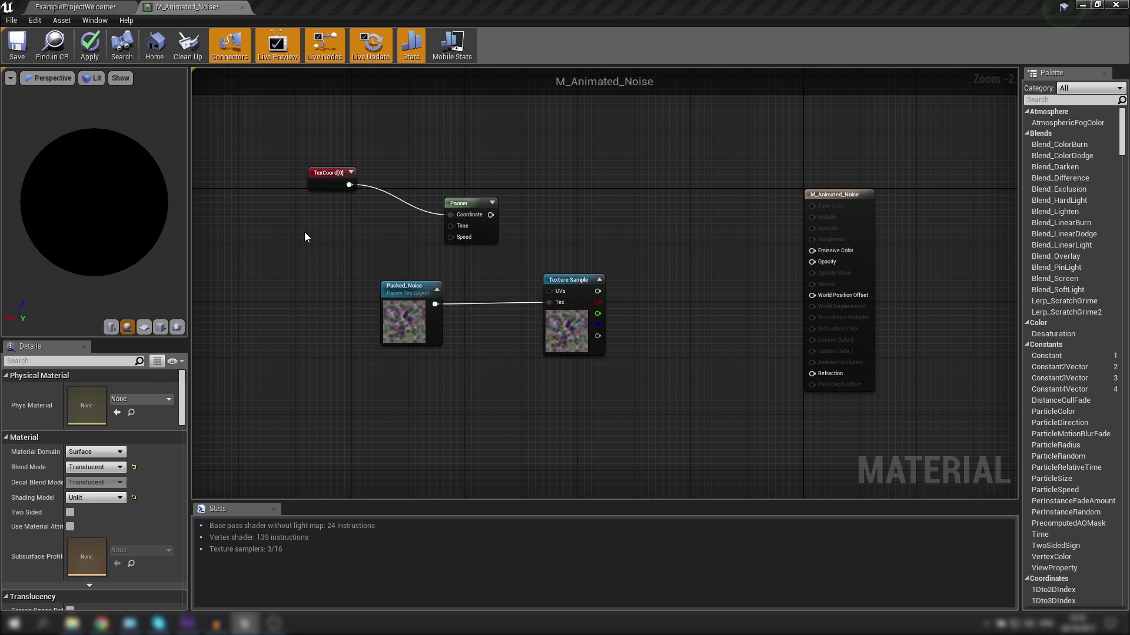
left_click(305, 231)
left_click_drag(322, 245, 450, 226)
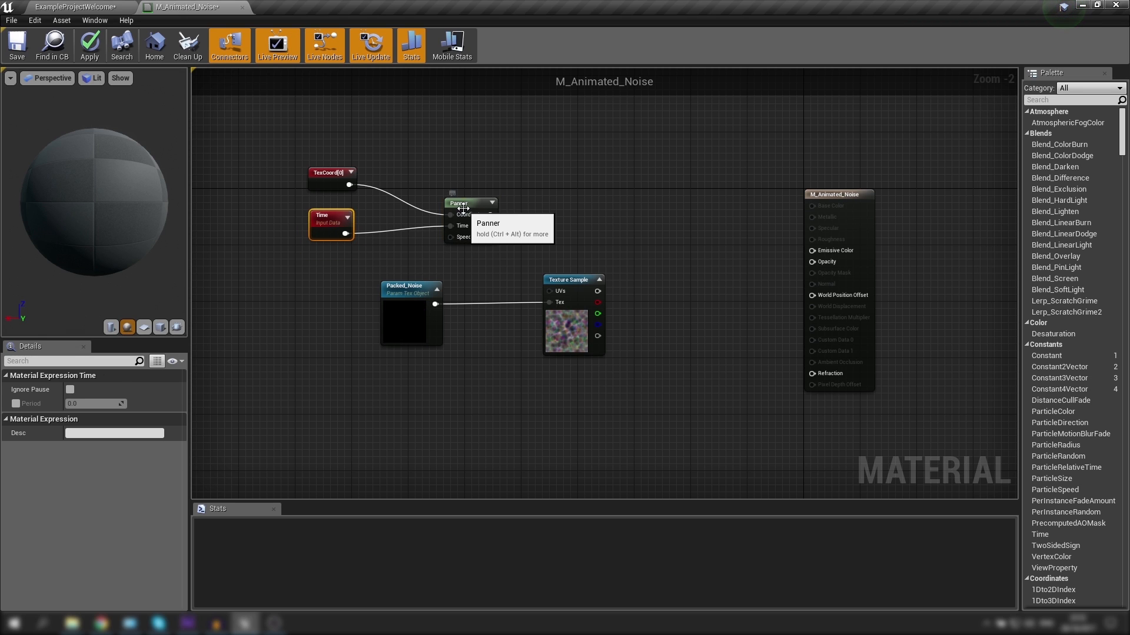
Set the Panner's Speed X and Speed Y to 0.5.
left_click(463, 208)
left_click(105, 390)
type(".5")
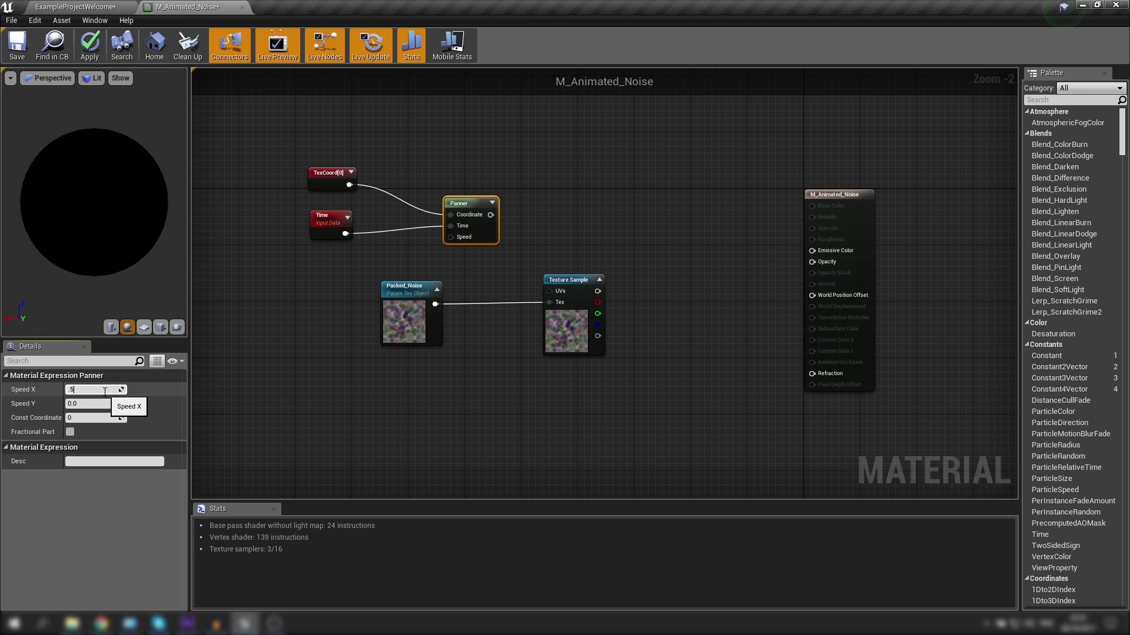
key("Tab")
type(".5")
key("Return")
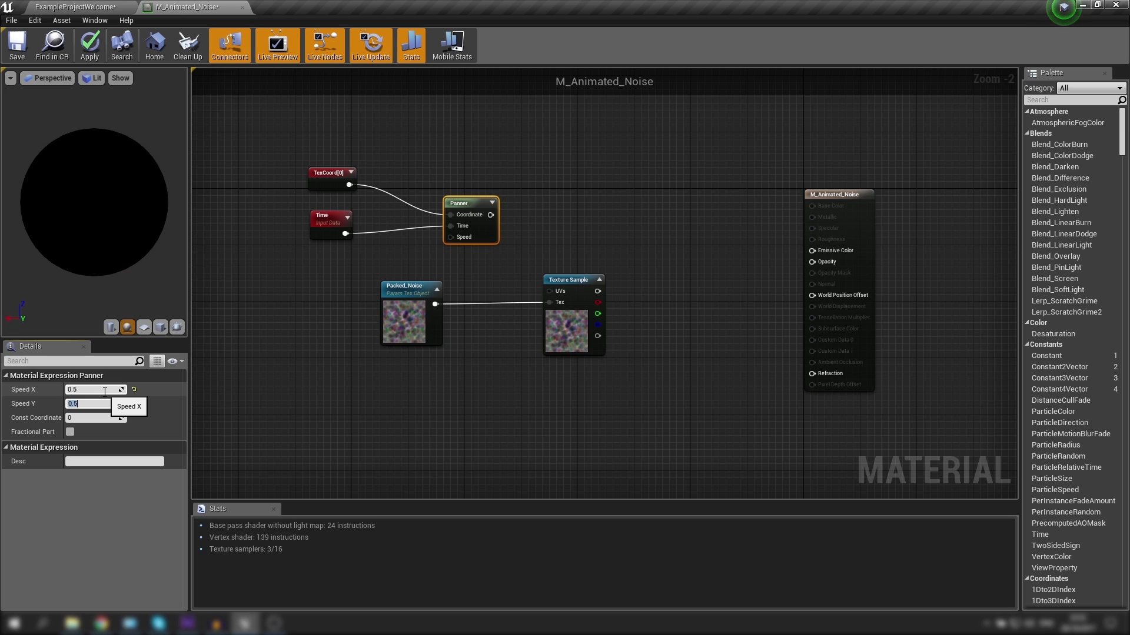
Connect the Panner's output to the Texture Sample's UVs input and shift Packed_Noise slightly down.
left_click(558, 187)
left_click_drag(490, 214, 556, 292)
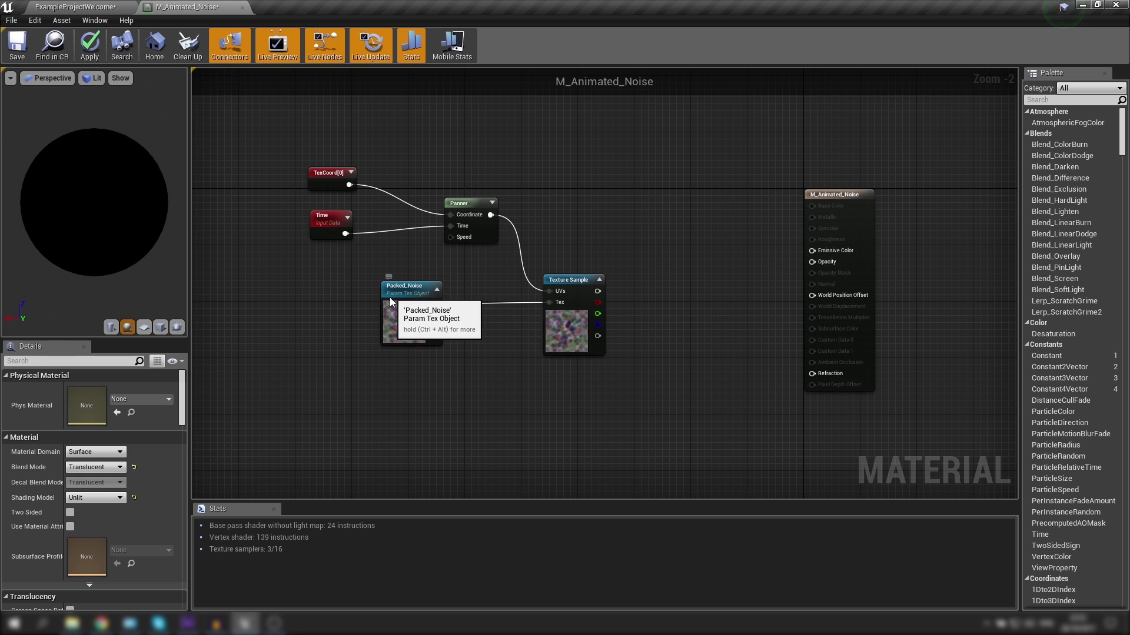
left_click_drag(390, 301, 383, 316)
left_click(560, 468)
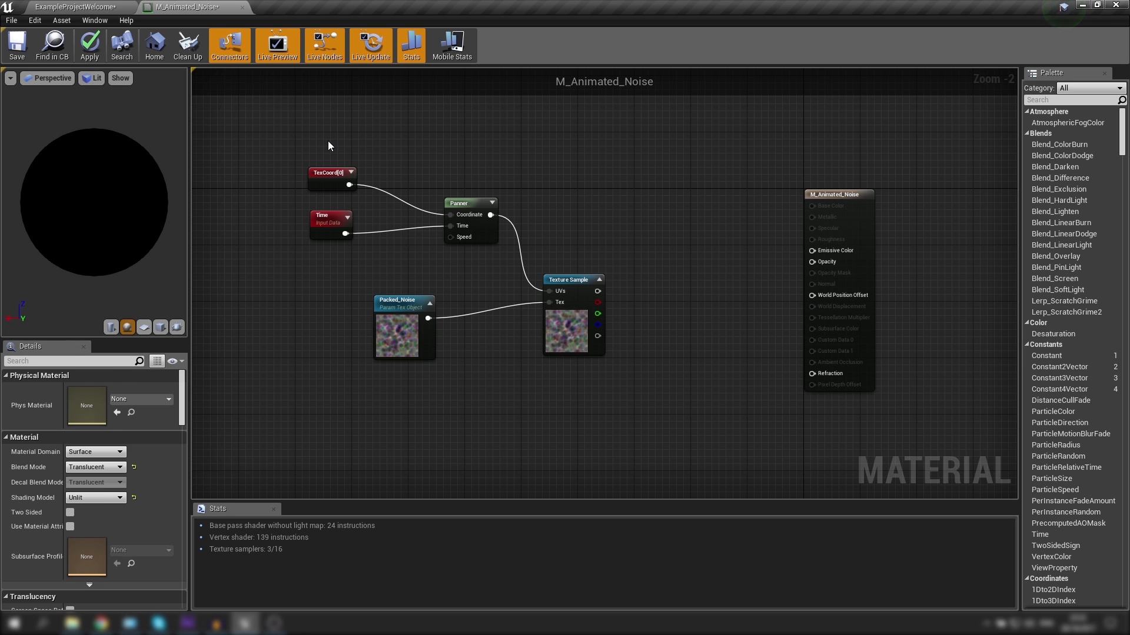
Add a Constant2Vector with R 0.113 and G -0.19 and connect it to the Panner's Speed input.
right_click_drag(329, 144, 425, 155)
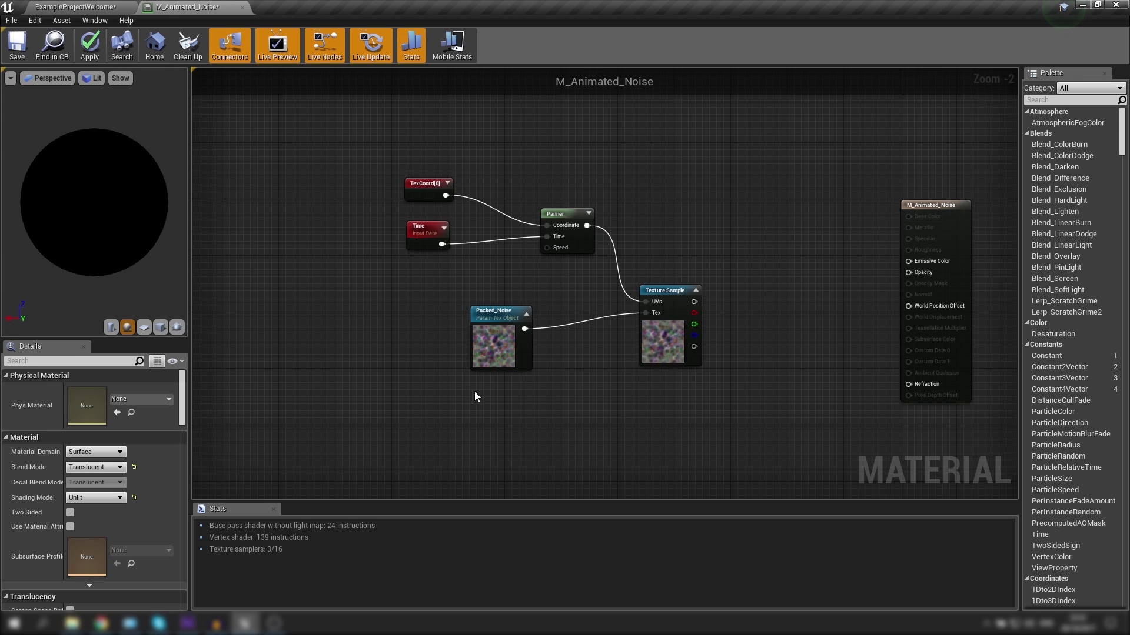
left_click(411, 274)
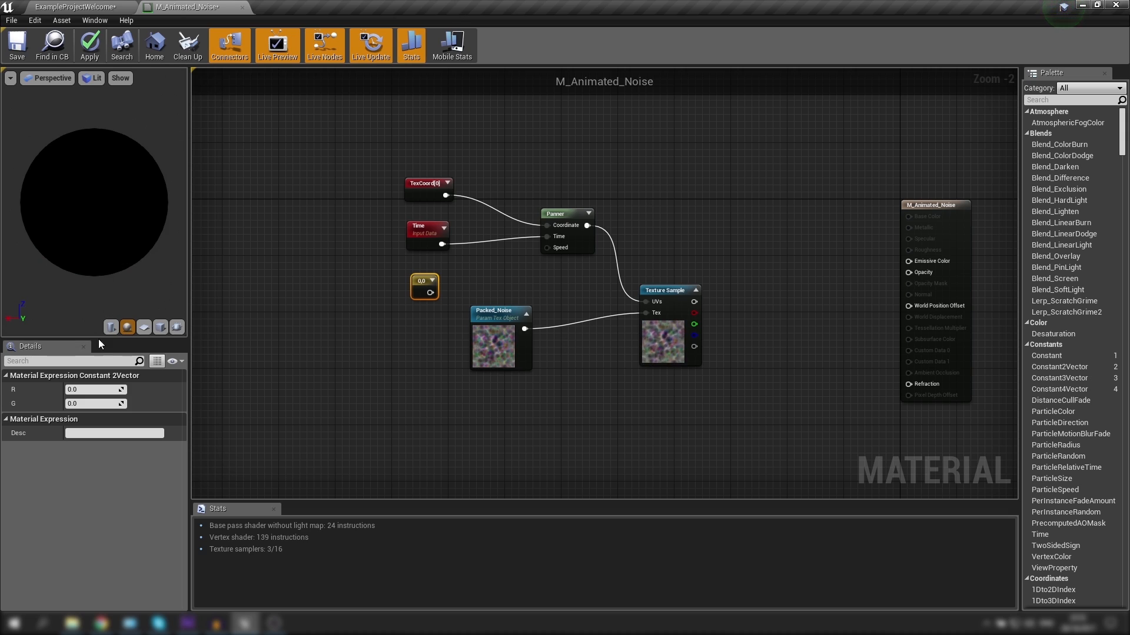
left_click(83, 390)
type("0.113")
key("Return")
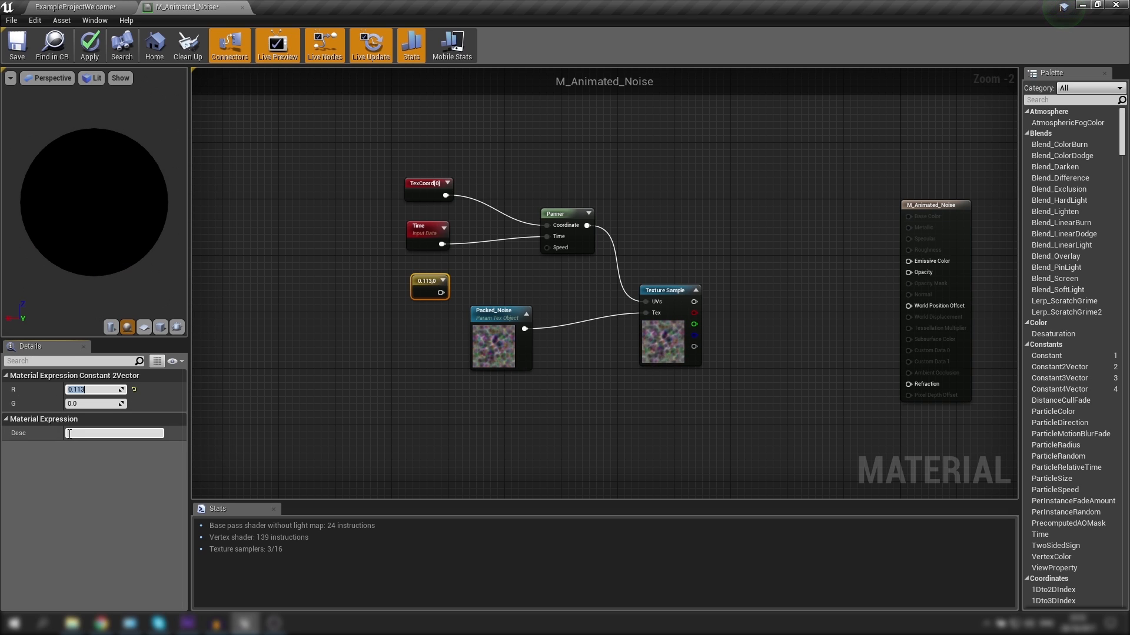
left_click(83, 403)
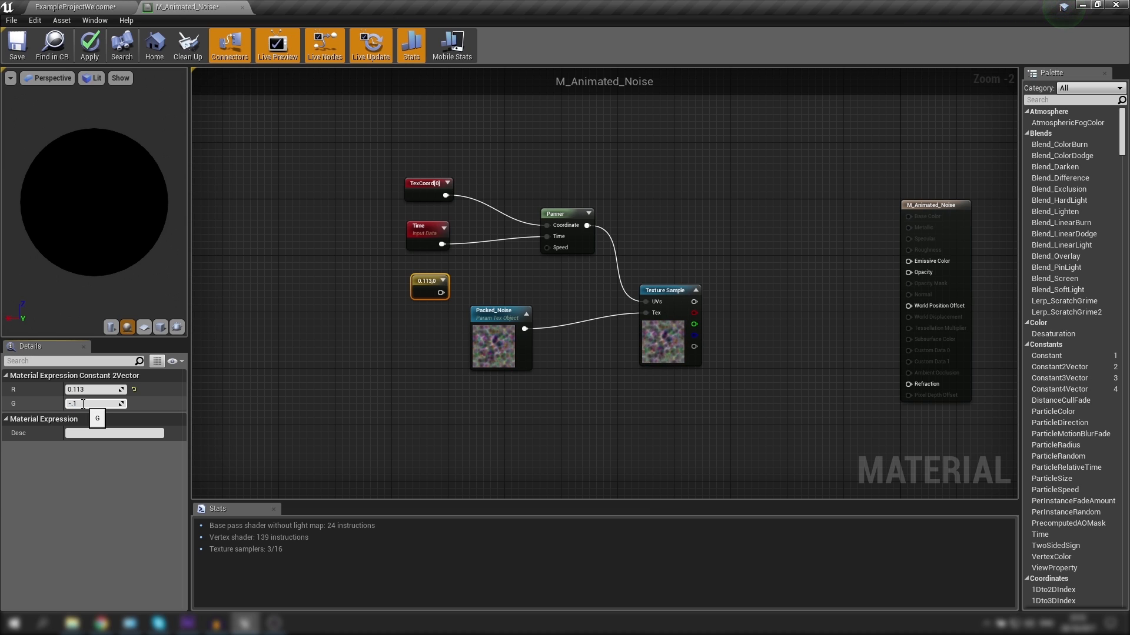
type("-0.19")
key("Return")
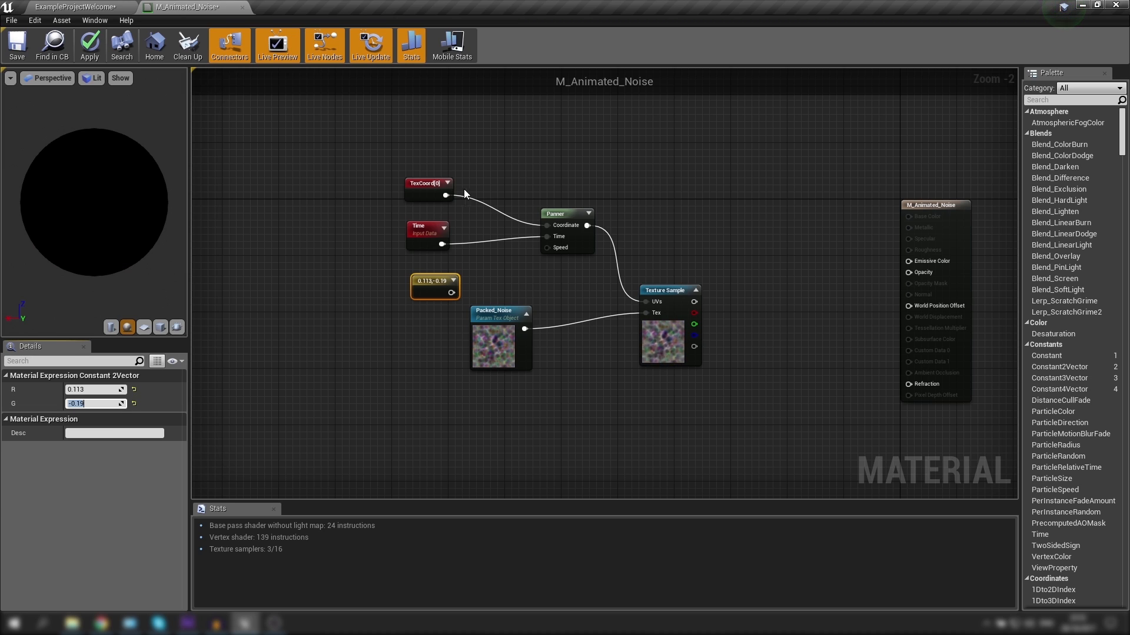
left_click_drag(451, 292, 548, 248)
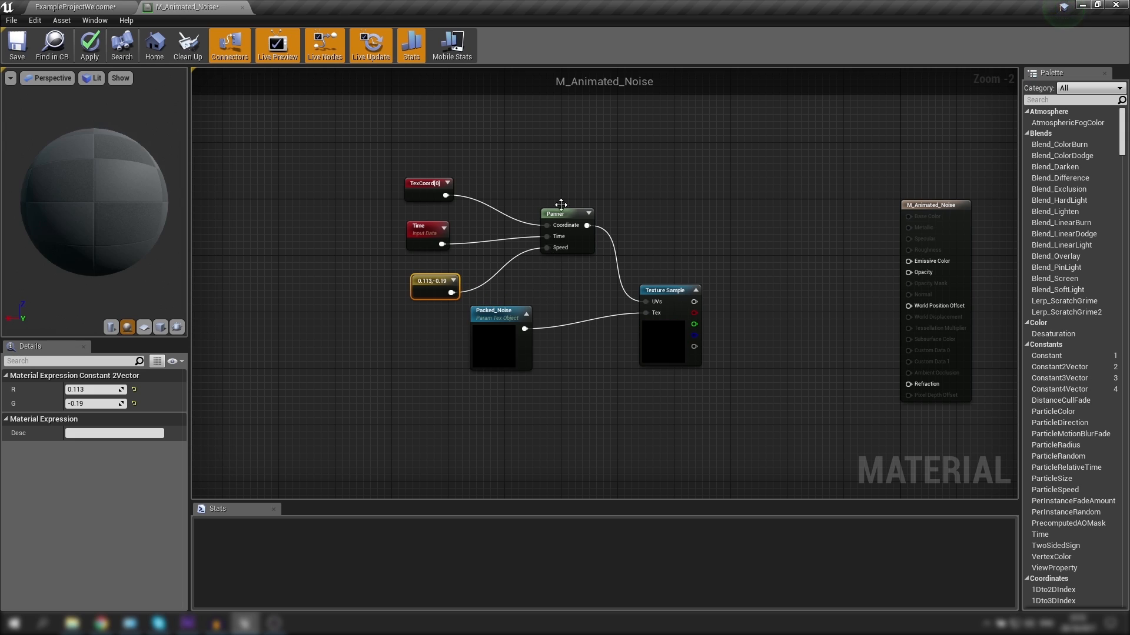
left_click(719, 110)
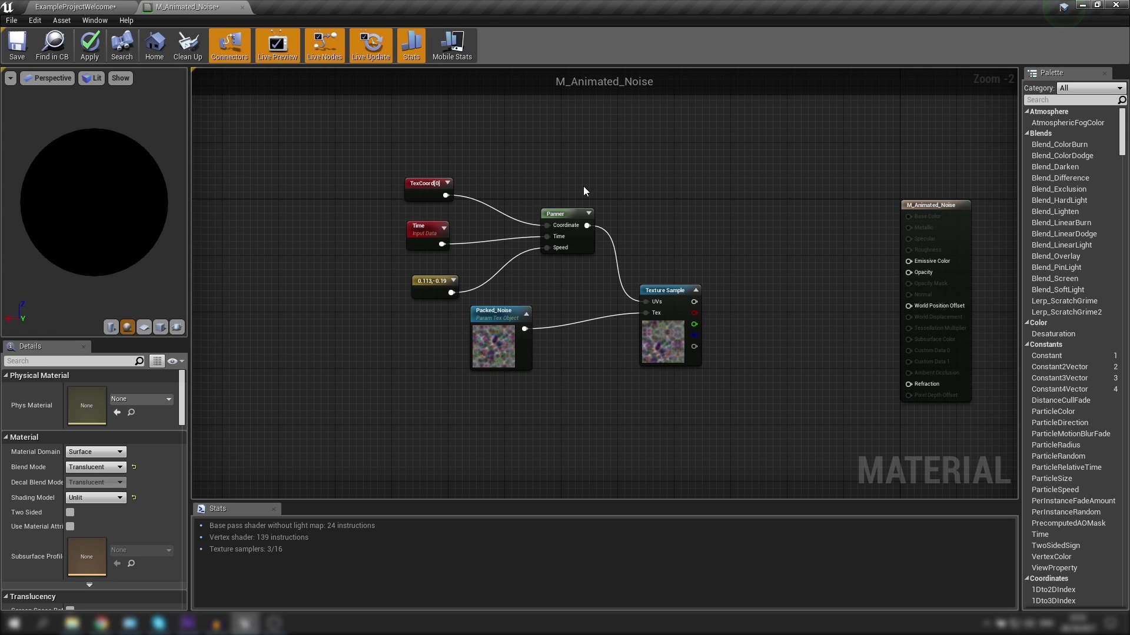
Line up the Constant2Vector and Packed_Noise nodes in the column below Time.
left_click_drag(414, 278, 411, 281)
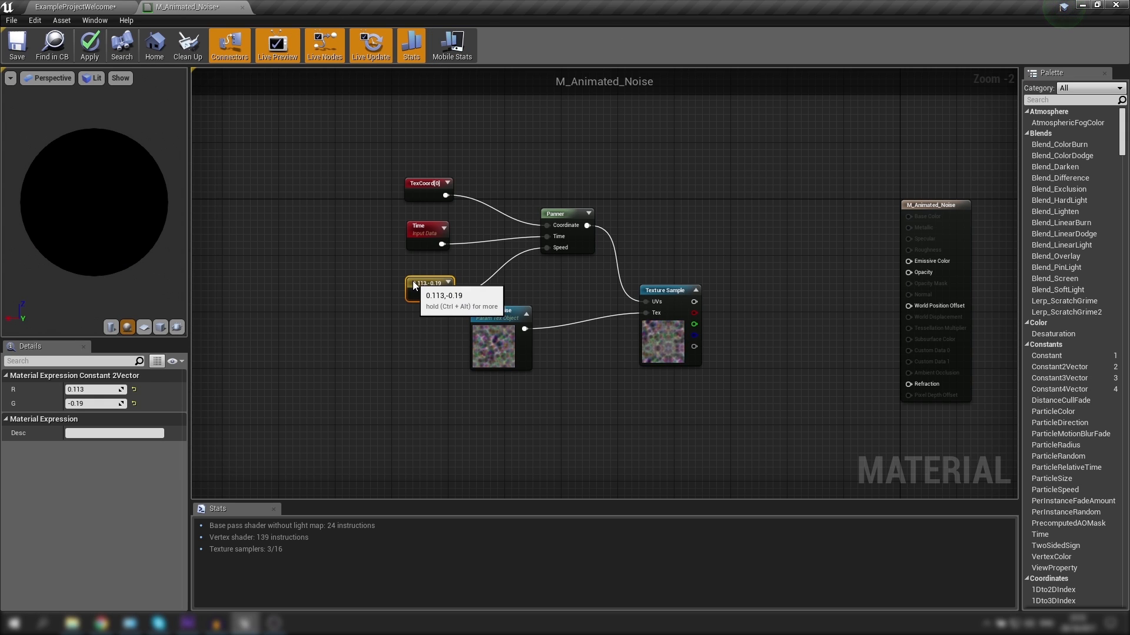
left_click(405, 266)
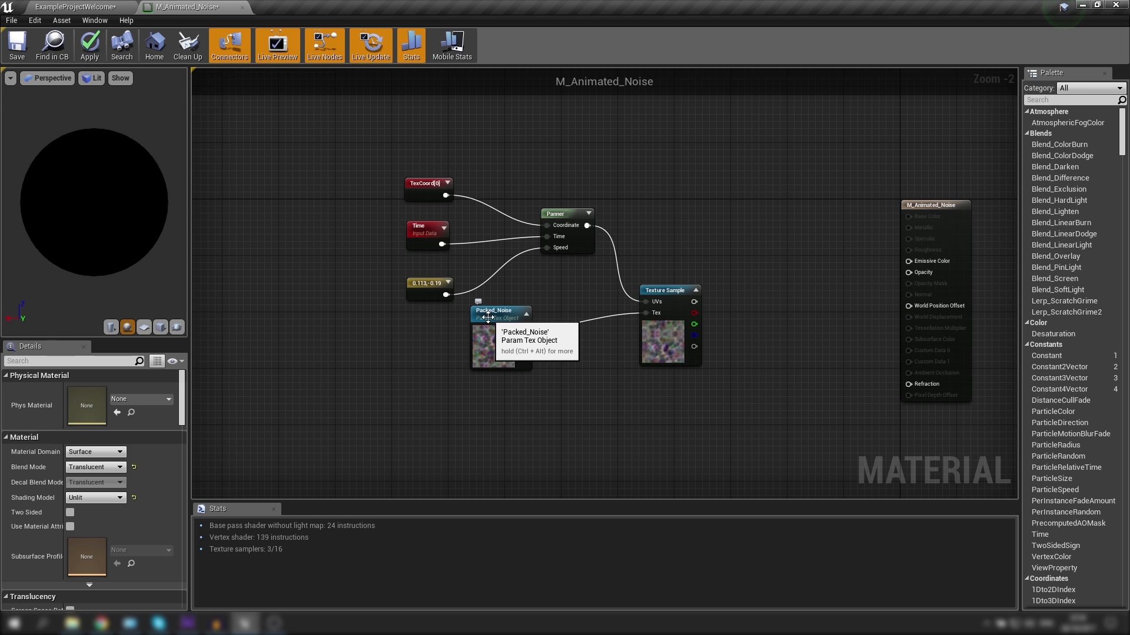
left_click_drag(485, 325, 422, 375)
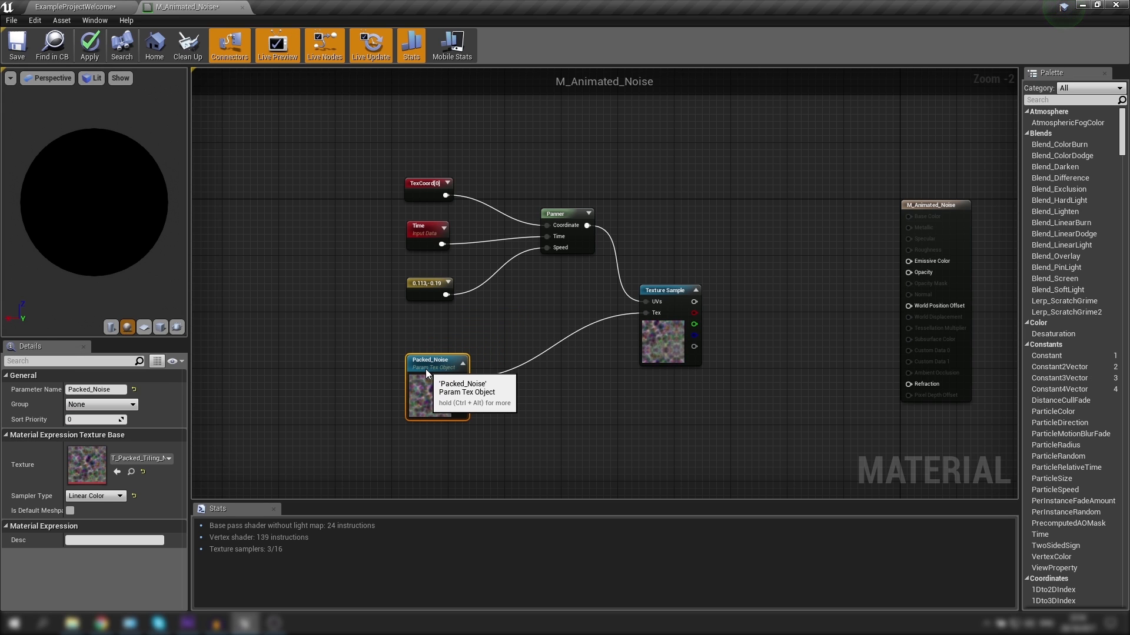
left_click(577, 175)
Move the Panner and its three input nodes upward as a group and add a second Panner below them.
left_click_drag(578, 174, 415, 303)
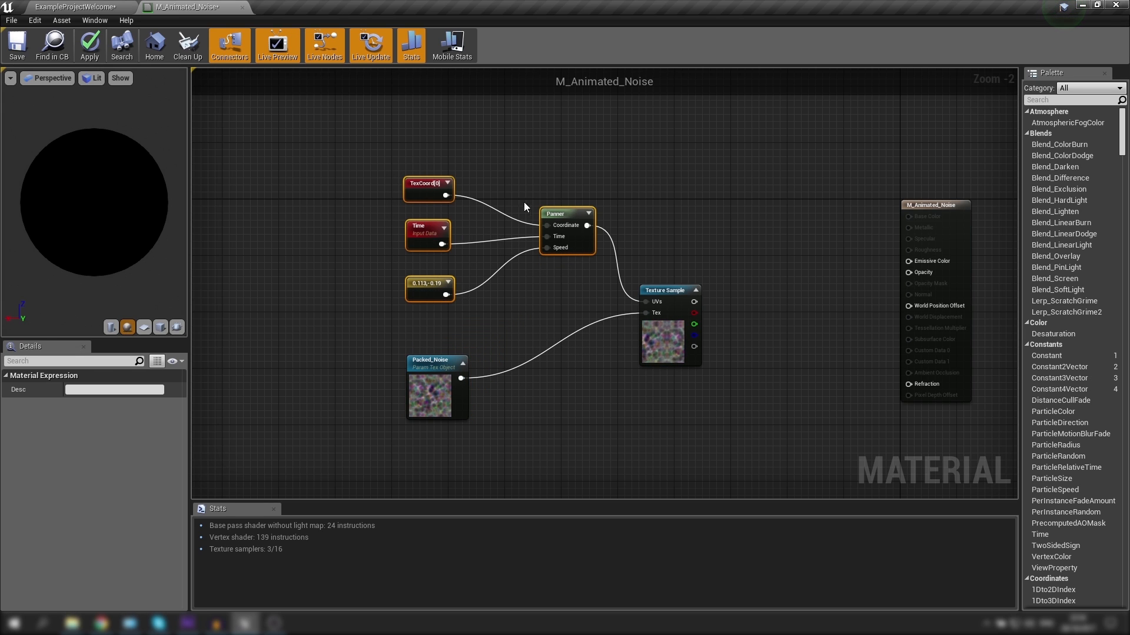
right_click_drag(530, 155, 577, 184)
left_click_drag(627, 243, 584, 178)
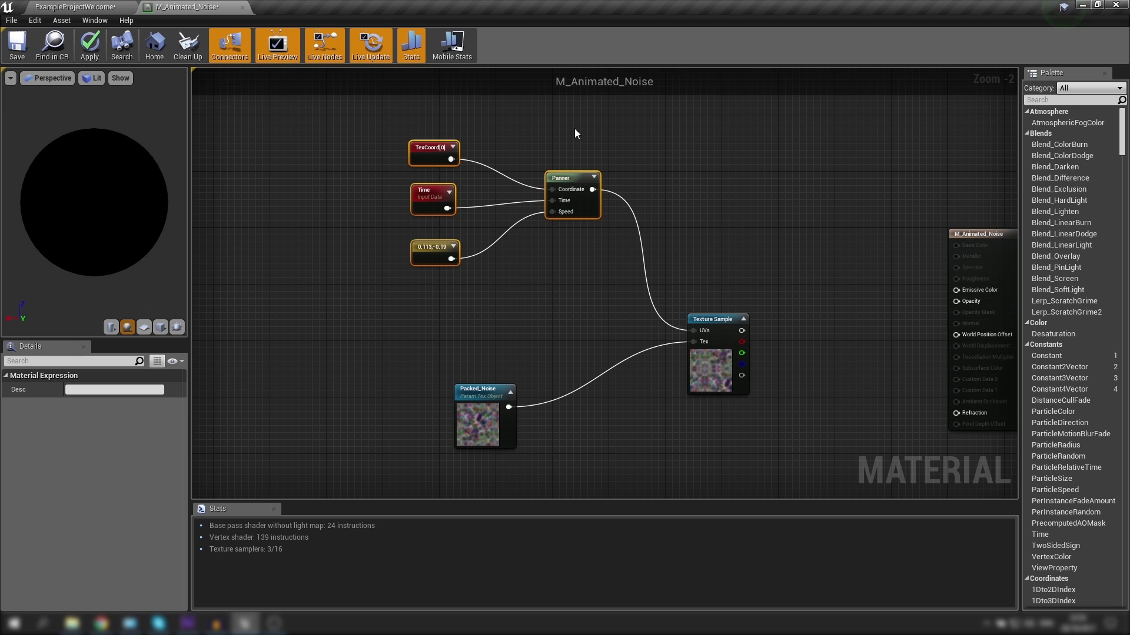
left_click(568, 119)
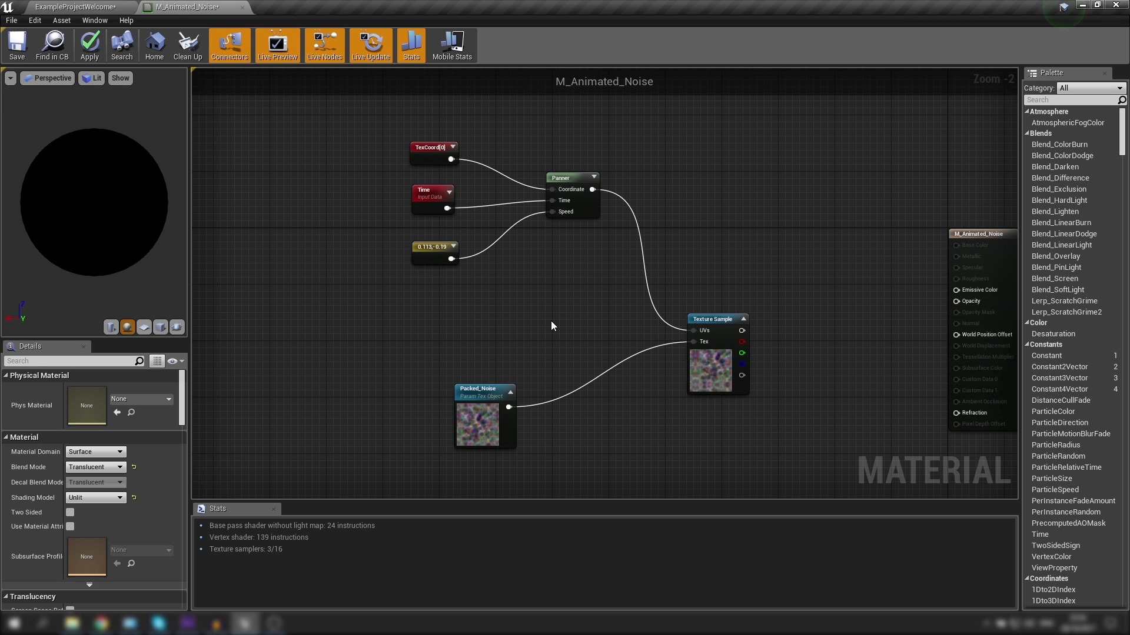
left_click(526, 271)
Duplicate the Texture Sample, connect Packed_Noise to the copy's Tex input, and place the copy just above Packed_Noise.
left_click_drag(477, 394, 363, 409)
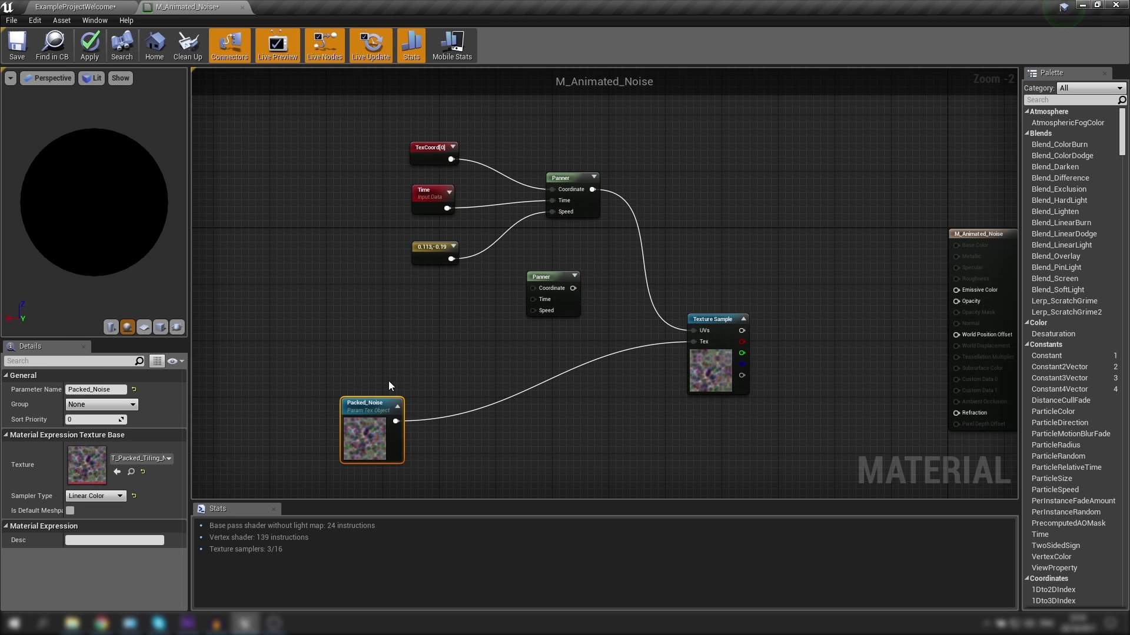
left_click(697, 312)
left_click(705, 325)
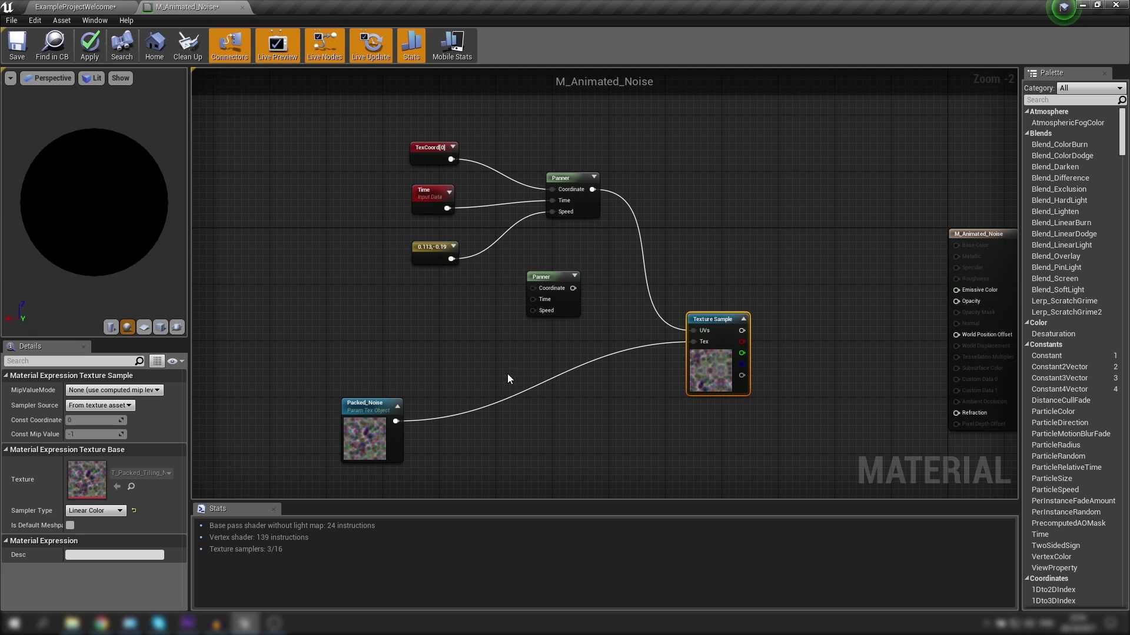
key("ctrl+w")
left_click_drag(393, 422, 449, 390)
right_click_drag(418, 345, 467, 344)
left_click_drag(412, 402, 313, 408)
left_click(447, 377)
left_click_drag(512, 362, 413, 319)
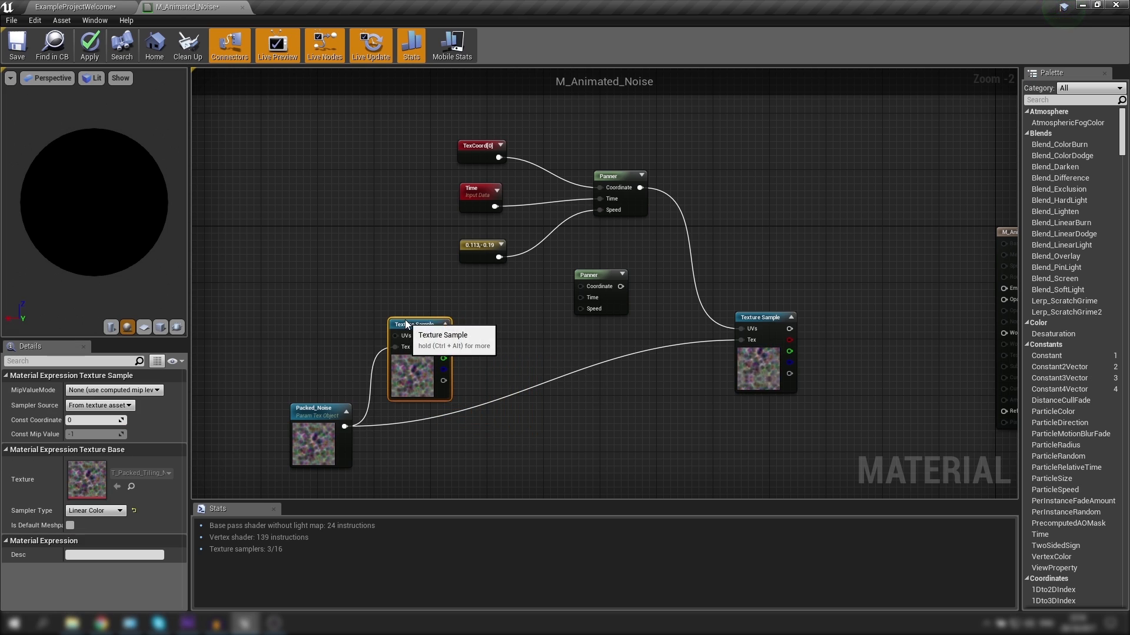
left_click(461, 346)
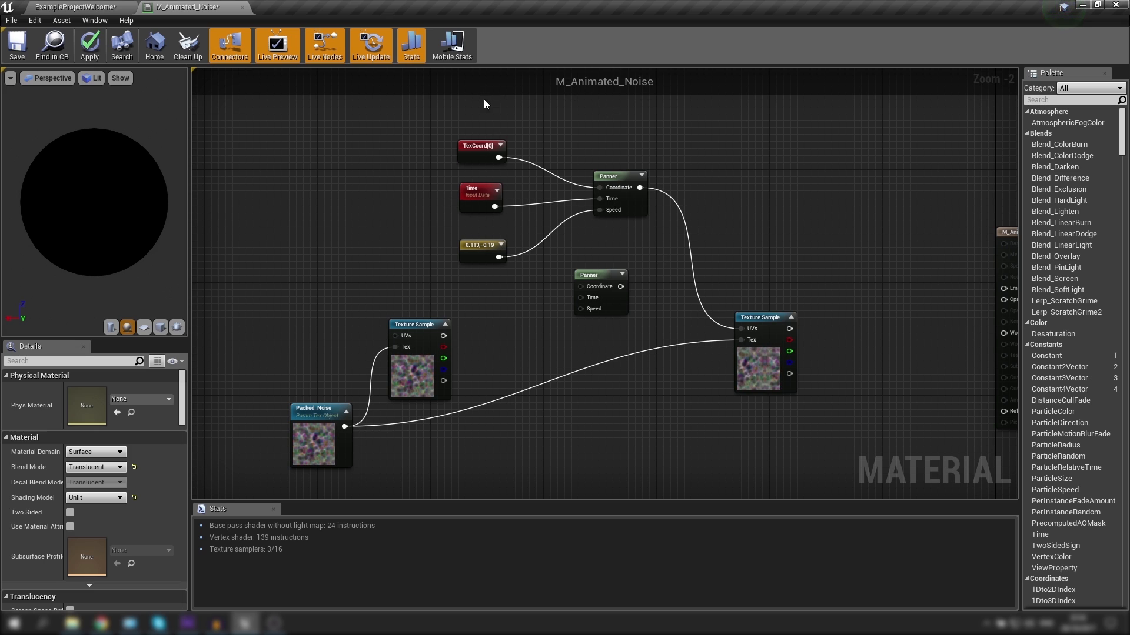
Duplicate the TexCoord, Time and Constant2Vector nodes and place the copies beside the second Texture Sample.
left_click_drag(432, 257, 421, 256)
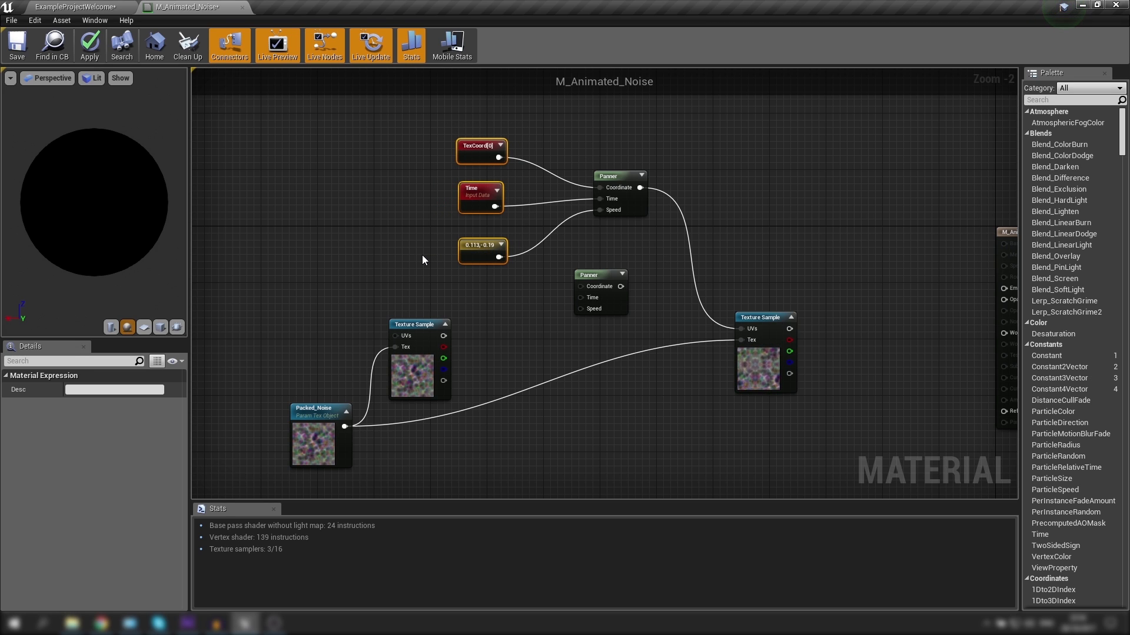
key("ctrl+c")
right_click_drag(311, 283, 361, 285)
key("ctrl+v")
left_click(408, 272)
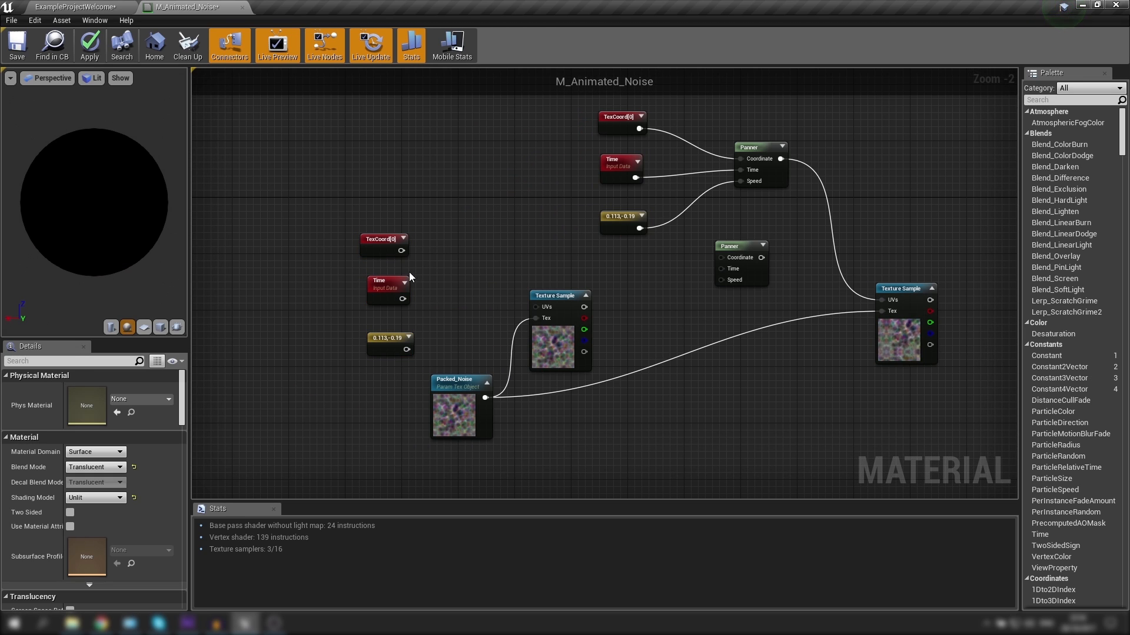
Place the unconnected Panner beside the duplicated TexCoord and Time nodes, and connect them to its Coordinate and Time inputs.
left_click_drag(401, 250, 536, 309)
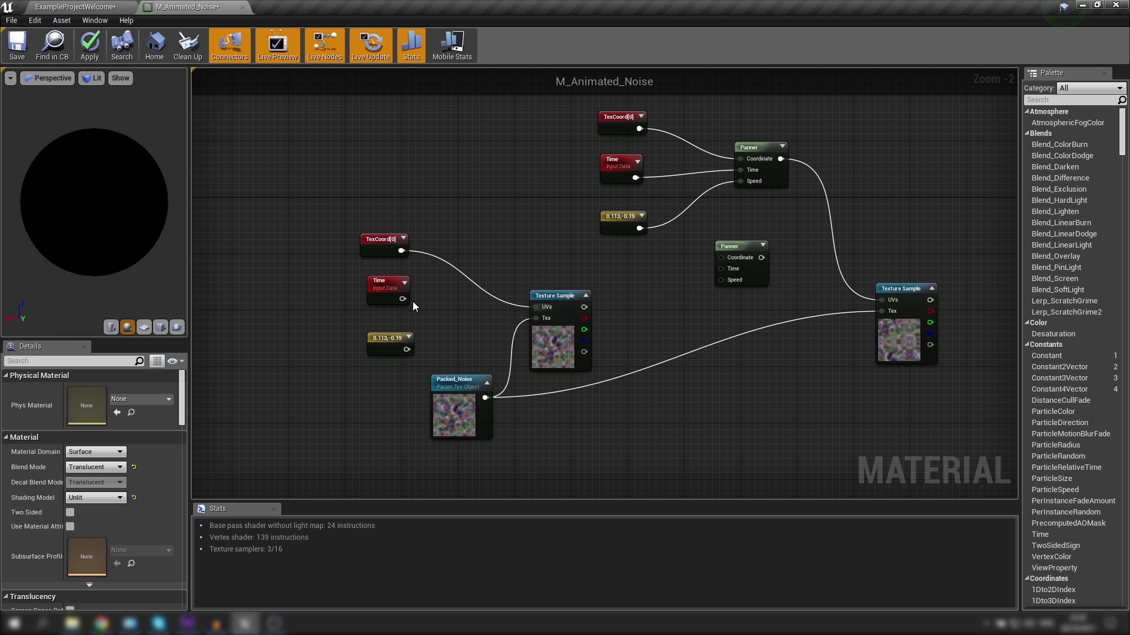
left_click_drag(752, 251, 487, 251)
left_click_drag(398, 251, 459, 257)
left_click_drag(402, 299, 458, 268)
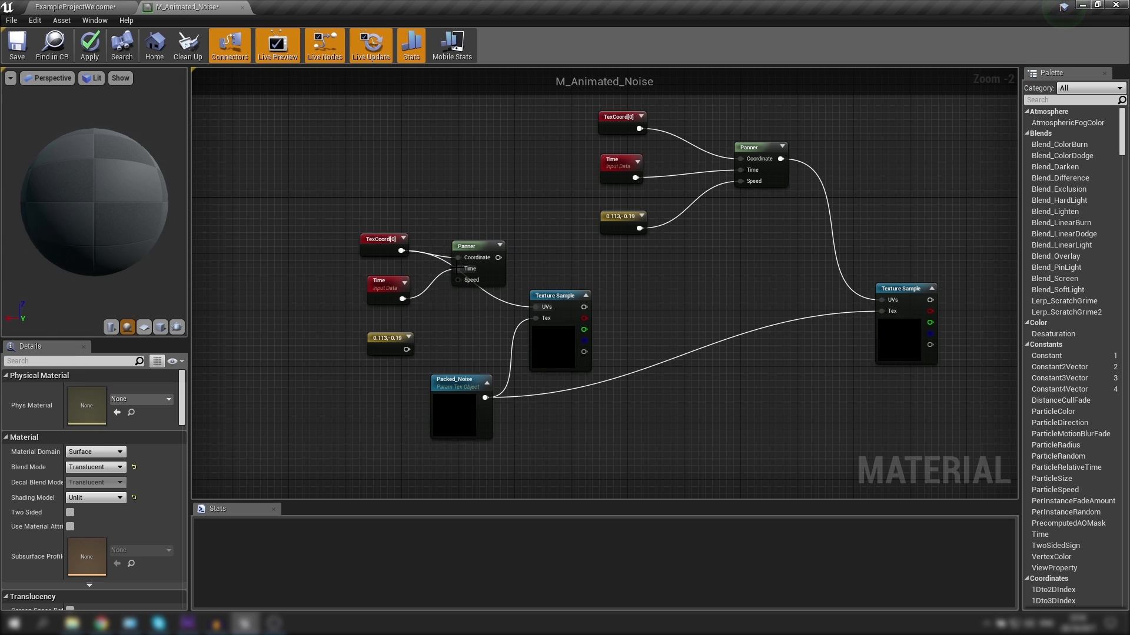
Set the duplicated Constant2Vector's R to -0.149 and G to 0.257.
left_click(391, 342)
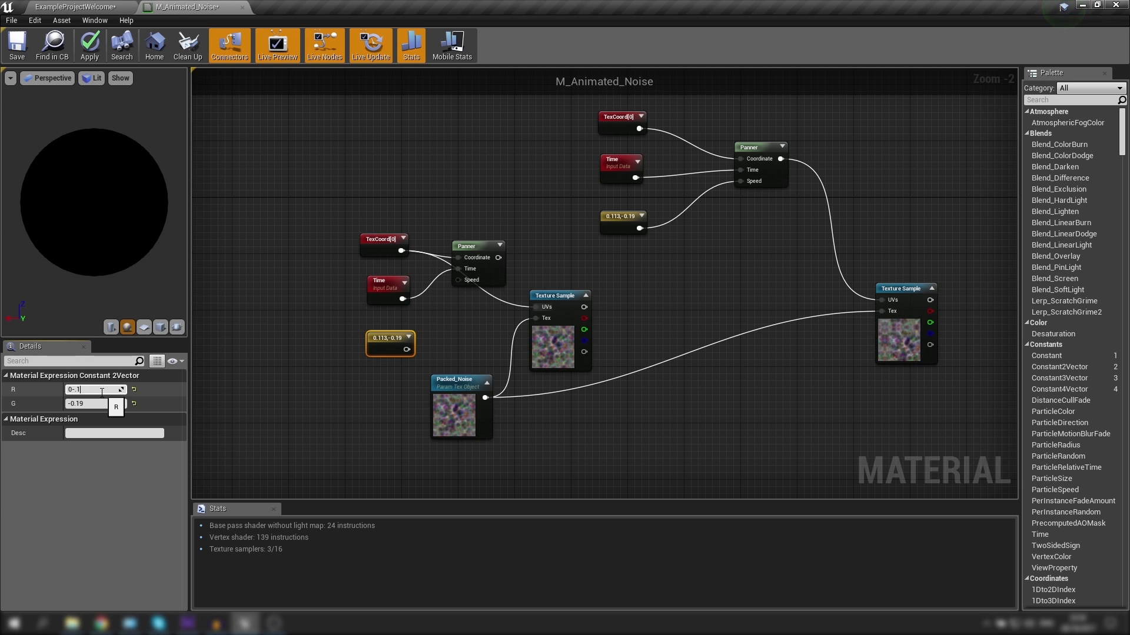
key("Tab")
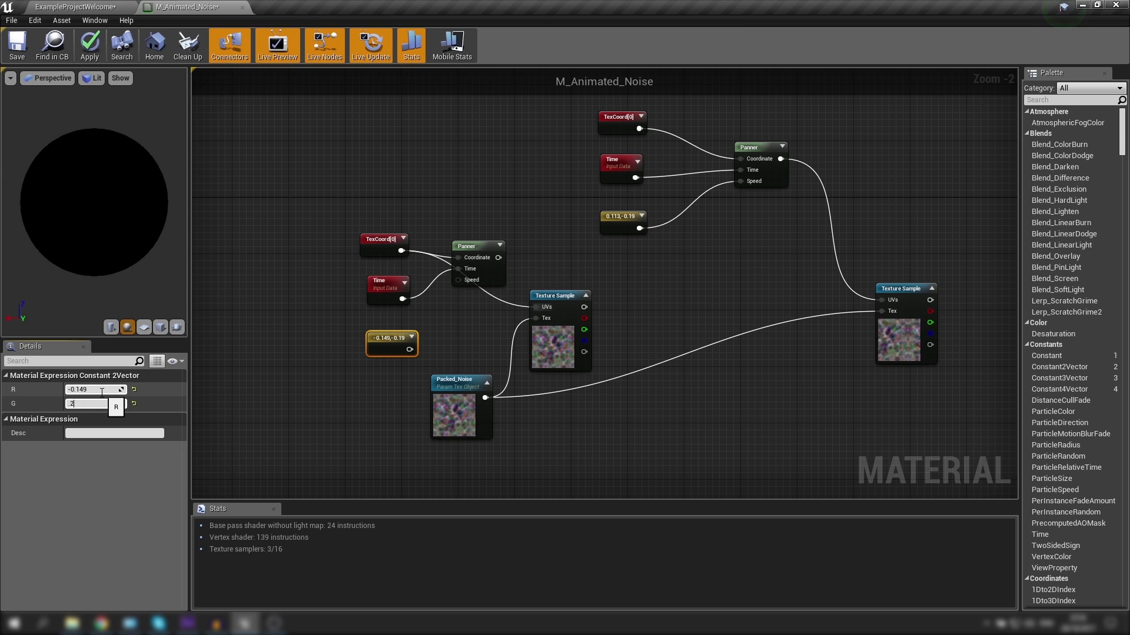
type("0.257")
key("Return")
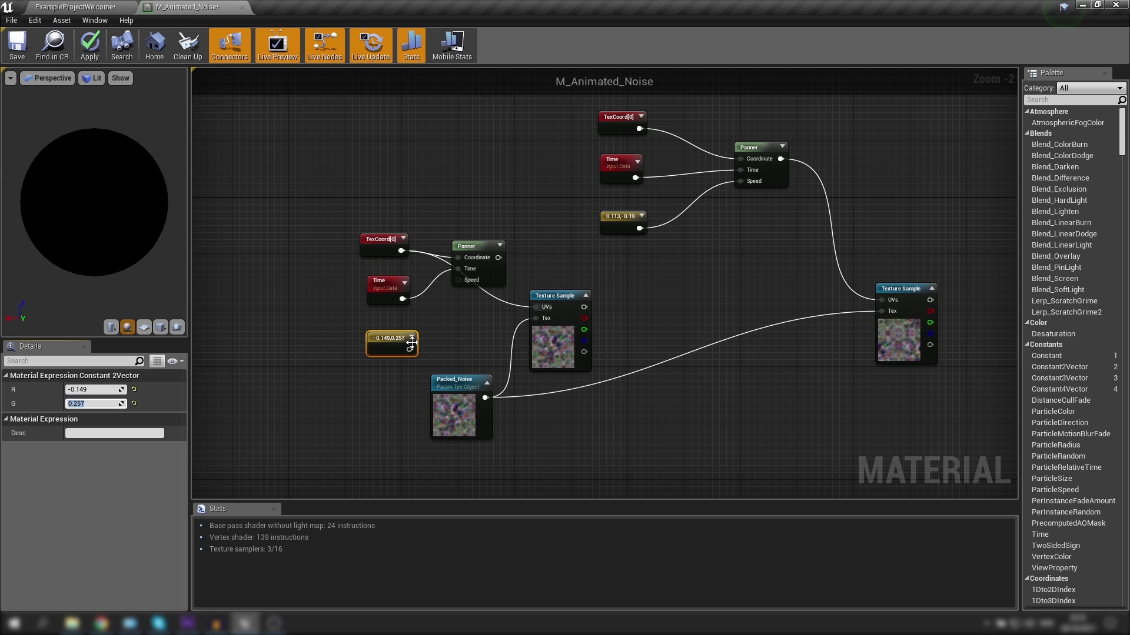
Connect the -0.149,0.257 constant to the new Panner's Speed and feed that Panner into the neighbouring Texture Sample's UVs.
left_click_drag(410, 351, 513, 262)
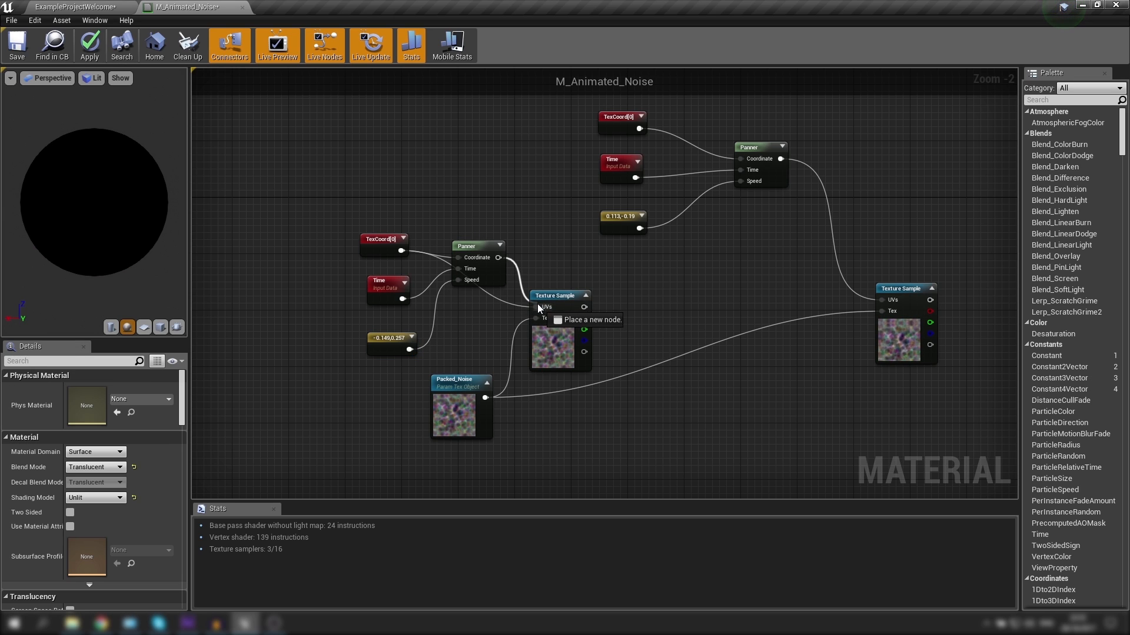
left_click_drag(538, 304, 536, 307)
left_click_drag(475, 246, 474, 239)
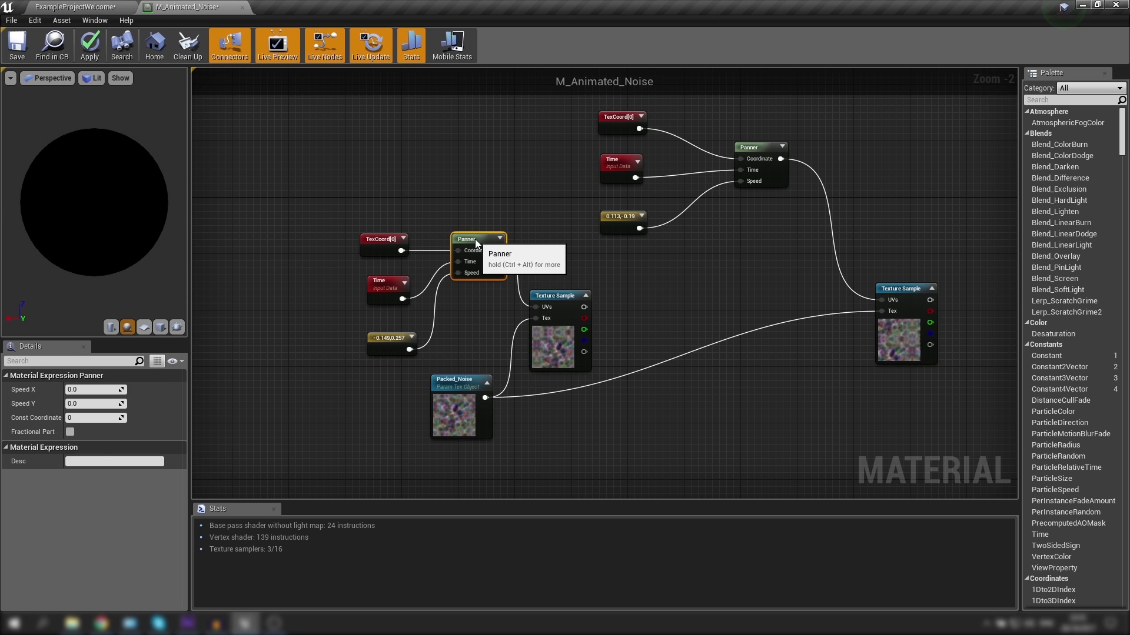
left_click(438, 171)
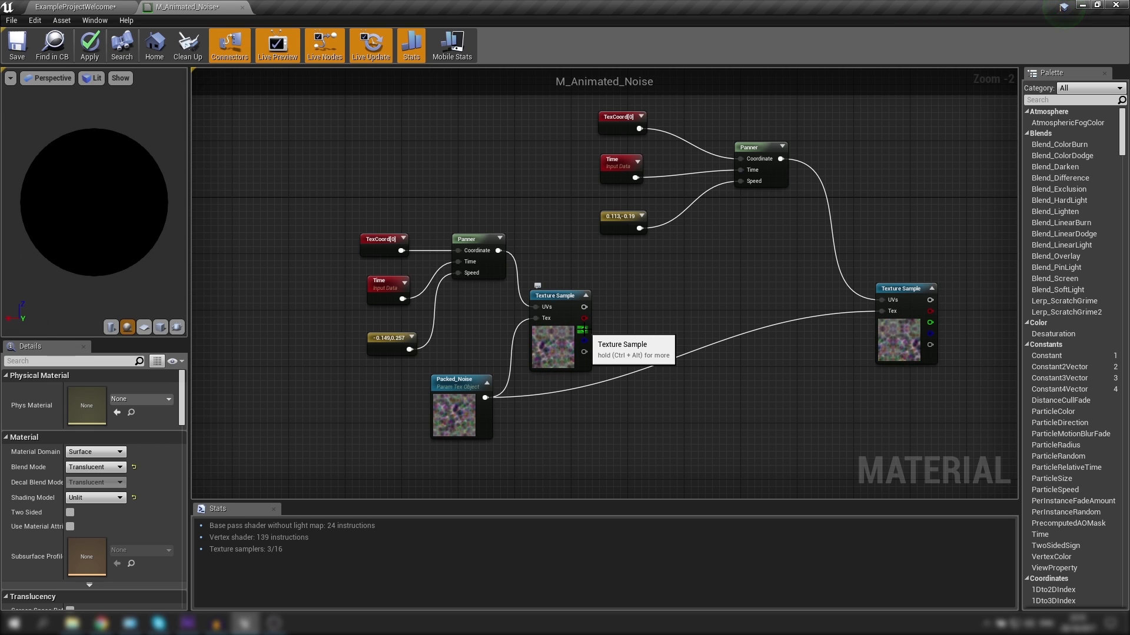
Add an Append node and connect the red and green outputs of the Texture Sample above Packed_Noise to its A and B inputs.
left_click(614, 117)
right_click_drag(615, 117, 643, 126)
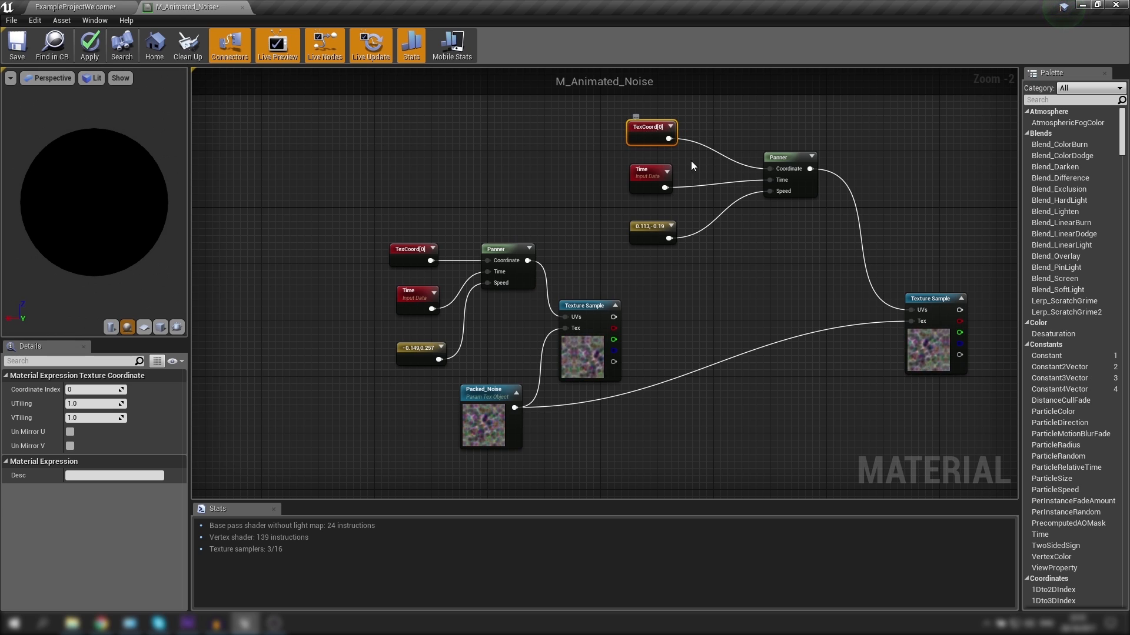
left_click(663, 273)
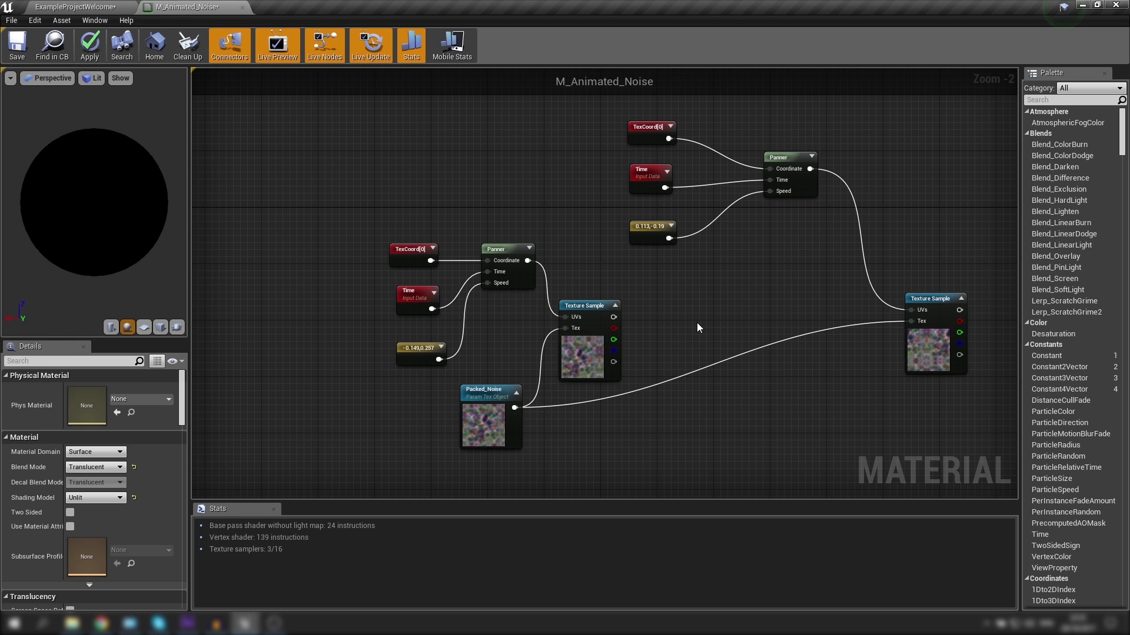
right_click(677, 290)
type("append")
key("Return")
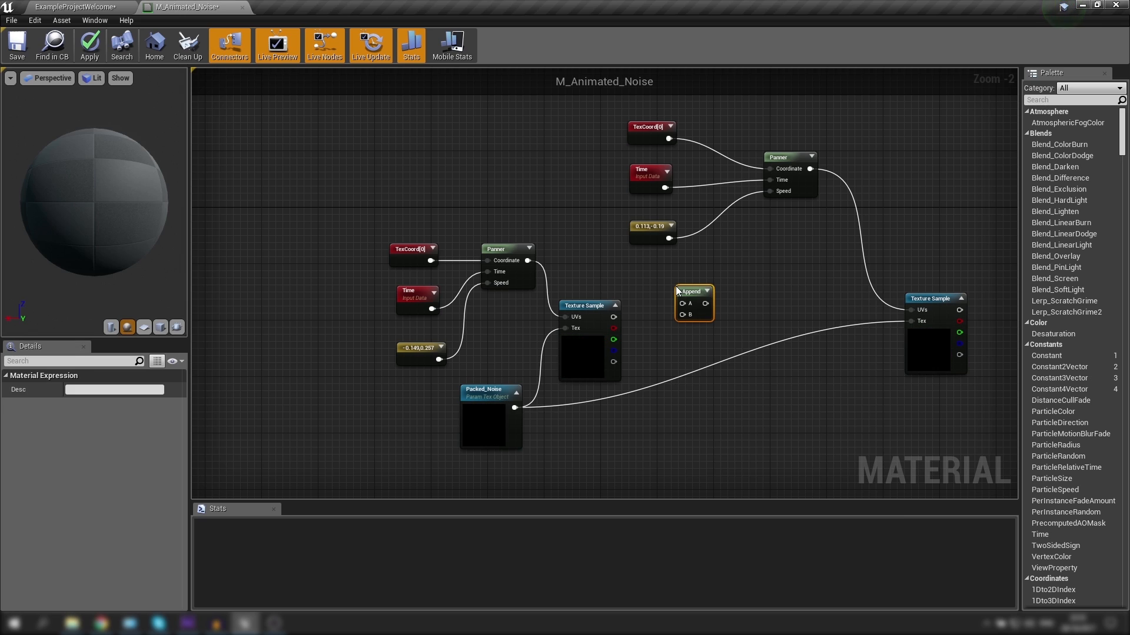
left_click_drag(613, 327, 682, 303)
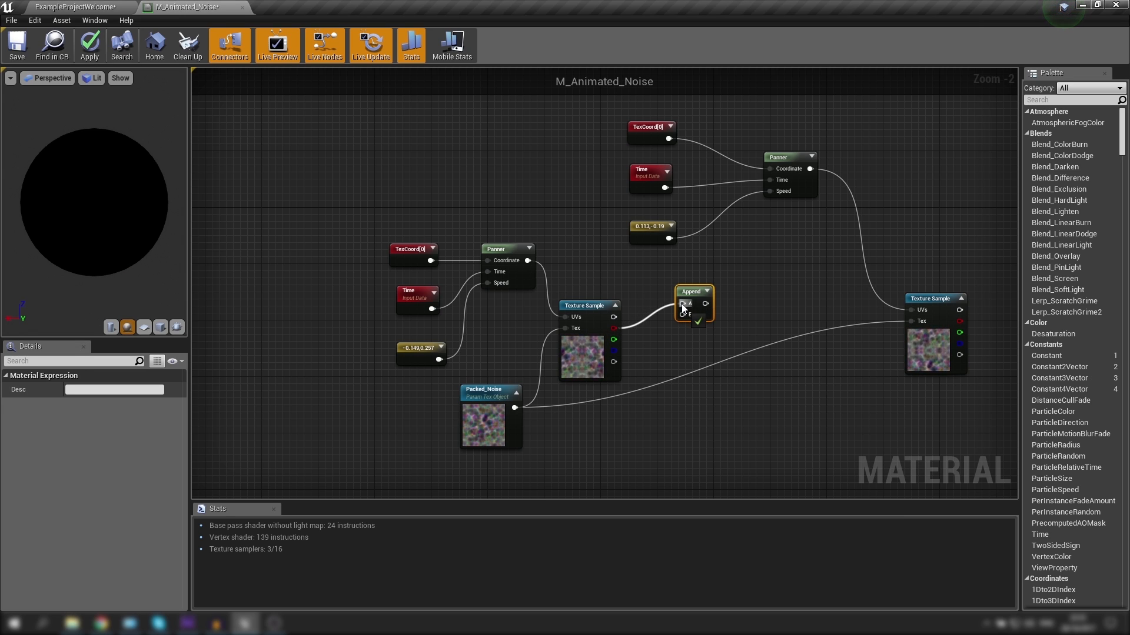
left_click_drag(614, 340, 685, 279)
left_click(824, 220)
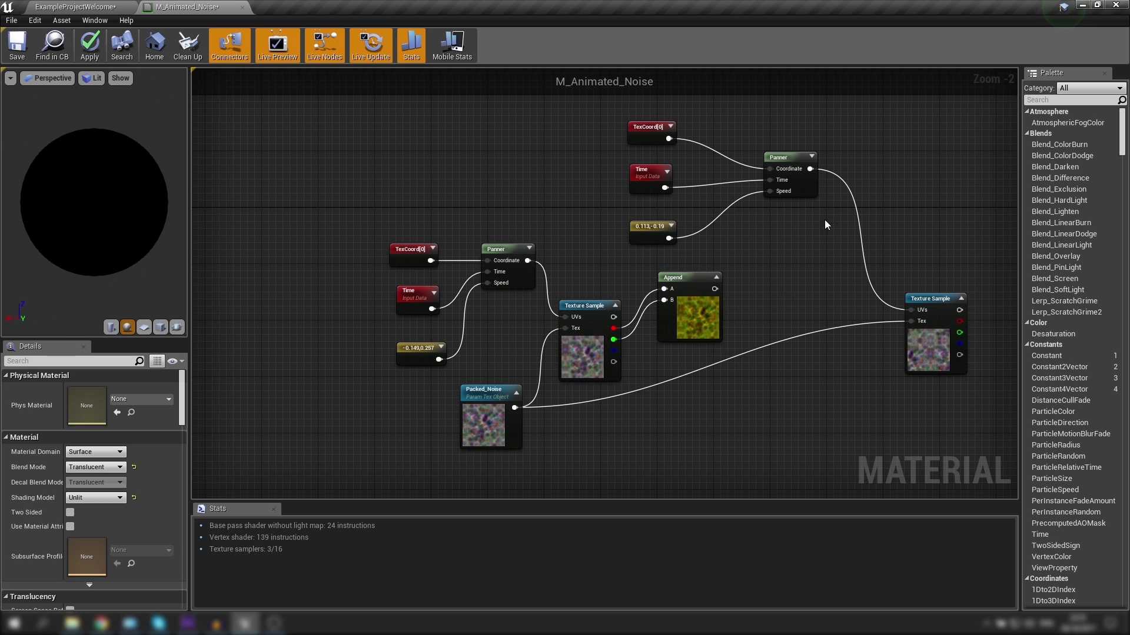
Insert an Add node that sums the upper TexCoord and the Append output, and connect it to the upper Panner's Coordinate.
right_click_drag(796, 127, 751, 145)
left_click(803, 177)
left_click(659, 164)
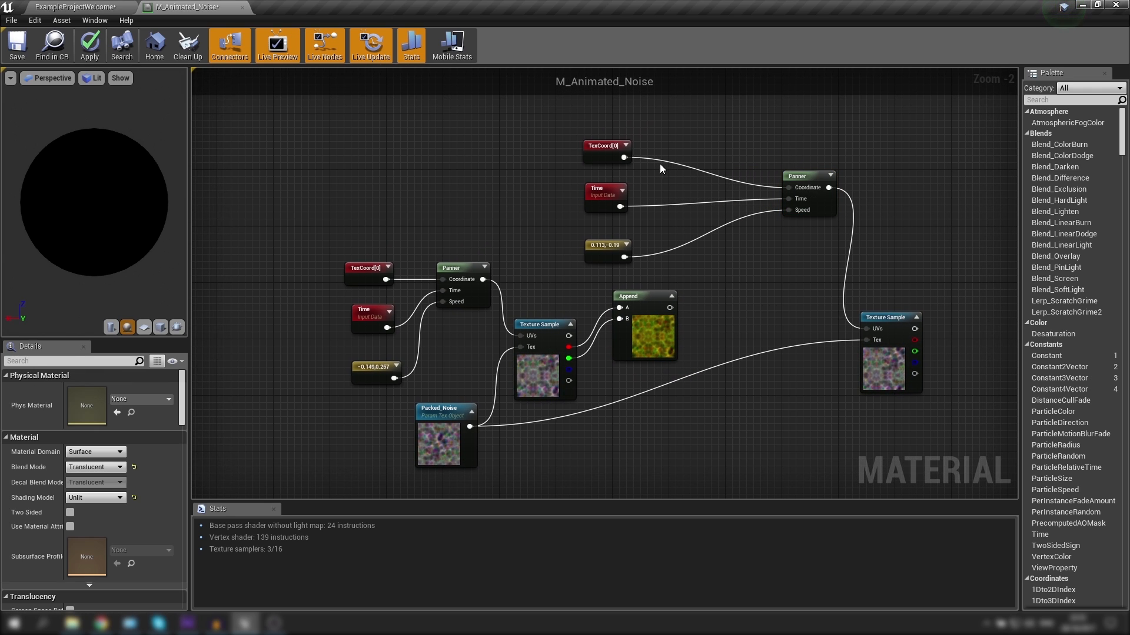
right_click(703, 147)
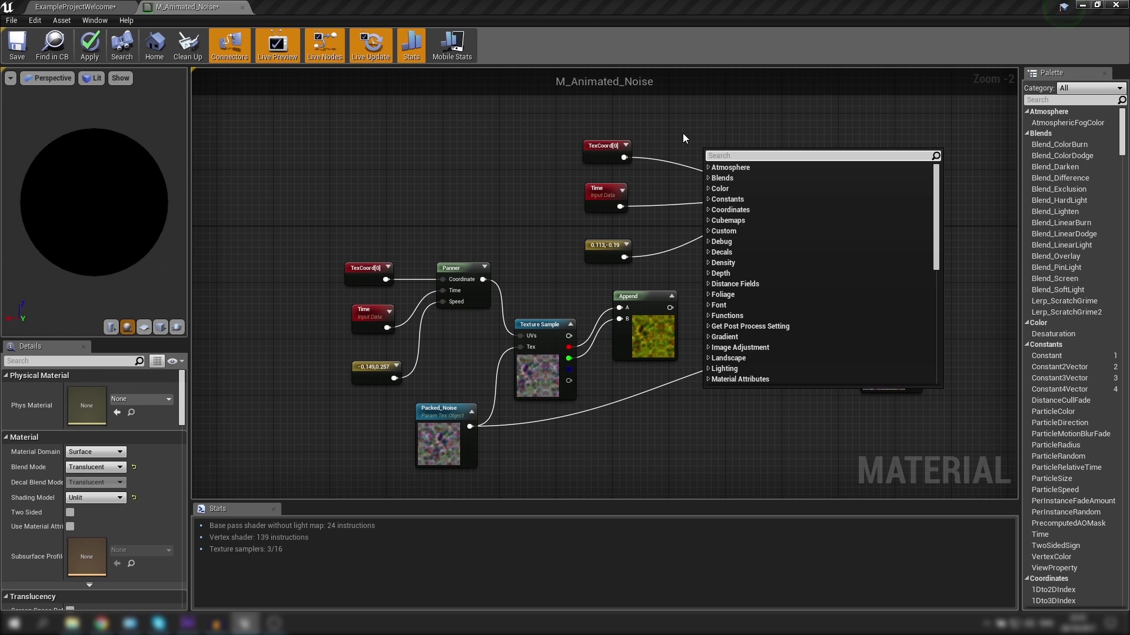
left_click(682, 133)
left_click(696, 149)
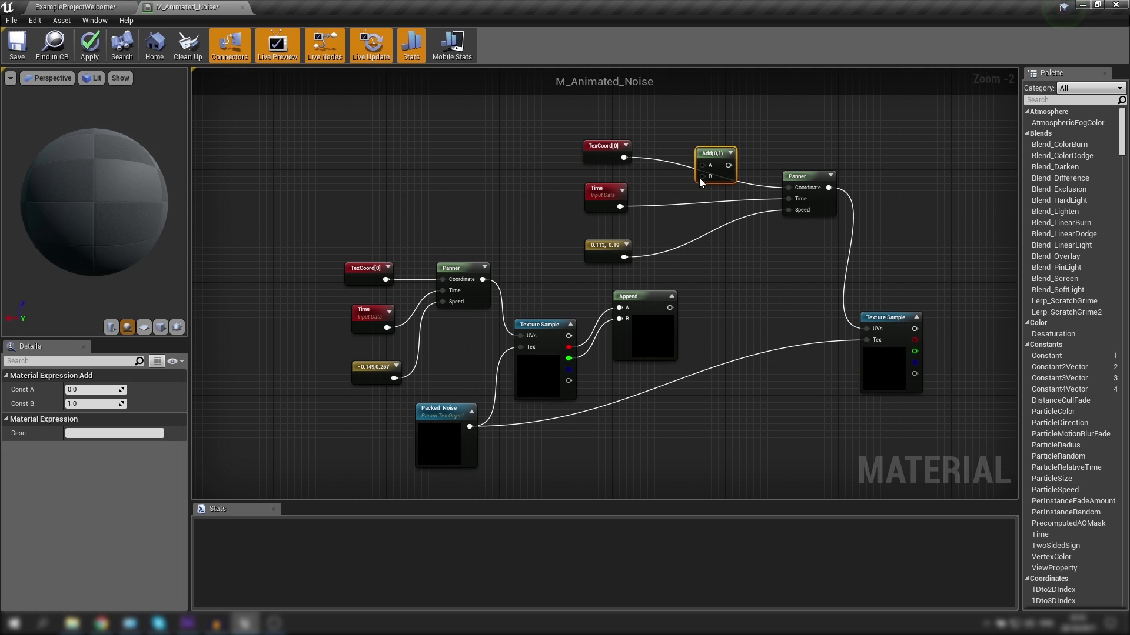
left_click_drag(624, 158, 702, 165)
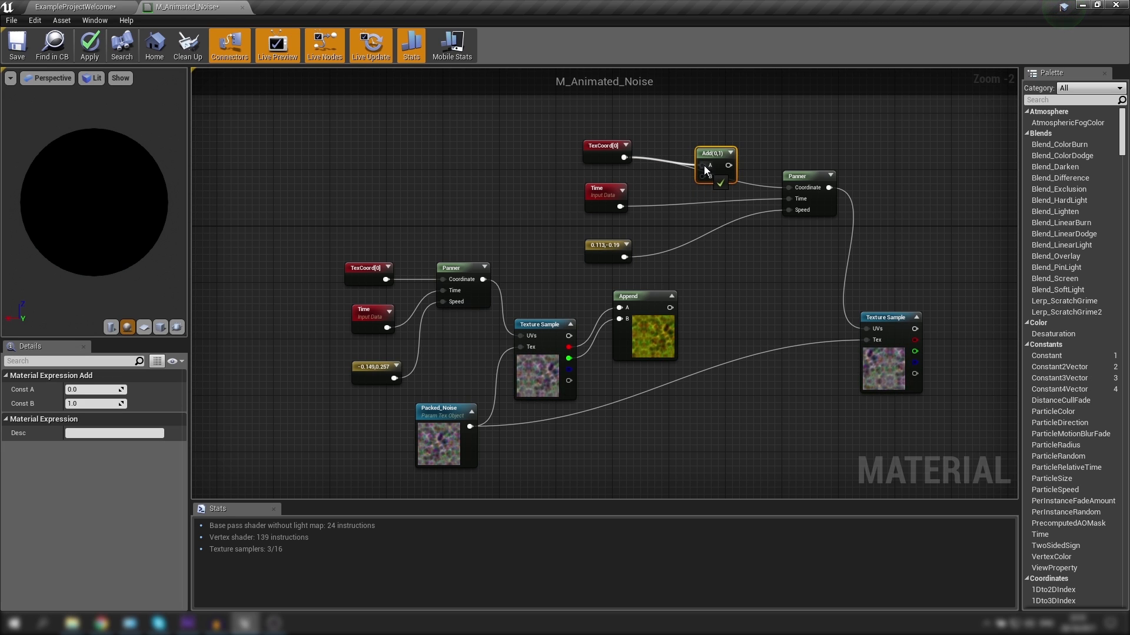
left_click_drag(670, 307, 790, 186)
left_click(764, 98)
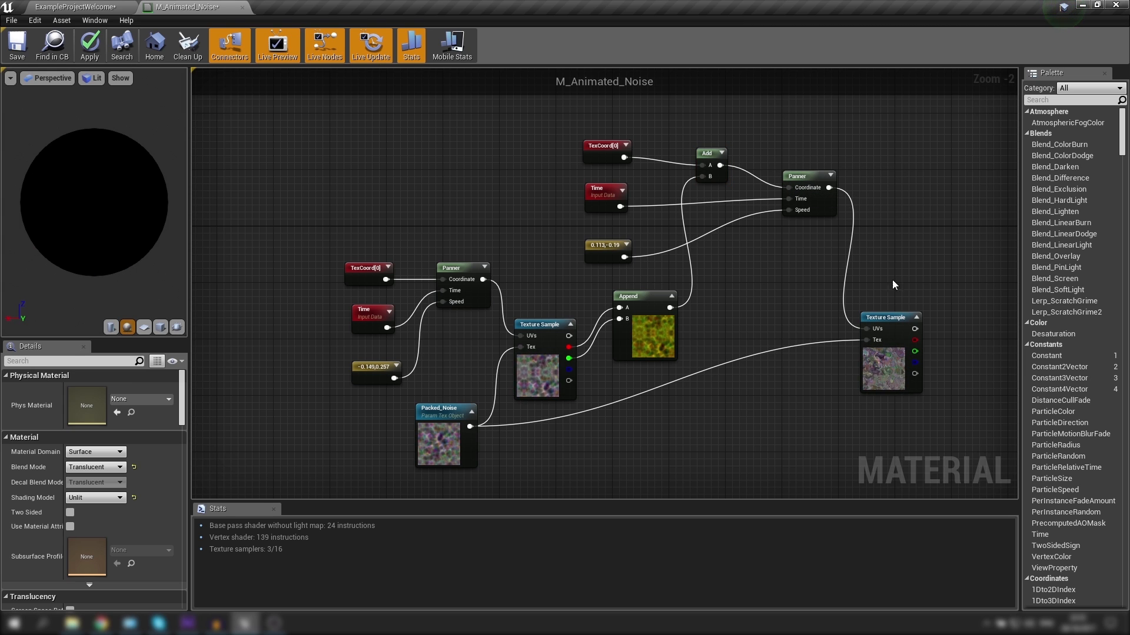
Move the upper Panner slightly farther away from the Add node.
left_click(890, 380)
scroll(630, 295, "up", 2)
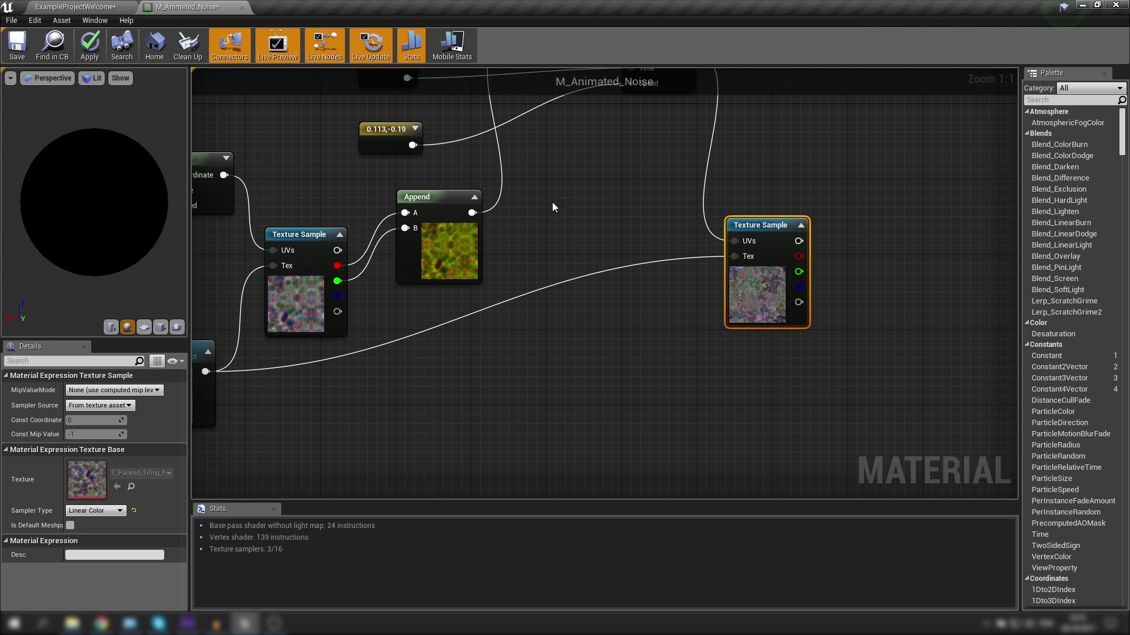
right_click_drag(552, 203, 623, 367)
left_click(624, 367)
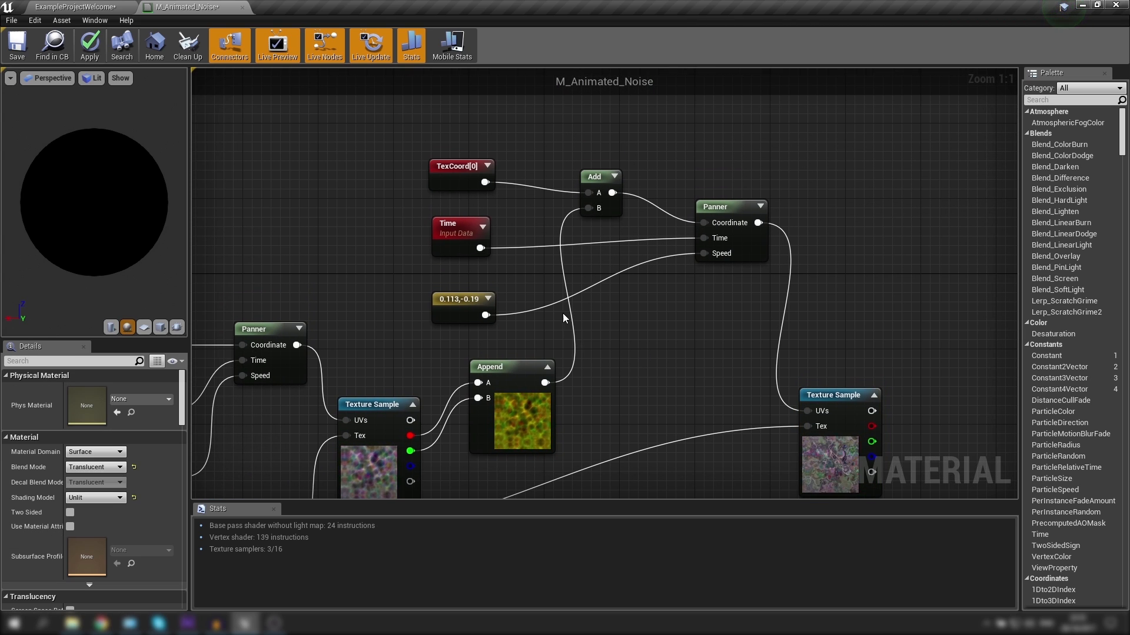
left_click_drag(737, 216, 774, 206)
left_click(691, 164)
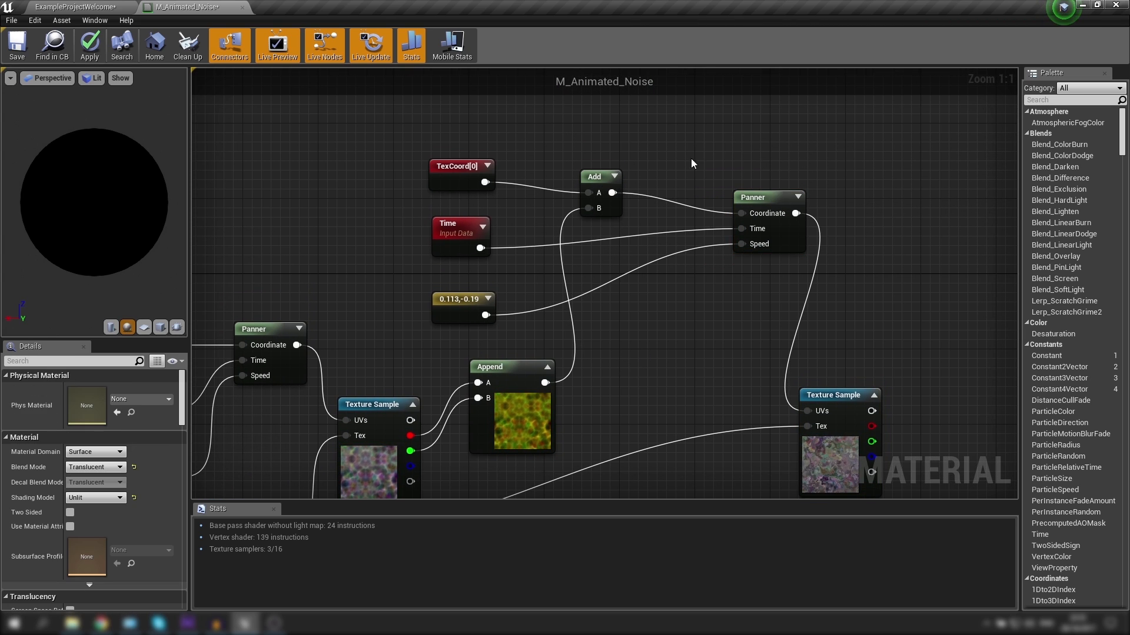
Add a Multiply node, shift the upper TexCoord, Time, constant and Add nodes upward, and place Multiply above Append.
left_click(636, 314)
left_click(648, 303)
right_click_drag(599, 161, 630, 210)
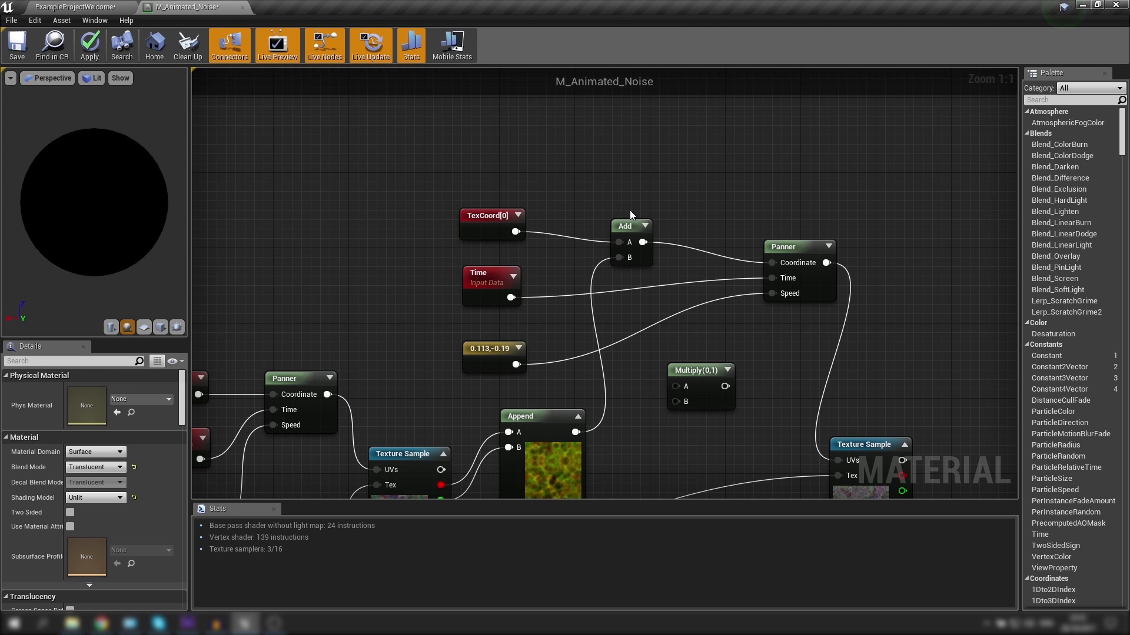
left_click(494, 356)
left_click_drag(642, 183, 441, 177)
left_click(565, 277)
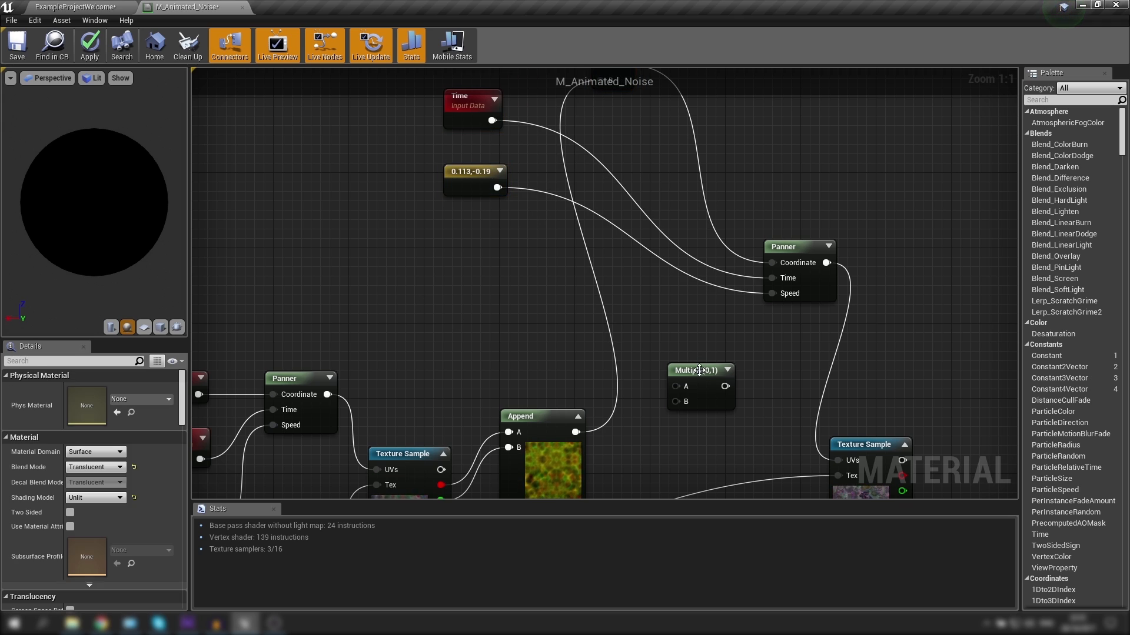
left_click_drag(693, 373, 620, 296)
Add a scalar parameter named UV_Distort beside the Multiply node and set its default value to 1.
left_click(480, 320)
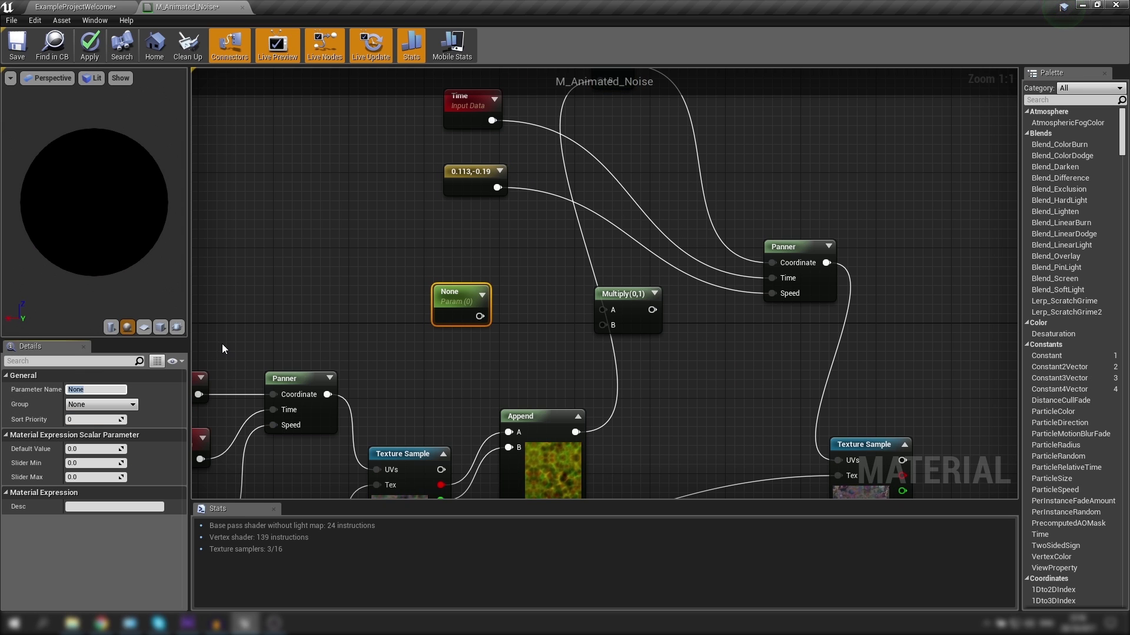
type("UV_Dis")
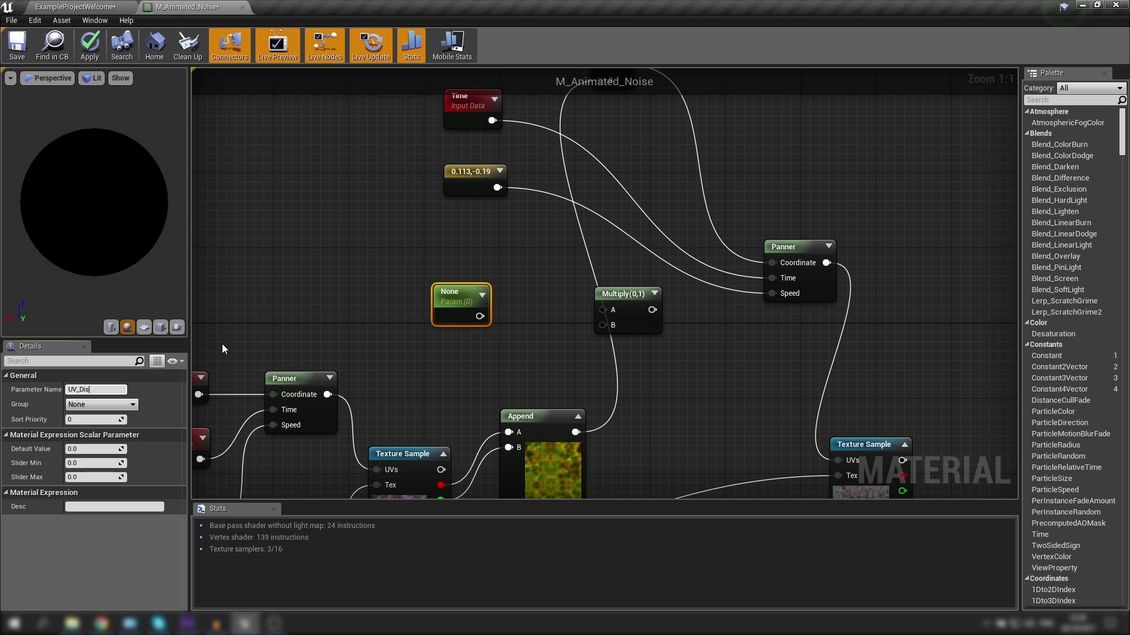
type("tort")
key("Return")
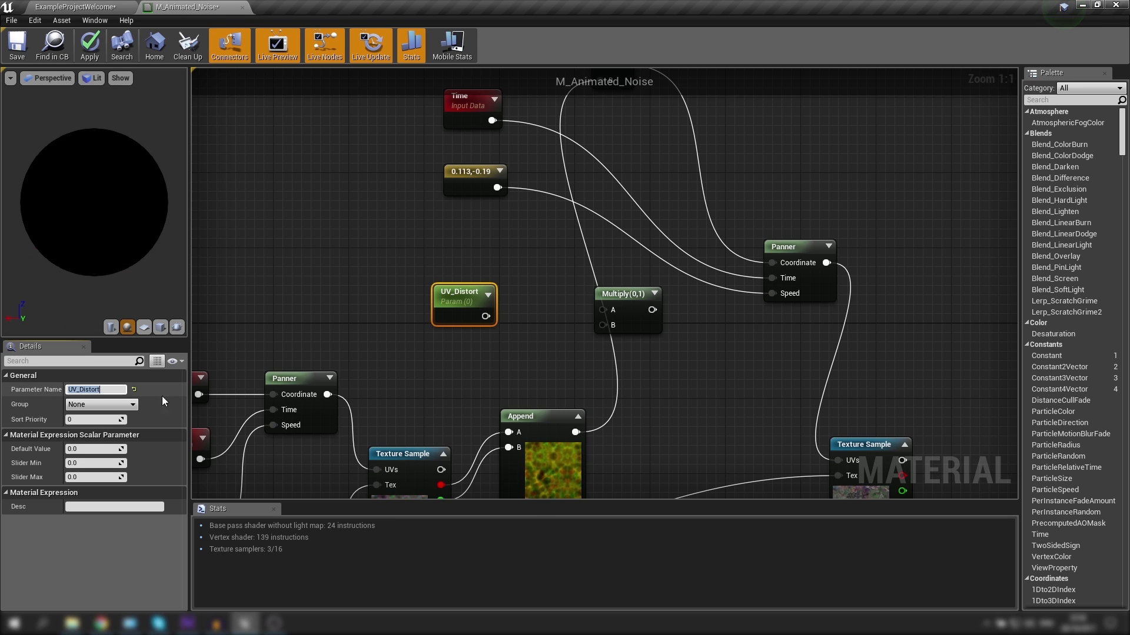
left_click(94, 448)
type("1")
key("Return")
left_click(460, 256)
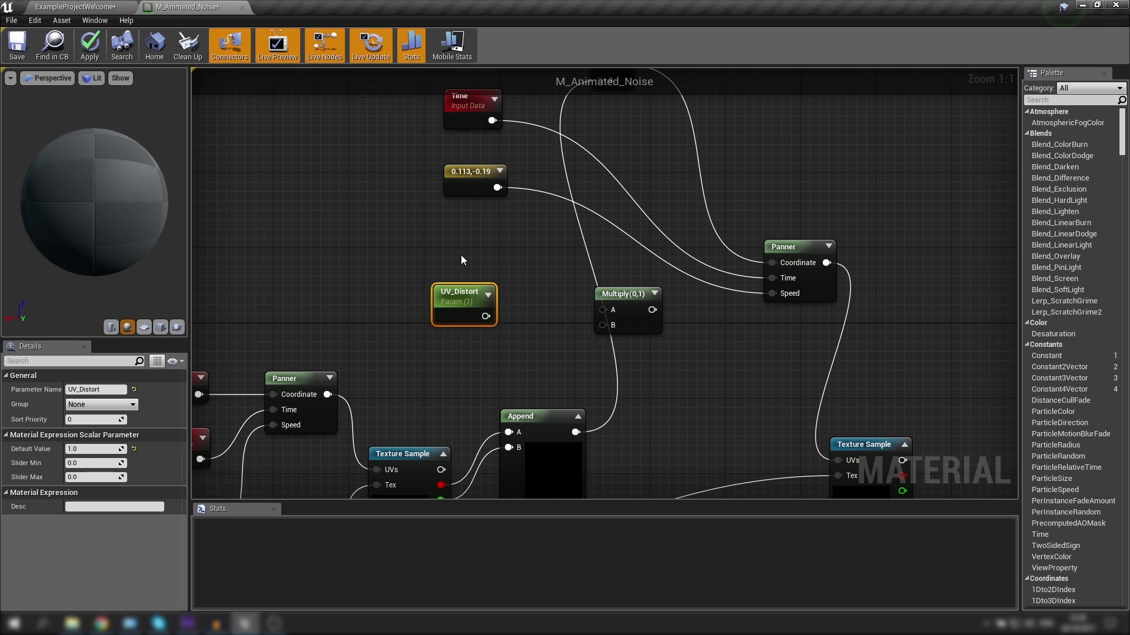
Reroute the Append output to Multiply's B, connect UV_Distort to its A, and feed the Multiply result into Add's B.
right_click_drag(630, 212, 638, 302)
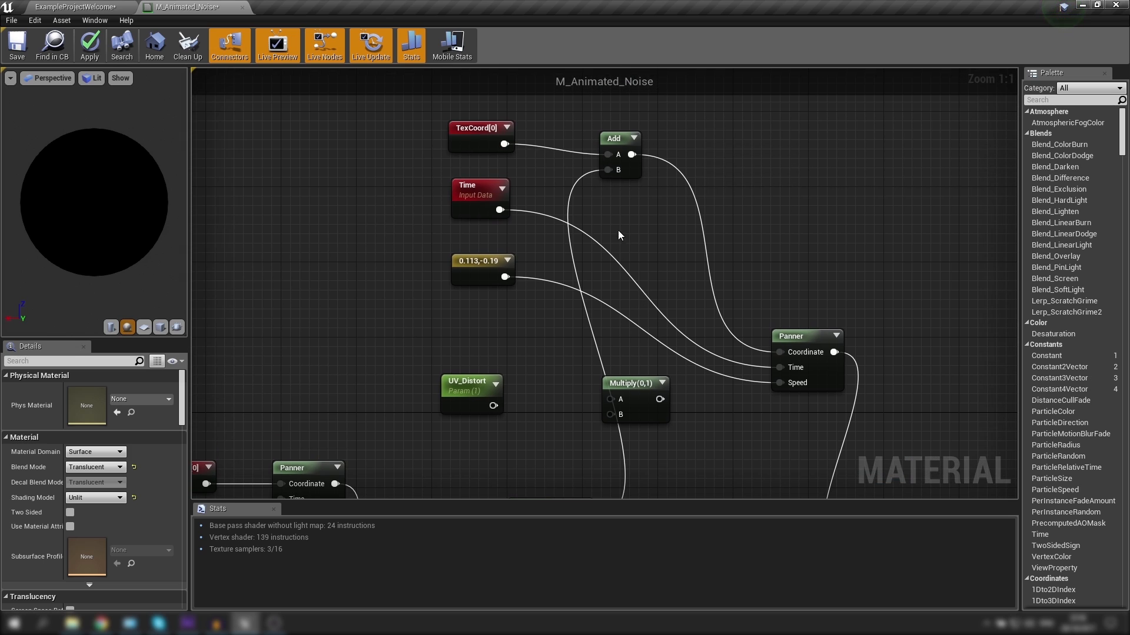
left_click_drag(608, 170, 610, 415, "ctrl")
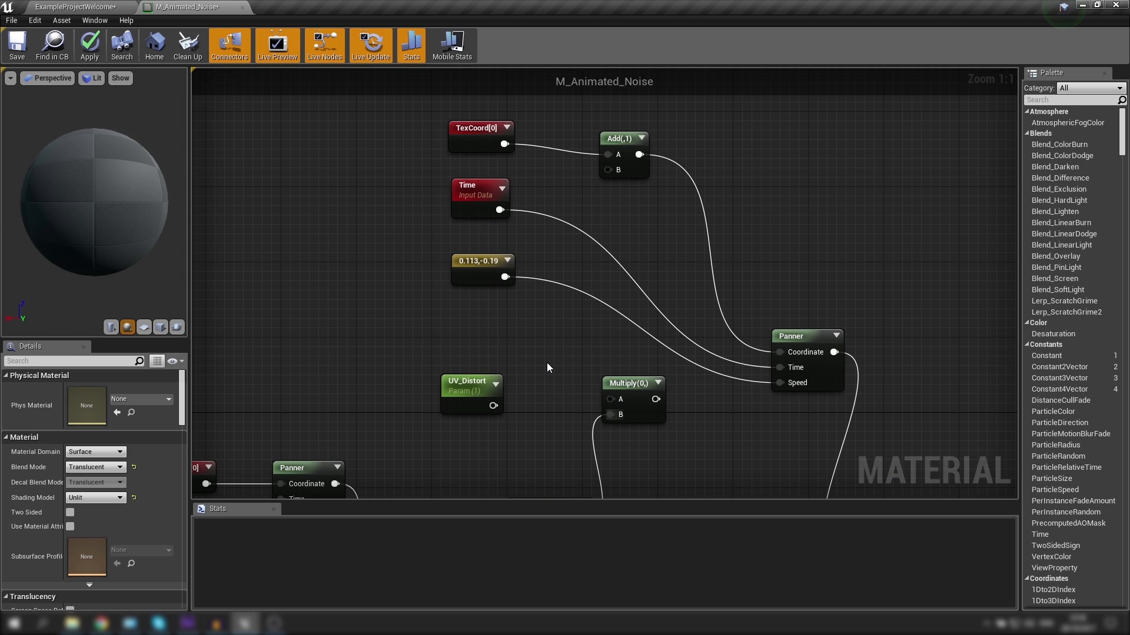
left_click_drag(494, 405, 610, 169)
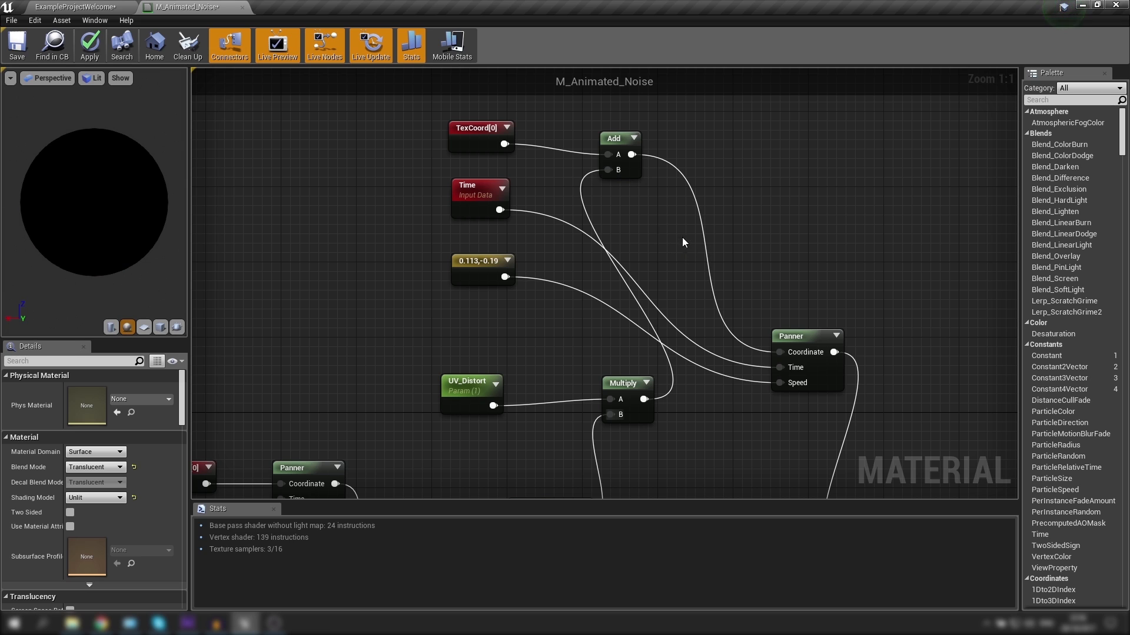
Move the upper Panner closer to the final Texture Sample, leaving more space after the Multiply node.
scroll(683, 238, "down", 1)
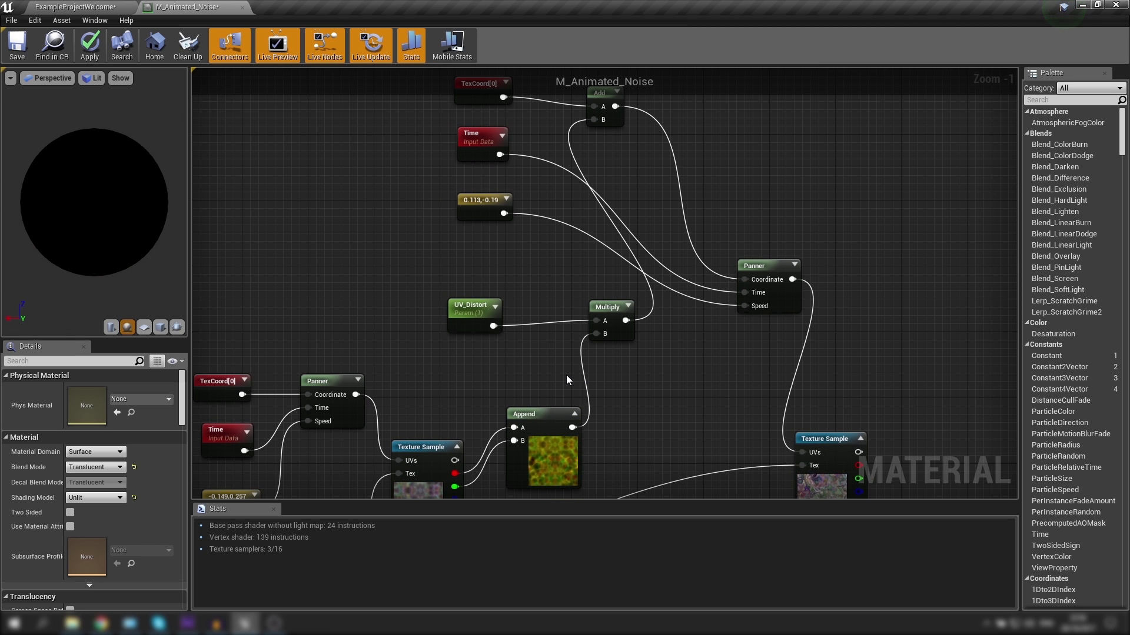
right_click_drag(566, 376, 525, 326)
right_click_drag(608, 144, 629, 254)
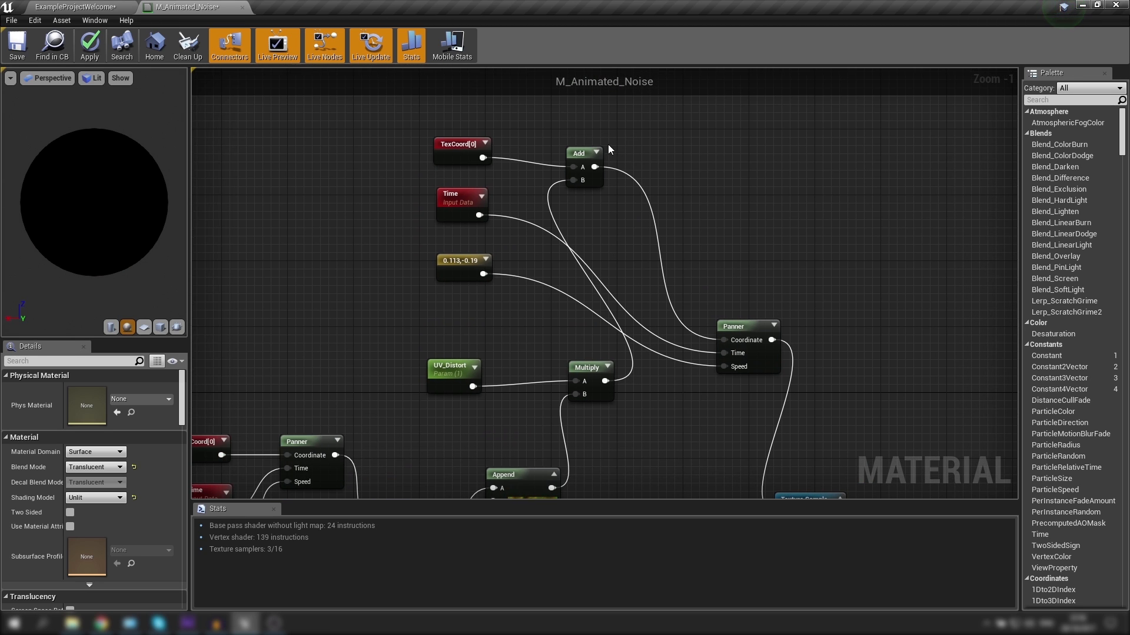
scroll(783, 281, "down", 2)
left_click_drag(833, 140, 704, 386)
left_click_drag(745, 187, 808, 200)
left_click(757, 106)
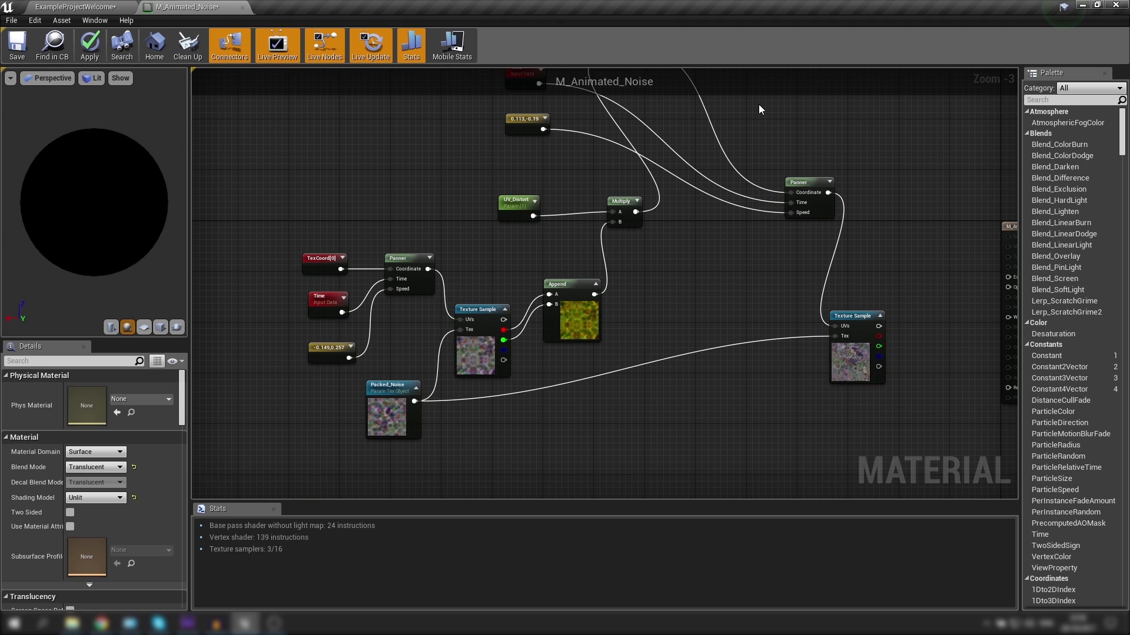
Move the upper TexCoord and Add nodes closer to the Panner, and align Time and the 0.113,-0.19 constant beneath them.
right_click_drag(757, 106, 776, 223)
left_click_drag(662, 137, 520, 254)
left_click_drag(643, 162, 765, 246)
left_click_drag(649, 264, 704, 353)
left_click_drag(671, 317, 733, 412)
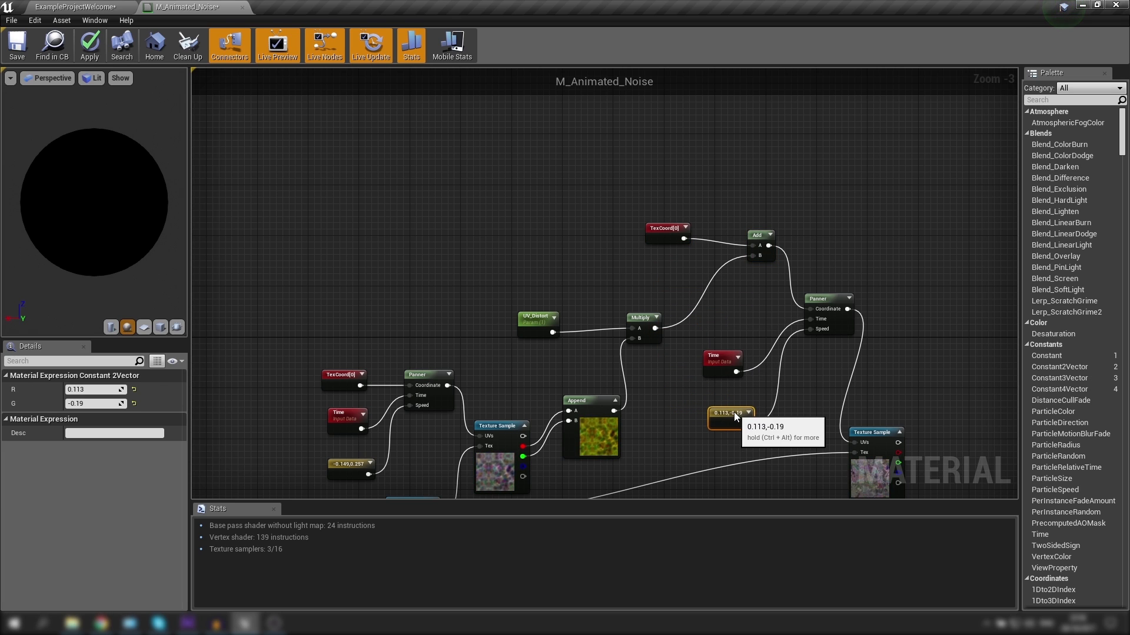
left_click(727, 323)
left_click_drag(719, 357, 726, 354)
left_click(563, 294)
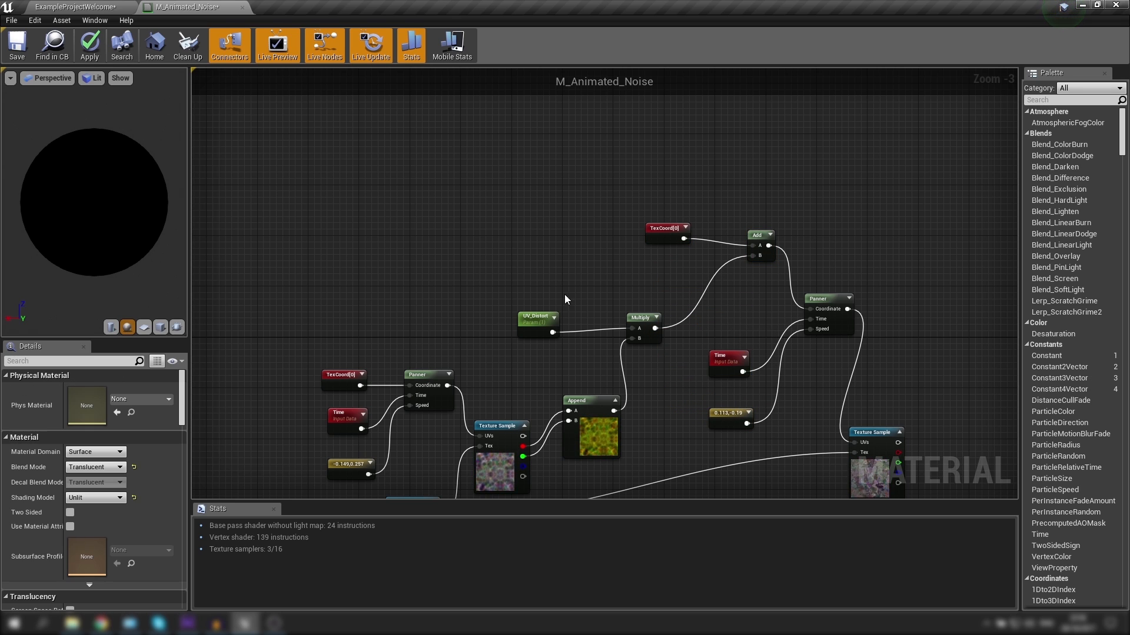
Add a TimeWithSpeedVariable function node and place it just before the Time node that feeds the lower Panner.
right_click_drag(614, 153, 544, 141)
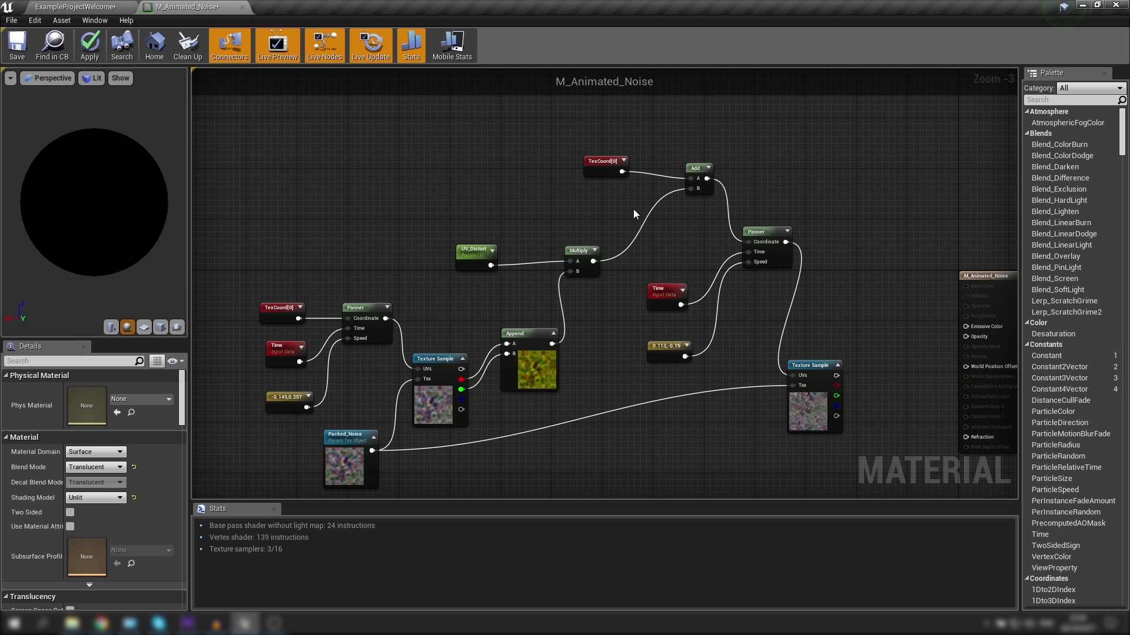
right_click_drag(394, 214, 469, 205)
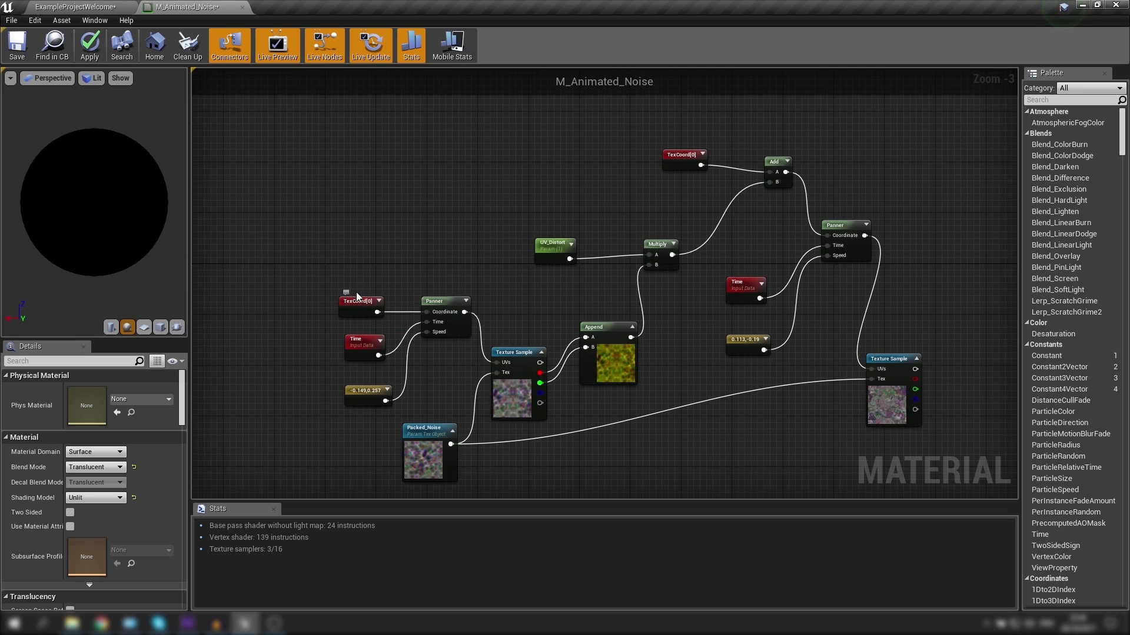
right_click_drag(302, 210, 398, 179)
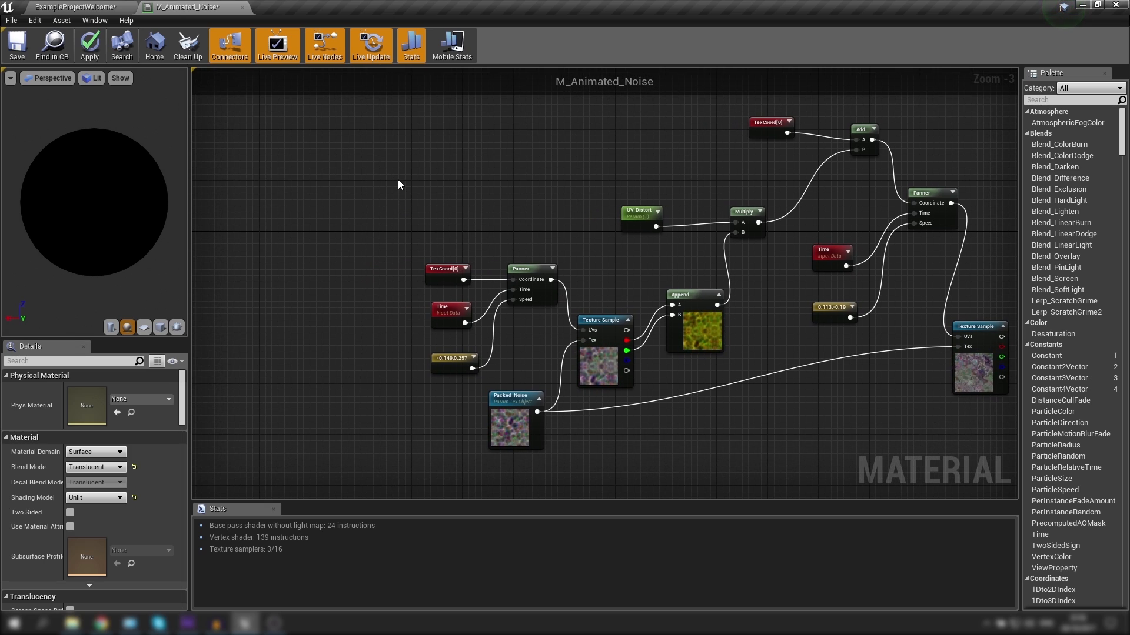
right_click(390, 233)
type("times")
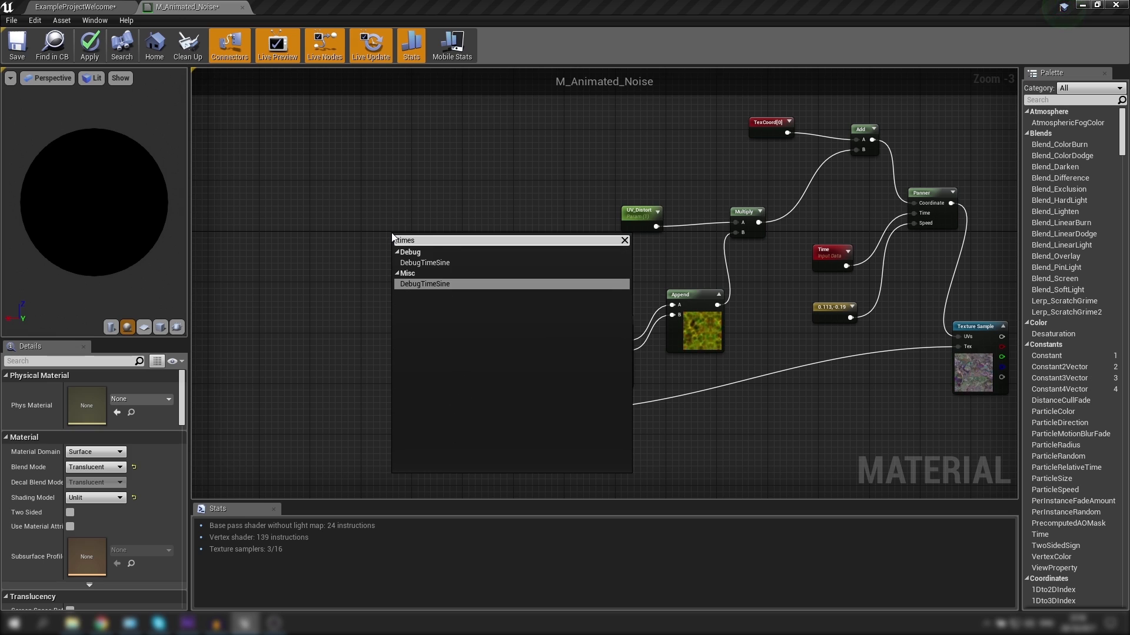
key("BackSpace")
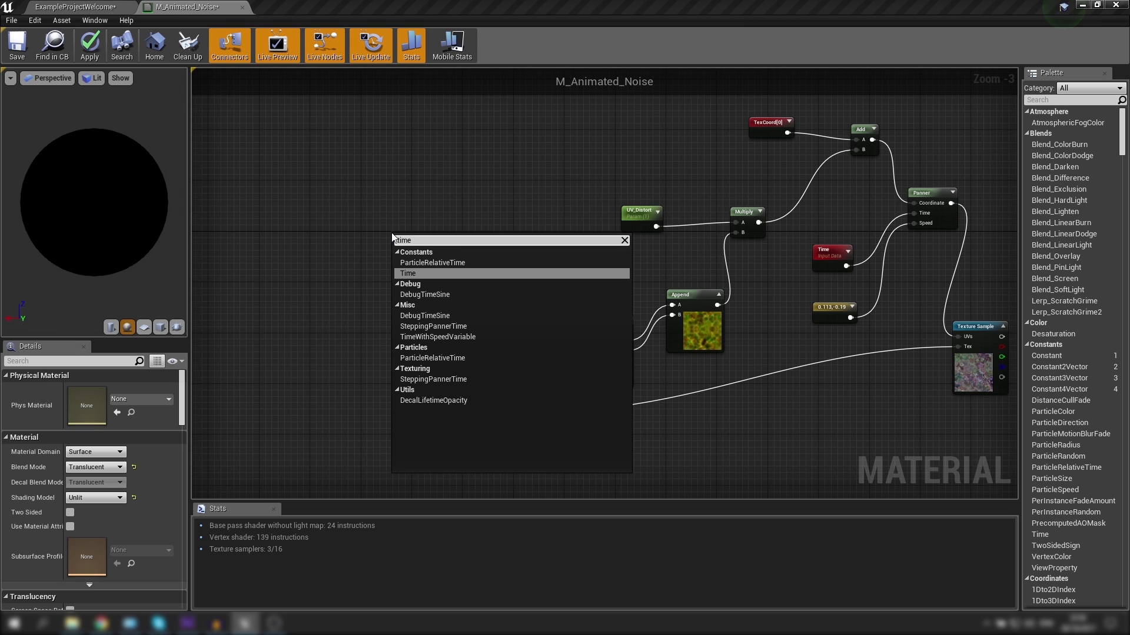
left_click(435, 336)
left_click_drag(414, 234, 359, 304)
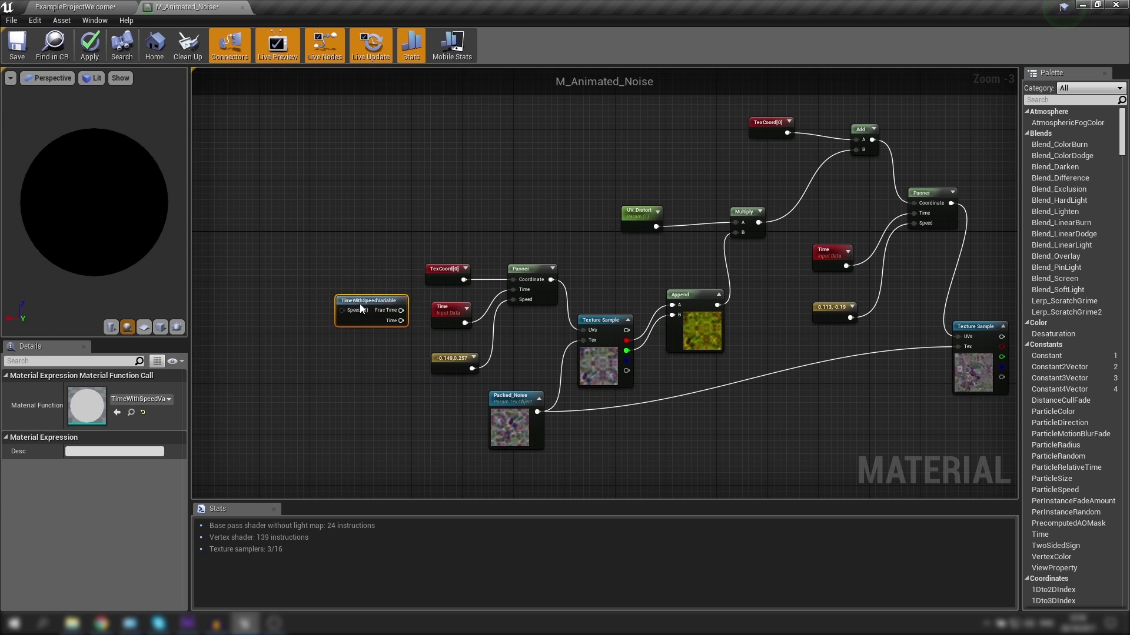
left_click(280, 270)
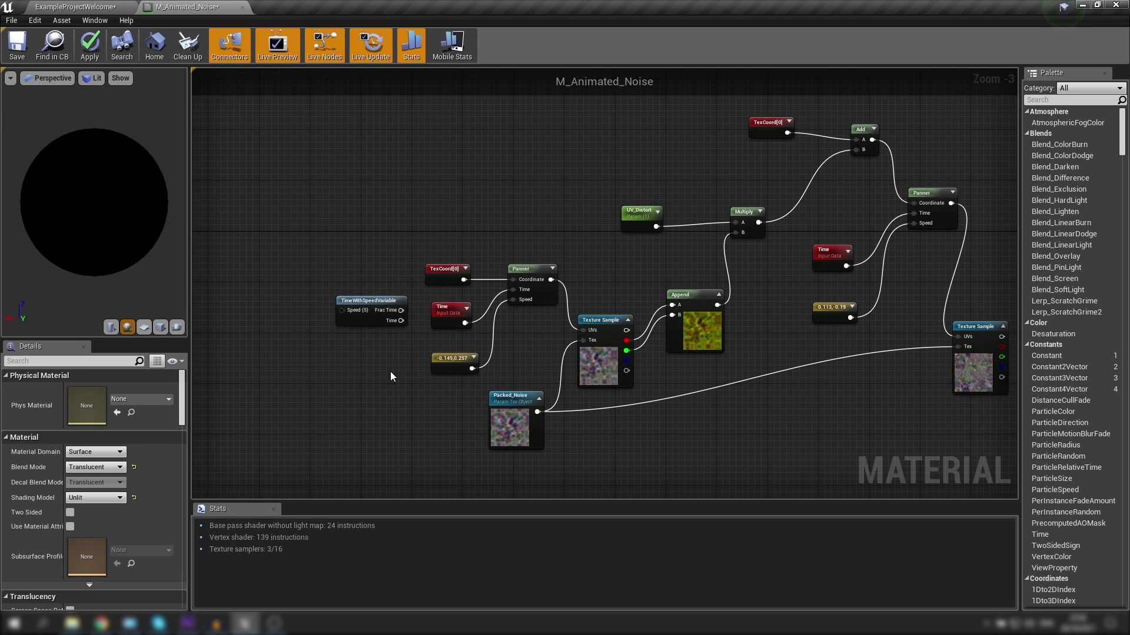
Add a scalar parameter node in front of the TimeWithSpeedVariable node's Speed input.
right_click_drag(370, 218, 408, 187)
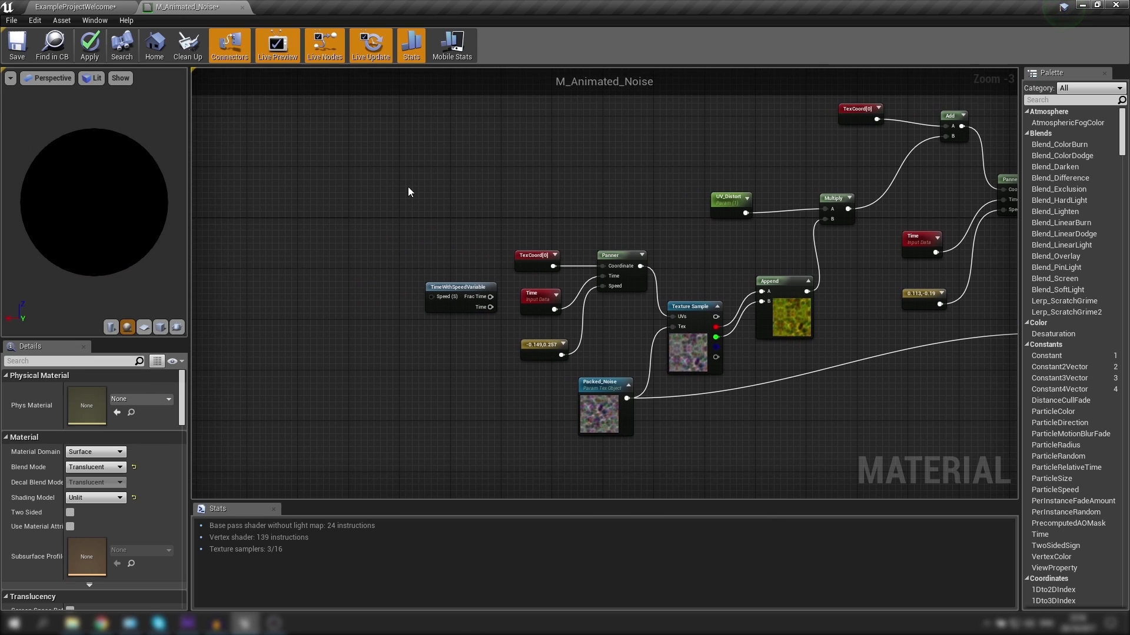
left_click(336, 277)
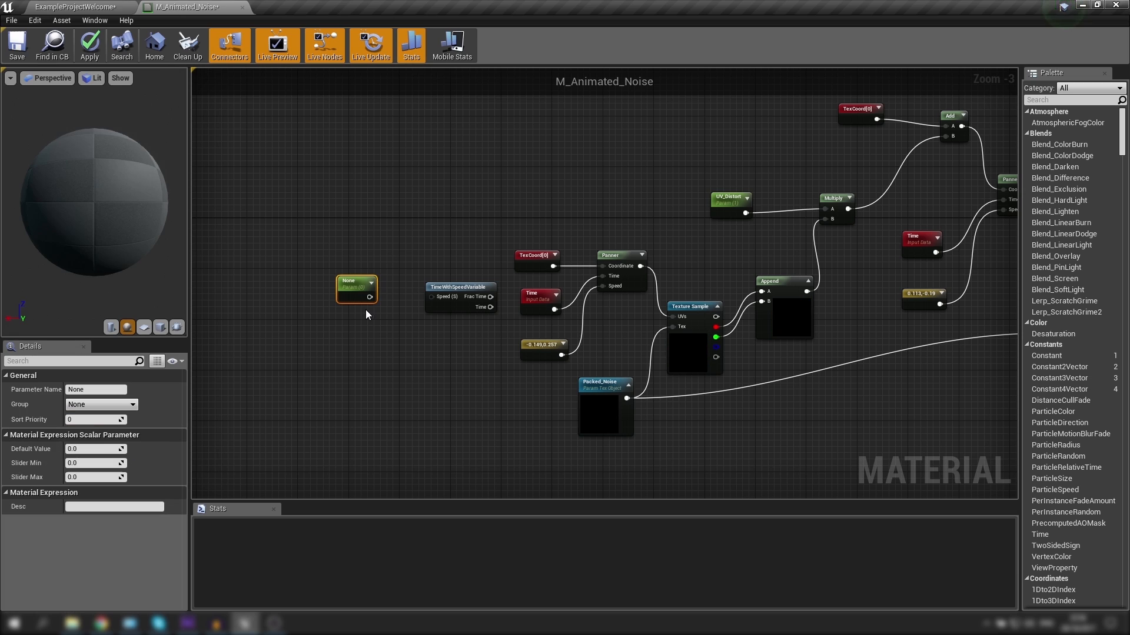
Name the newly added scalar parameter Speed_Multiplier.
left_click(365, 310)
left_click(343, 298)
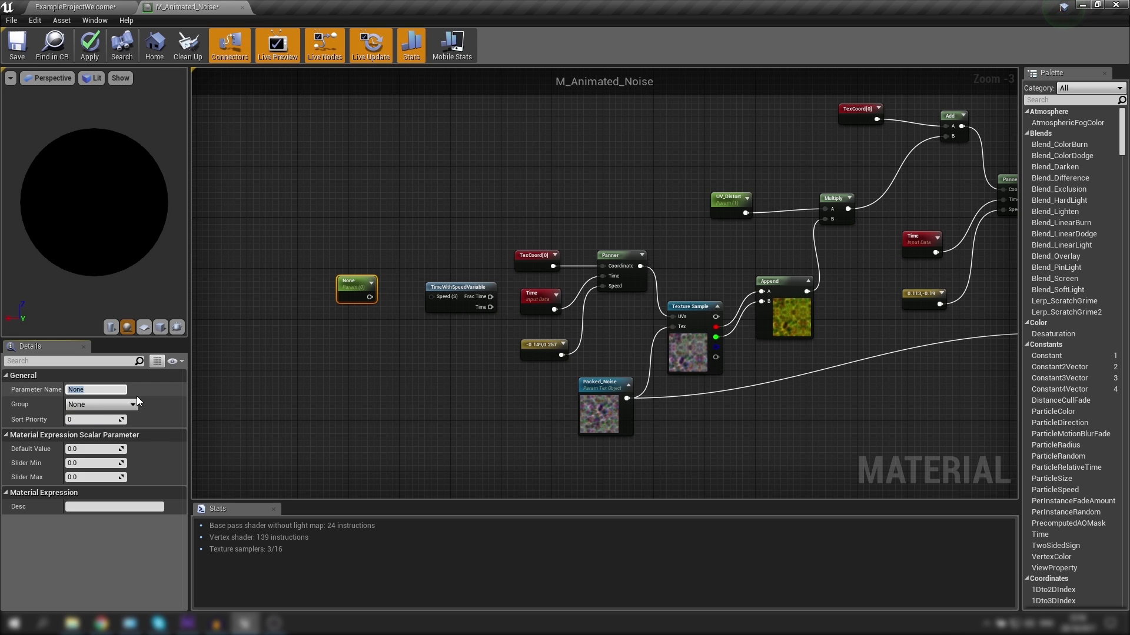
type("Speed_Mu")
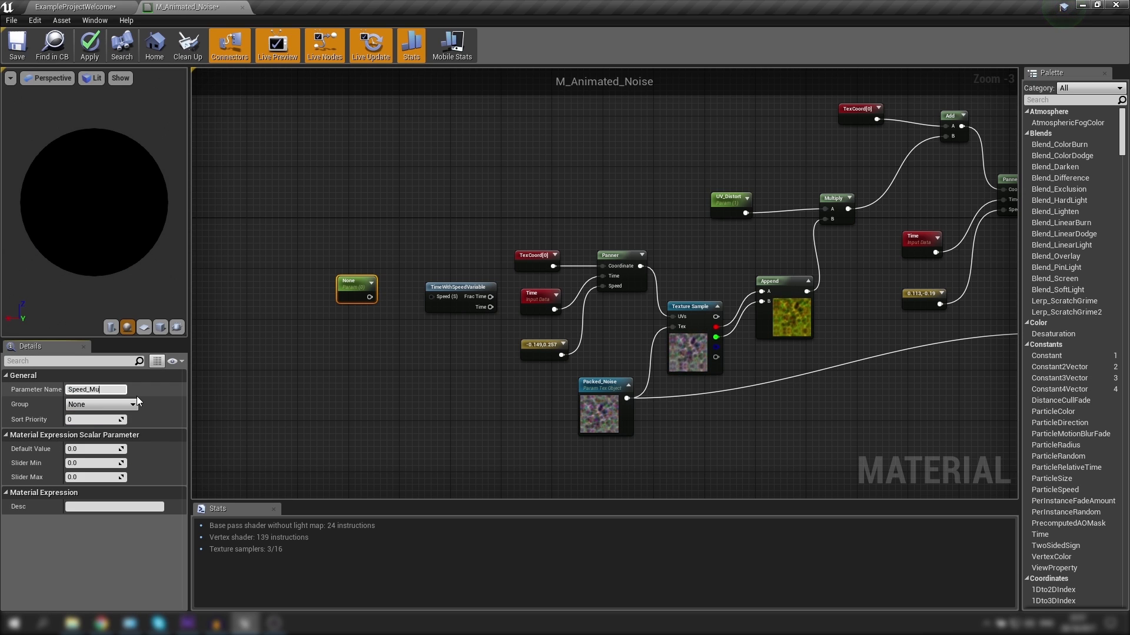
type("ltiplier")
key("Return")
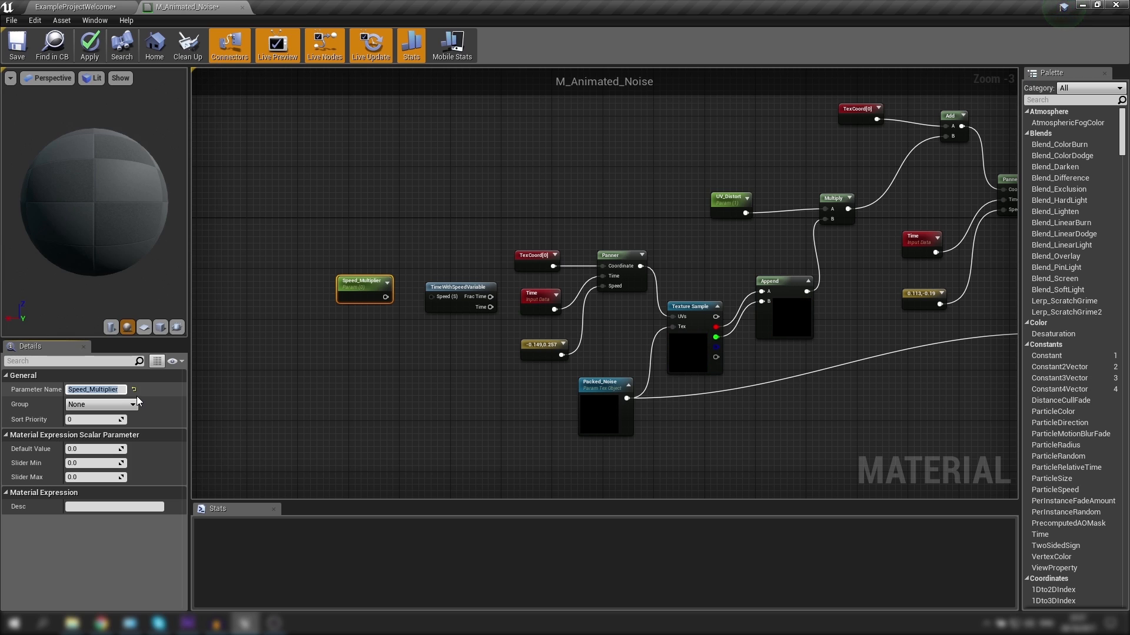
Connect Speed_Multiplier to the Speed input of TimeWithSpeedVariable, and its Time output to the first Panner's Time input.
left_click(425, 280)
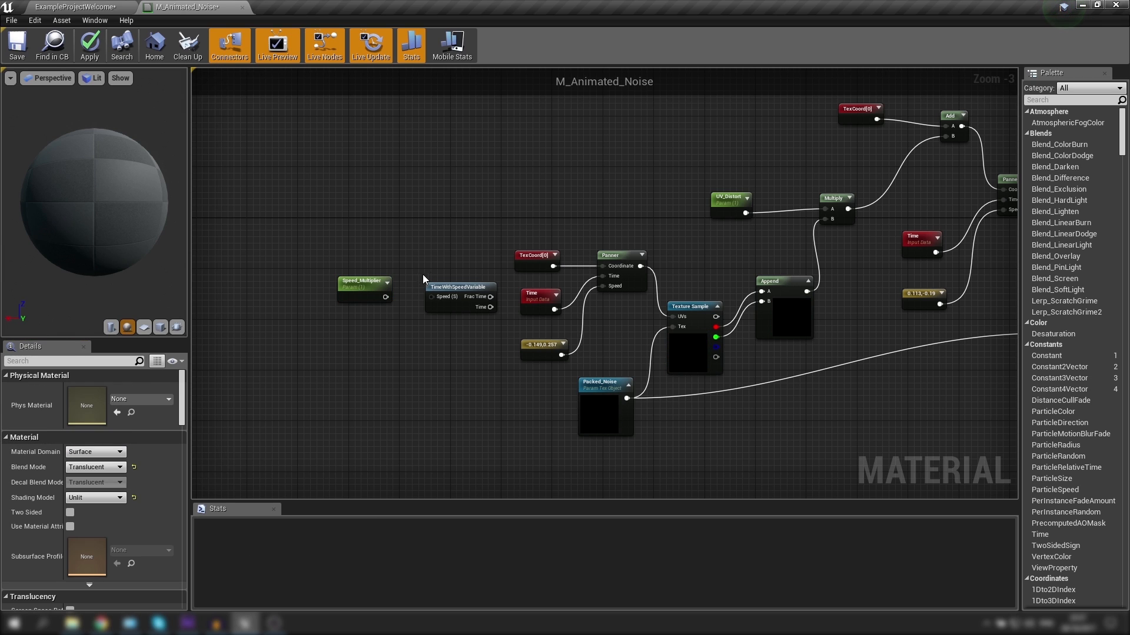
left_click_drag(384, 297, 434, 297)
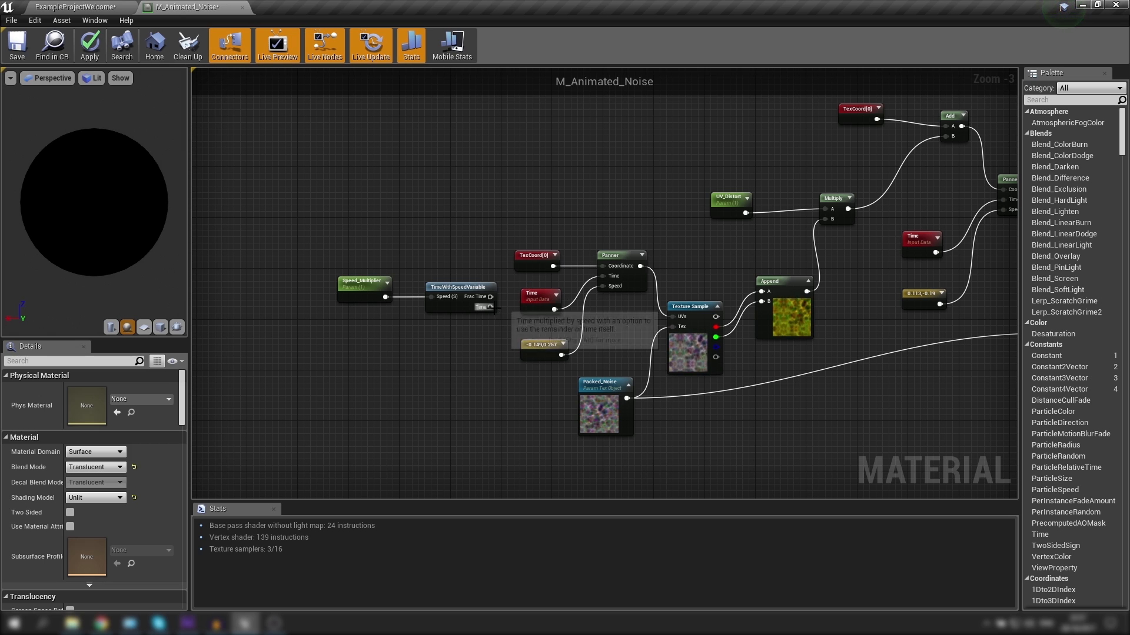
left_click_drag(490, 307, 602, 276)
Delete the Time node of the first Panner and move Speed_Multiplier and TimeWithSpeedVariable closer to that Panner.
left_click(538, 303)
left_click_drag(539, 303, 463, 355)
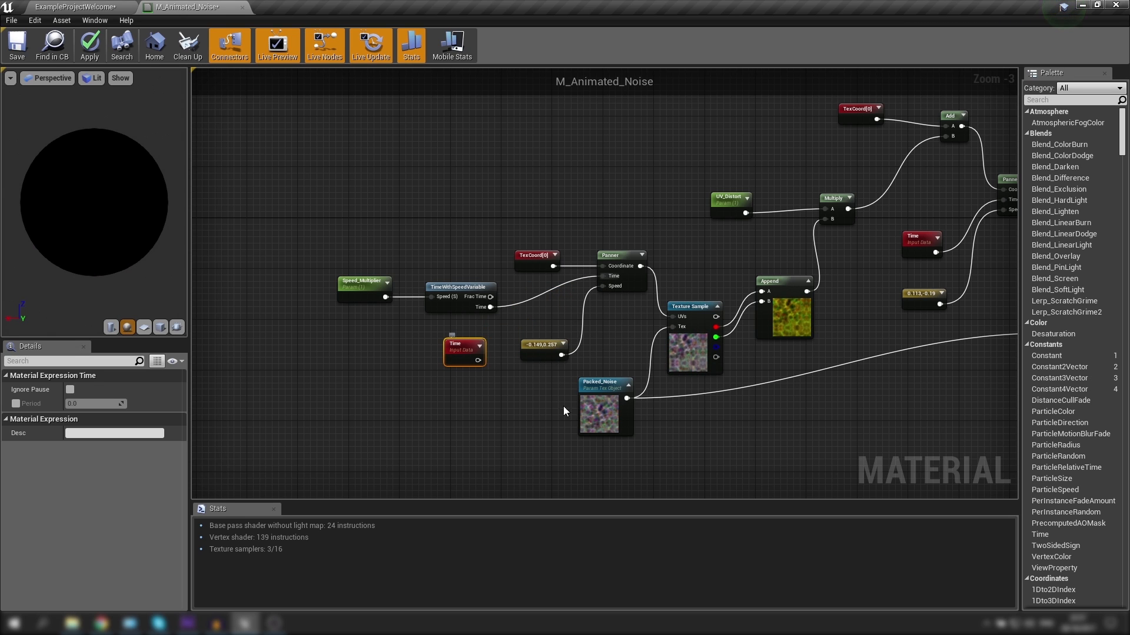
key("Delete")
left_click_drag(453, 274, 382, 310)
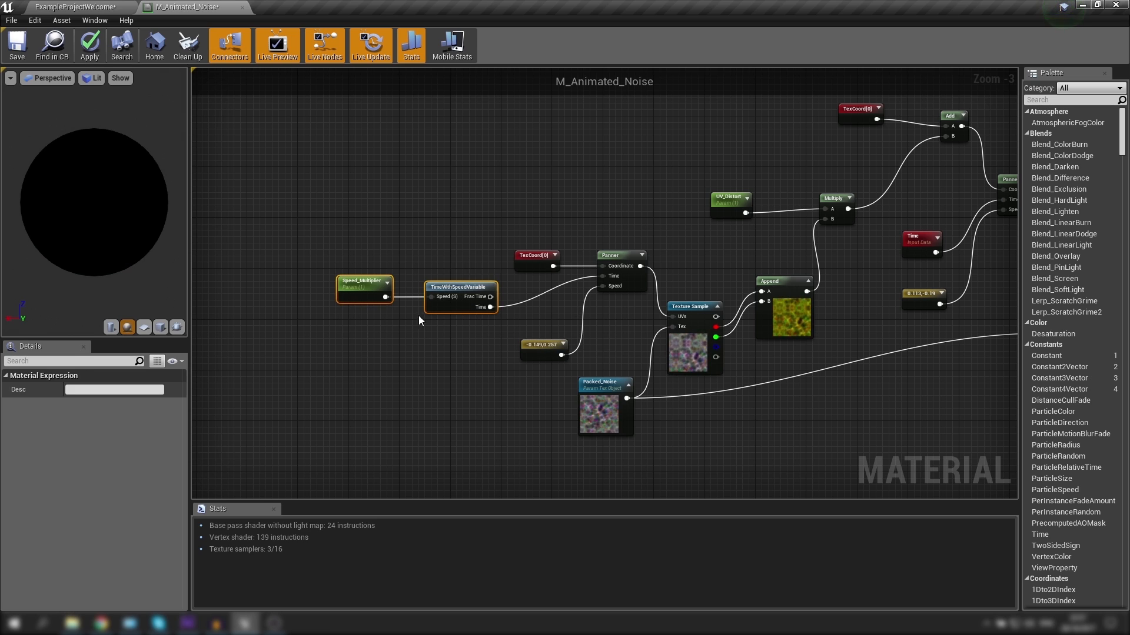
left_click_drag(463, 290, 526, 292)
Duplicate the Speed_Multiplier and TimeWithSpeedVariable pair beside the second Panner.
right_click_drag(640, 192, 481, 157)
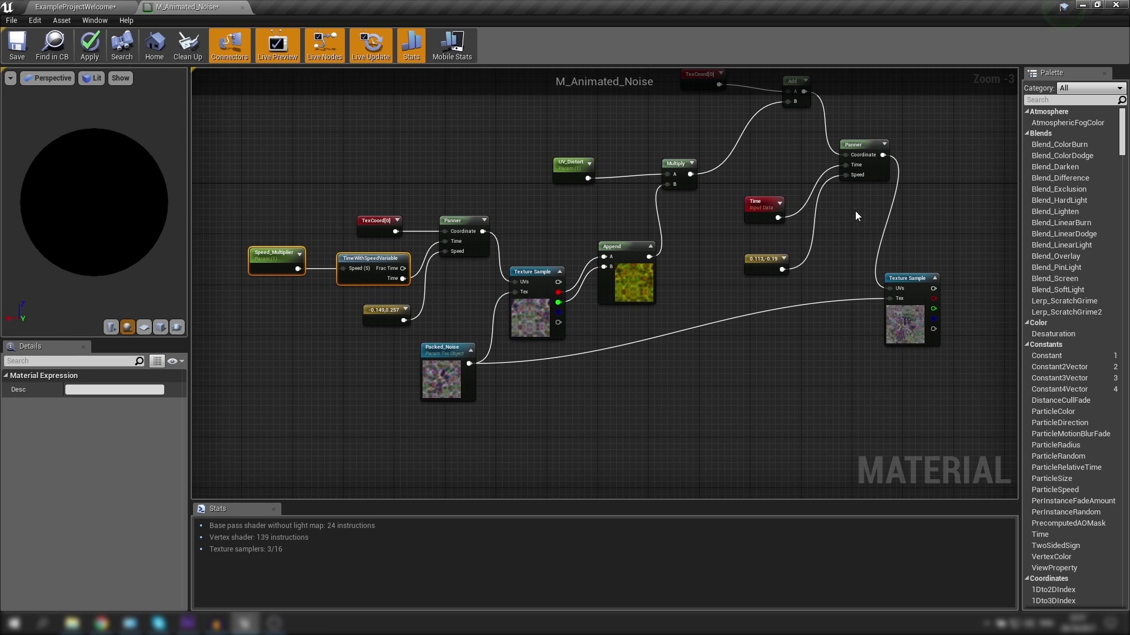
left_click(731, 141)
left_click_drag(393, 247, 253, 280)
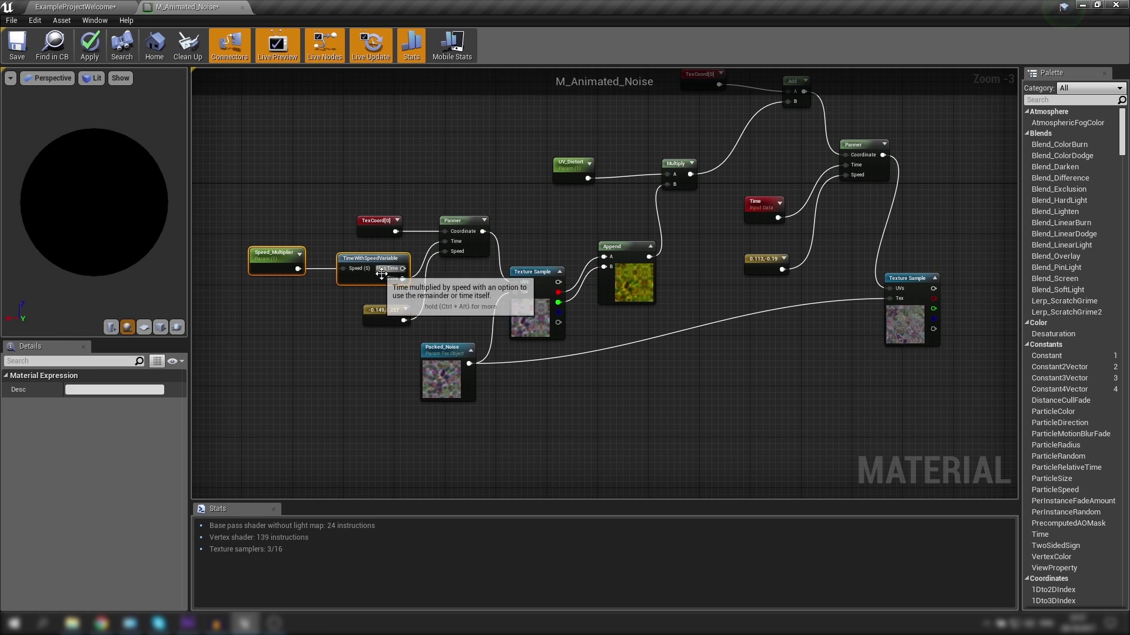
left_click(379, 251)
left_click_drag(376, 246, 283, 288)
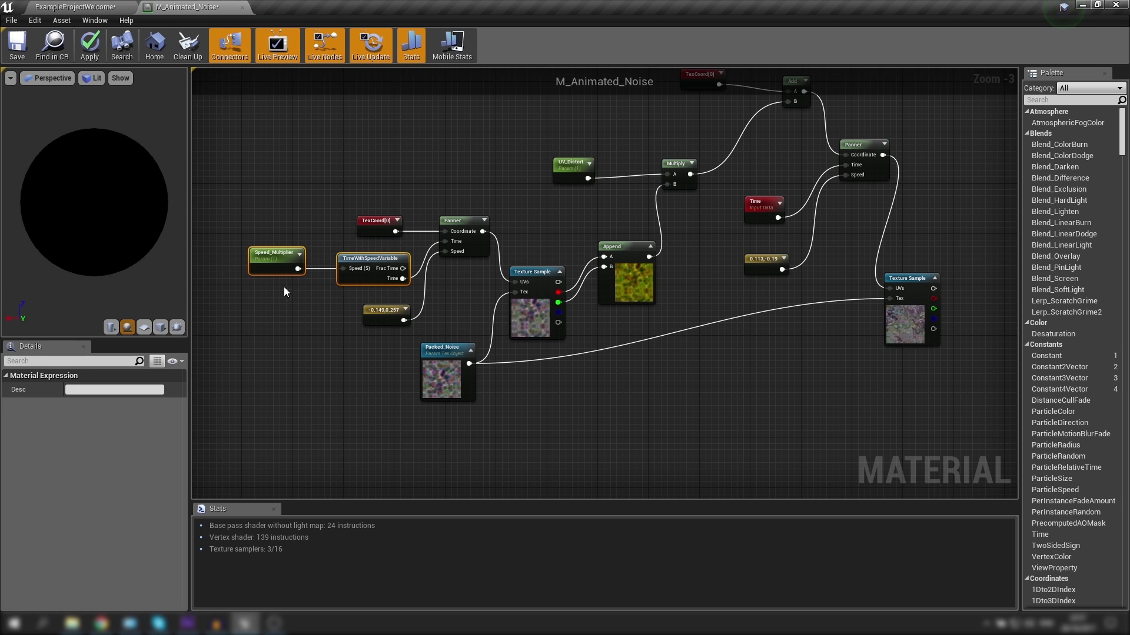
key("ctrl+c")
key("ctrl+v")
right_click_drag(704, 214, 586, 273)
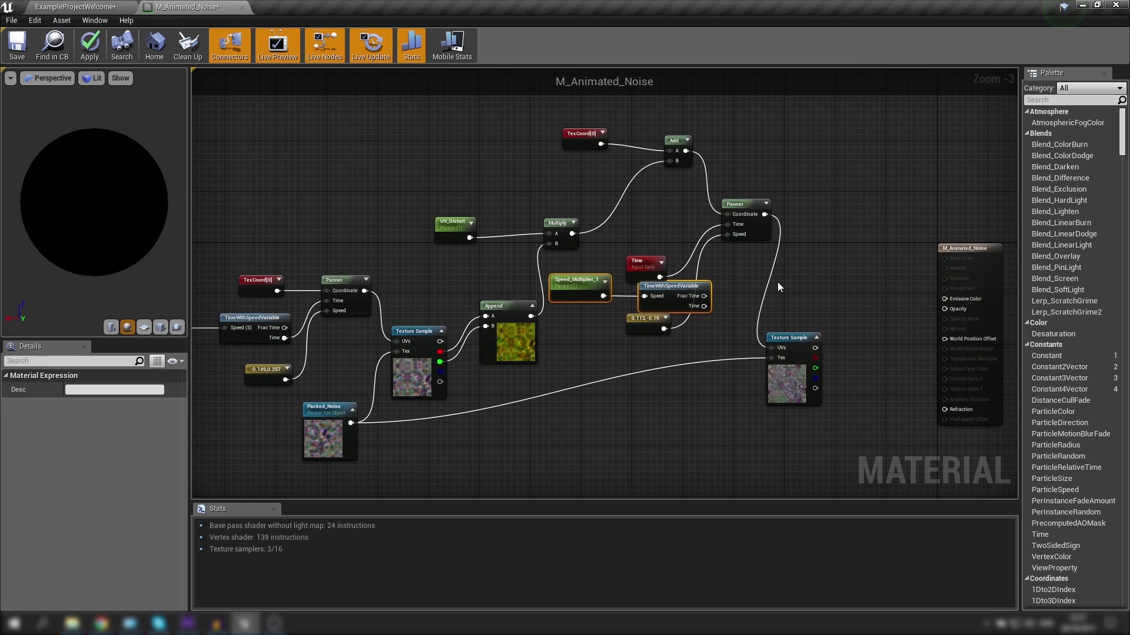
Spread out the second Panner, its Texture Sample and its Time node to make room for the pasted pair.
left_click(838, 216)
left_click_drag(756, 221, 826, 228)
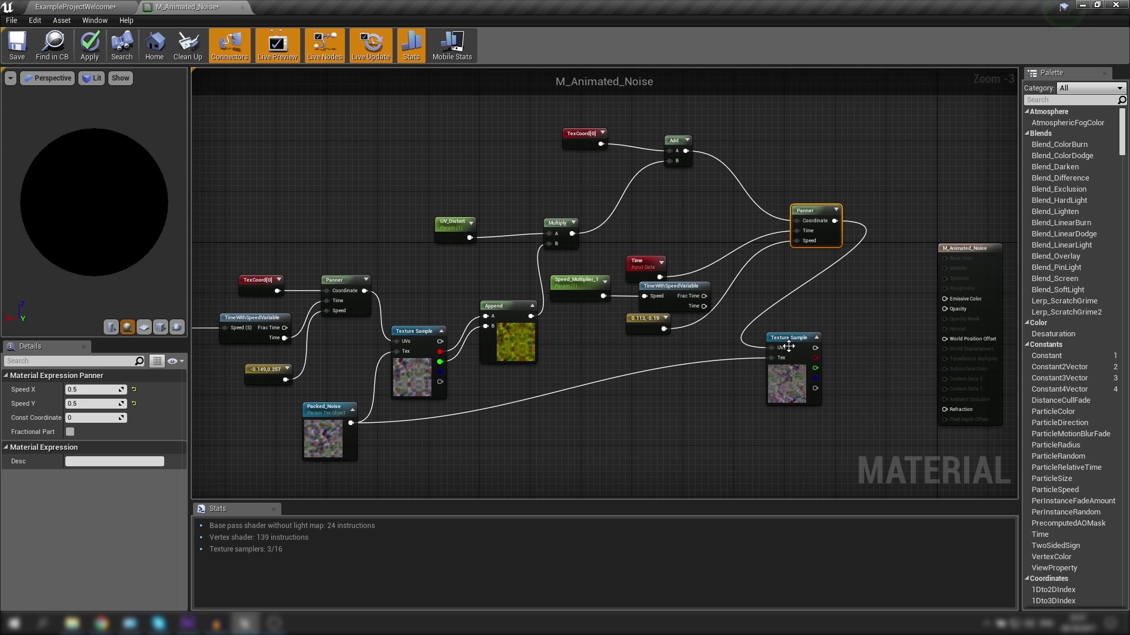
left_click_drag(796, 349, 886, 355)
left_click_drag(638, 263, 689, 244)
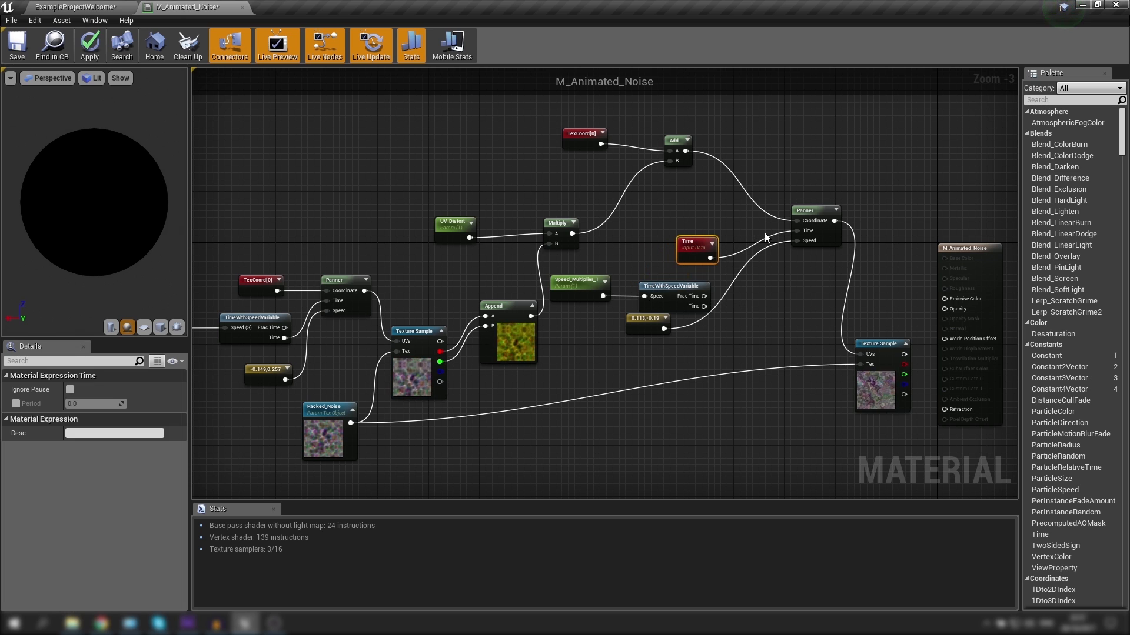
Drive the second Panner's Time input from the copied TimeWithSpeedVariable's Time output instead, and delete the old Time node.
left_click(800, 232, "alt")
left_click(692, 221)
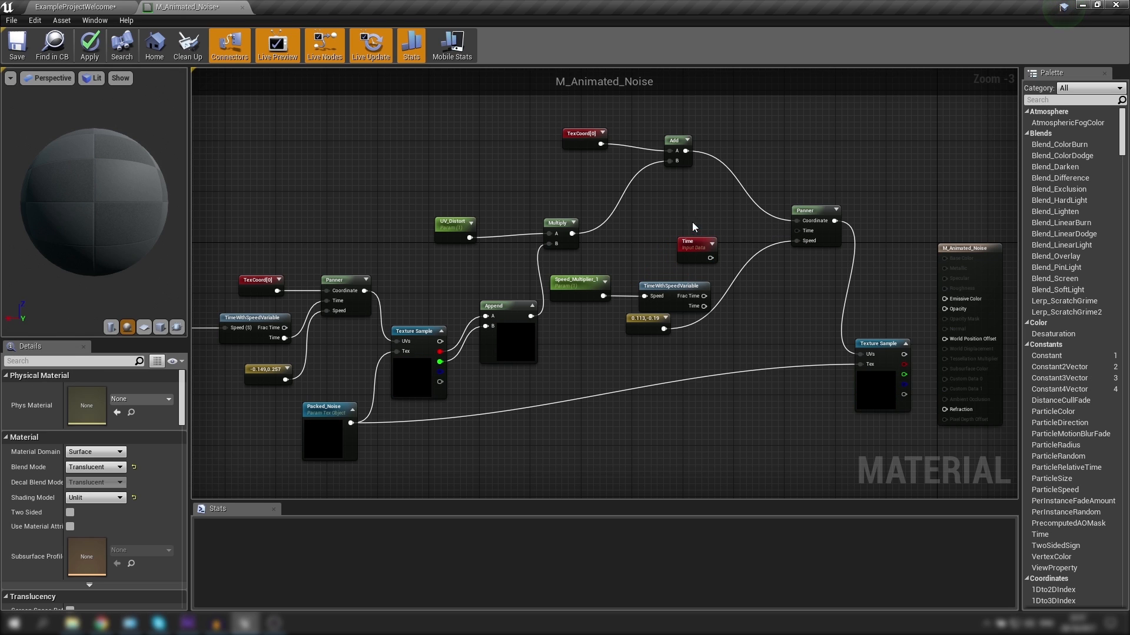
left_click_drag(704, 306, 798, 231)
left_click_drag(676, 285, 702, 214)
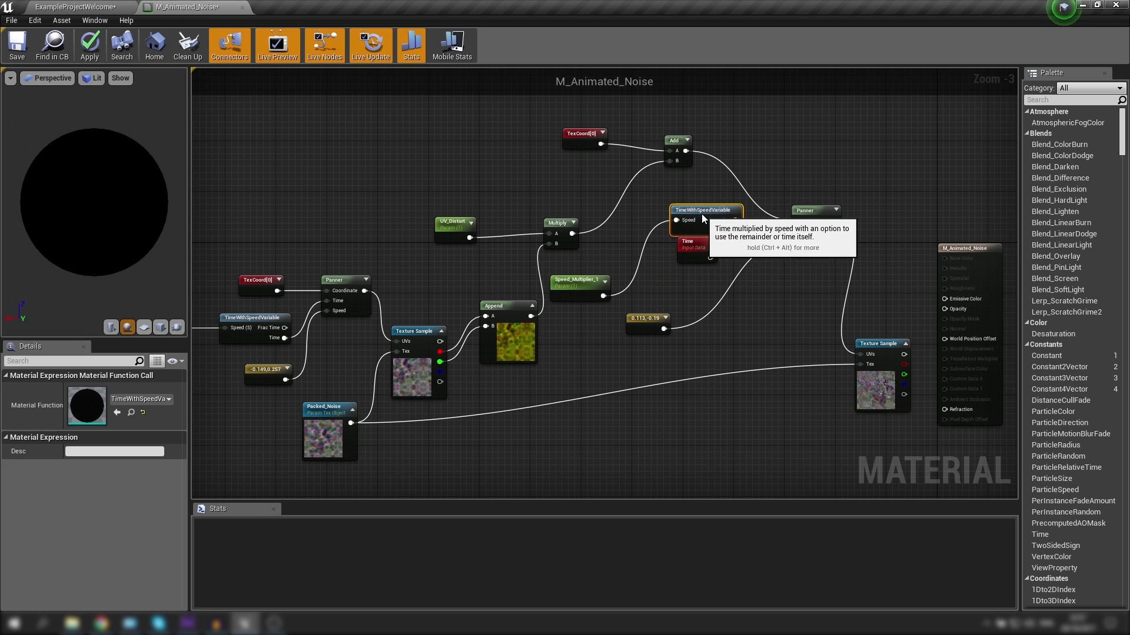
left_click(686, 261)
key("Delete")
Place the copied parameter node below TimeWithSpeedVariable and rename it Speed_Multiplier so both copies share one name.
left_click(553, 289)
left_click_drag(553, 289, 584, 278)
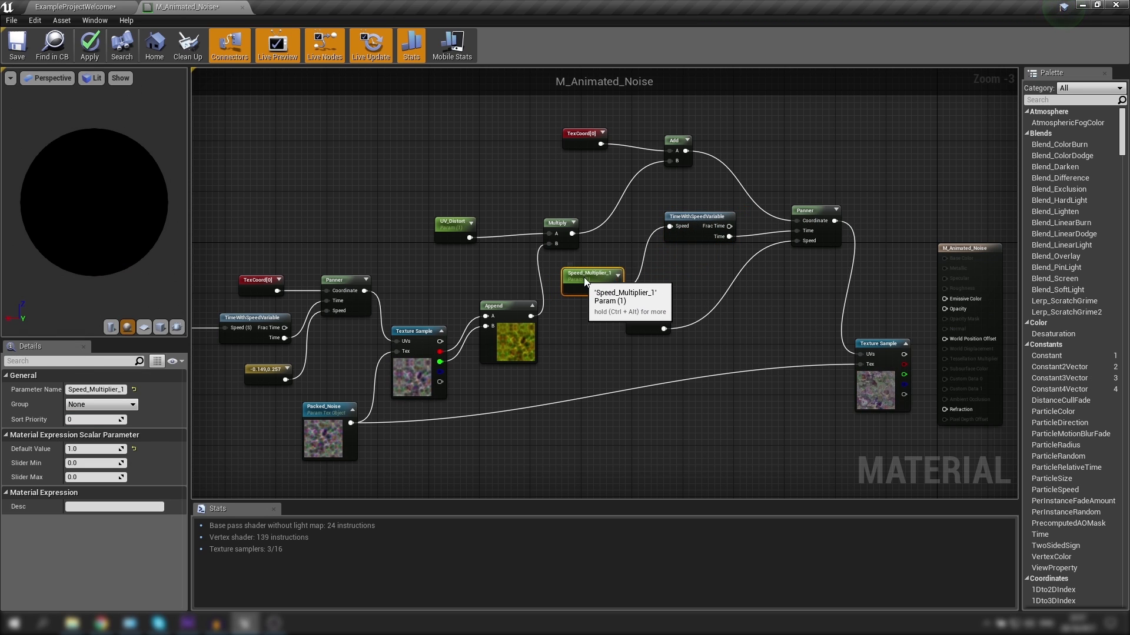
left_click(124, 390)
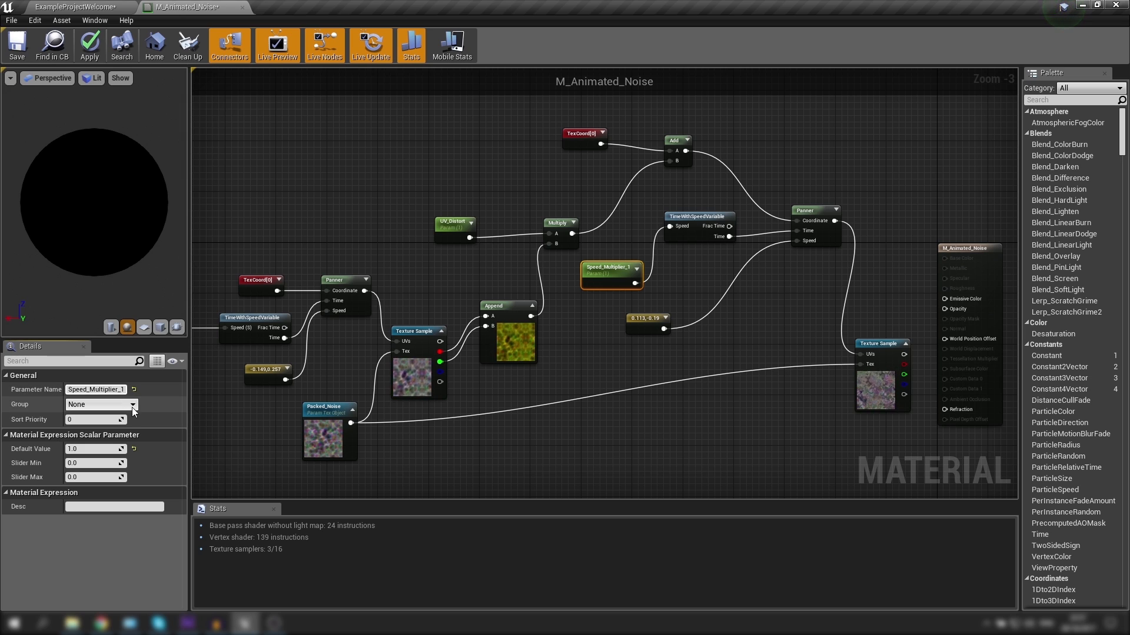
key("BackSpace")
key("BackSpace")
left_click(511, 156)
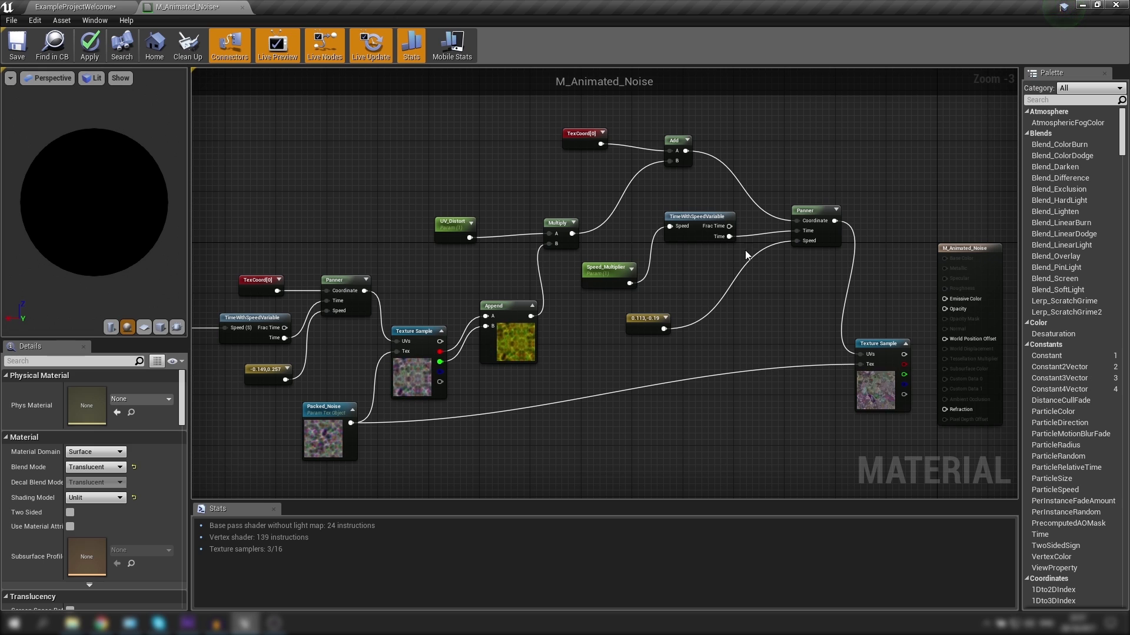
Tidy the positions of the second Panner's speed constant and the M_Animated_Noise output node, and apply the material changes.
left_click_drag(637, 324, 675, 323)
left_click(671, 287)
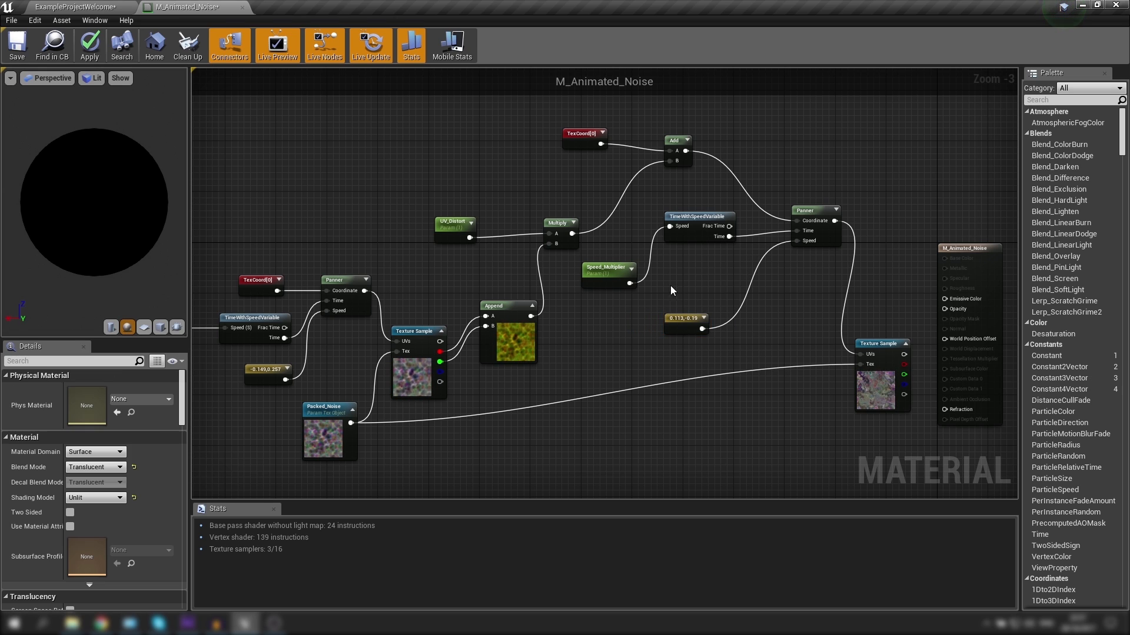
right_click_drag(670, 285, 722, 279)
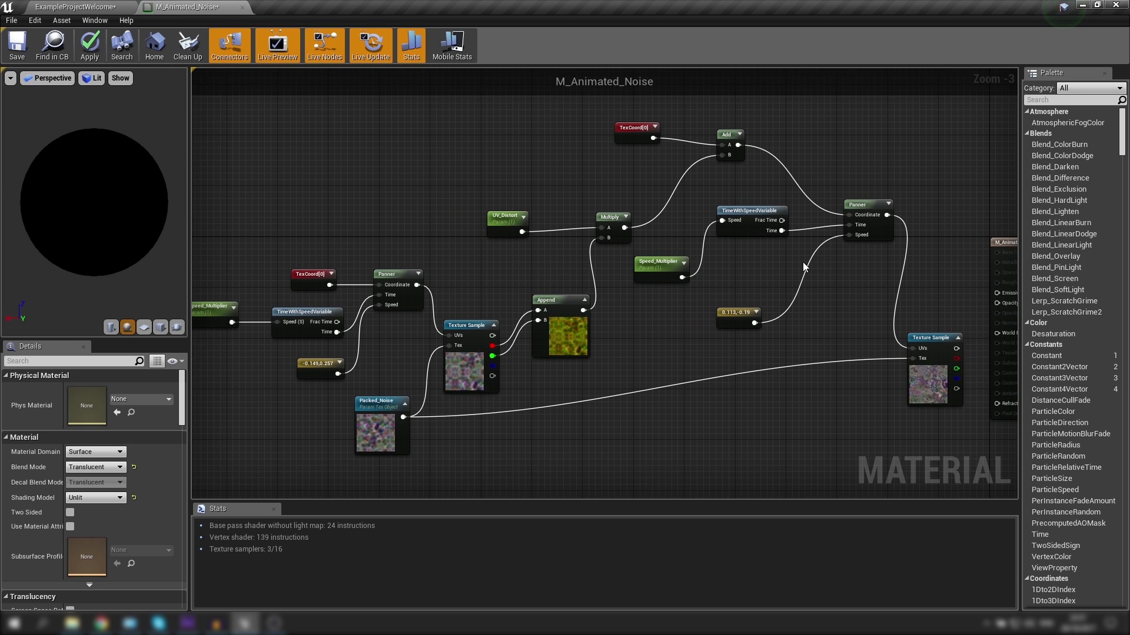
right_click_drag(803, 262, 592, 241)
left_click_drag(795, 221, 910, 214)
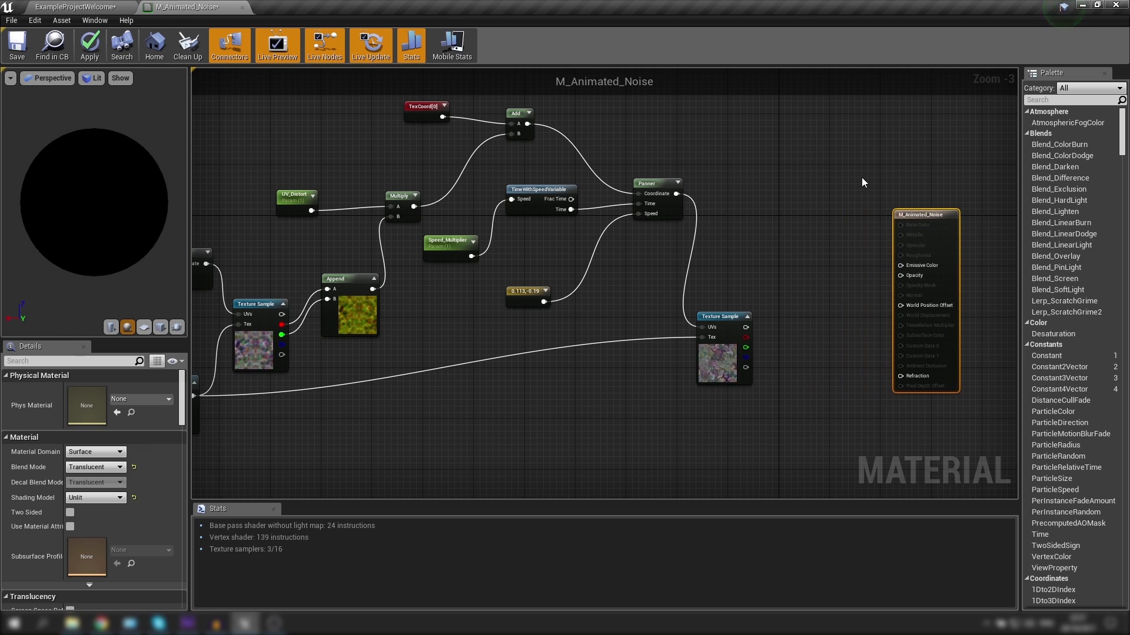
left_click(864, 182)
left_click(89, 44)
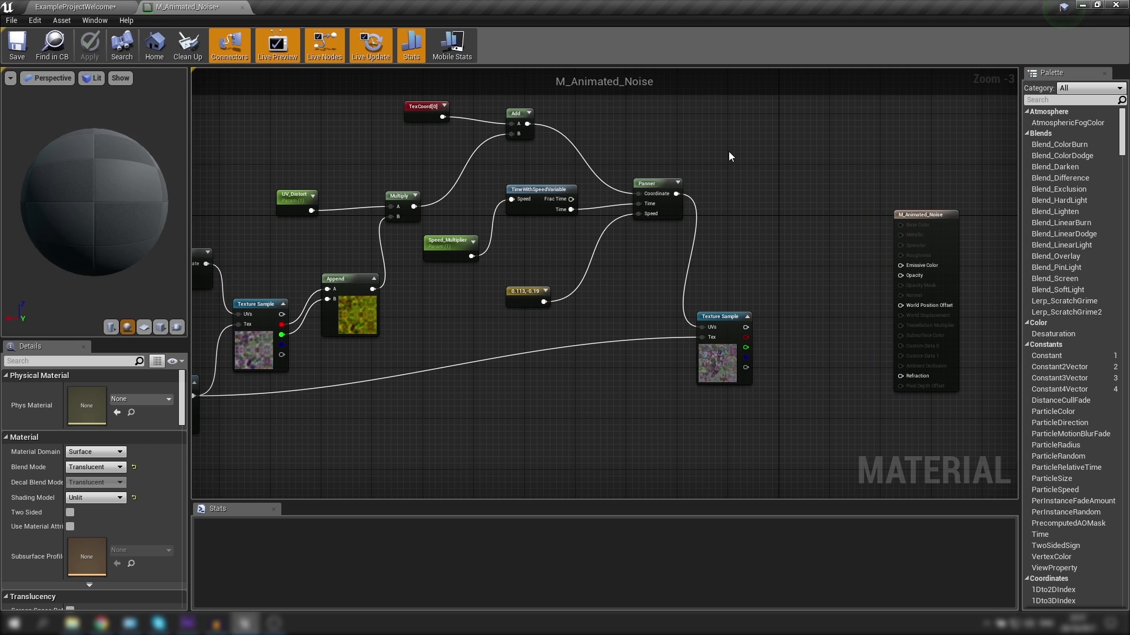
Add a Constant3Vector before the output node and set its color to light blue (0.137, 0.507, 0.964).
key("3")
left_click(748, 208)
left_click(89, 389)
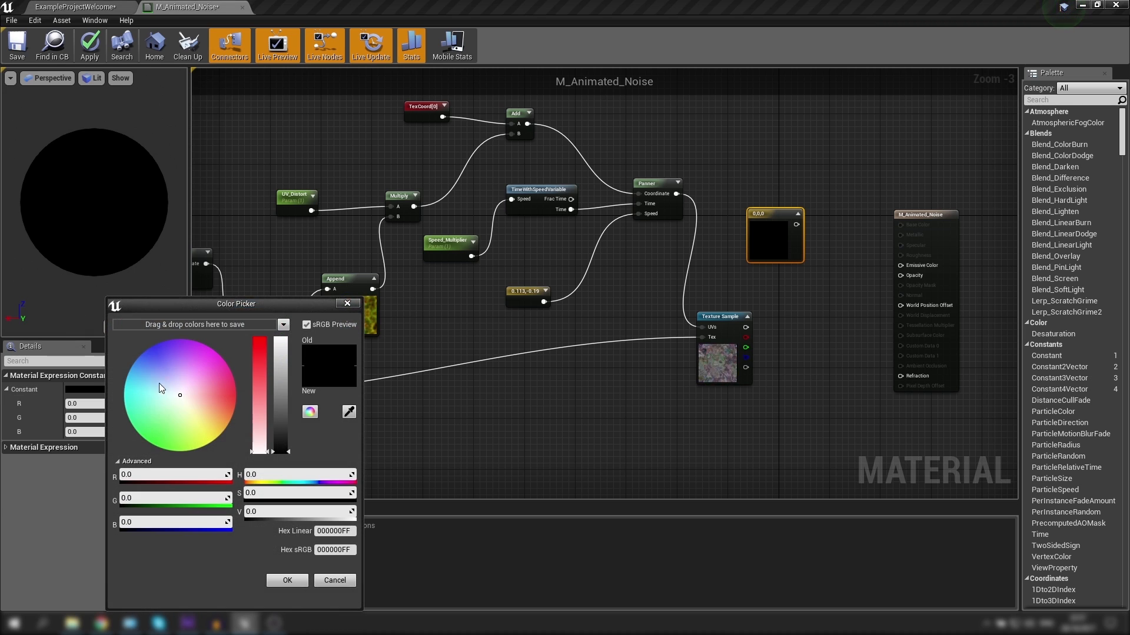
left_click(140, 370)
left_click(281, 344)
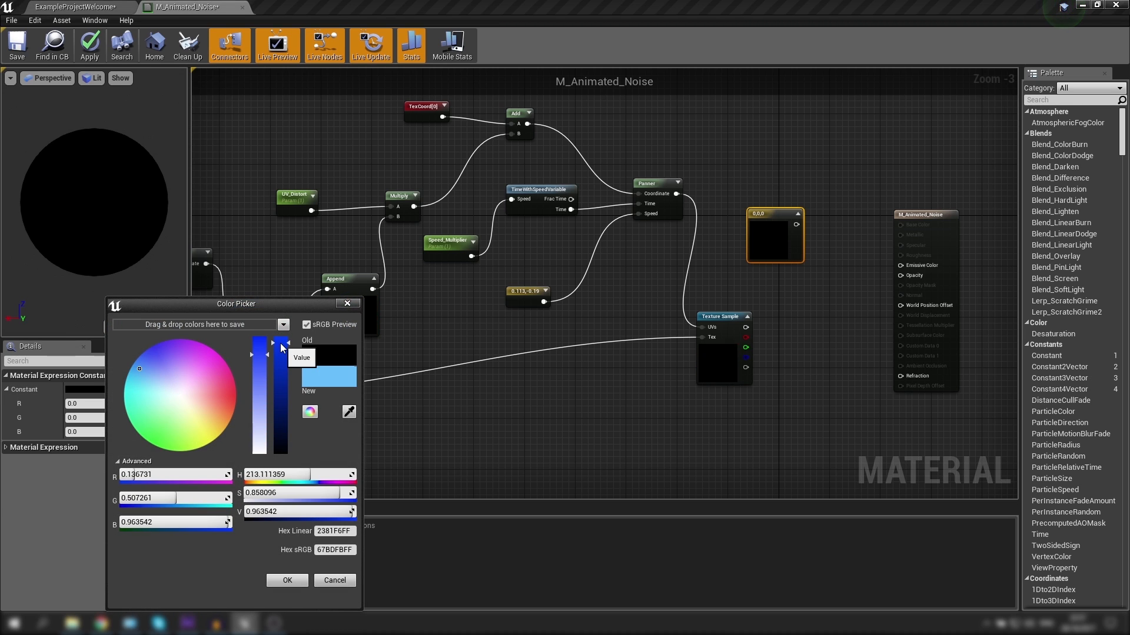
left_click(287, 580)
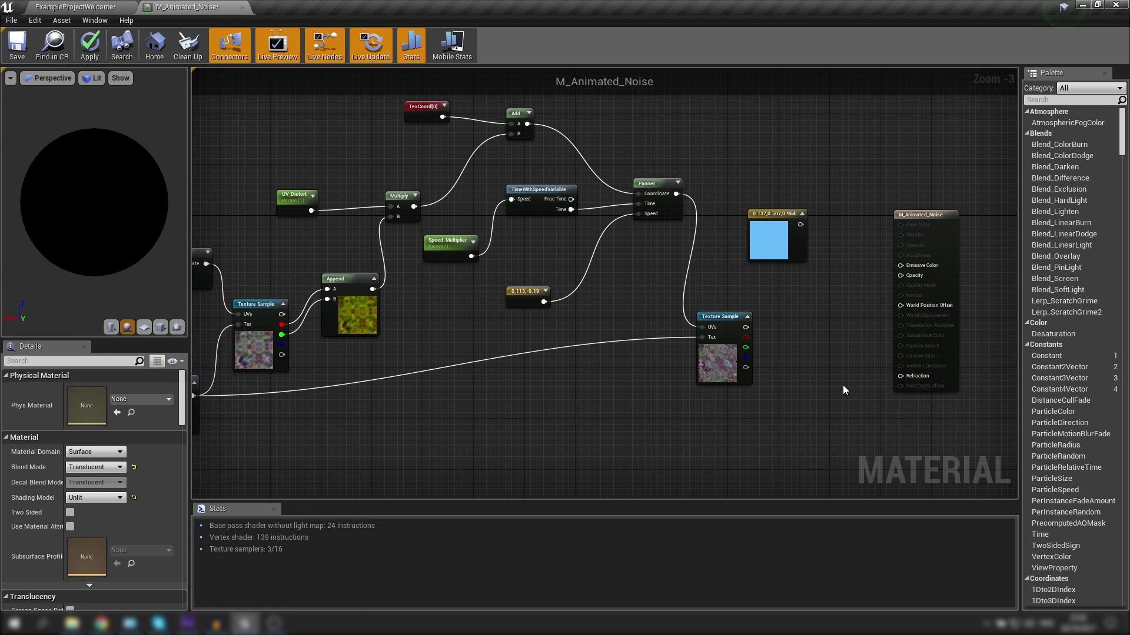
Multiply the blue constant by the second Texture Sample's RGB output and connect the result to Emissive Color.
left_click(826, 285)
left_click_drag(800, 225, 831, 295)
left_click_drag(746, 327, 910, 268)
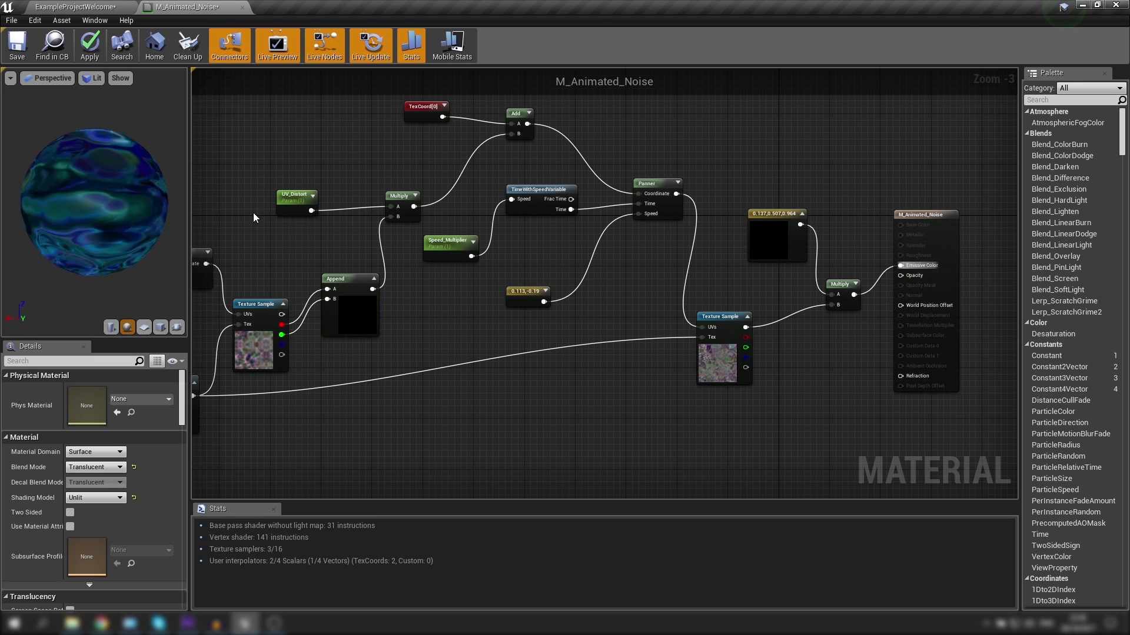
With the preview shown on a plane, feed the Multiply's B input from the Texture Sample's red channel and apply the changes.
left_click(144, 328)
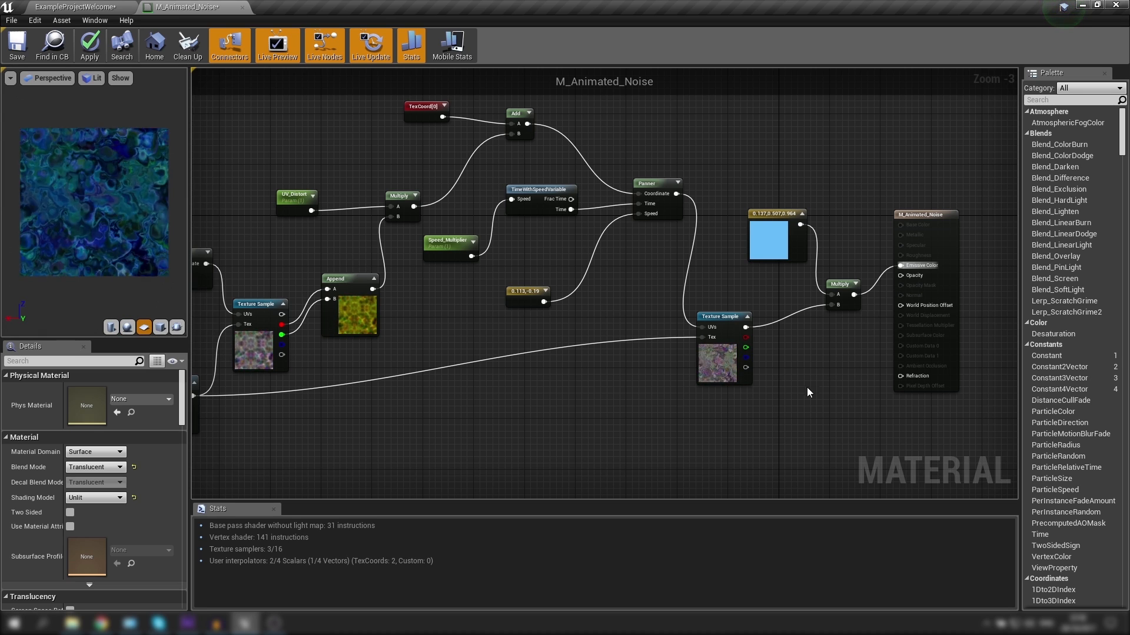
left_click_drag(753, 336, 831, 304)
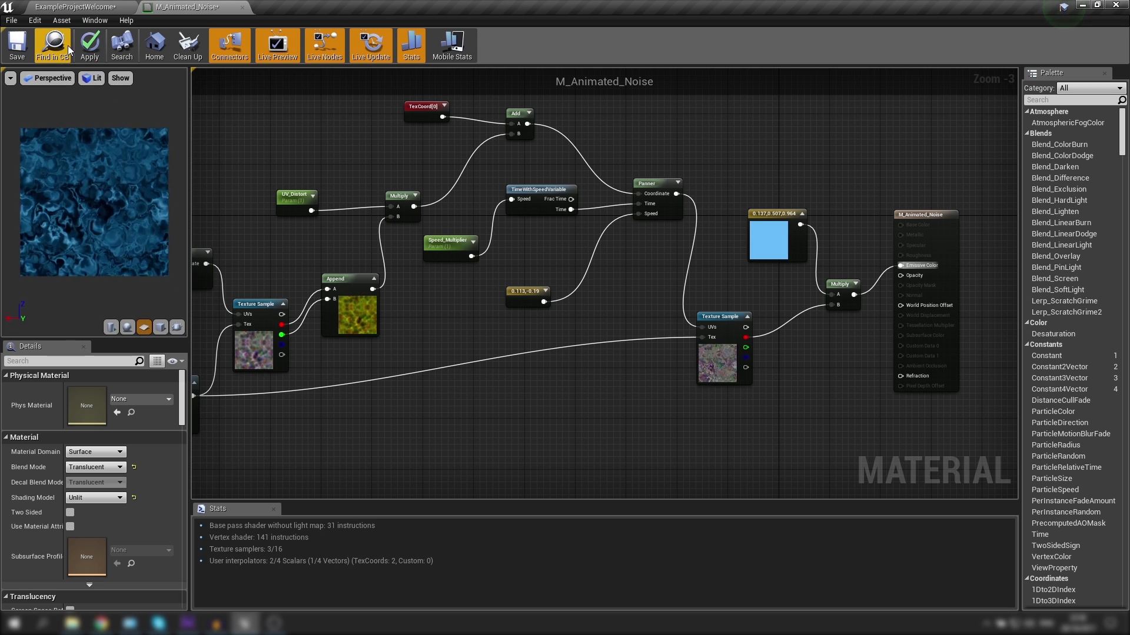
left_click(89, 46)
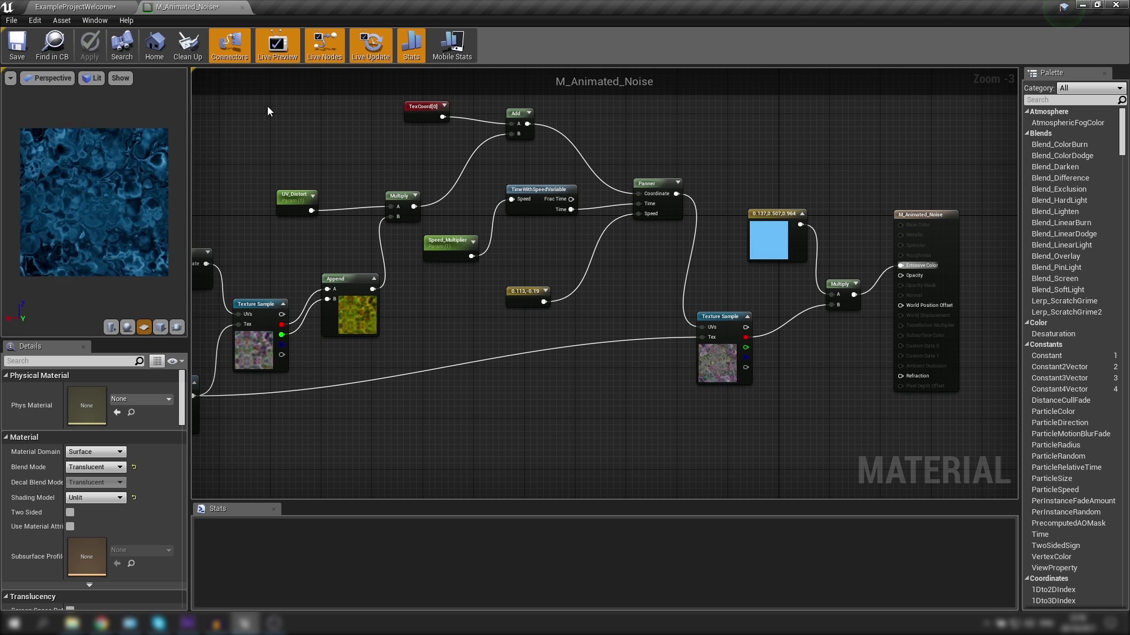
Create a material instance from M_Animated_Noise in the level editor, keeping its default name, and open it for editing.
left_click(85, 13)
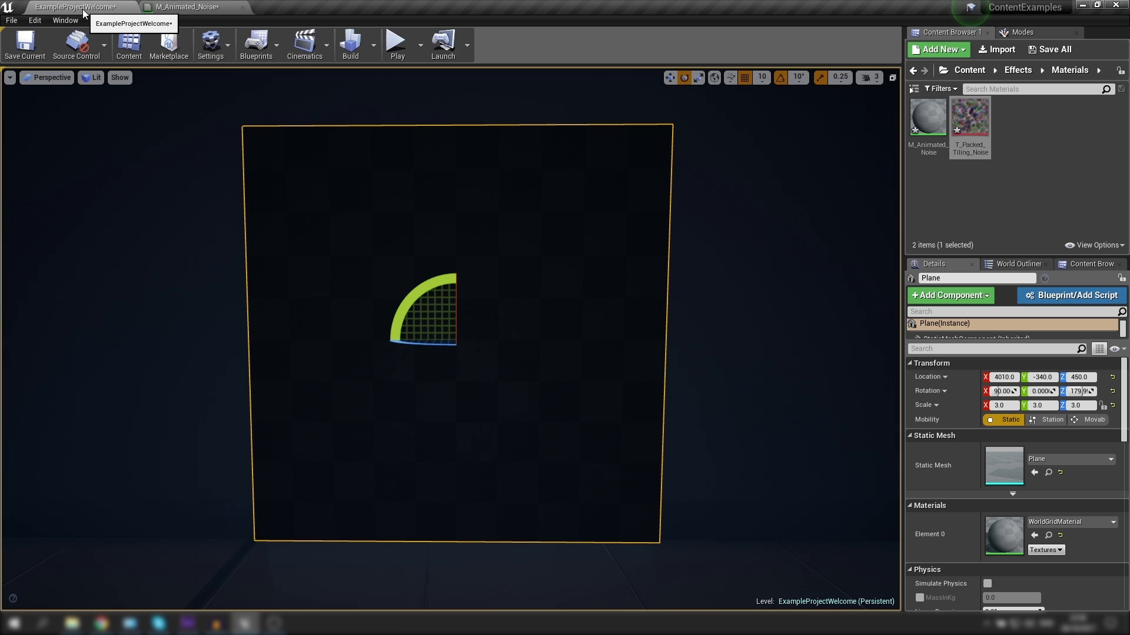
right_click(929, 127)
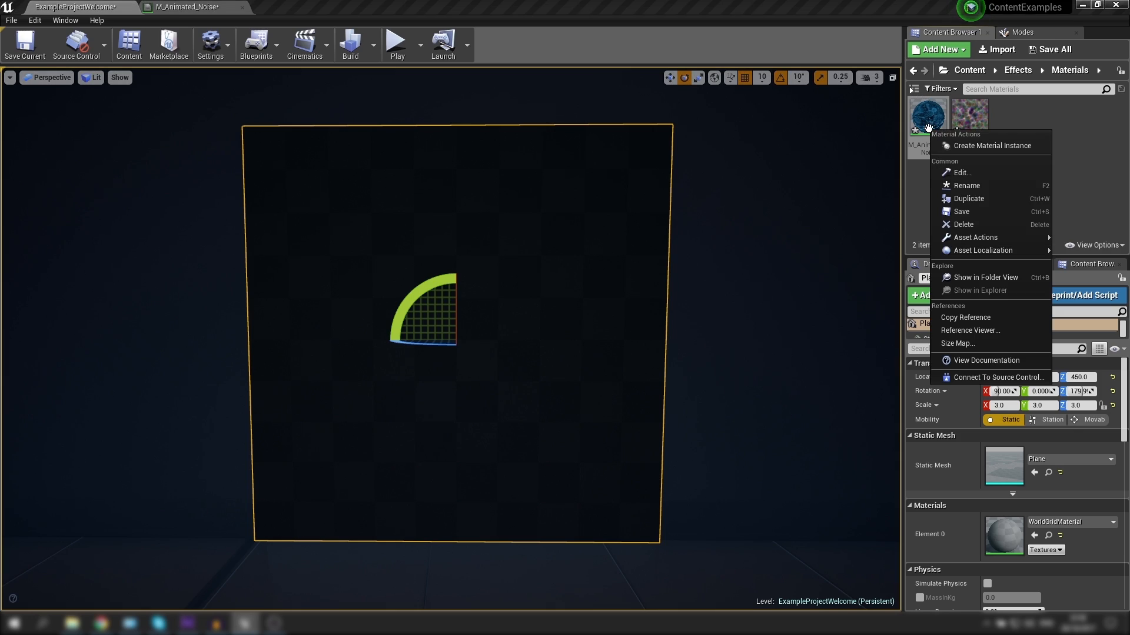
left_click(969, 150)
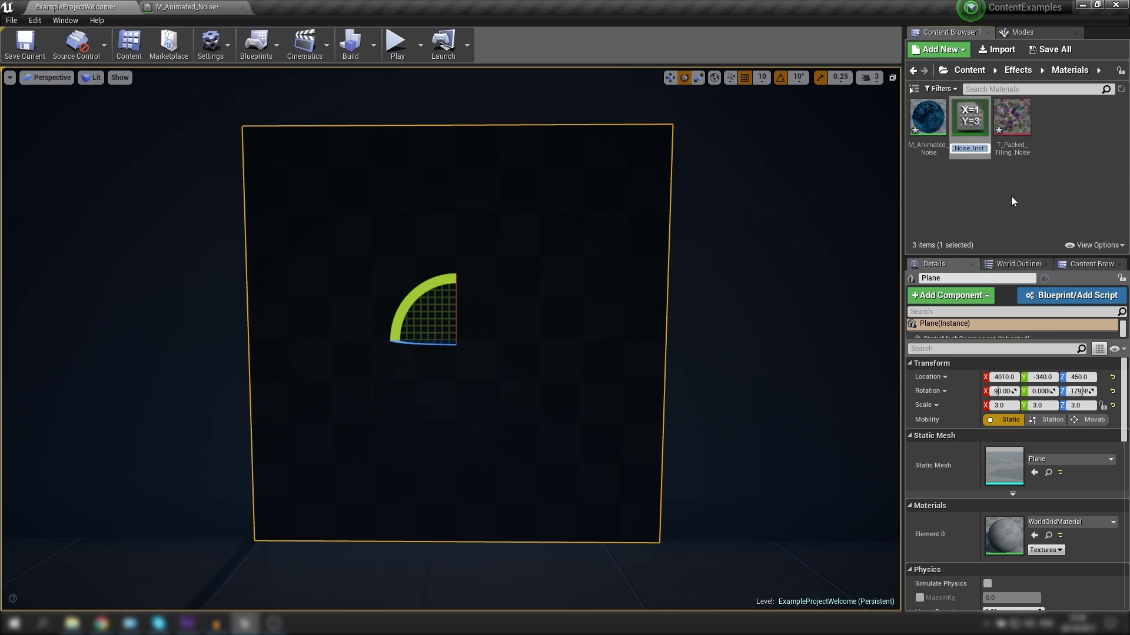
double_click(958, 129)
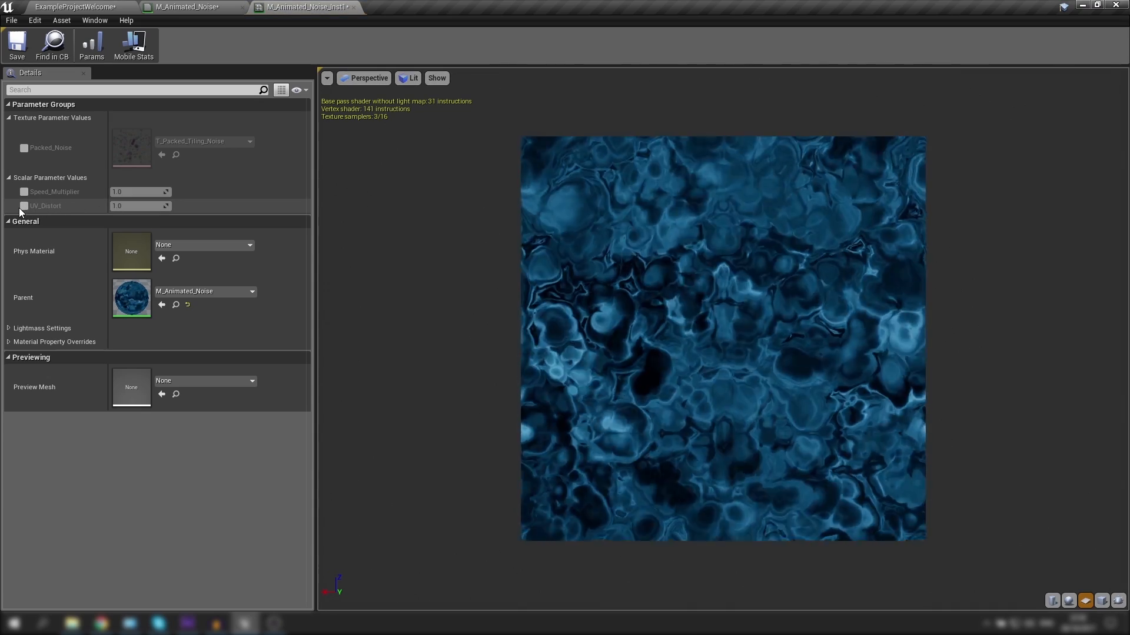
Enable the UV_Distort and Speed_Multiplier overrides in the instance and set UV_Distort to about 0.076.
left_click(24, 206)
left_click(24, 192)
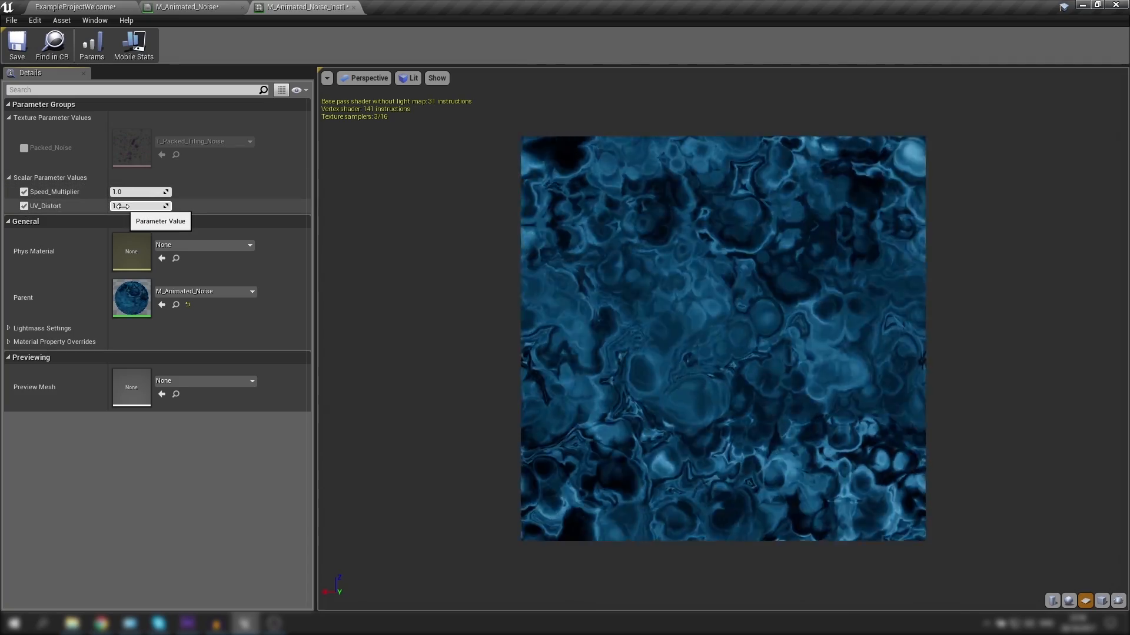
mouse_move(120, 206)
left_mouse_down()
mouse_move(85, 206)
mouse_move(123, 206)
left_mouse_up()
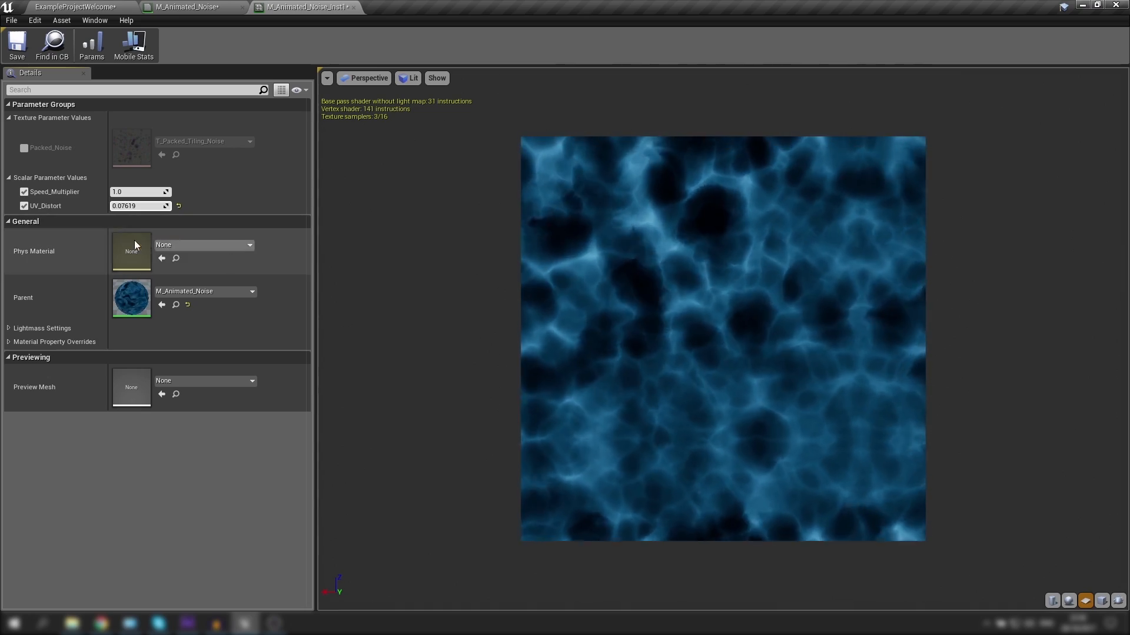
Set UV_Distort to 1 and Speed_Multiplier to 0.1 in the material instance.
left_click(141, 205)
type("1")
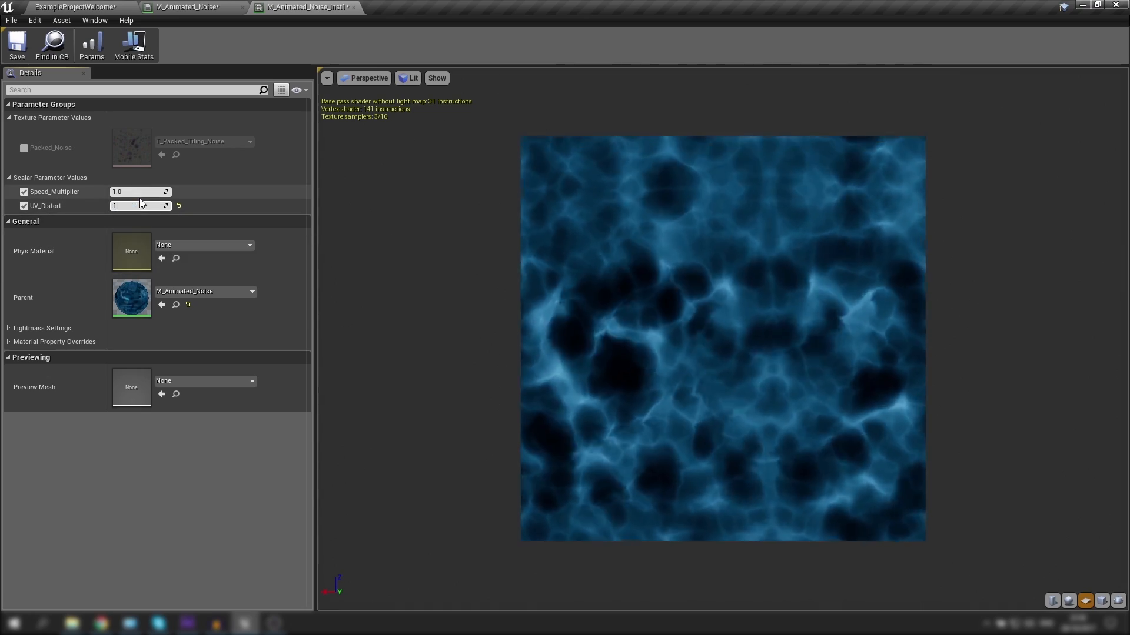
key("Tab")
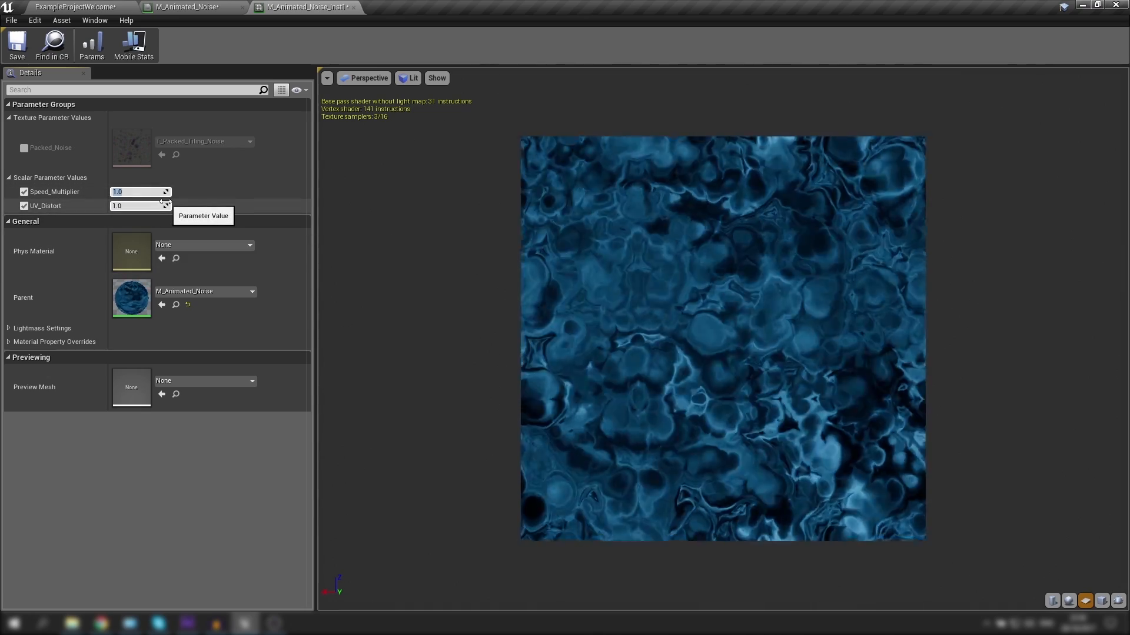
type("0.1")
key("Return")
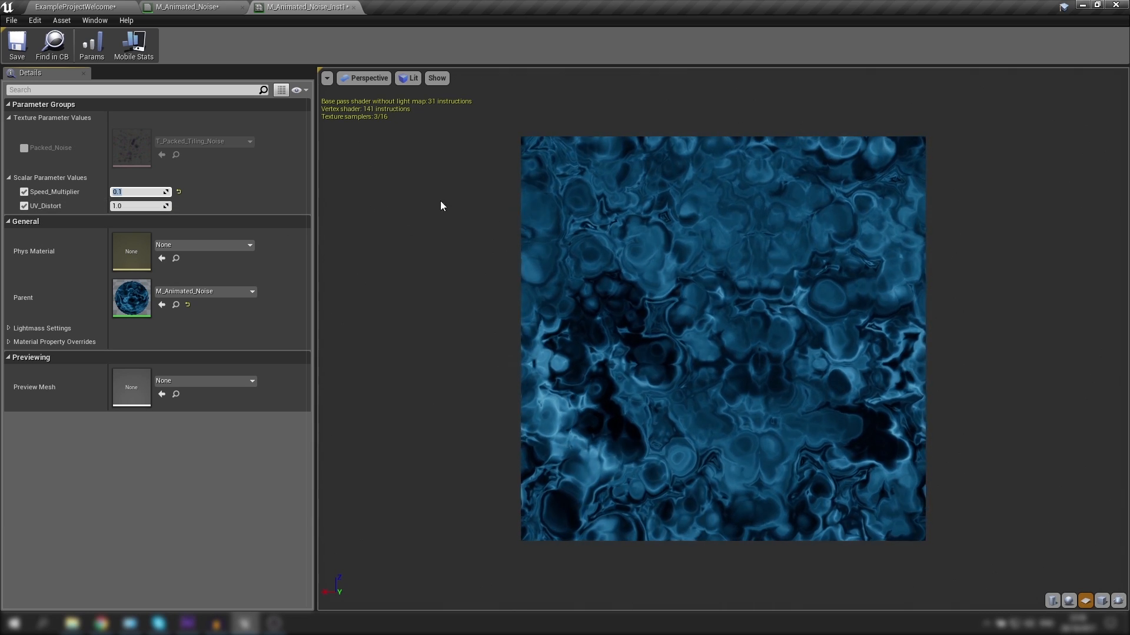
In the M_Animated_Noise graph, move the whole noise network further away from the tint constant and output nodes.
left_click(157, 6)
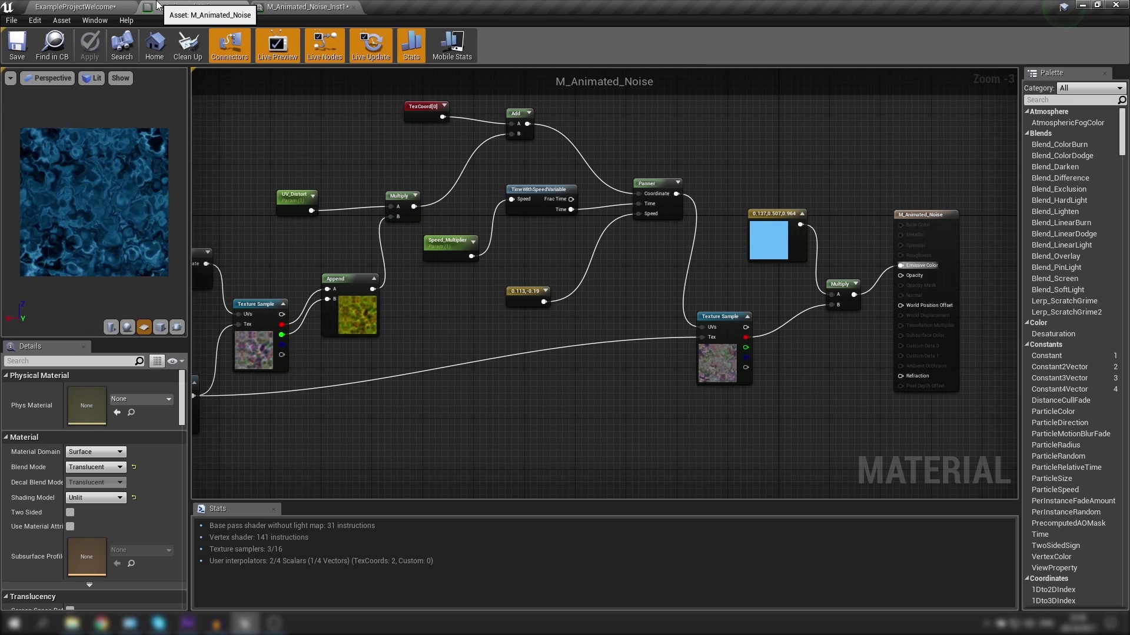
scroll(524, 272, "down", 3)
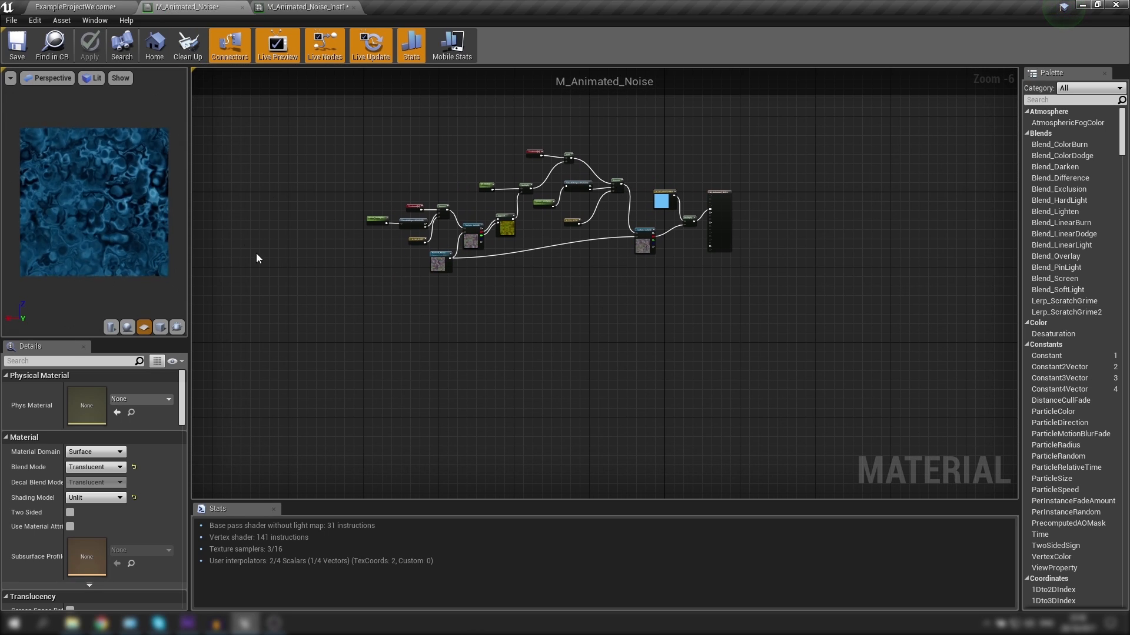
scroll(600, 184, "up", 2)
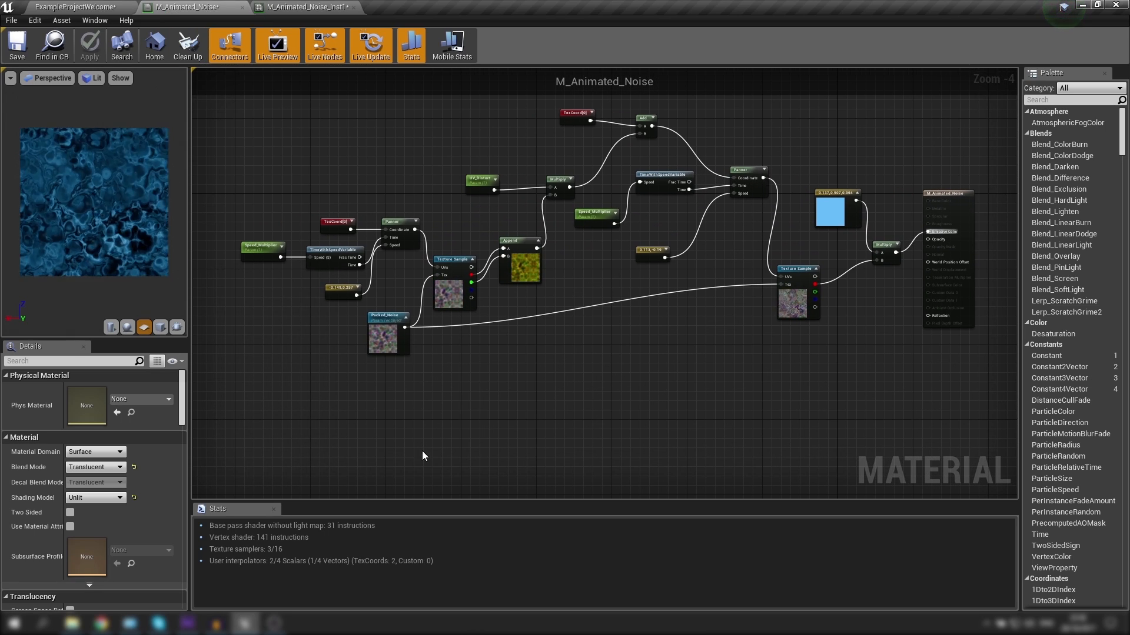
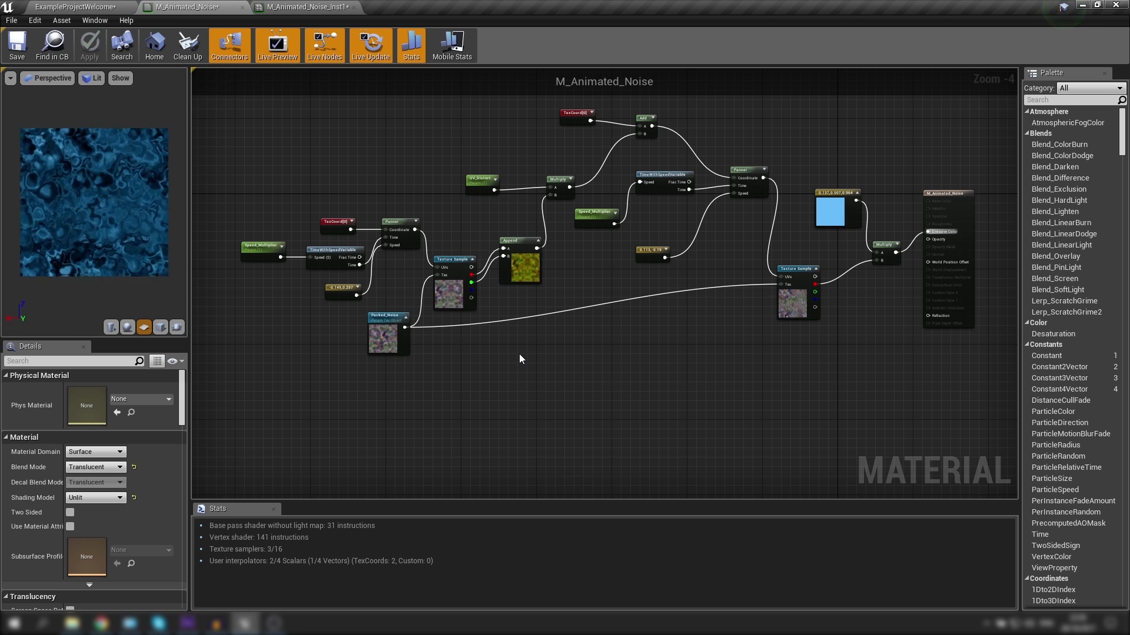
right_click_drag(782, 195, 813, 189)
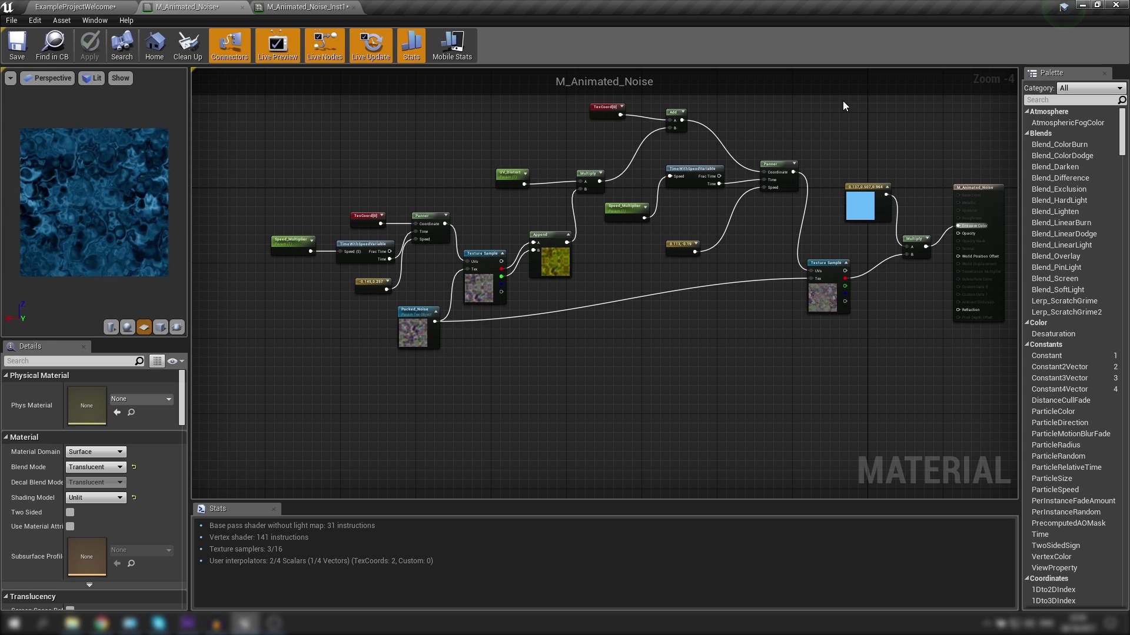
left_click_drag(783, 102, 195, 329)
right_click_drag(714, 185, 818, 177)
left_click_drag(721, 293, 735, 293)
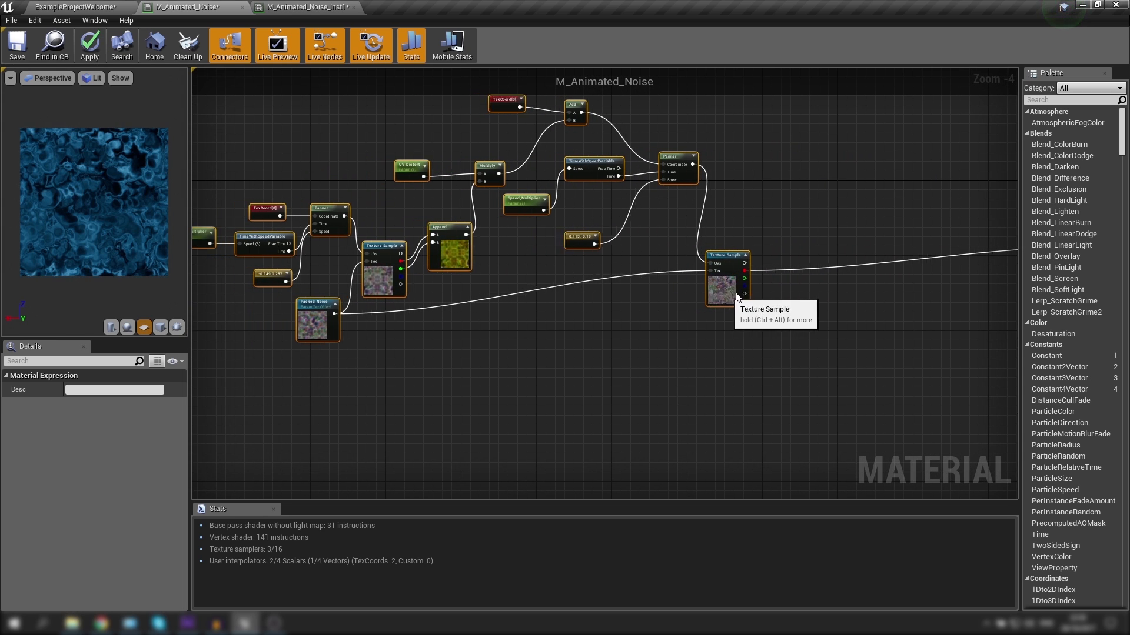
right_click_drag(737, 297, 684, 239)
left_click(663, 271)
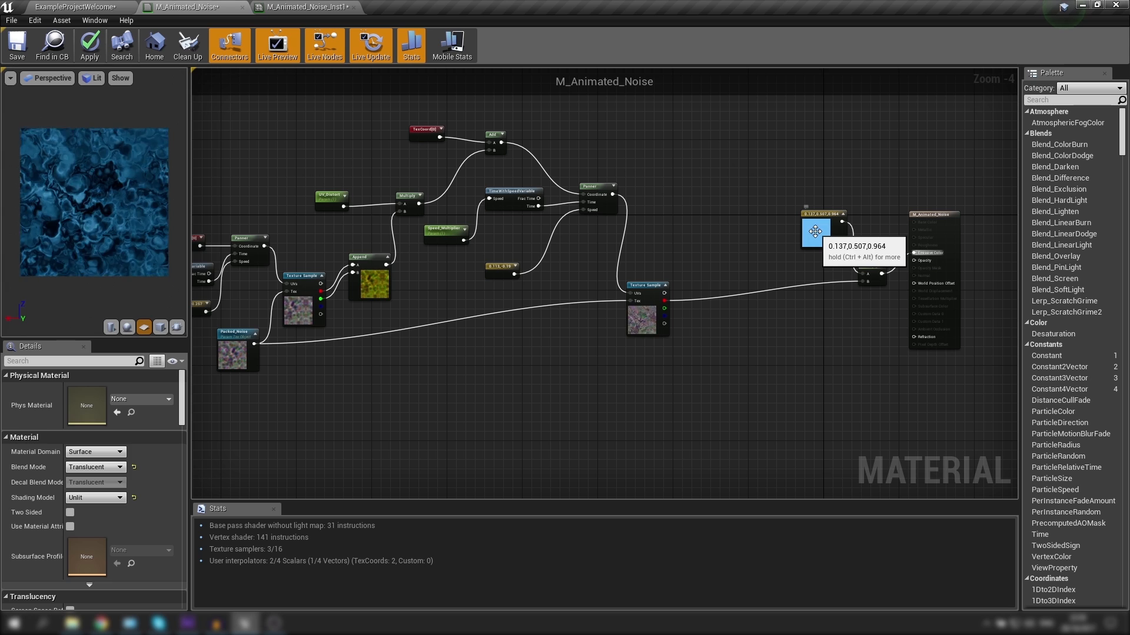
Move the blue constant slightly higher above the final Multiply node.
left_click_drag(815, 231, 815, 204)
right_click_drag(678, 157, 847, 135)
left_click(848, 134)
Move the Packed_Noise node out to the lower left of the network and raise the first Panner with its input nodes.
right_click_drag(779, 157, 778, 183)
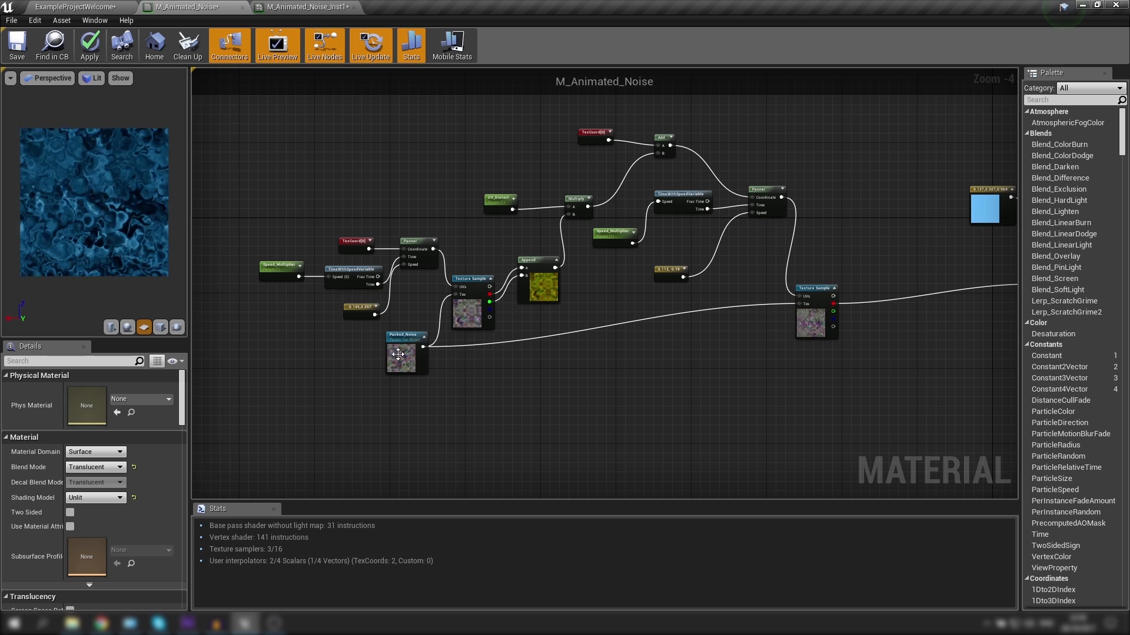
left_click_drag(399, 354, 214, 383)
left_click(251, 423)
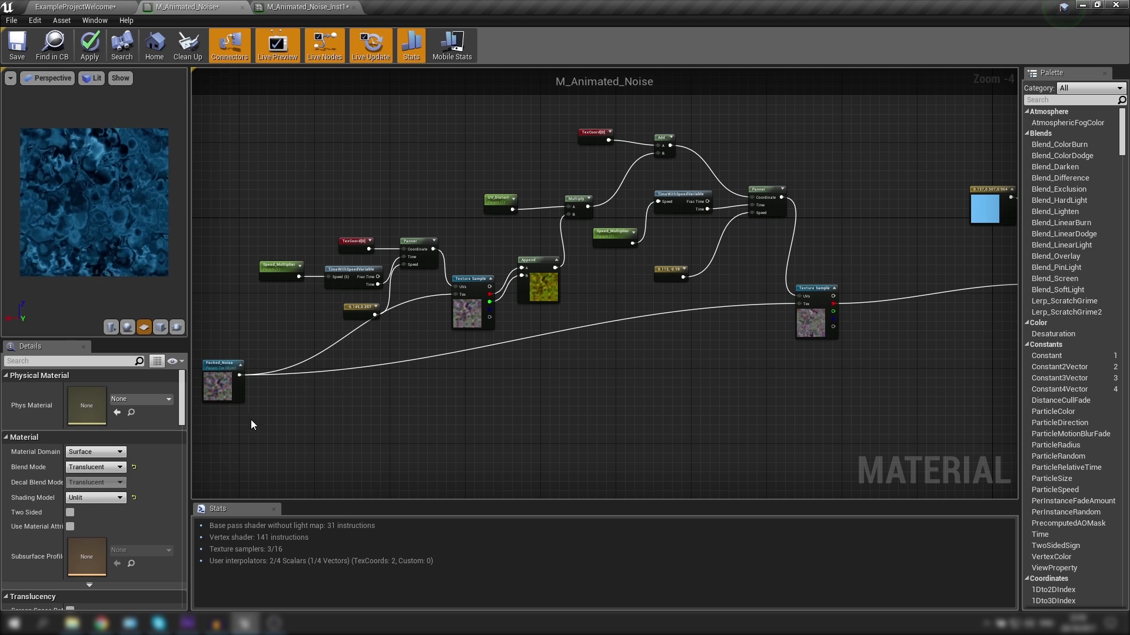
right_click_drag(375, 358, 394, 324)
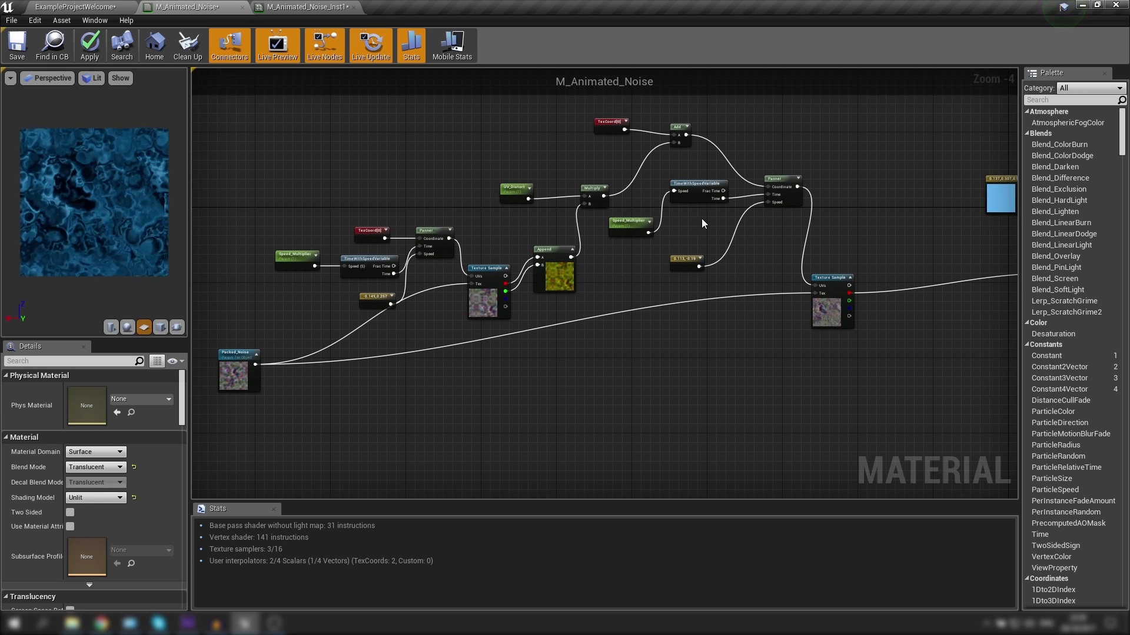
left_click_drag(302, 286, 302, 297)
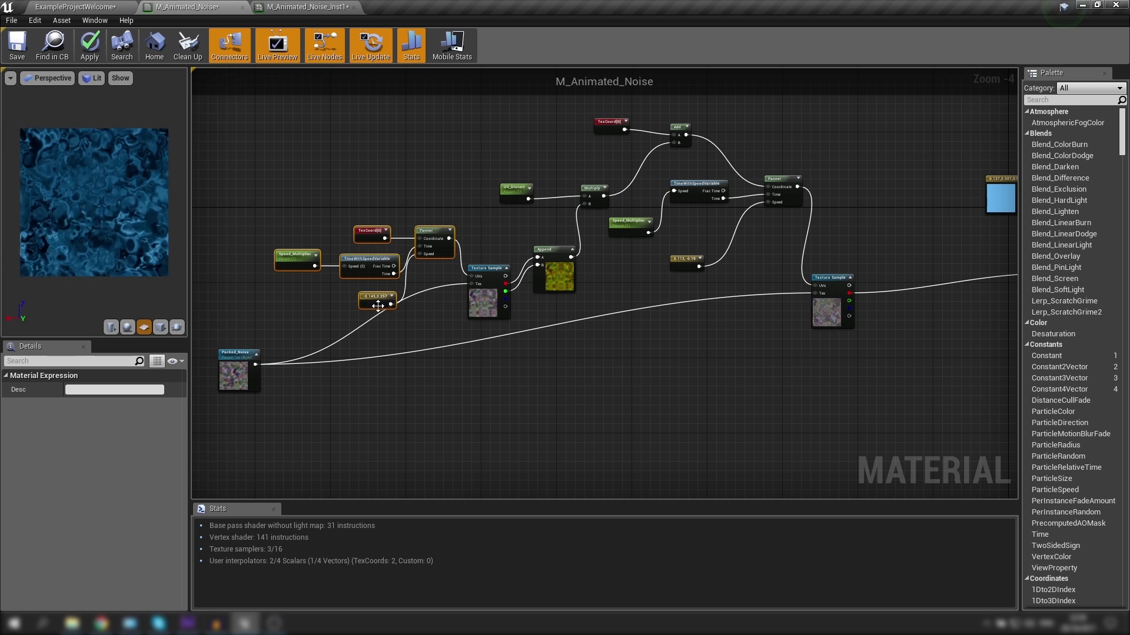
left_click_drag(376, 297, 381, 274)
left_click(589, 118)
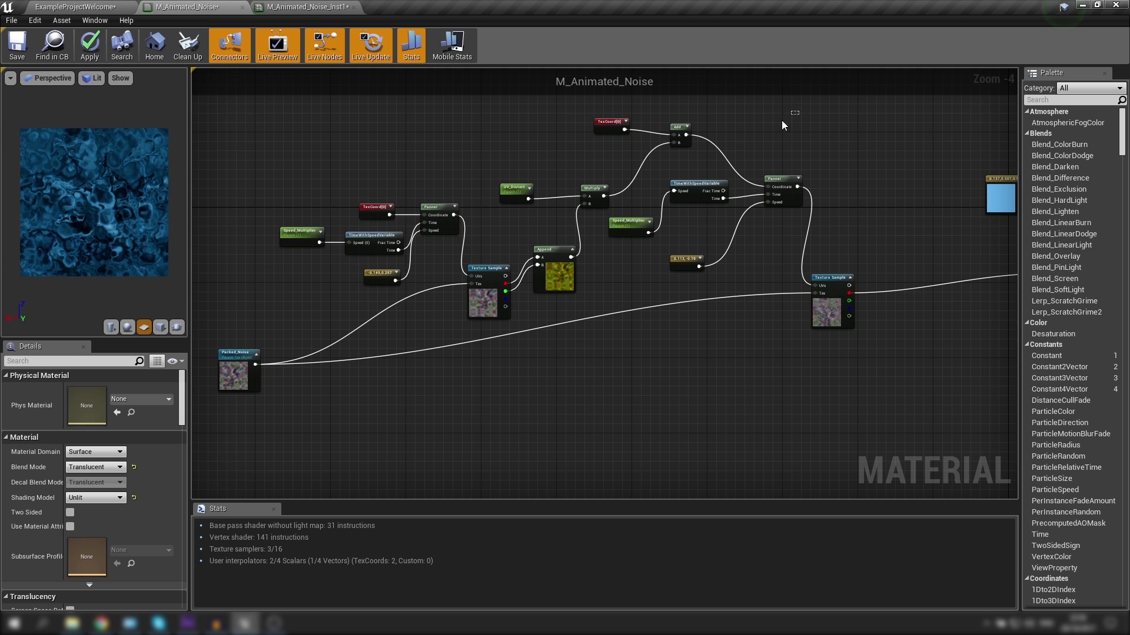
Duplicate the distortion network from the first Speed_Multiplier through the second Panner and place the copy below the original.
left_click_drag(782, 121, 273, 300)
right_click_drag(491, 435, 467, 331)
key("ctrl+c")
key("ctrl+v")
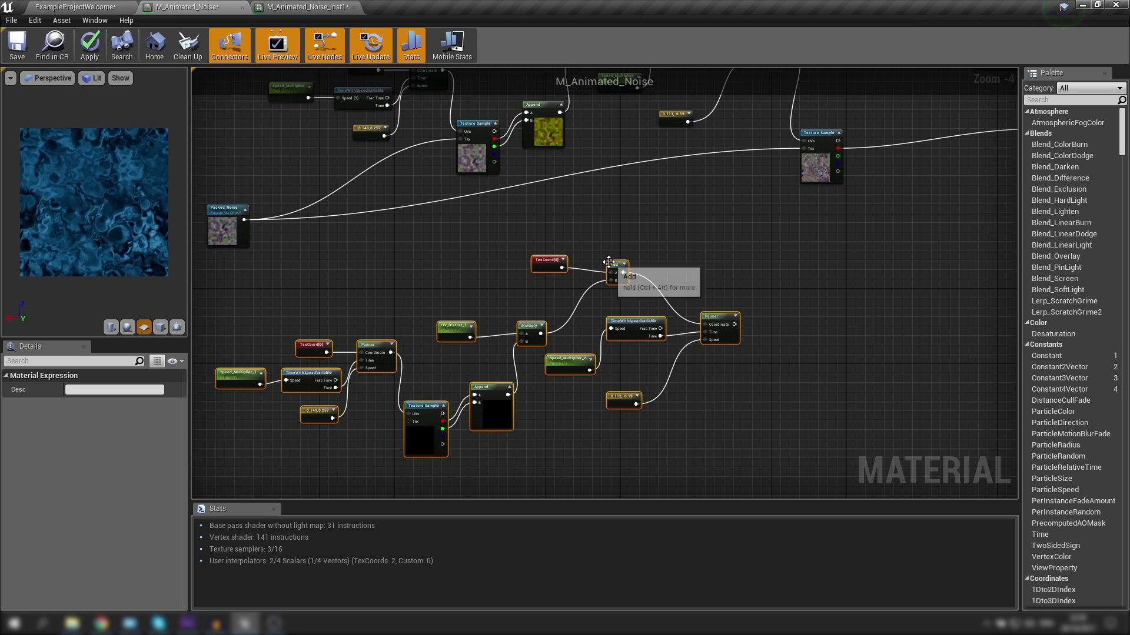
left_click_drag(609, 262, 655, 256)
left_click(430, 318)
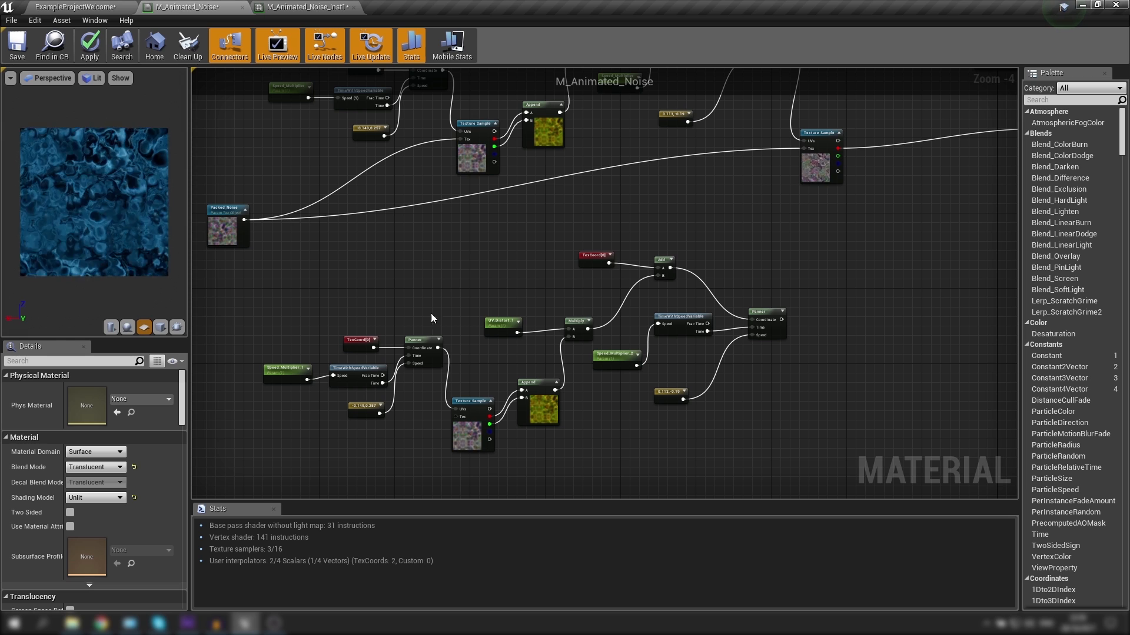
Rename the copied UV_Distort_1 parameter as UV_Distort.
left_click(498, 327)
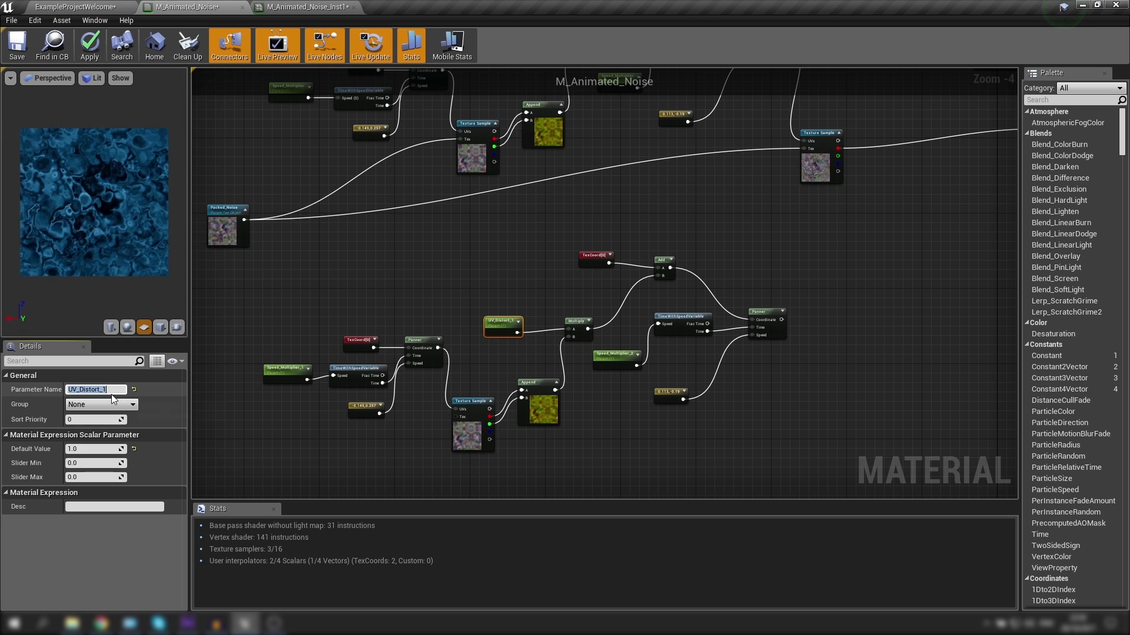
key("BackSpace")
key("BackSpace")
left_click(544, 250)
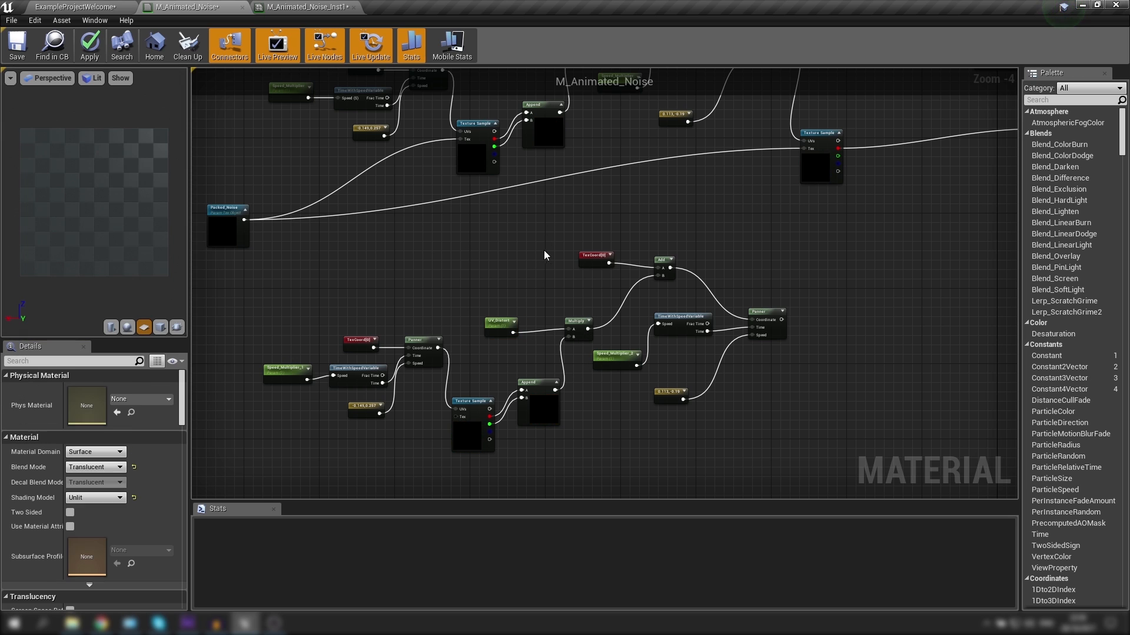
Rename both copied speed parameters, Speed_Multiplier_2 and Speed_Multiplier_1, as Speed_Multiplier.
left_click(614, 356)
left_click(115, 391)
key("BackSpace")
key("BackSpace")
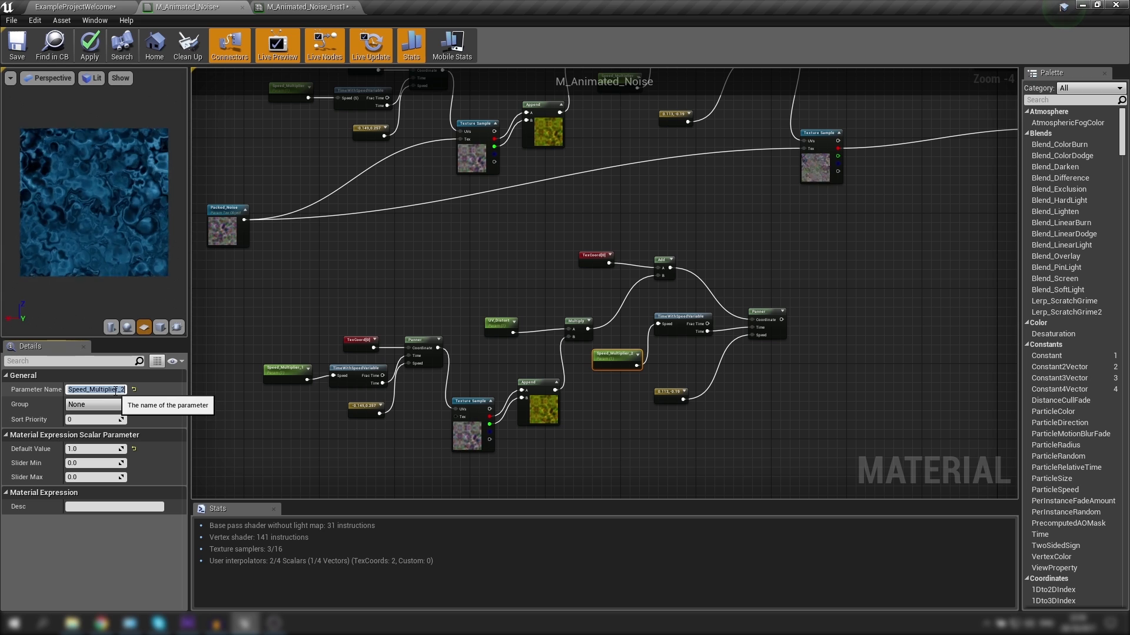
left_click(394, 291)
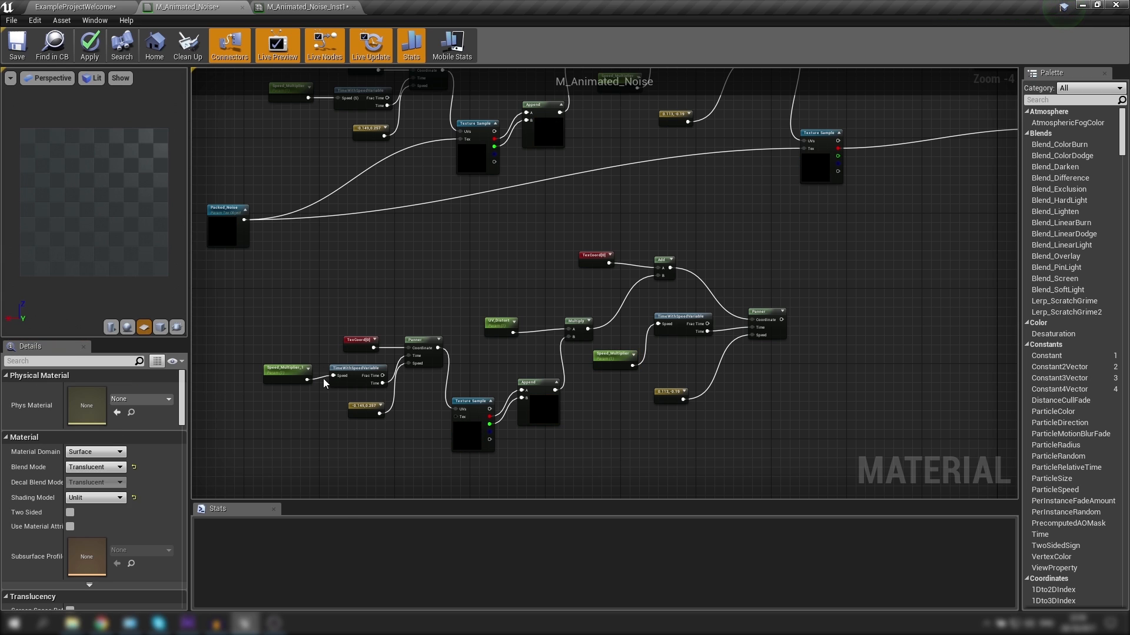
left_click(285, 370)
left_click(122, 393)
left_click(124, 392)
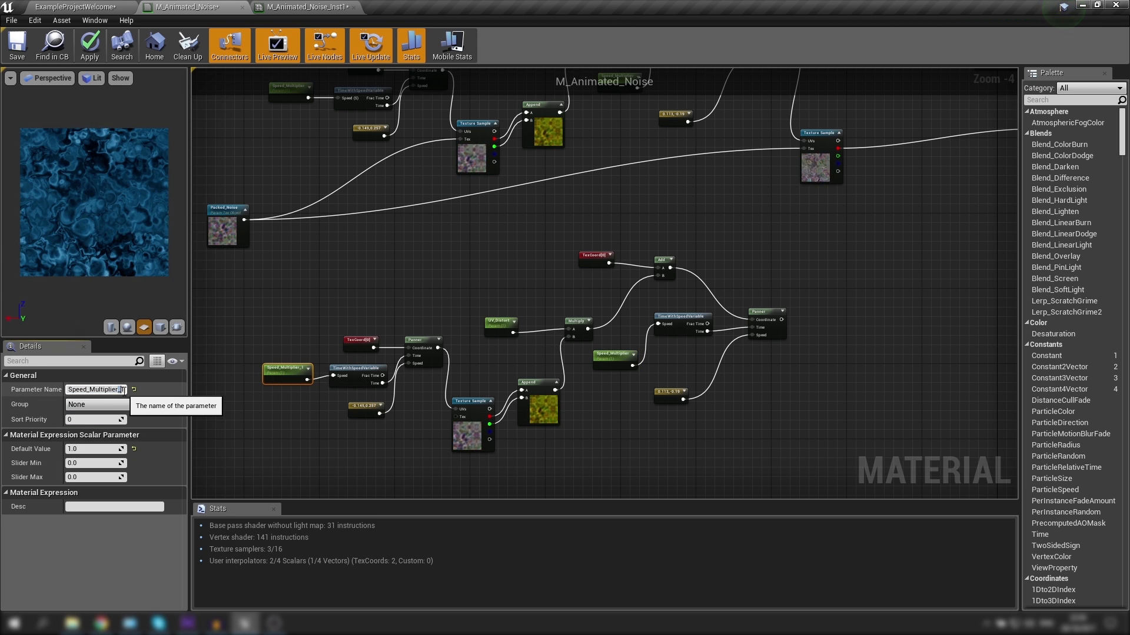
key("BackSpace")
key("BackSpace")
left_click(323, 307)
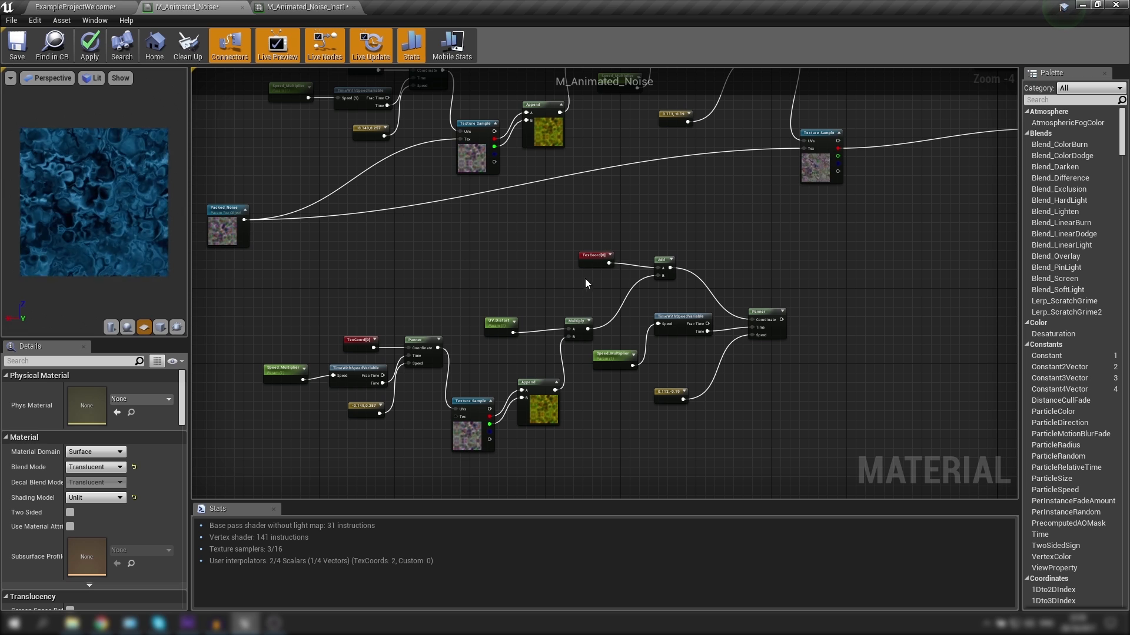
Set the two-component speed constant of the first copied Panner to R 0.173 and G 0.223.
right_click_drag(443, 299, 488, 237)
left_click(412, 349)
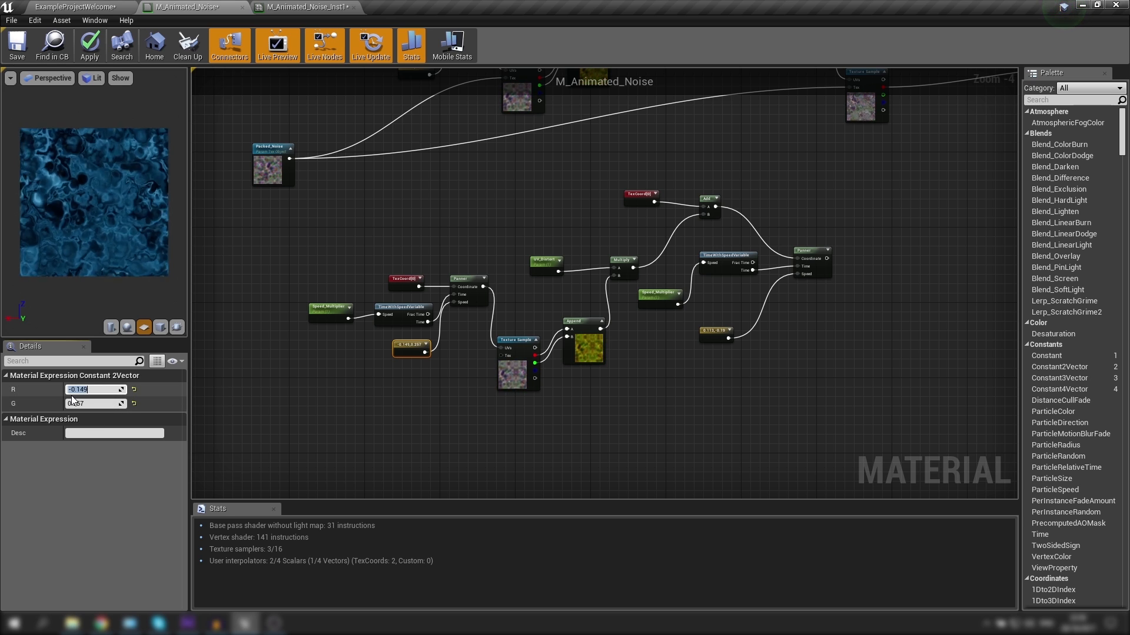
key("Return")
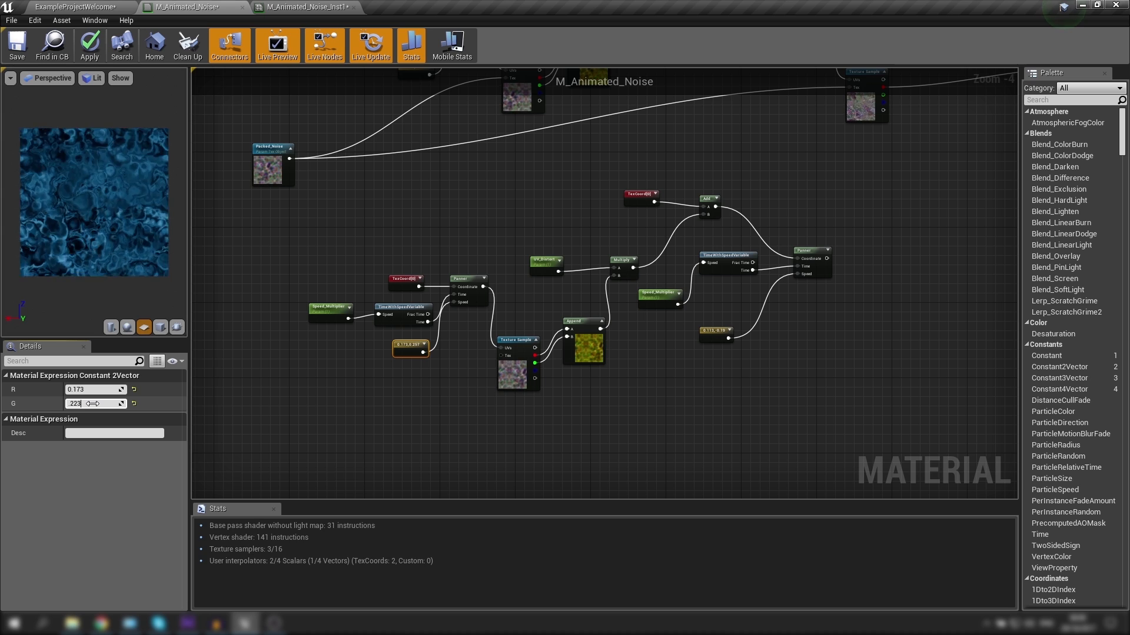
key("Return")
left_click(755, 339)
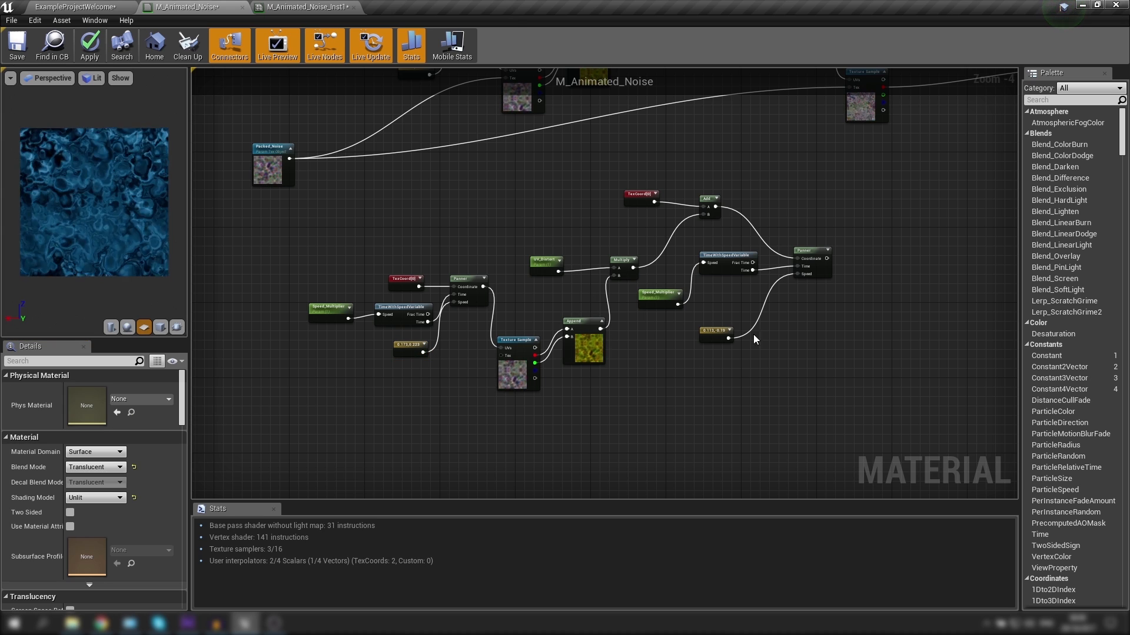
Set the two-component speed constant of the second copied Panner to R 0.29 and G -0.13.
left_click(715, 333)
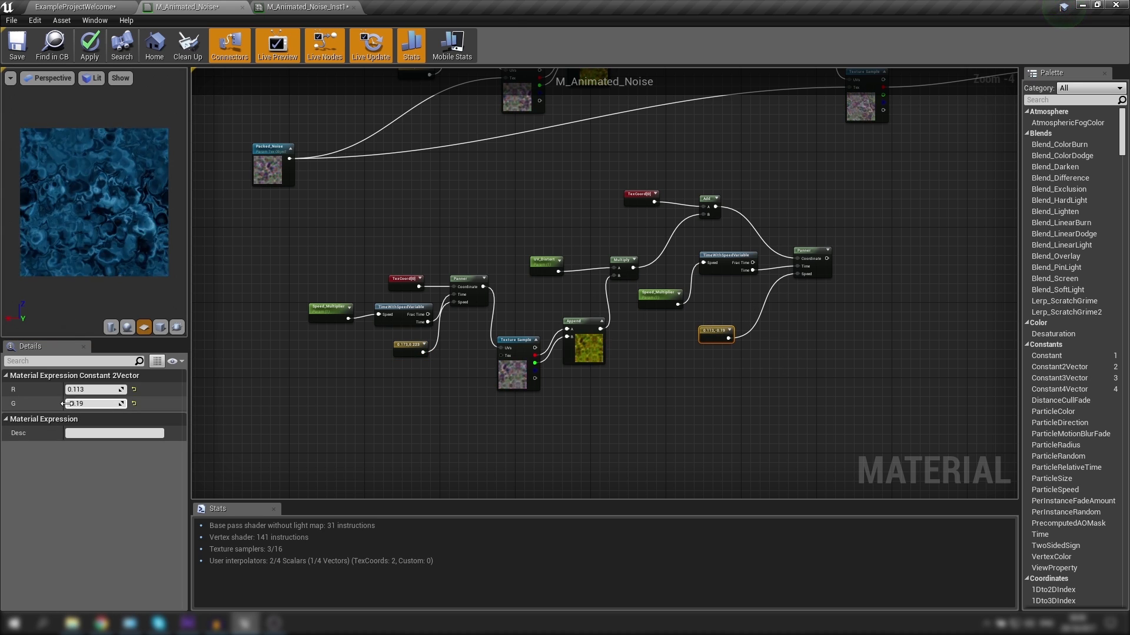
left_click(88, 389)
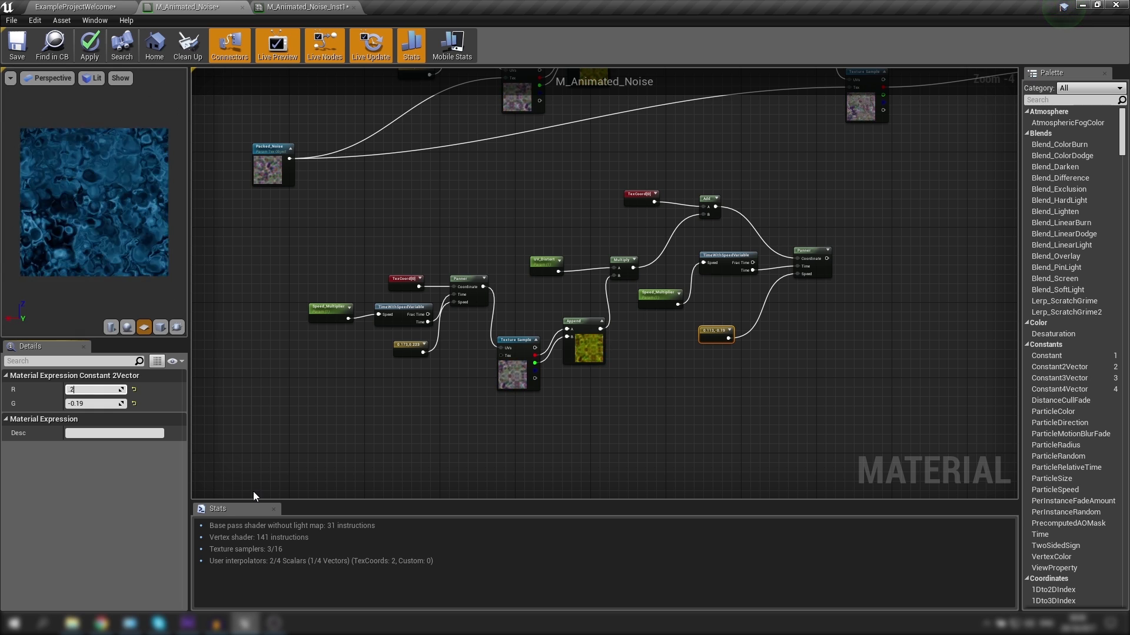
key("Tab")
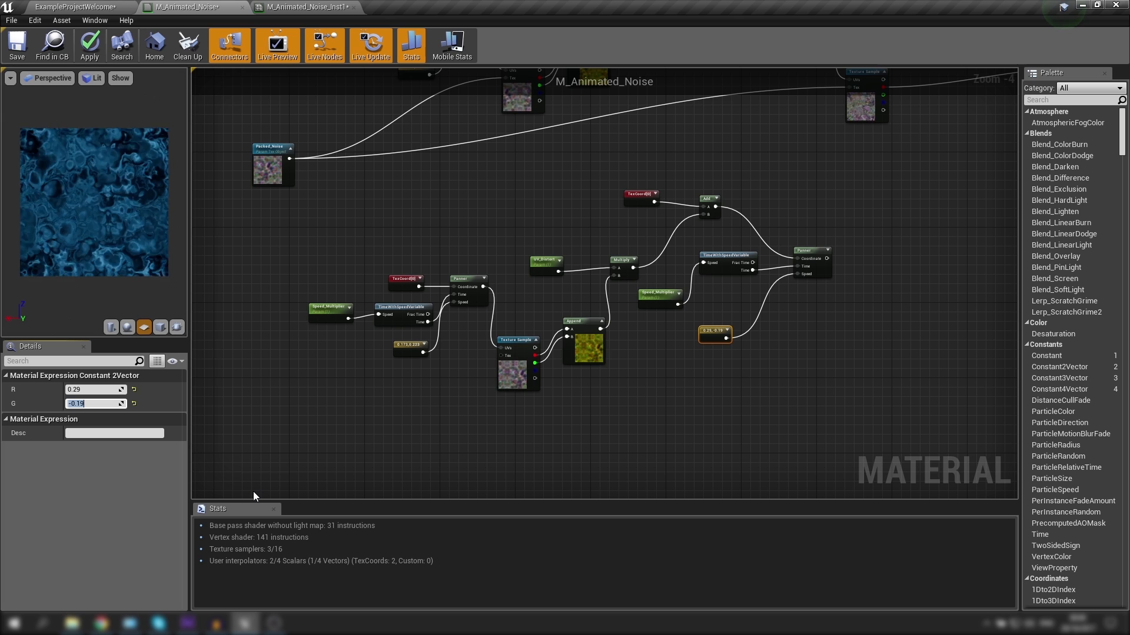
type("-0.13")
key("Return")
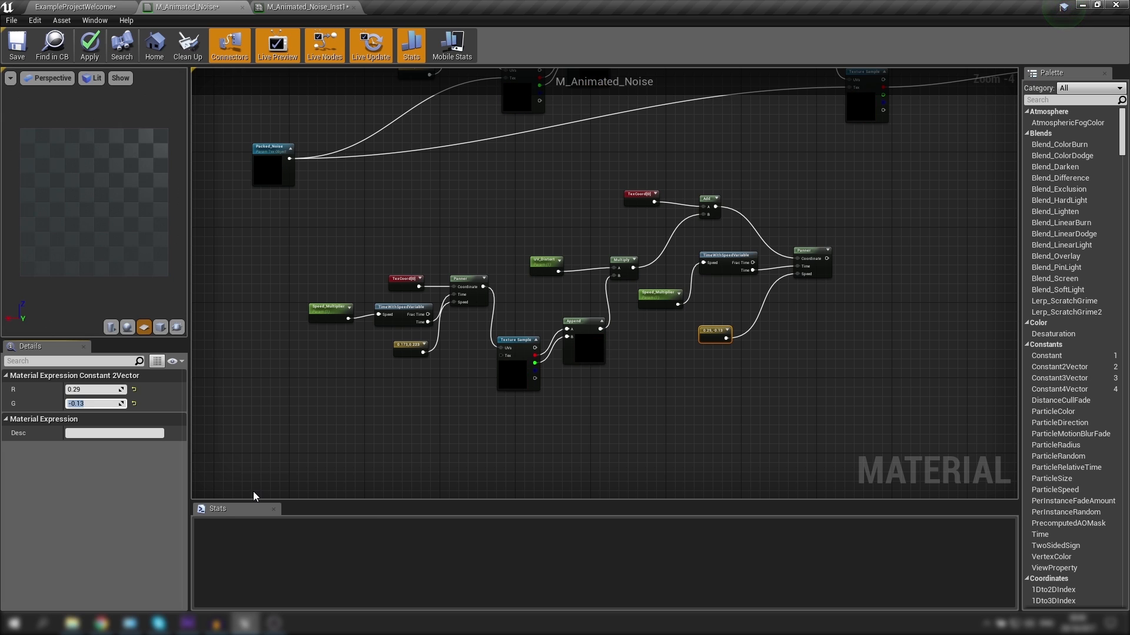
left_click(814, 373)
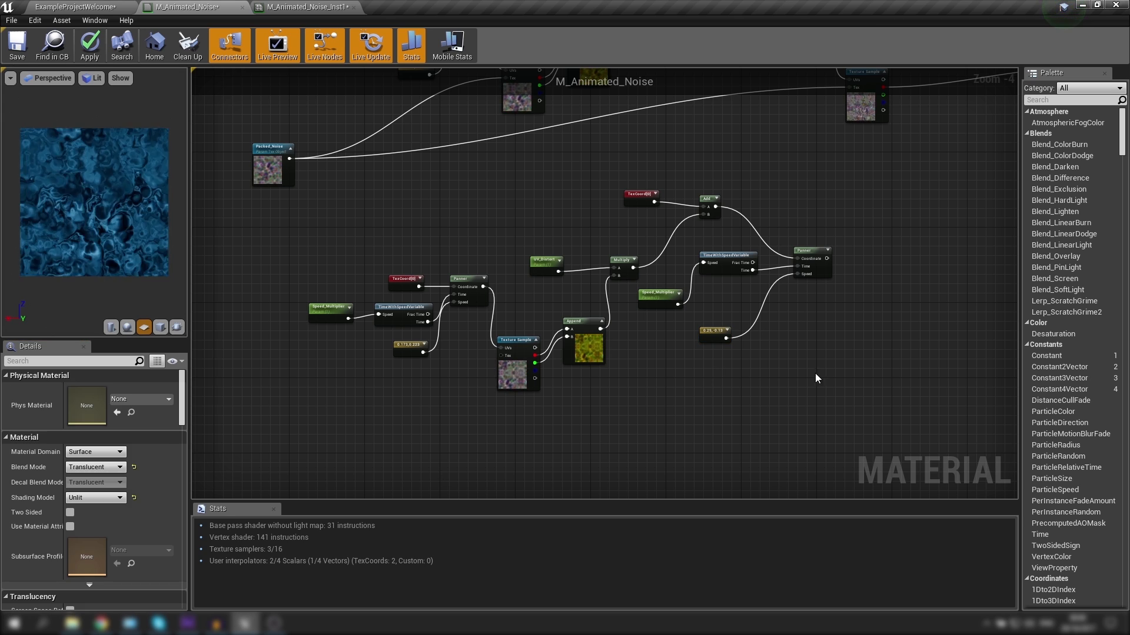
Expand the second copied Panner's preview and duplicate the original network's final Texture Sample beside it.
left_click(827, 250)
right_click_drag(836, 218, 835, 269)
left_click(721, 227)
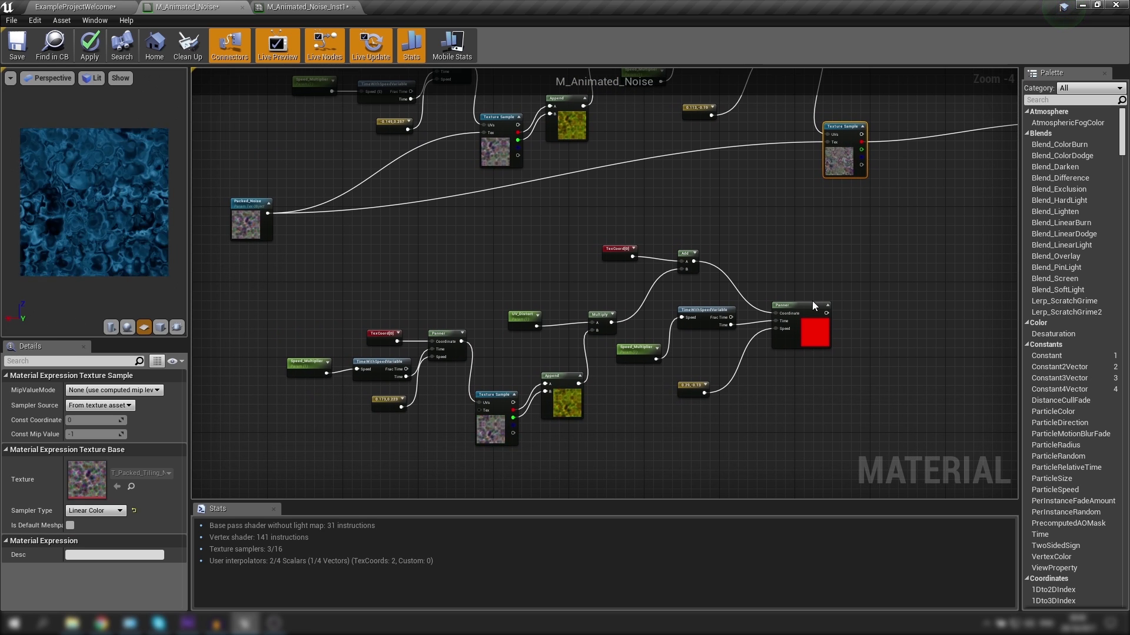
key("ctrl+w")
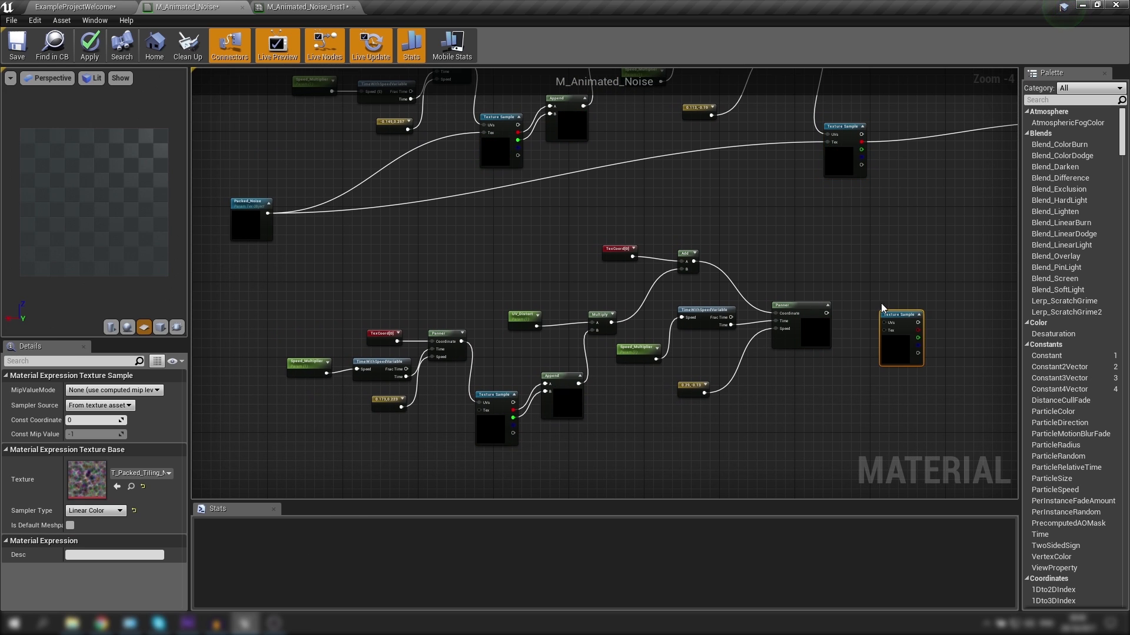
Connect the copied Panner to the new Texture Sample's UVs and Packed_Noise to the Tex inputs of both Texture Samples in the copied network.
left_click(834, 341)
left_click_drag(266, 213, 867, 311)
left_click(900, 330)
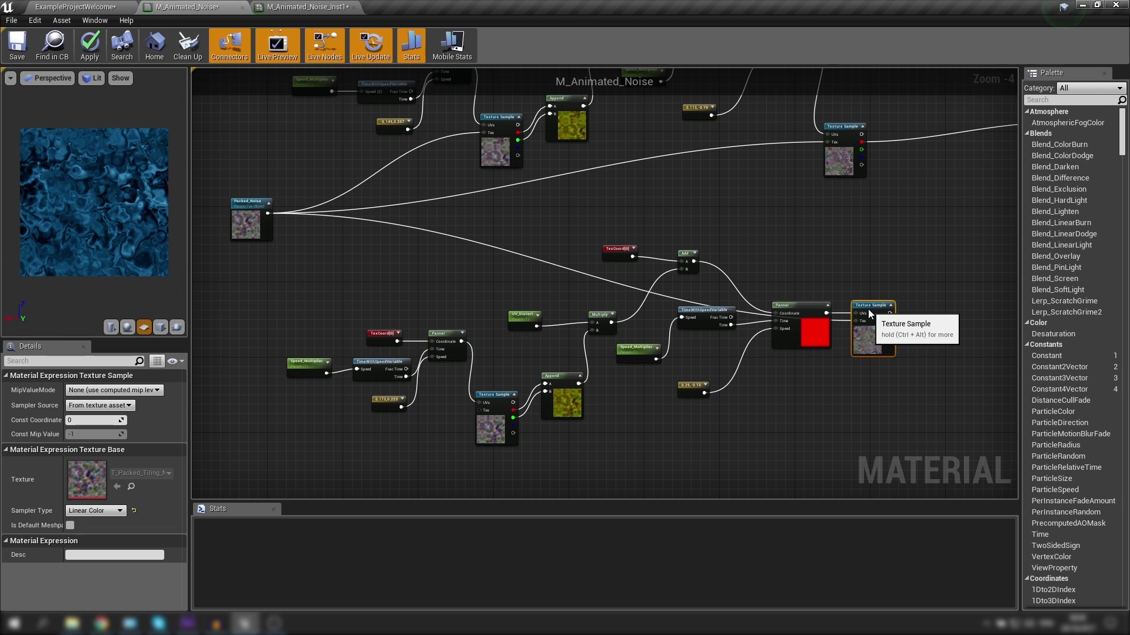
left_click_drag(267, 213, 479, 410)
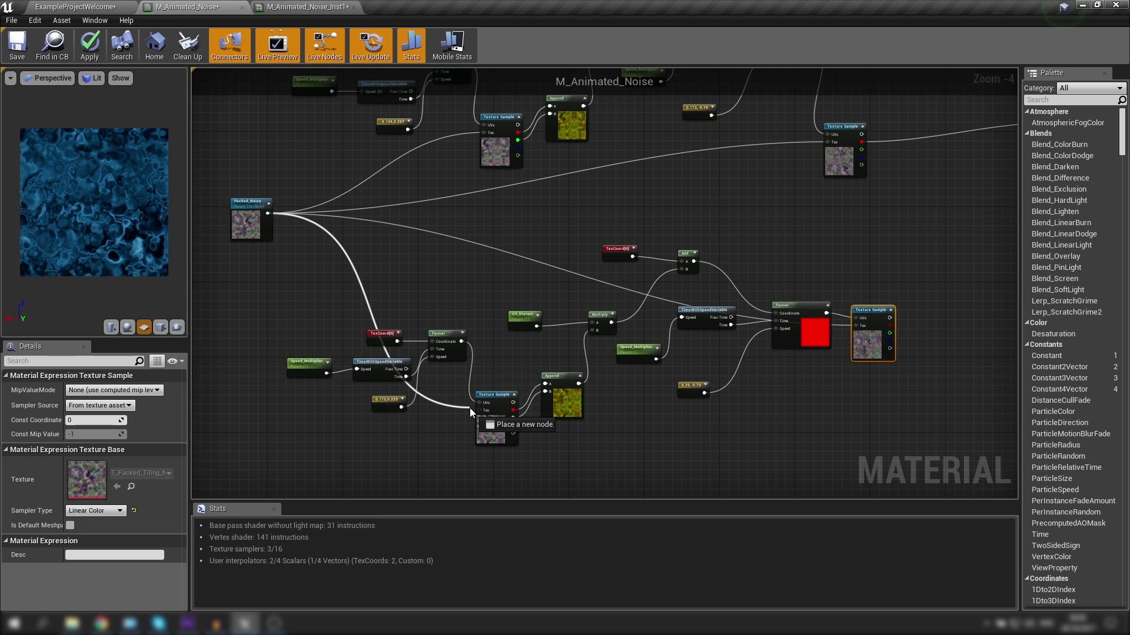
Add a Multiply node between the two networks' final Texture Samples and collapse the preview of the copied Panner beside it.
right_click_drag(804, 253, 723, 230)
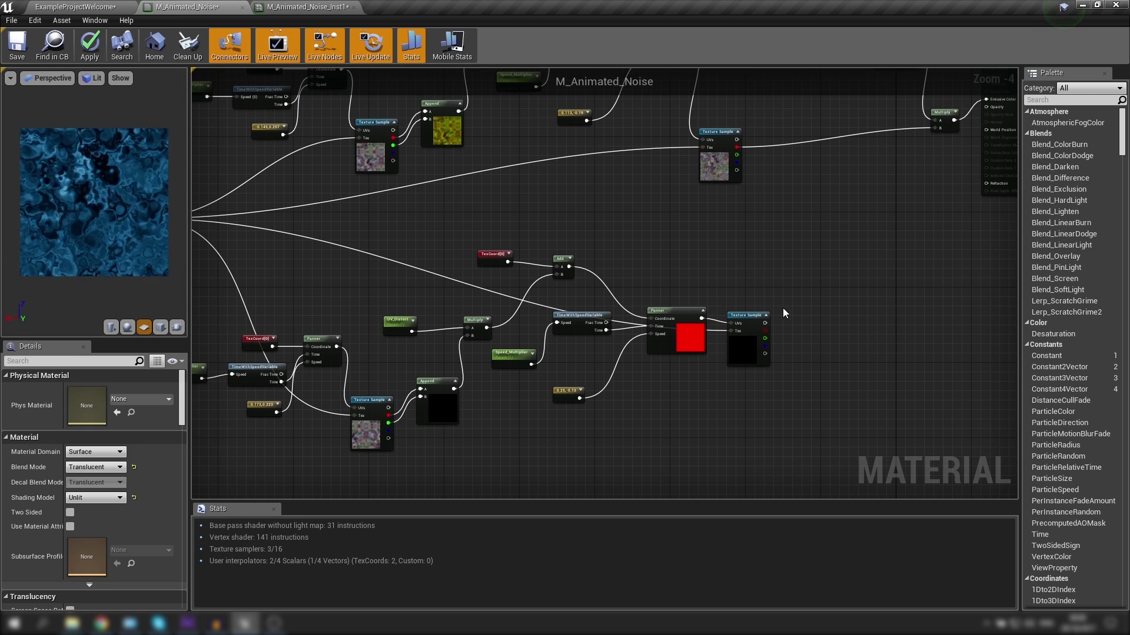
left_click_drag(757, 313, 757, 307)
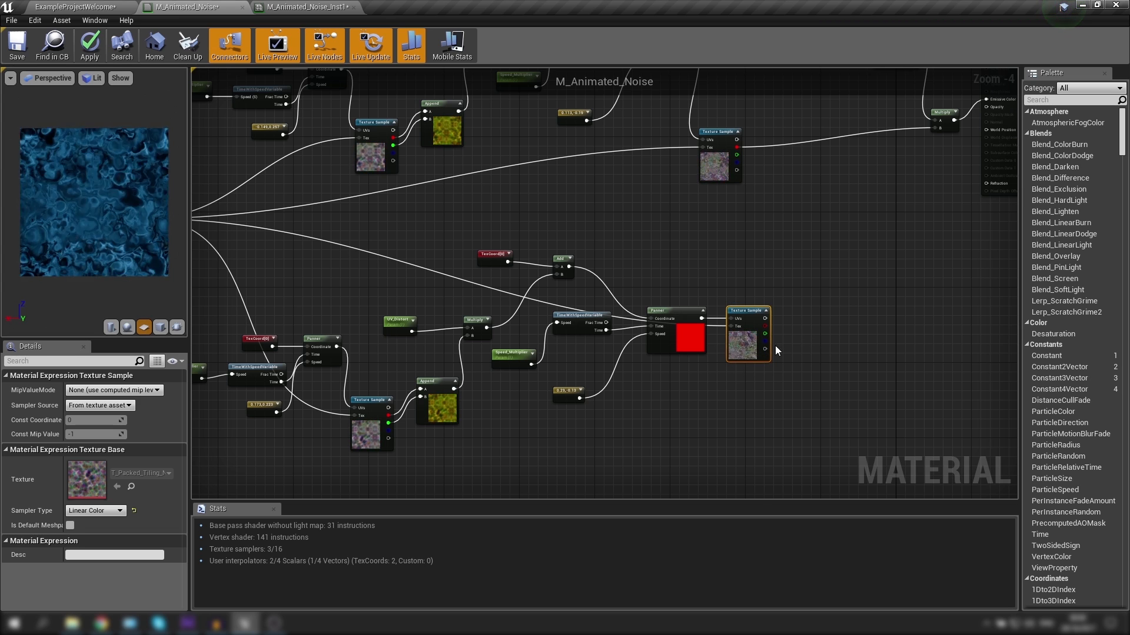
left_click(783, 199)
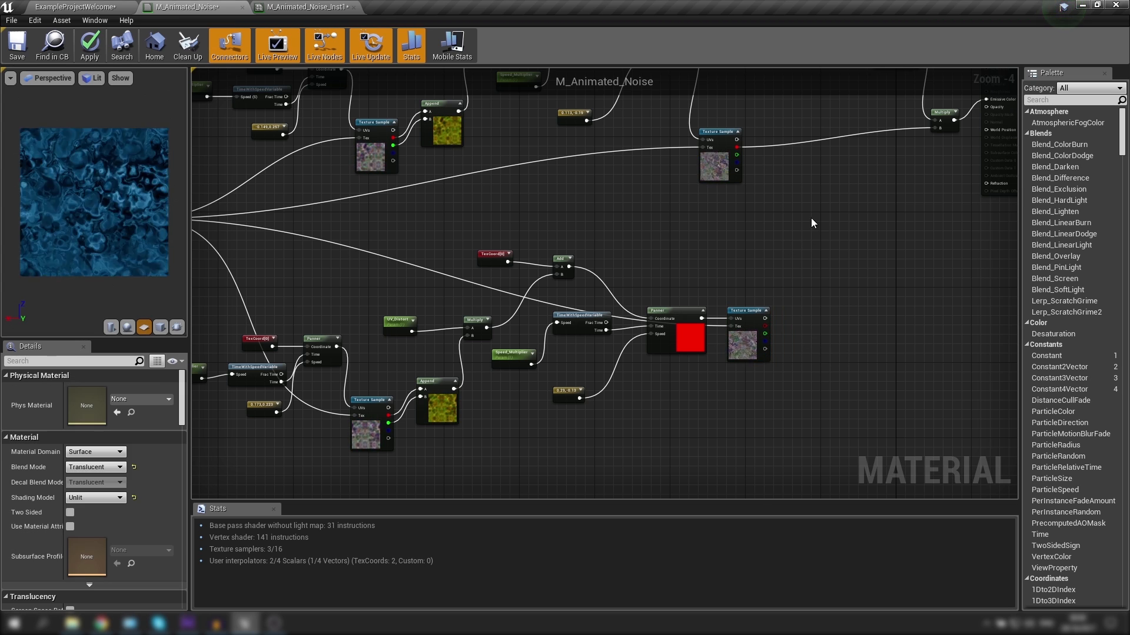
left_click(800, 207)
left_click(702, 310)
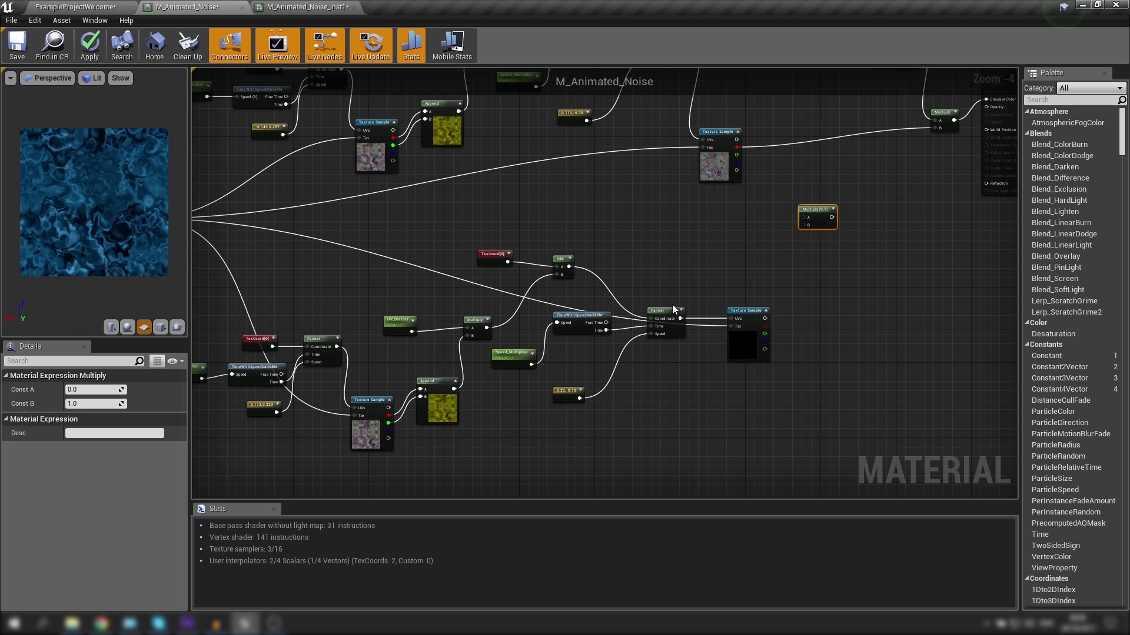
Connect the original final Texture Sample's red channel to the new Multiply's A and the copied one's green channel to B.
left_click(760, 233)
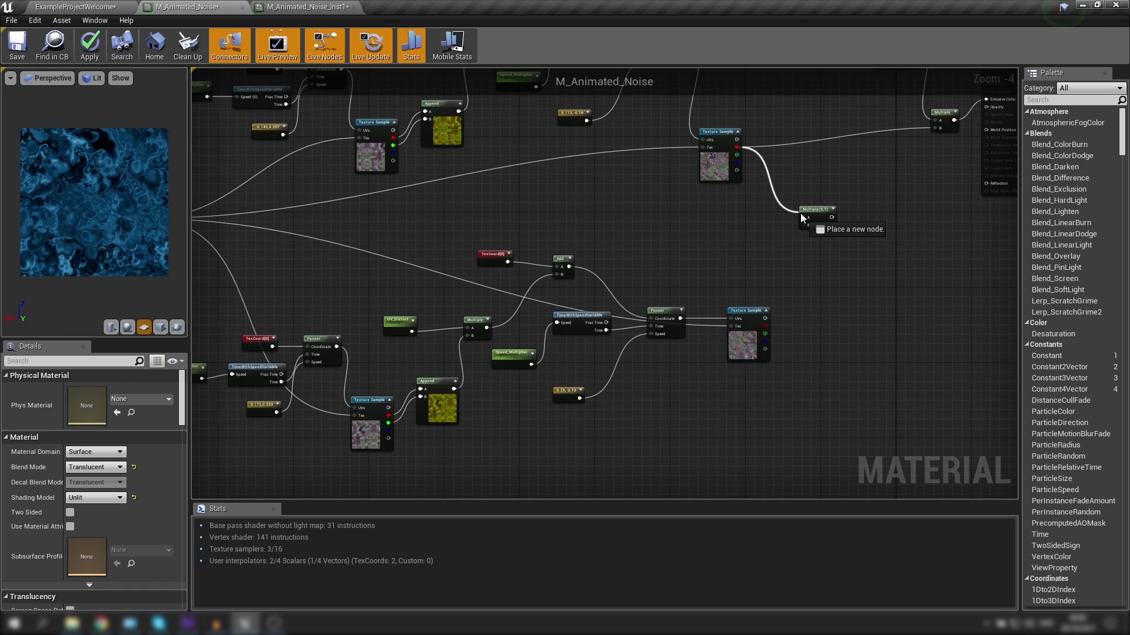
left_click_drag(800, 217, 803, 217)
left_click_drag(766, 337, 811, 294)
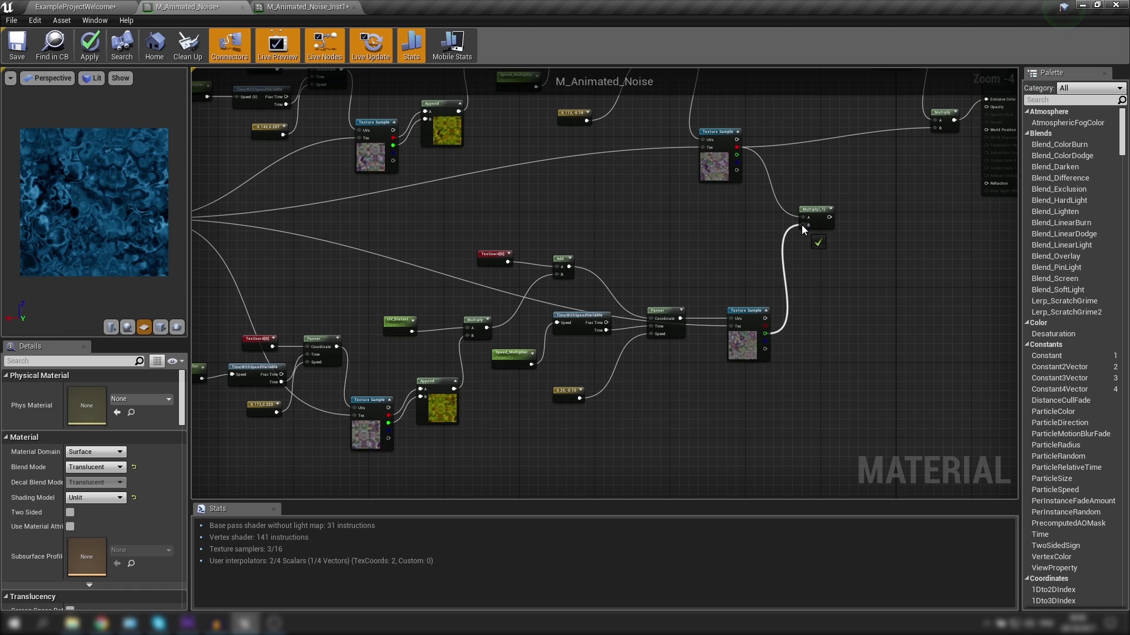
left_click_drag(802, 225, 803, 226)
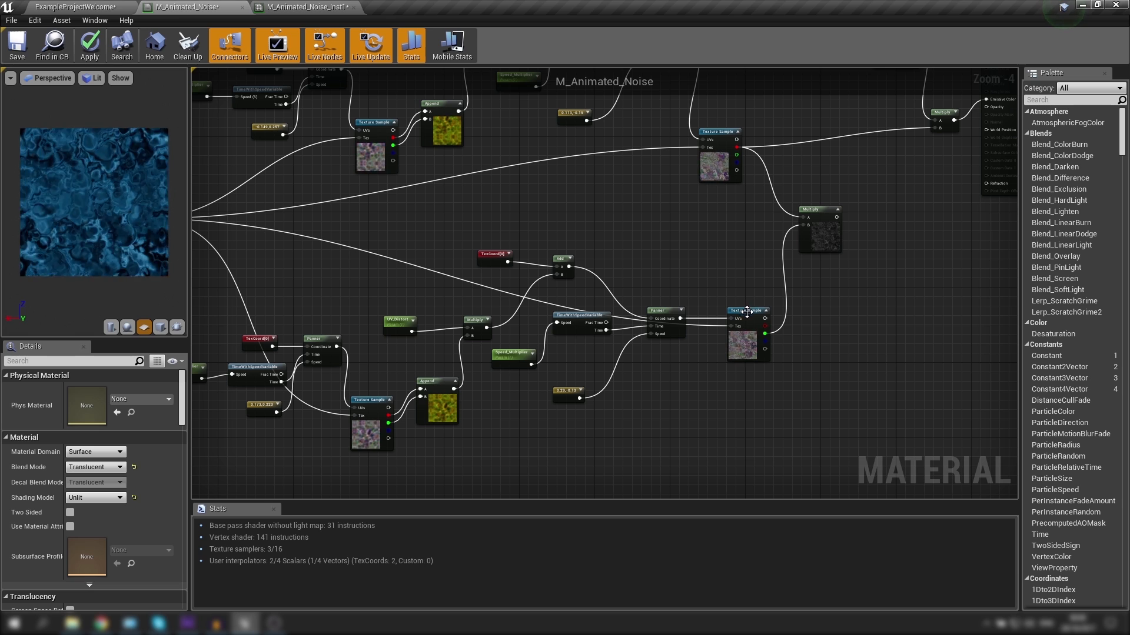
Reposition the copied network's final Texture Sample and connect the noise Multiply's output to input B of the tint Multiply.
left_click_drag(747, 312, 725, 293)
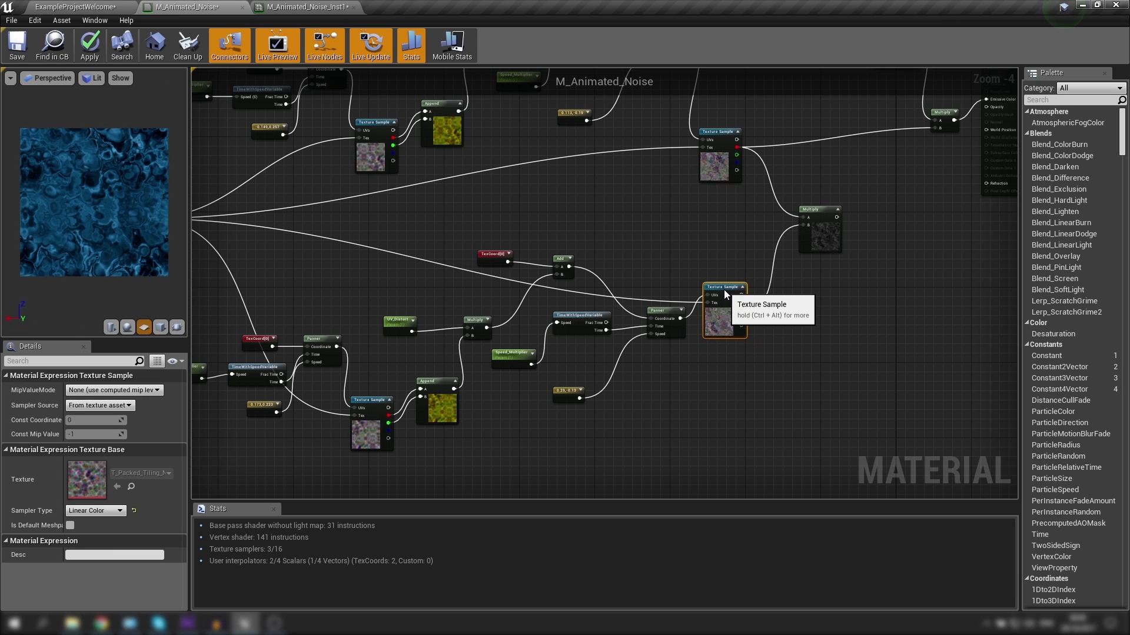
left_click(723, 260)
right_click_drag(806, 142, 711, 267)
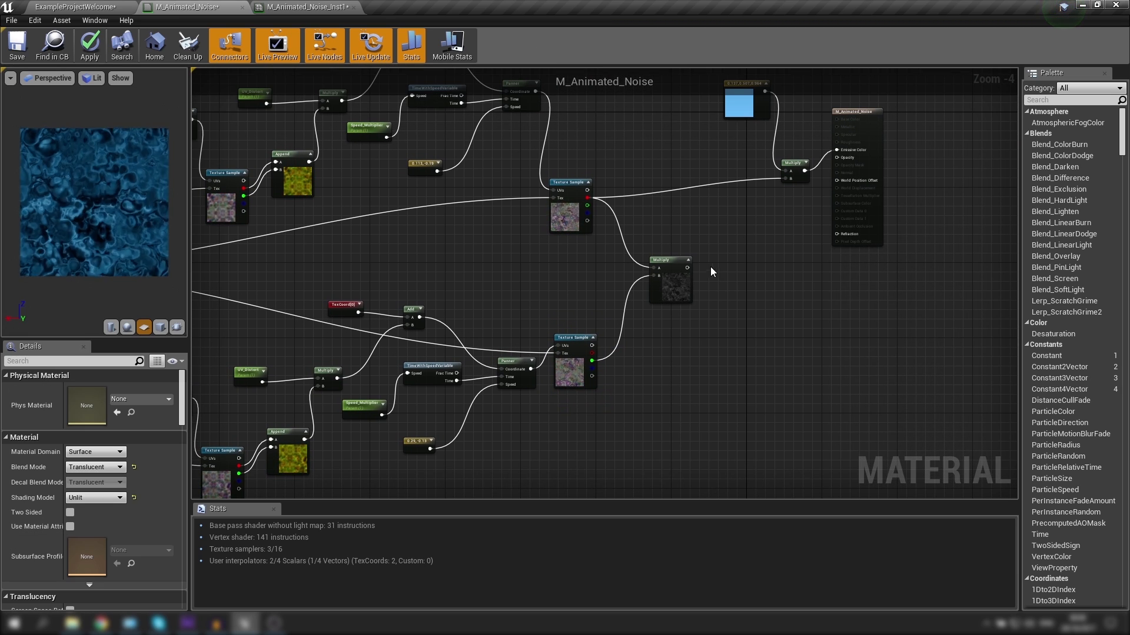
left_click_drag(687, 267, 771, 190)
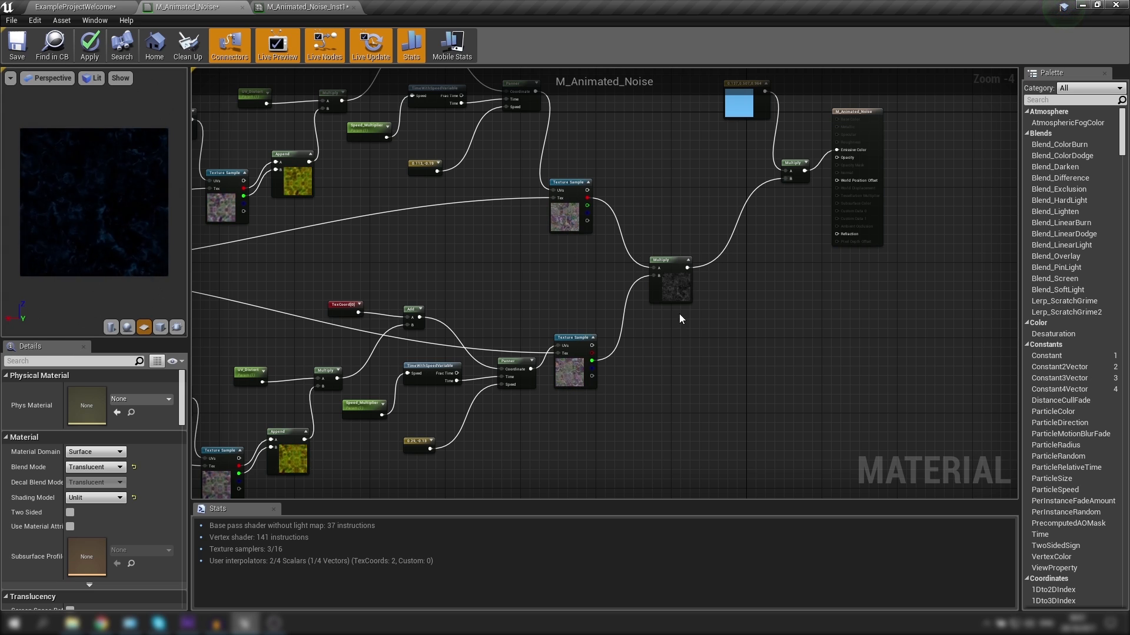
Move the material output node farther from the tint Multiply and add a scalar parameter named Noise_Contrast in the graph.
scroll(679, 313, "up", 2)
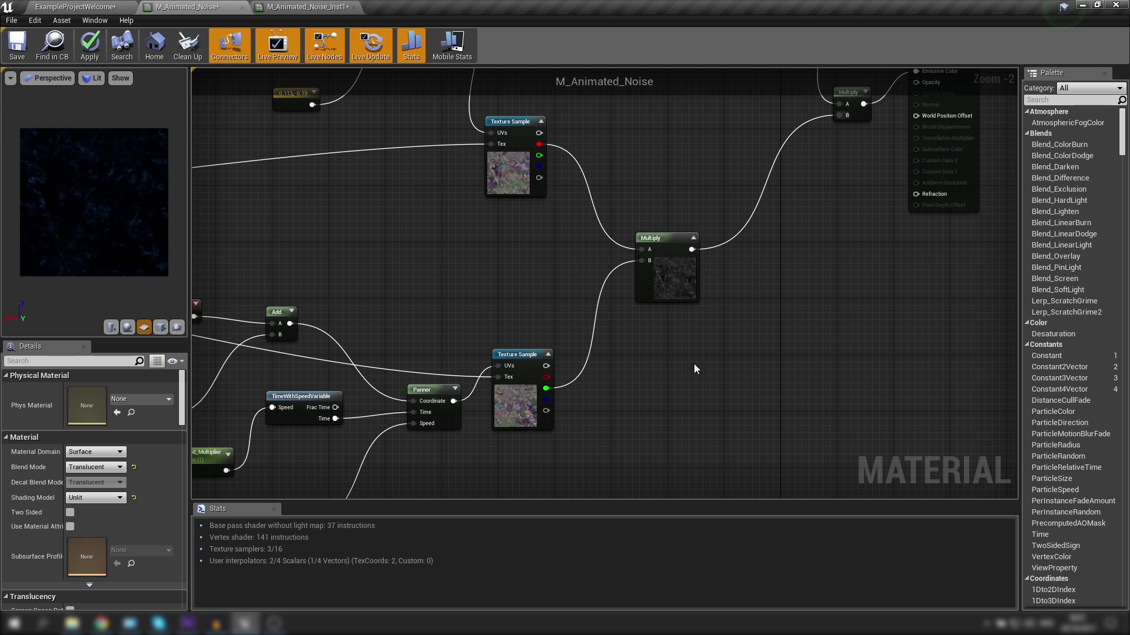
right_click_drag(708, 141, 652, 266)
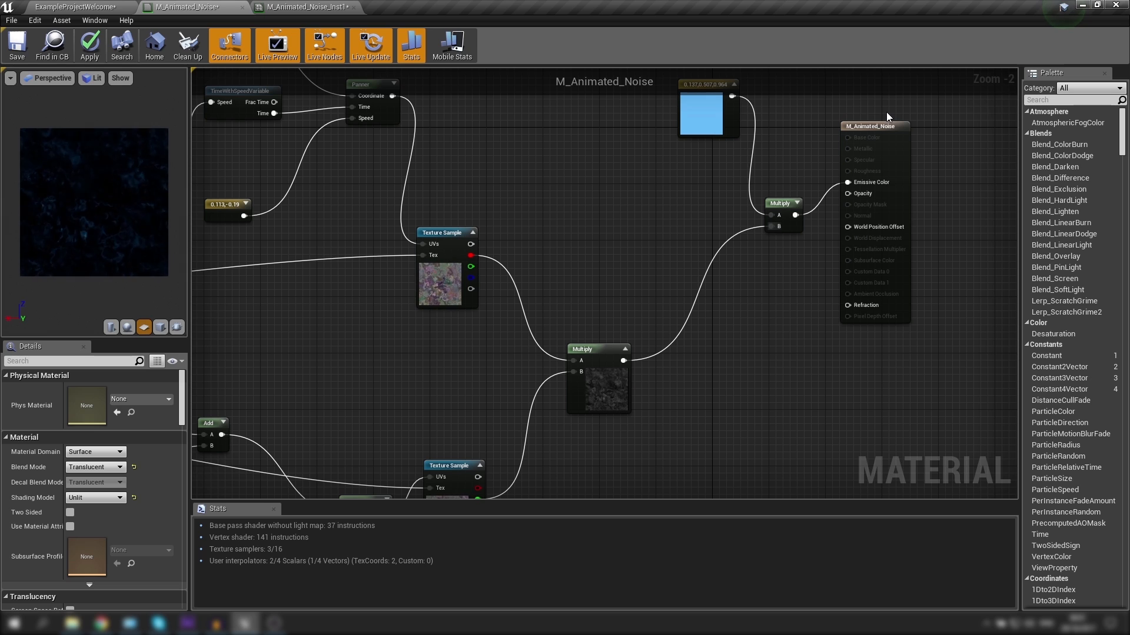
right_click_drag(821, 130, 755, 168)
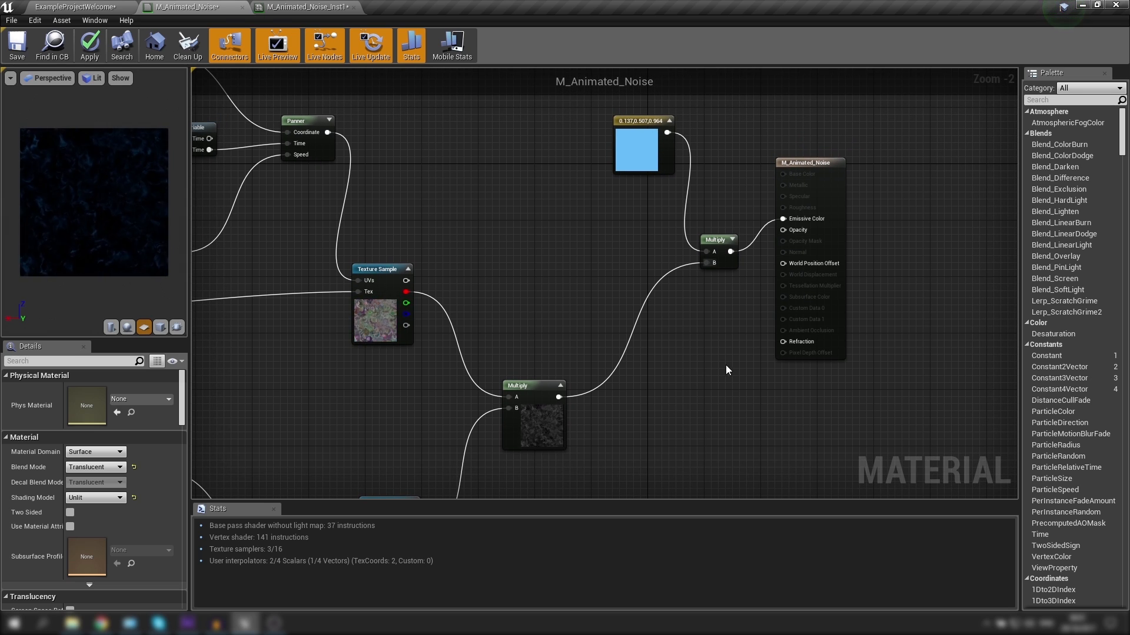
left_click_drag(817, 175, 951, 175)
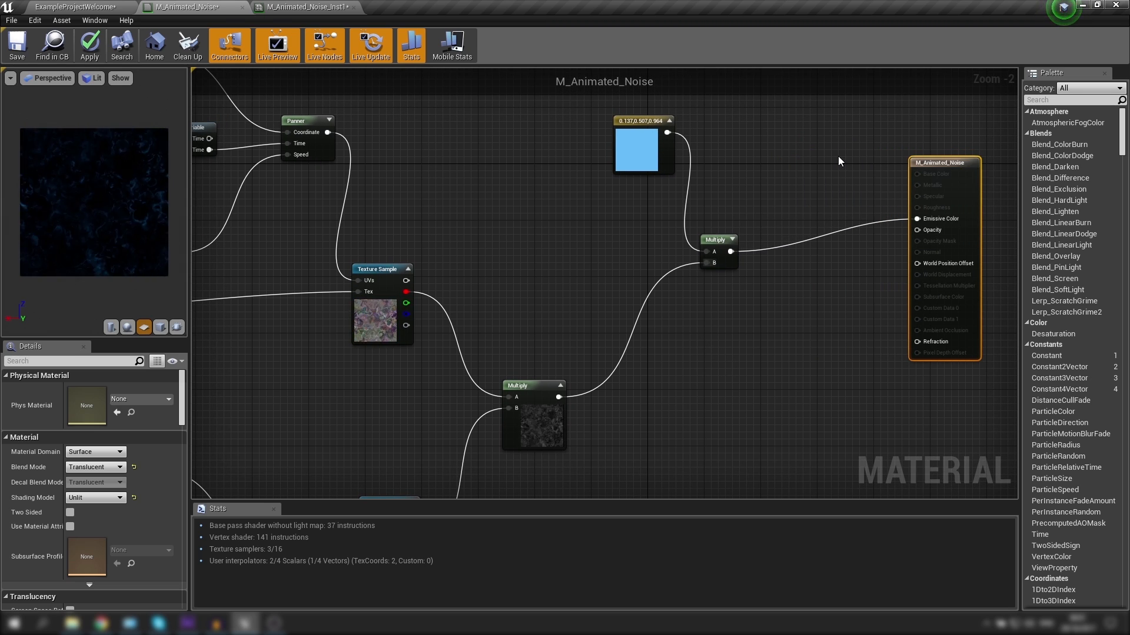
left_click(659, 357)
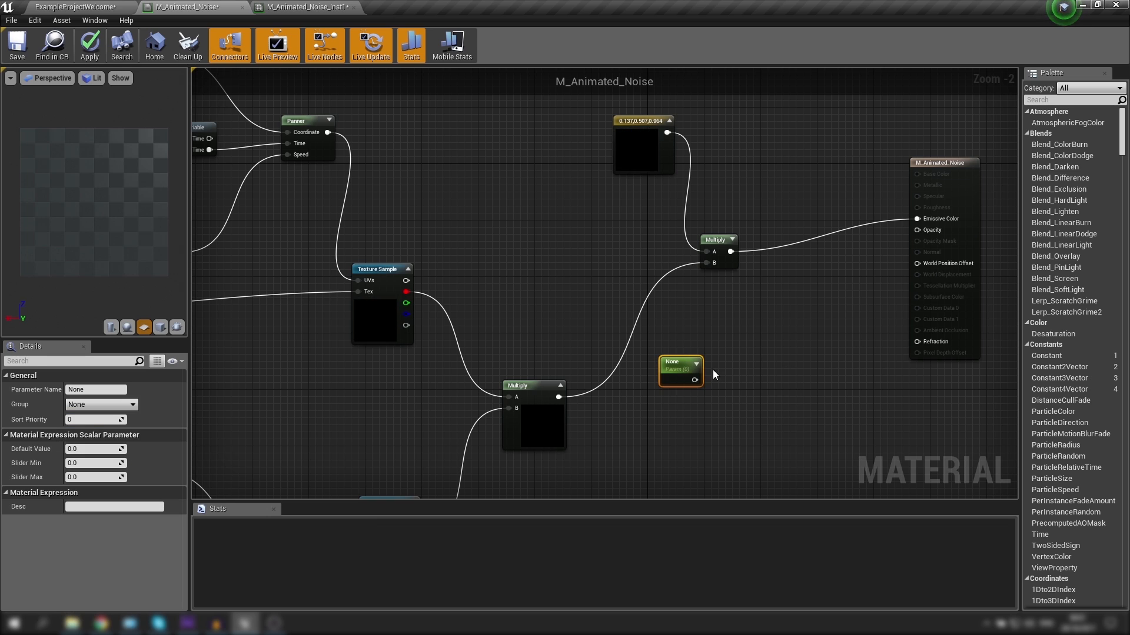
left_click(113, 390)
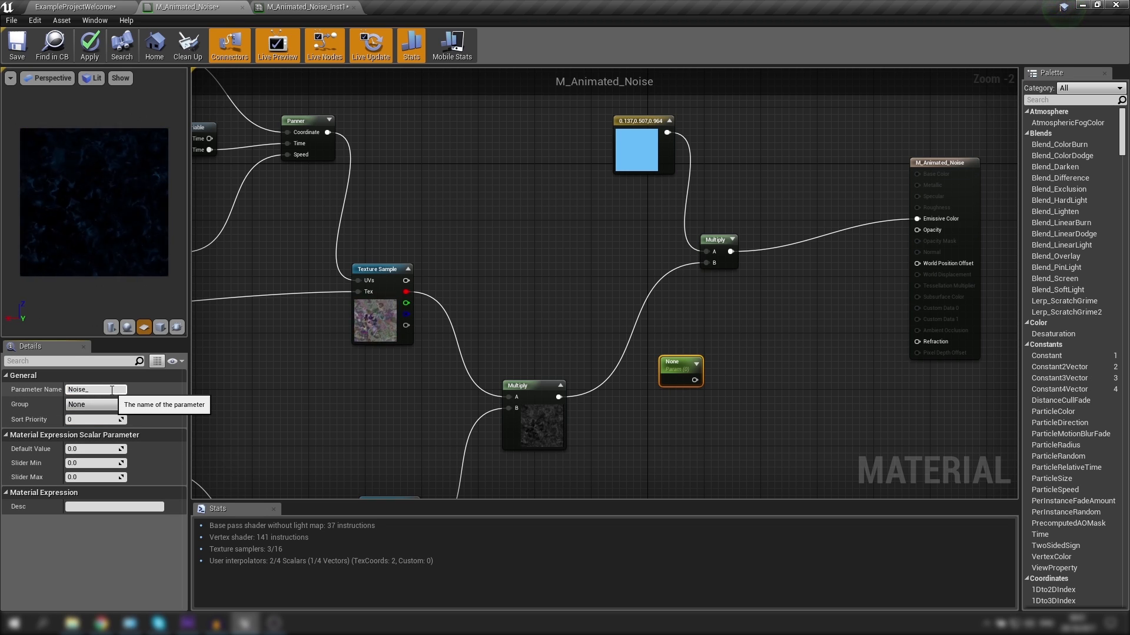
type("Noise_Contrast")
key("Return")
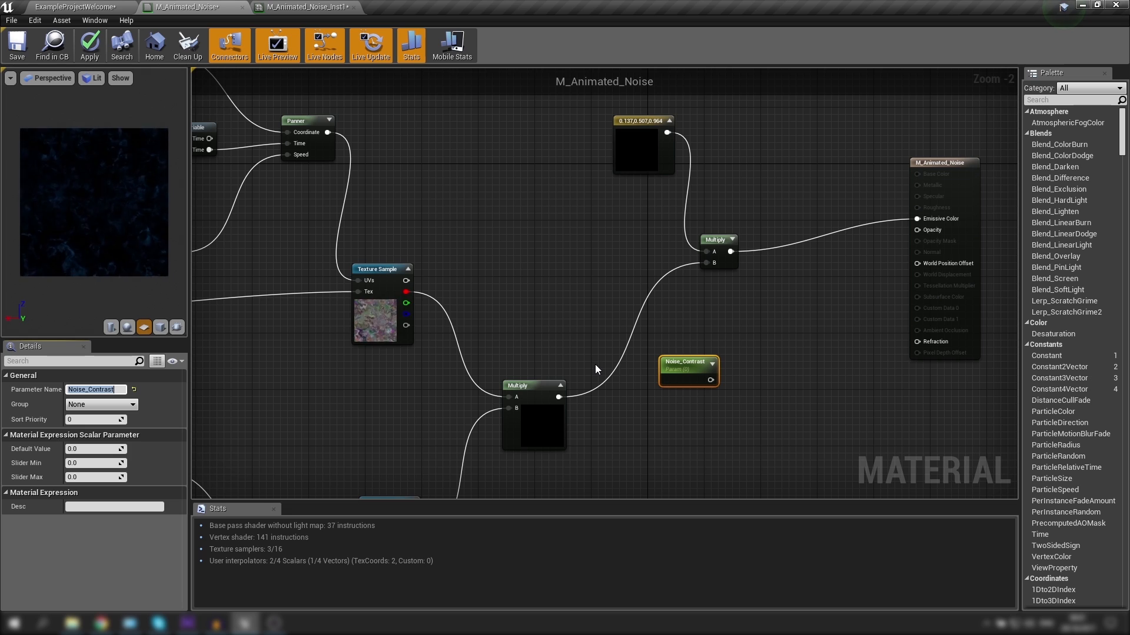
Duplicate the Noise_Contrast parameter just below it and rename the copy Noise_Brightness.
left_click(690, 402)
left_click(679, 379)
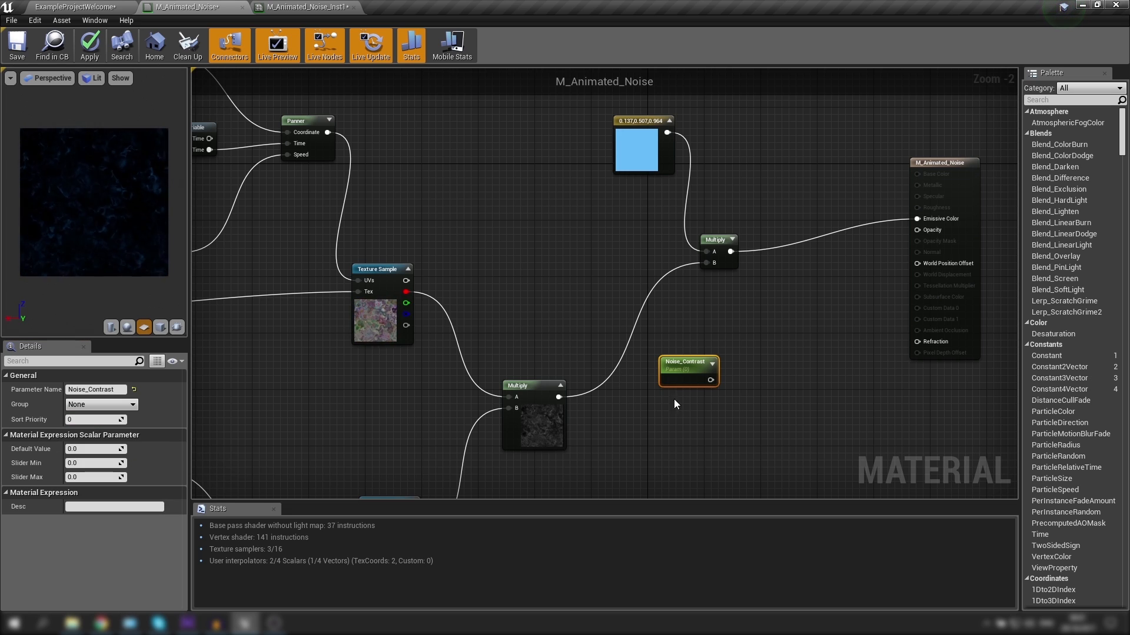
key("ctrl+c")
key("ctrl+v")
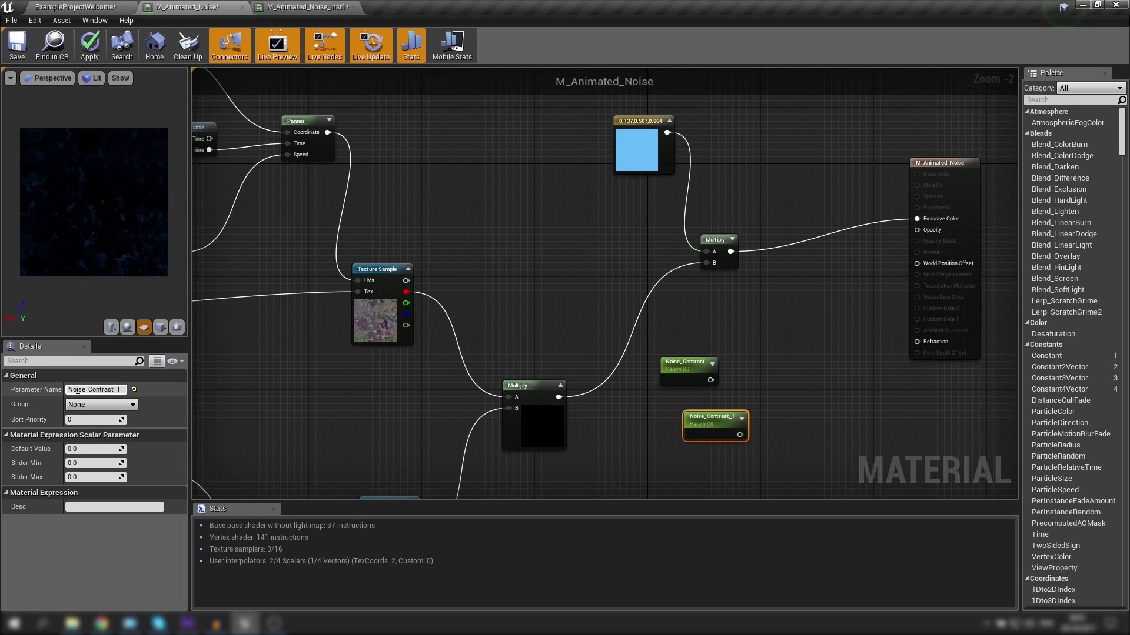
type("Brightness")
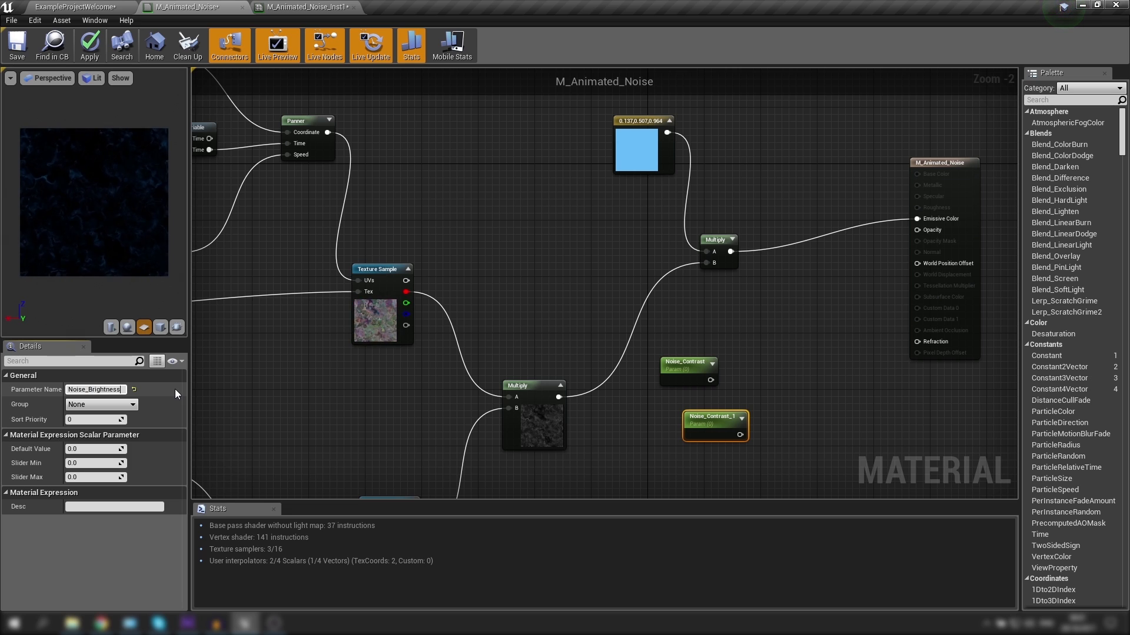
key("Return")
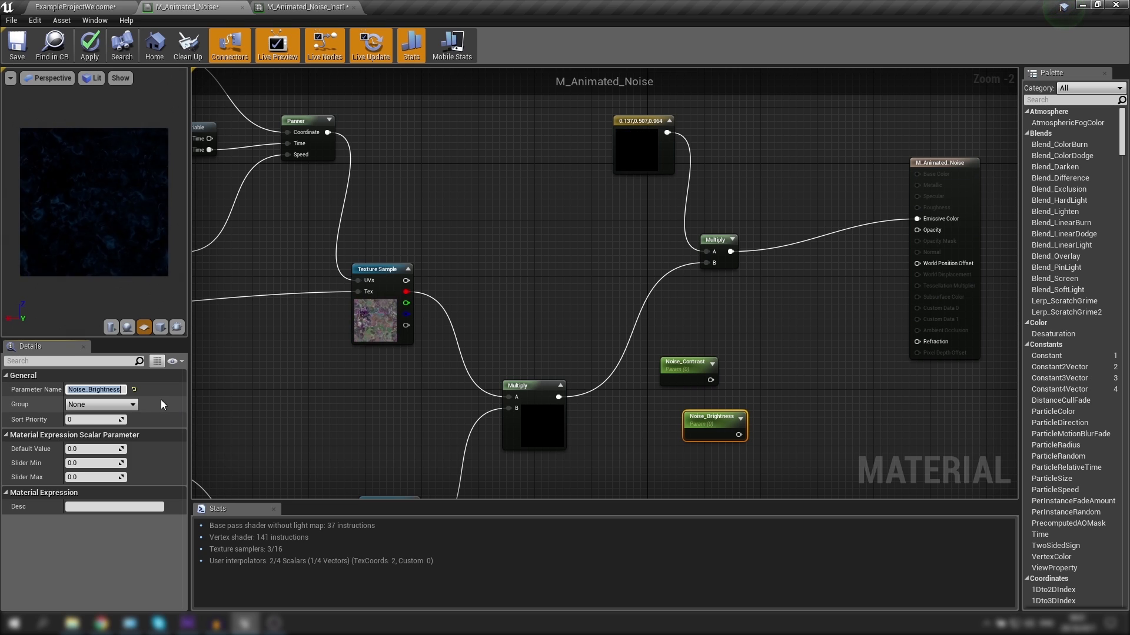
Set the default values of the Noise_Brightness and Noise_Contrast parameters to 1.
left_click(94, 449)
type("1")
left_click(685, 369)
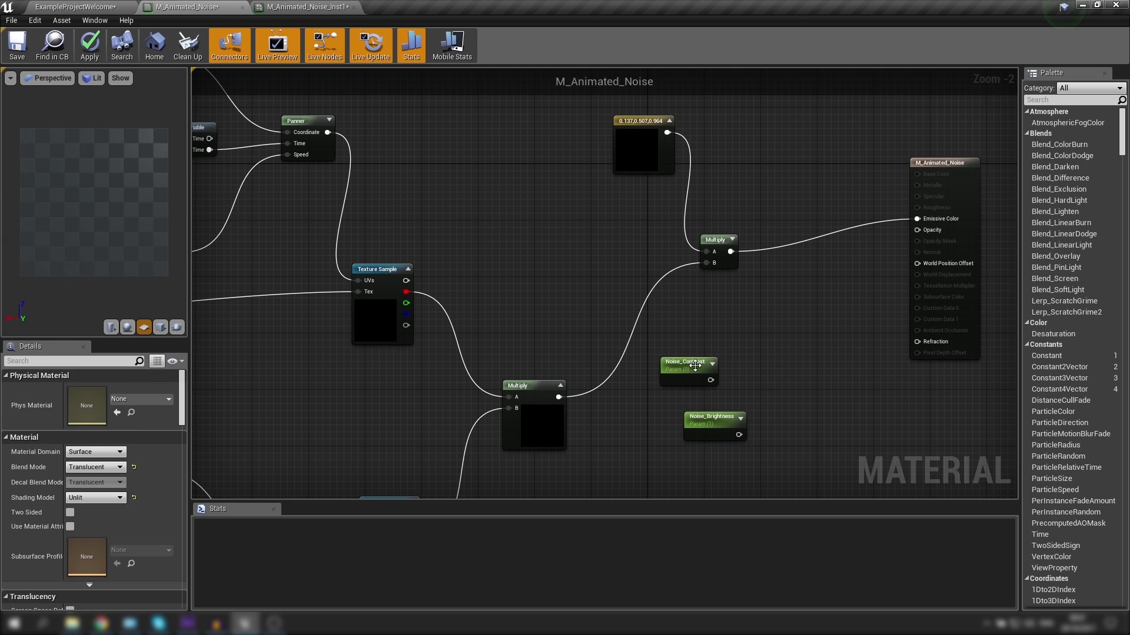
left_click(635, 305)
Add a Power node, connecting Noise_Contrast to its Exp input and the tint Multiply's output to its Base input.
right_click(758, 286)
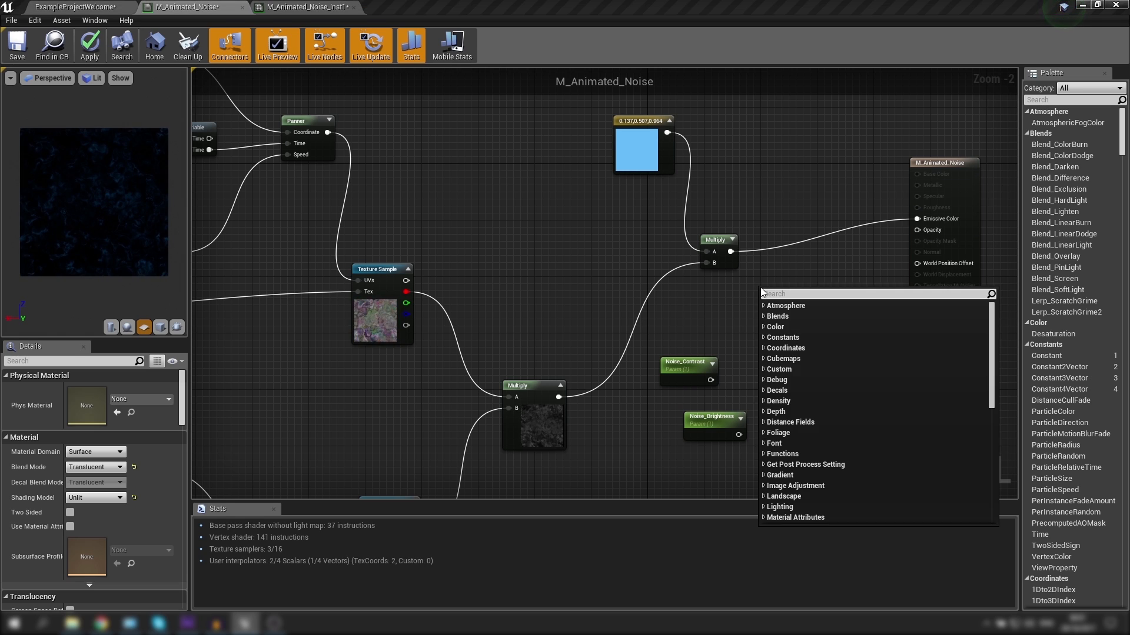
type("power")
key("Return")
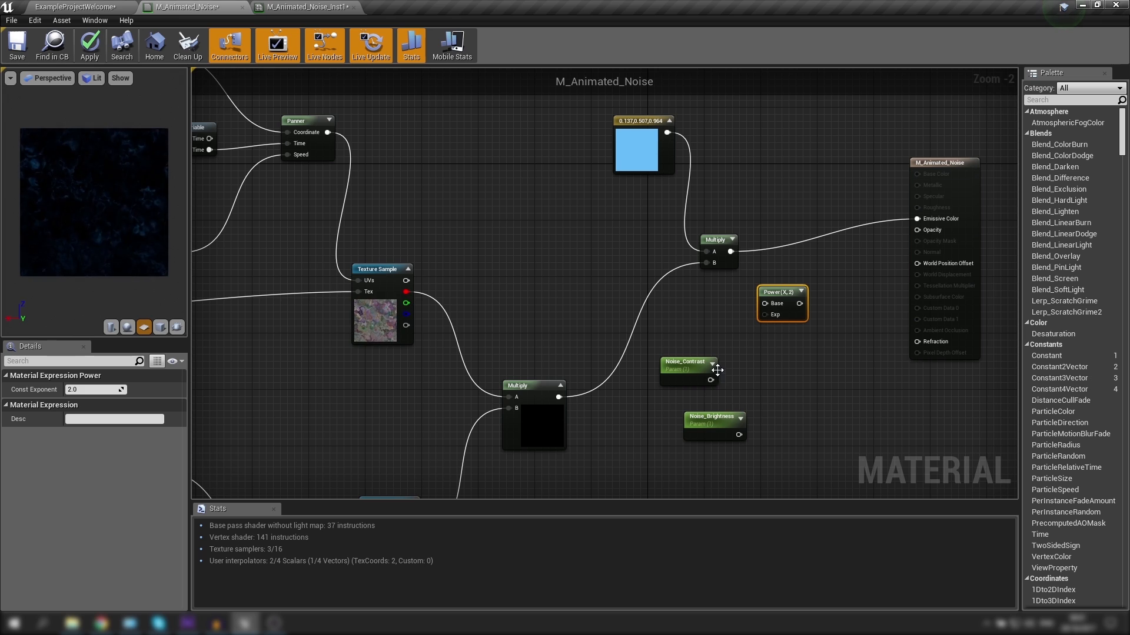
left_click_drag(760, 320, 764, 315)
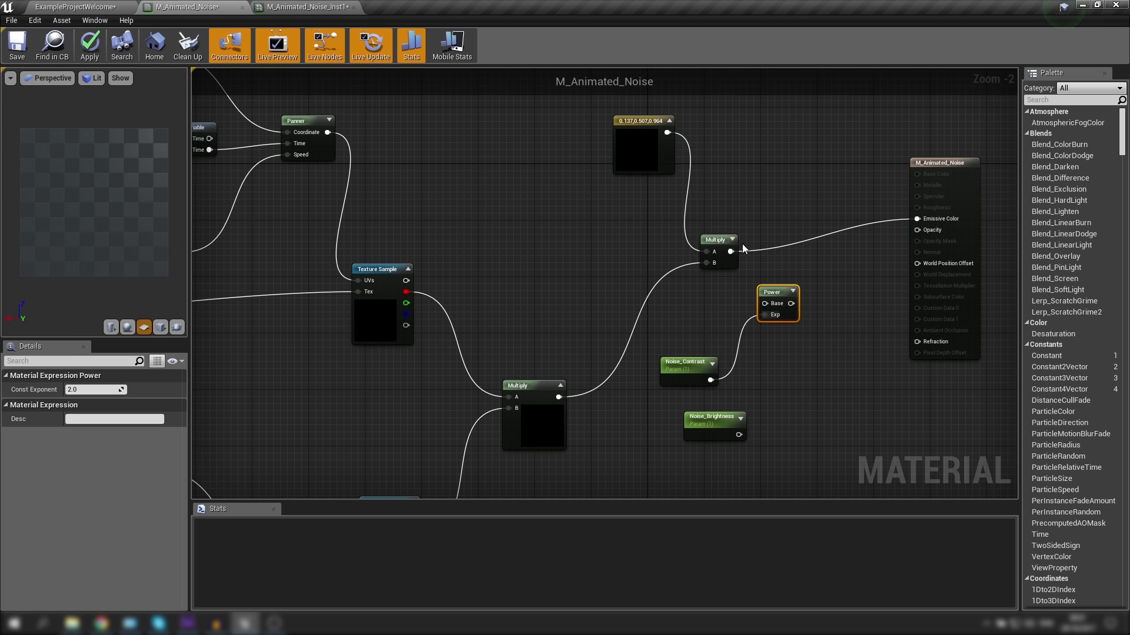
left_click_drag(731, 252, 765, 303)
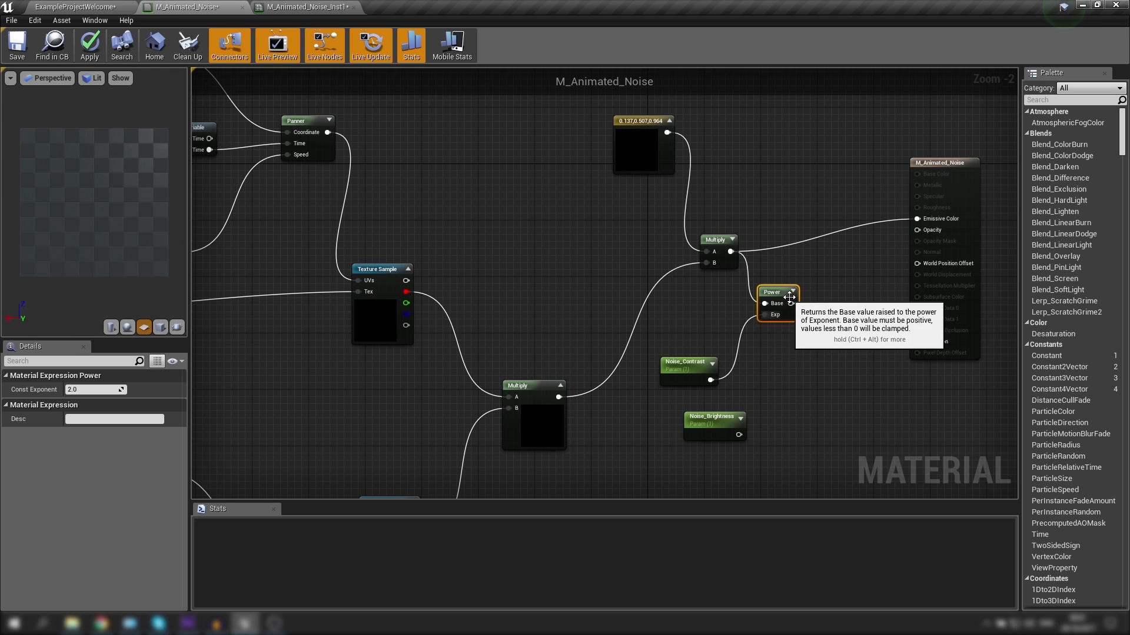
Add a Multiply node with Power in A and Noise_Brightness in B, and connect its output to Emissive Color.
left_click(822, 289)
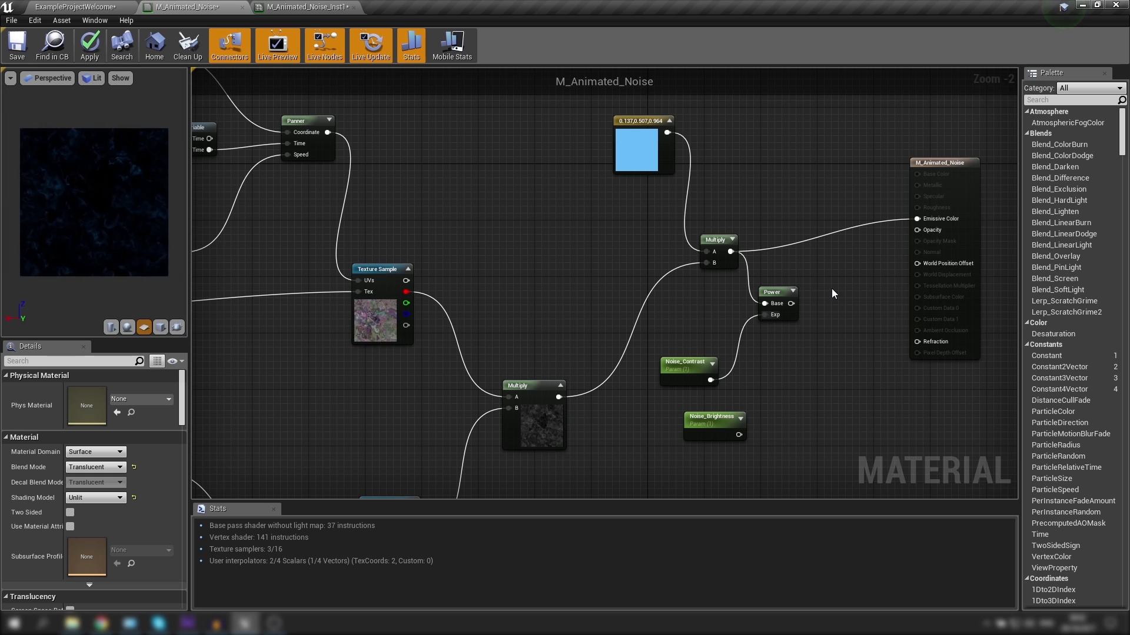
left_click(836, 294)
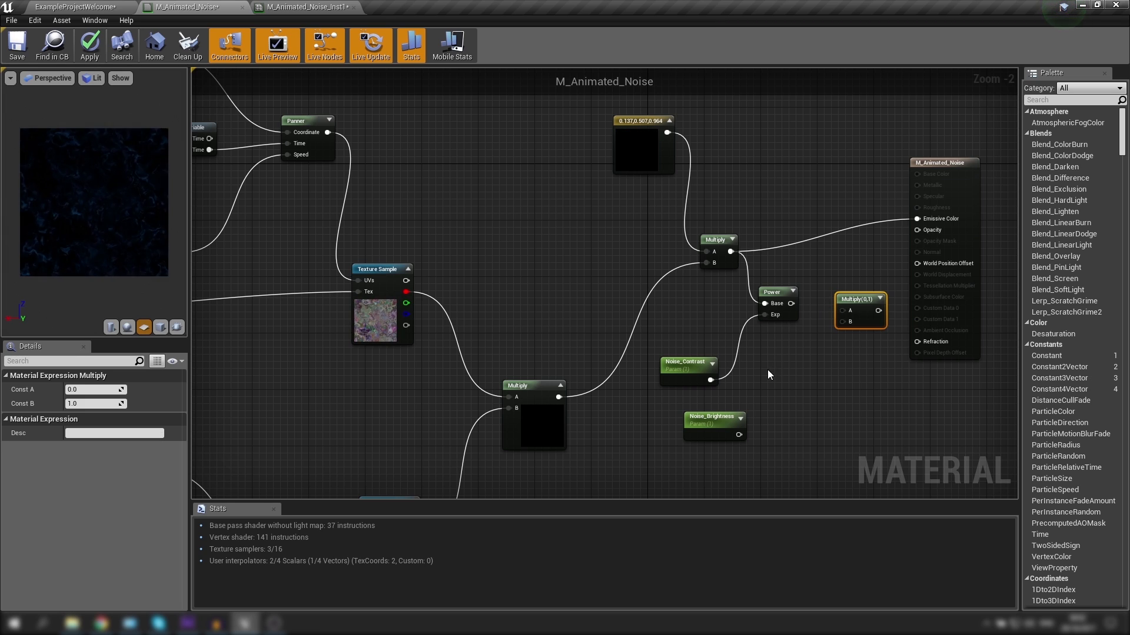
left_click_drag(791, 303, 842, 311)
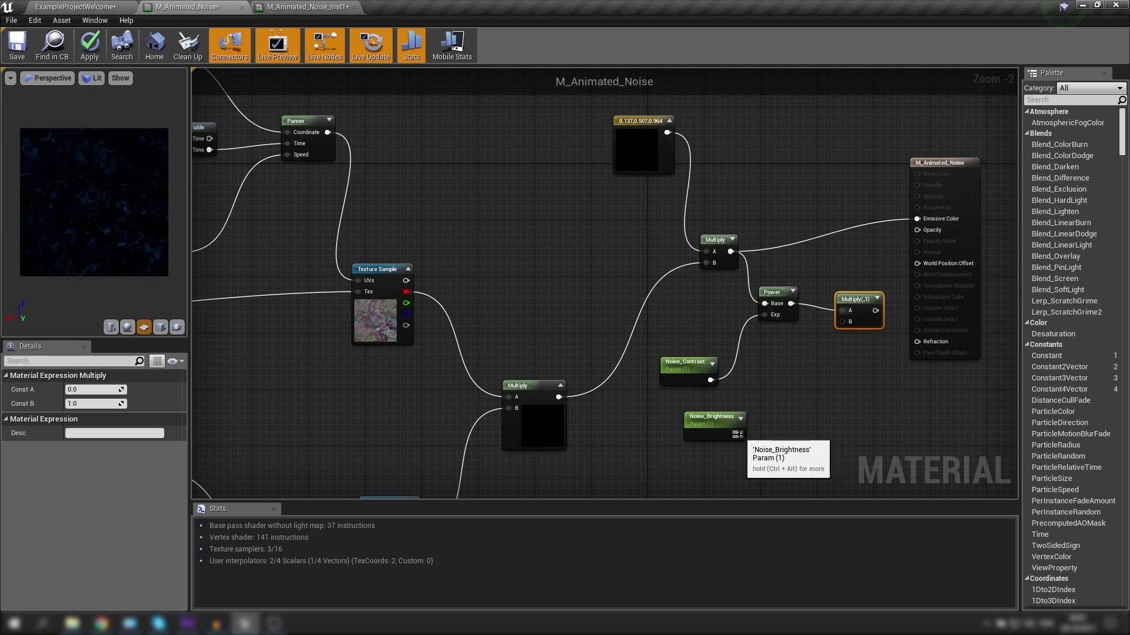
left_click_drag(739, 435, 916, 219)
left_click(866, 194)
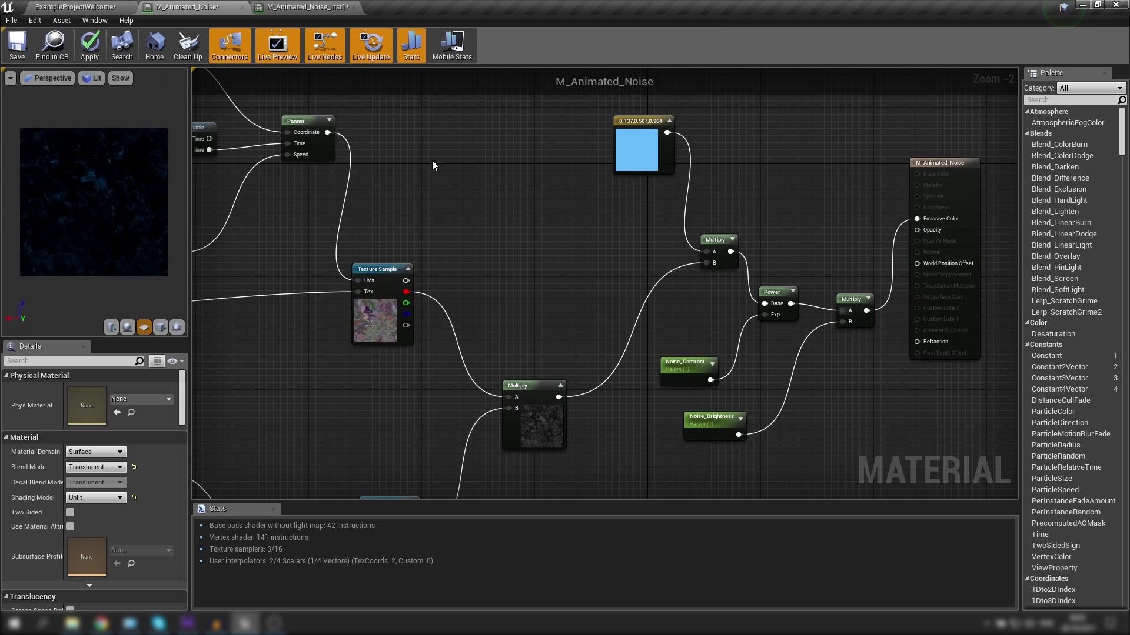
Apply the material changes and enable the Noise_Brightness and Noise_Contrast overrides in the M_Animated_Noise_Inst1 material instance.
left_click(90, 46)
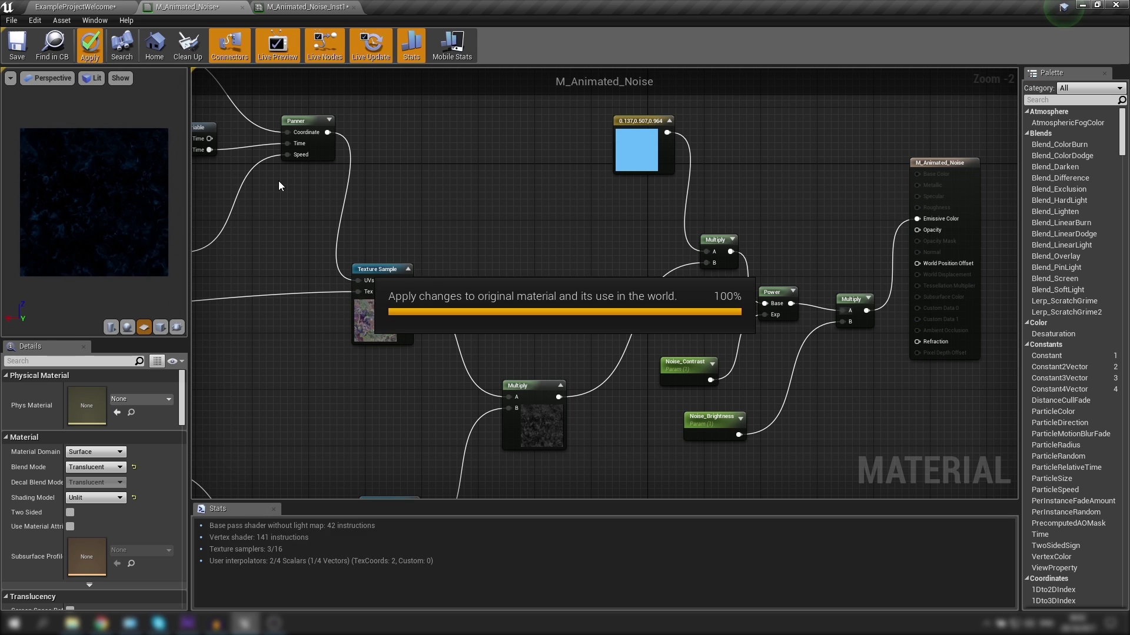
left_click(299, 8)
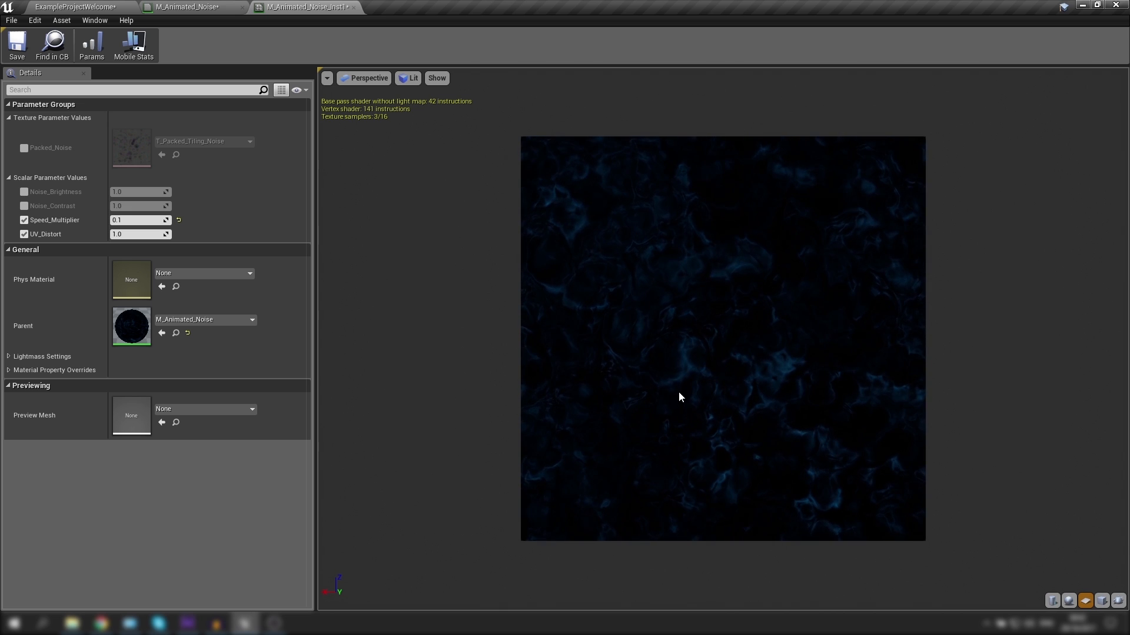
left_click(24, 192)
left_click(24, 206)
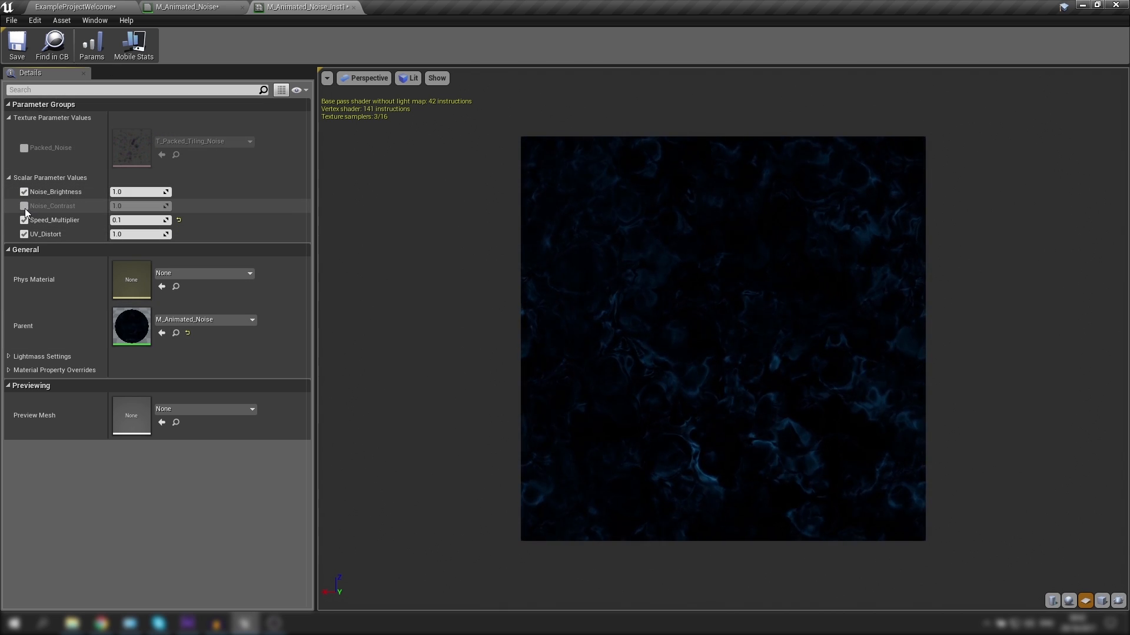
Raise Noise_Brightness to about 32.83 and set Noise_Contrast to 2 in the material instance.
left_click_drag(132, 192, 259, 192)
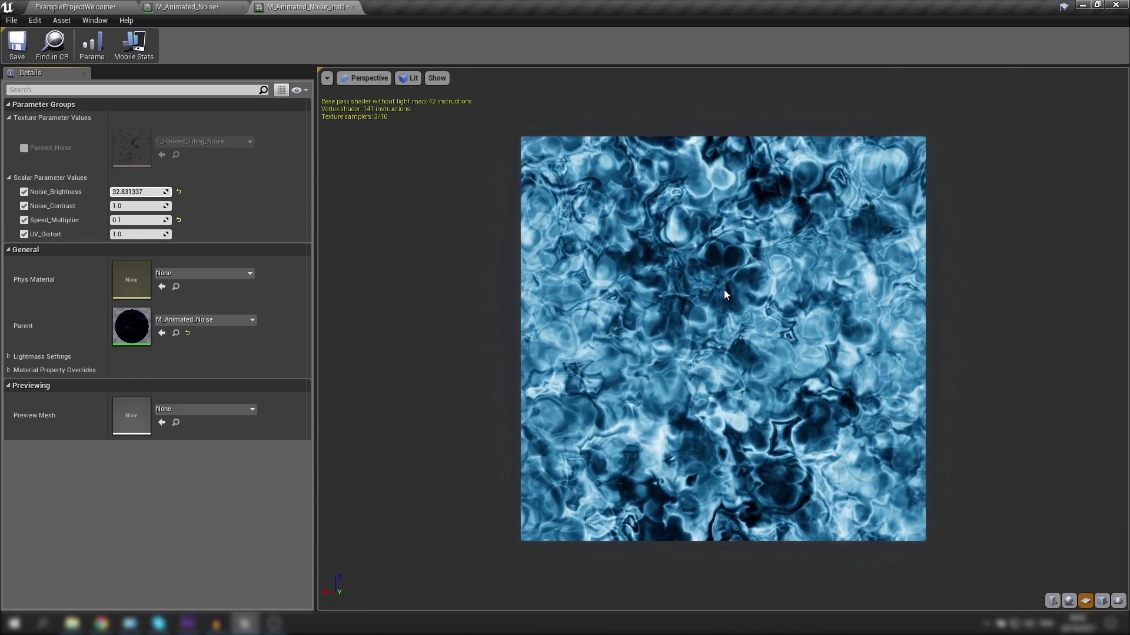
left_click(133, 206)
type("2")
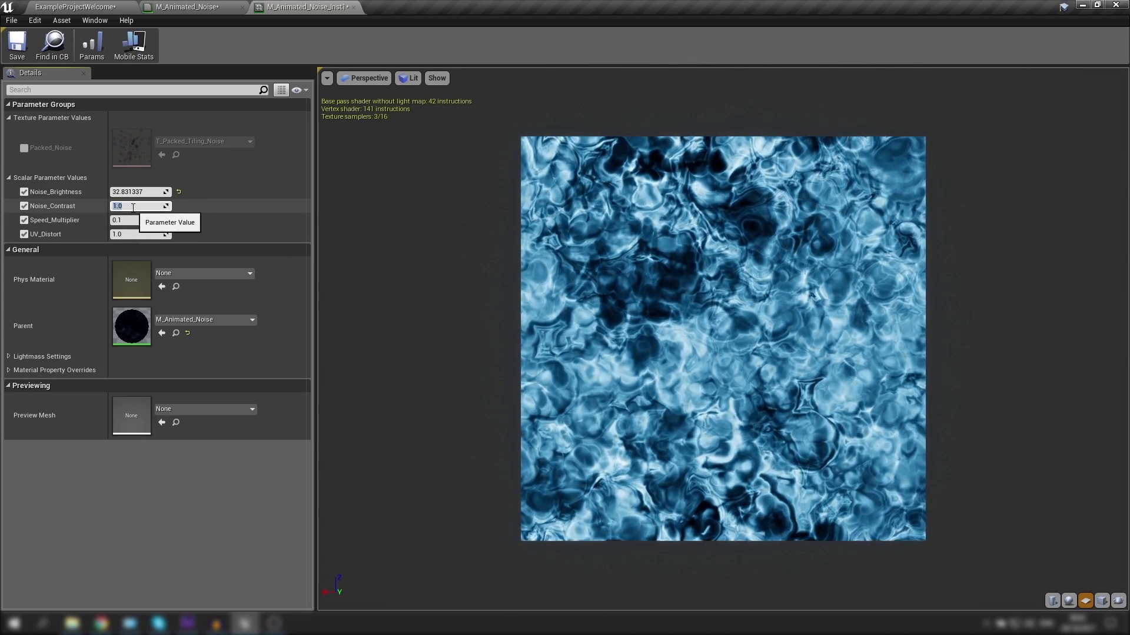
key("Return")
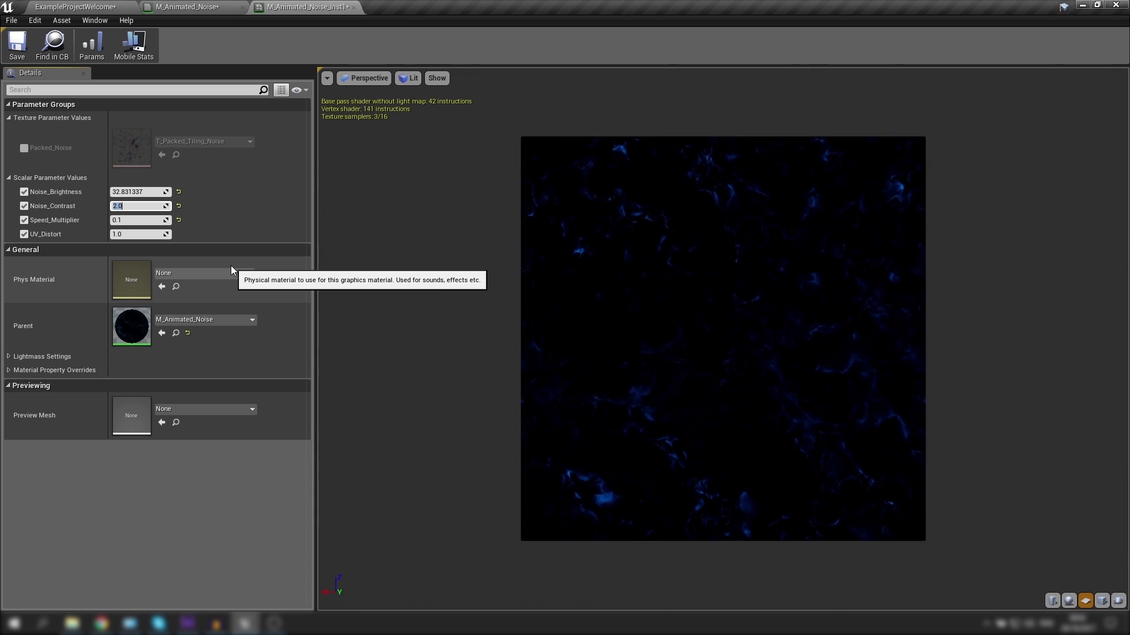
Try Noise_Contrast values of 3 and 1 in the material instance, and settle on 1.8.
type("3")
key("Return")
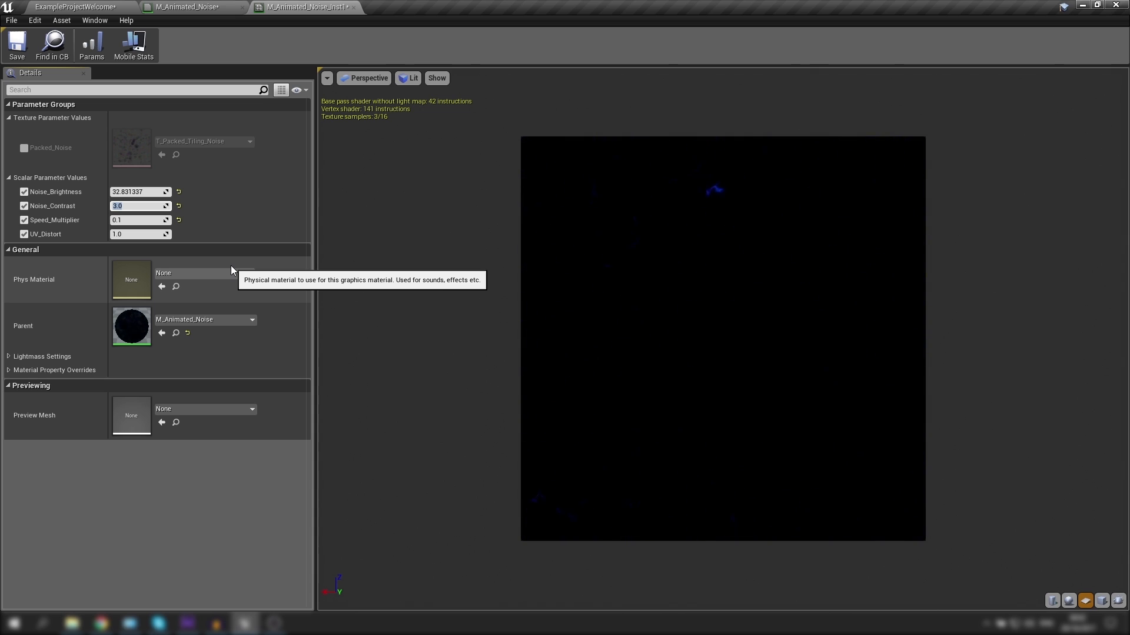
type("1")
key("Return")
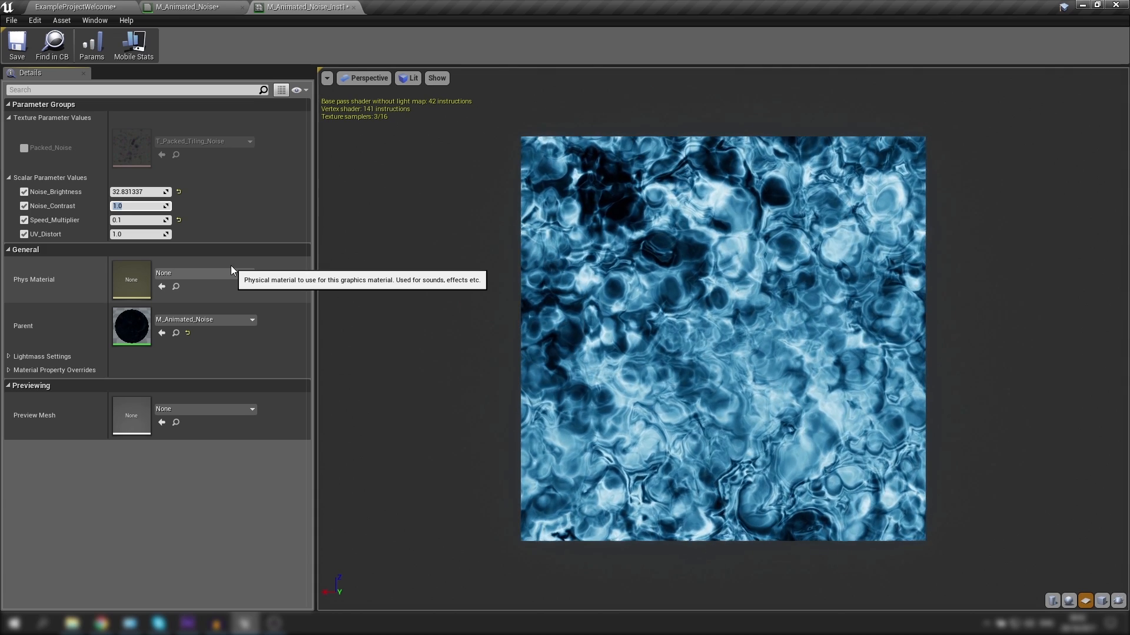
type("1.8")
key("Return")
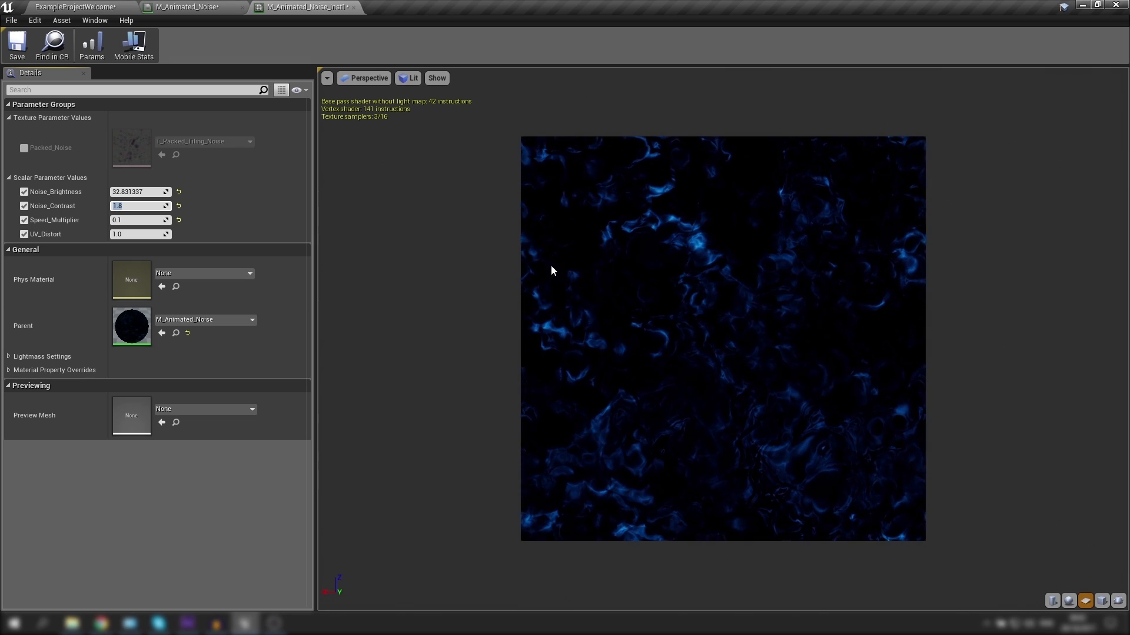
left_click(185, 420)
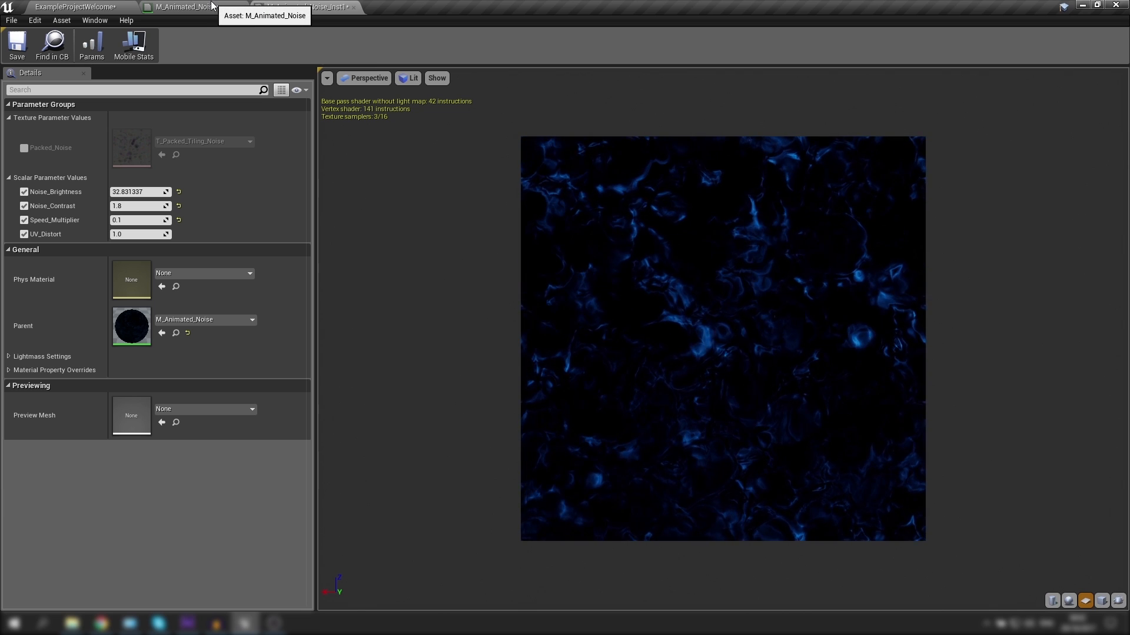
In the M_Animated_Noise graph, move the shared Packed_Noise texture node further left, away from the two noise layers.
left_click(189, 8)
scroll(443, 267, "down", 3)
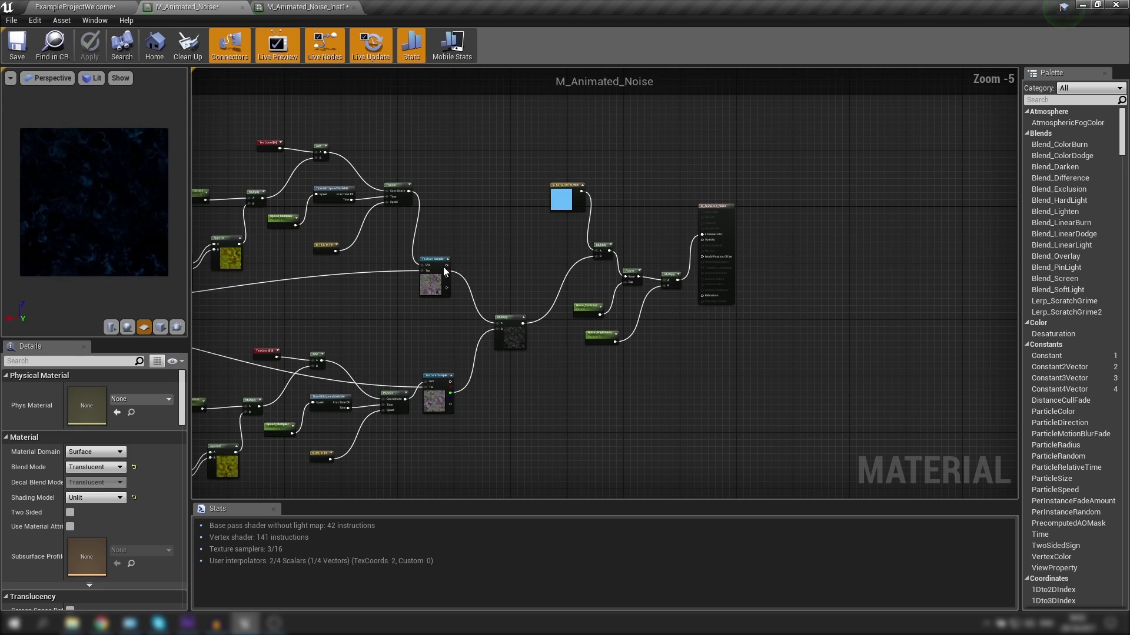
right_click_drag(443, 266, 626, 228)
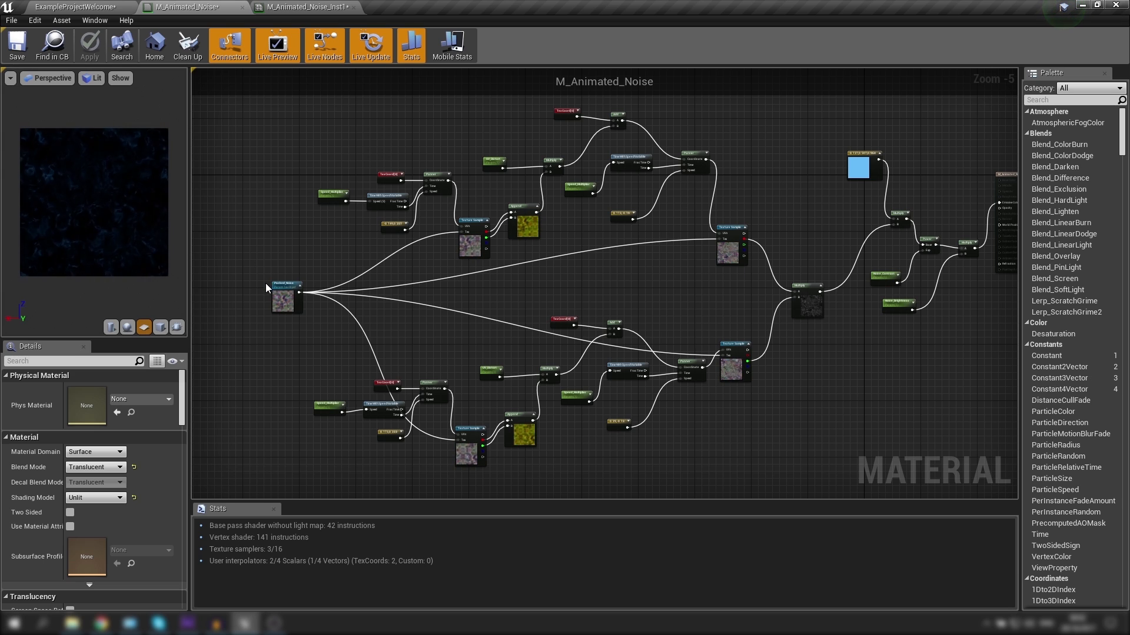
right_click_drag(607, 238, 598, 295)
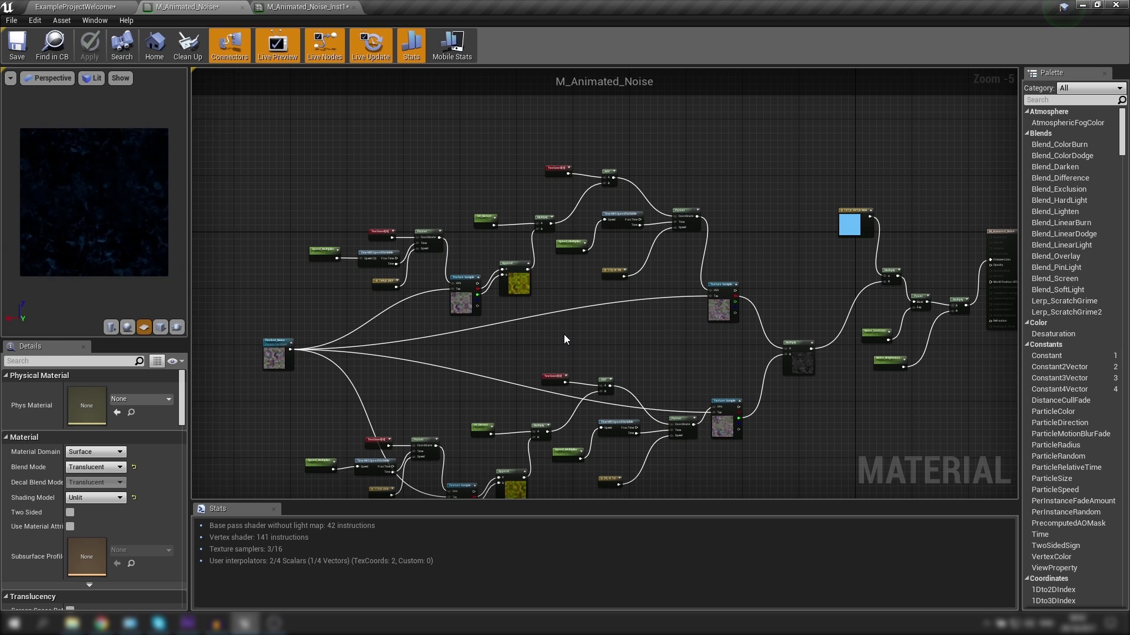
right_click_drag(744, 248, 802, 165)
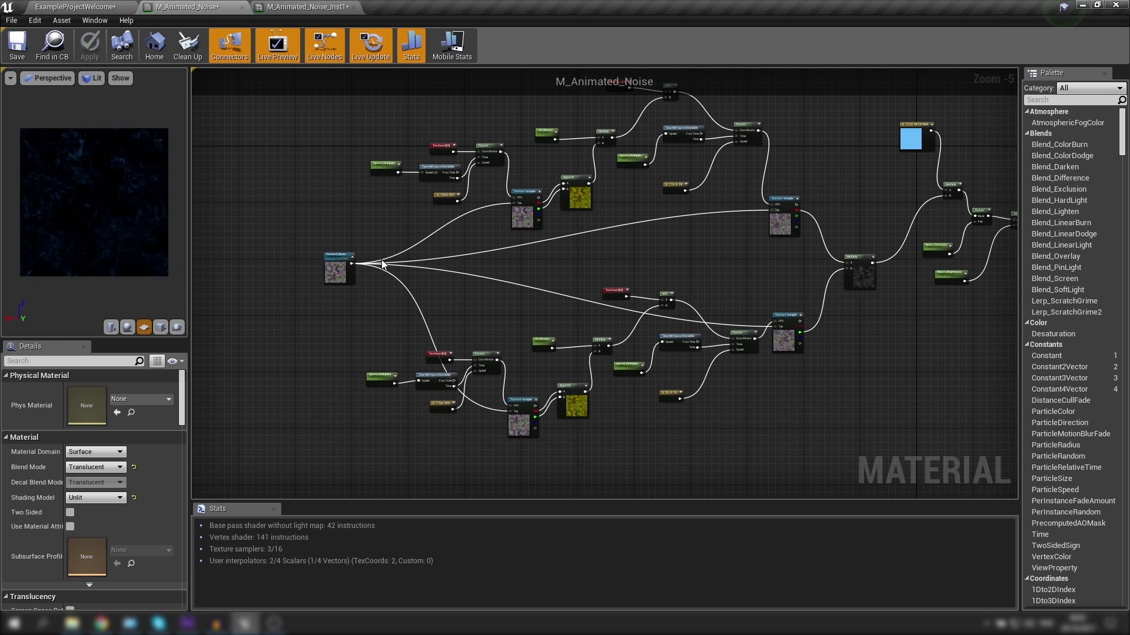
left_click_drag(331, 272, 246, 271)
left_click(340, 204)
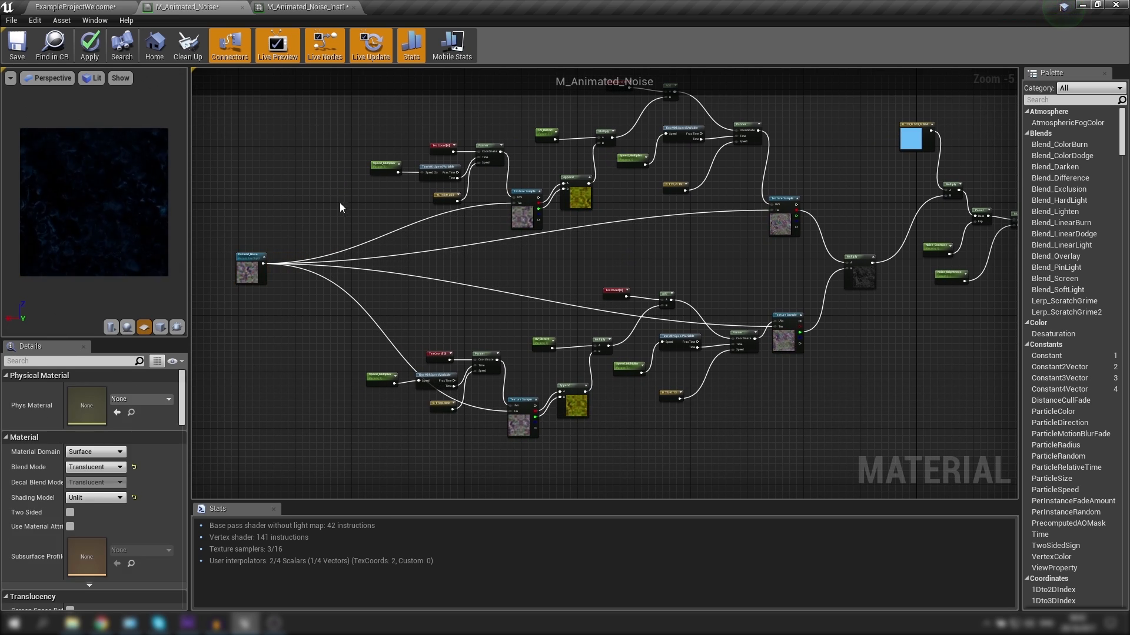
Duplicate all nodes of both noise layers and place the copies below the originals, roughly aligned with them.
right_click_drag(769, 183, 739, 203)
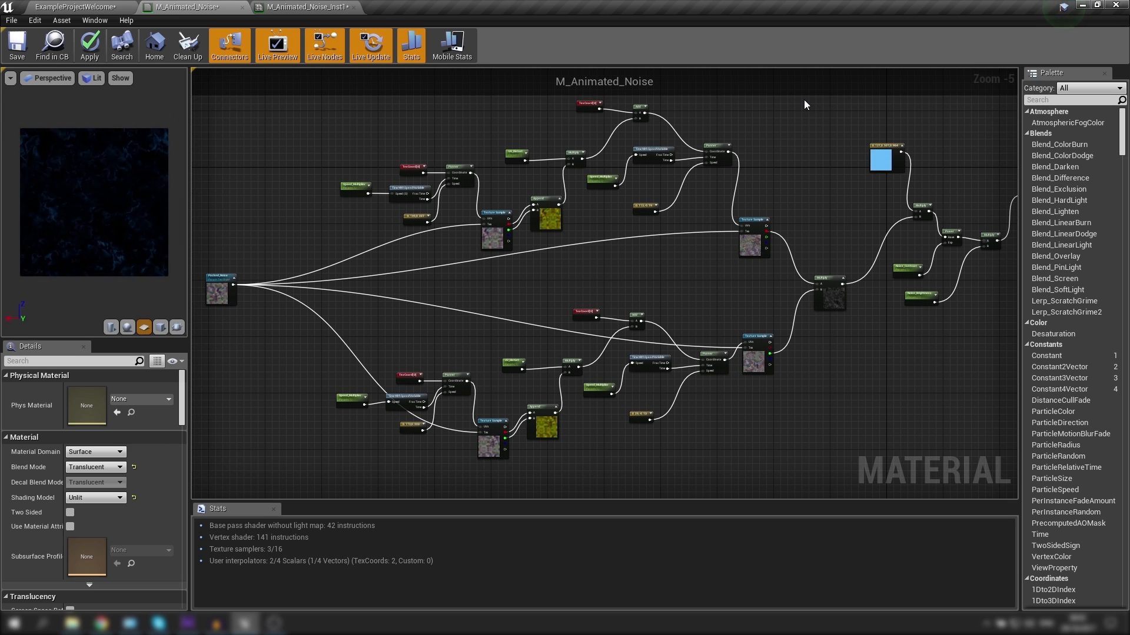
left_click_drag(804, 101, 341, 482)
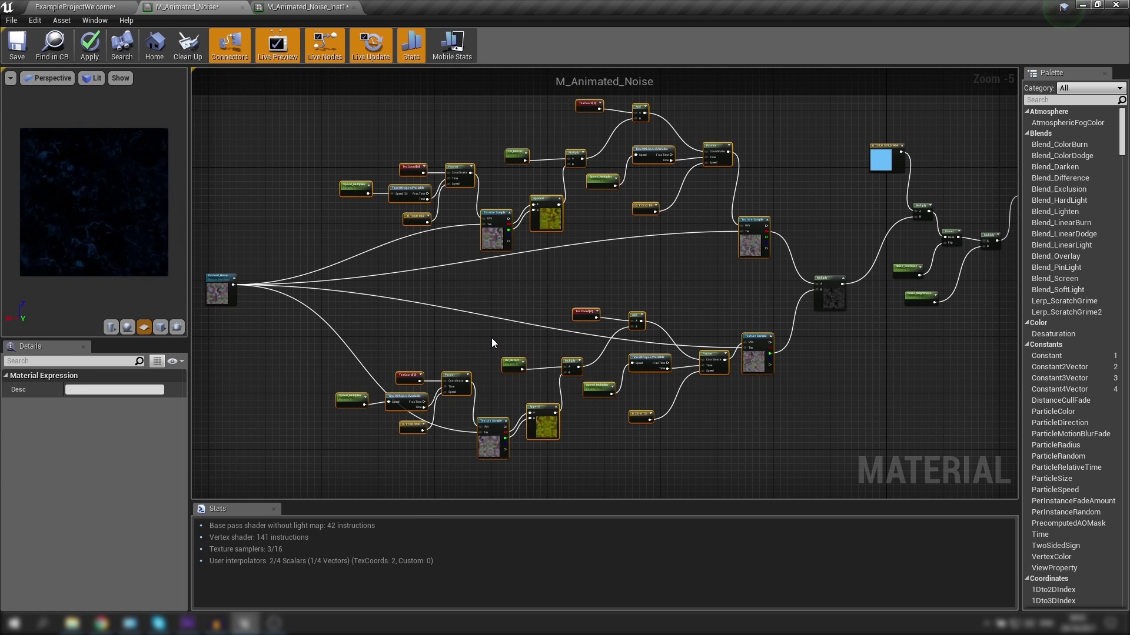
right_click_drag(481, 362, 467, 121)
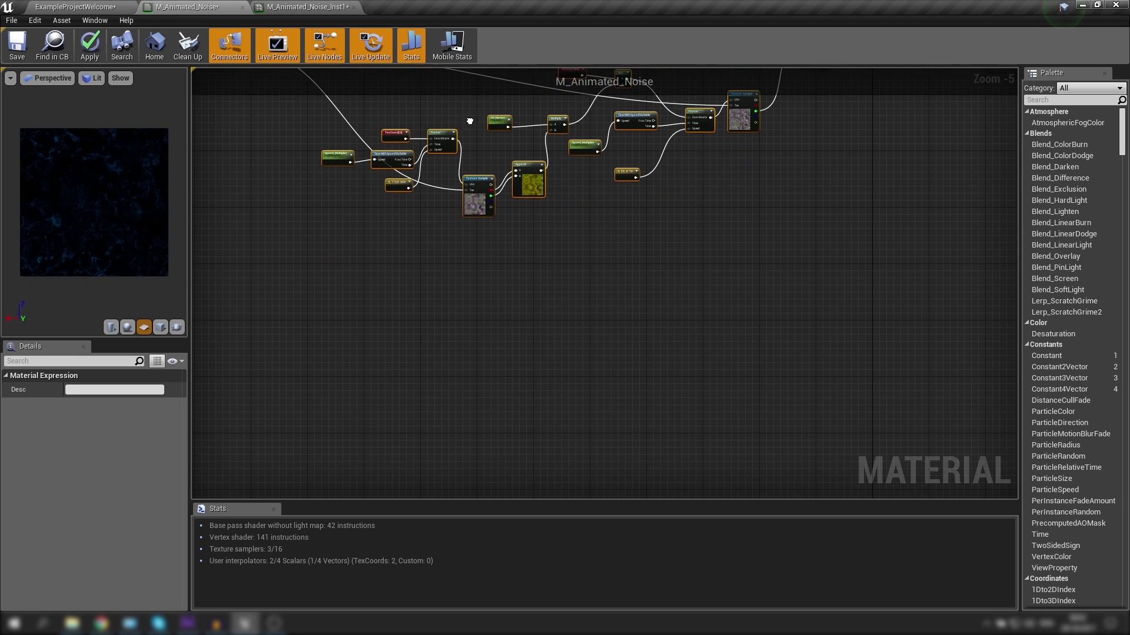
key("ctrl+v")
right_click_drag(693, 223, 701, 191)
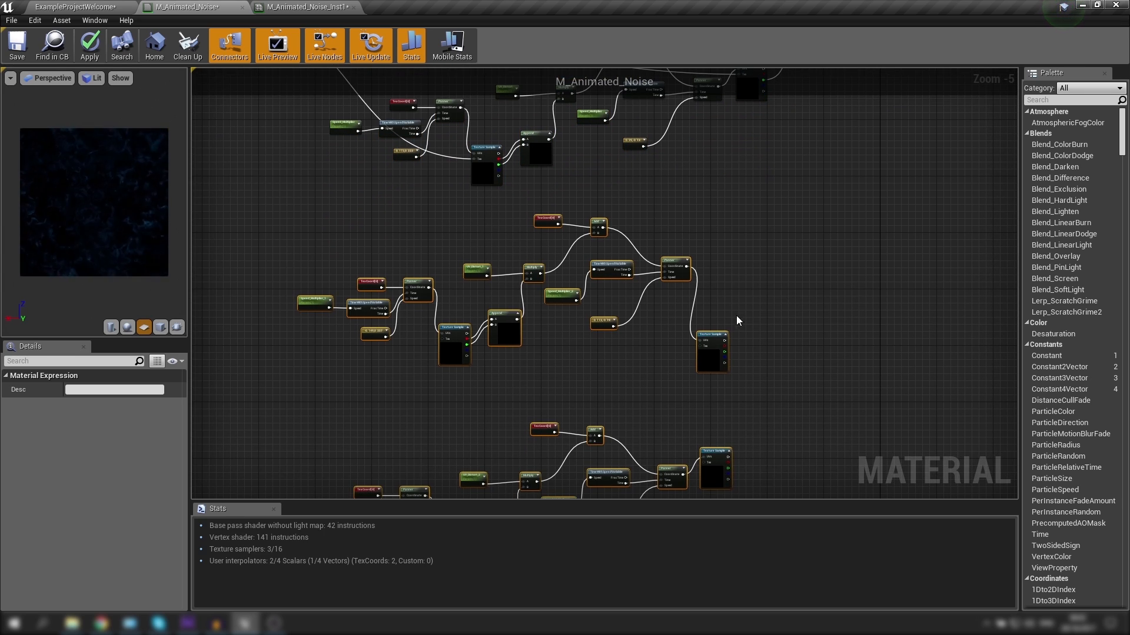
left_click_drag(715, 336, 765, 309)
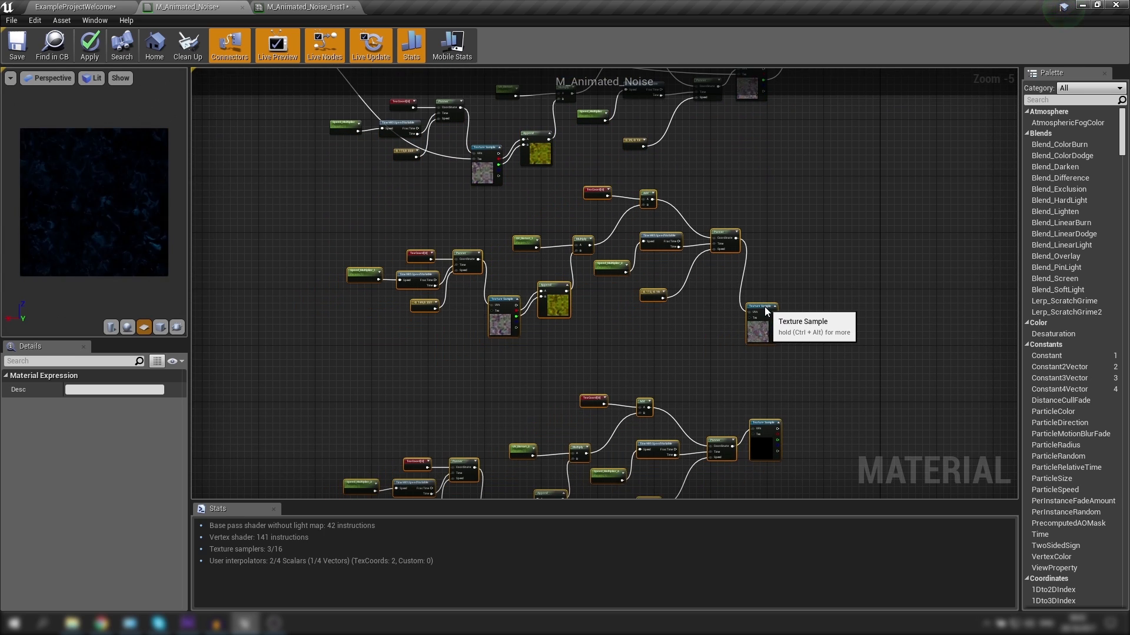
left_click(757, 210)
Rename the copied Speed_Multiplier_1 parameter in the upper duplicated layer as Speed_Multiplier.
scroll(460, 240, "up", 2)
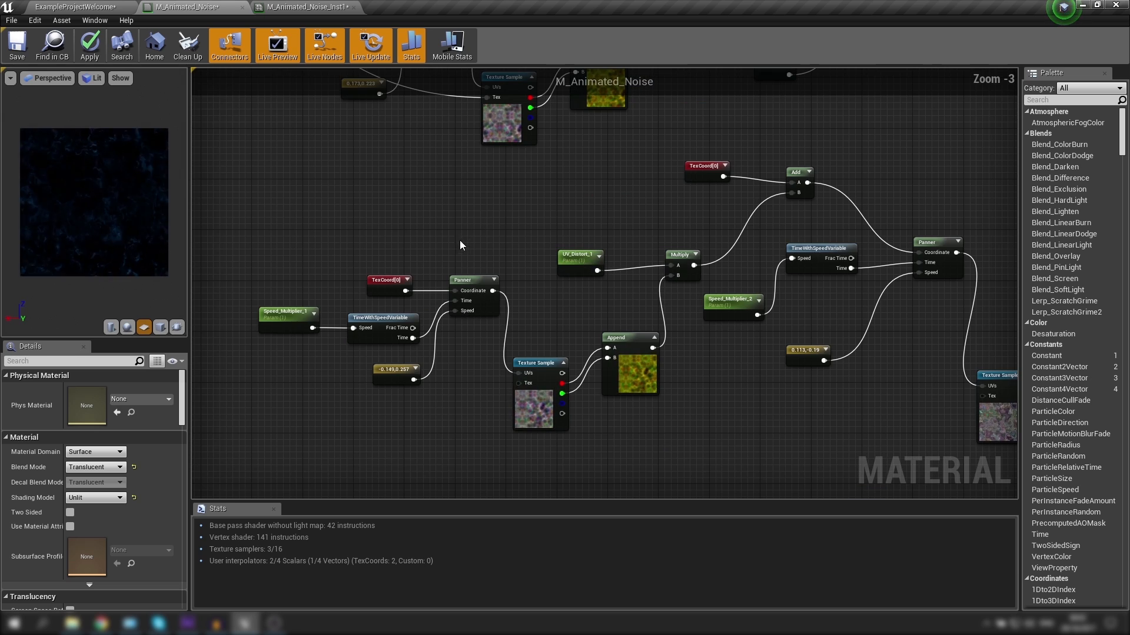
left_click(285, 314)
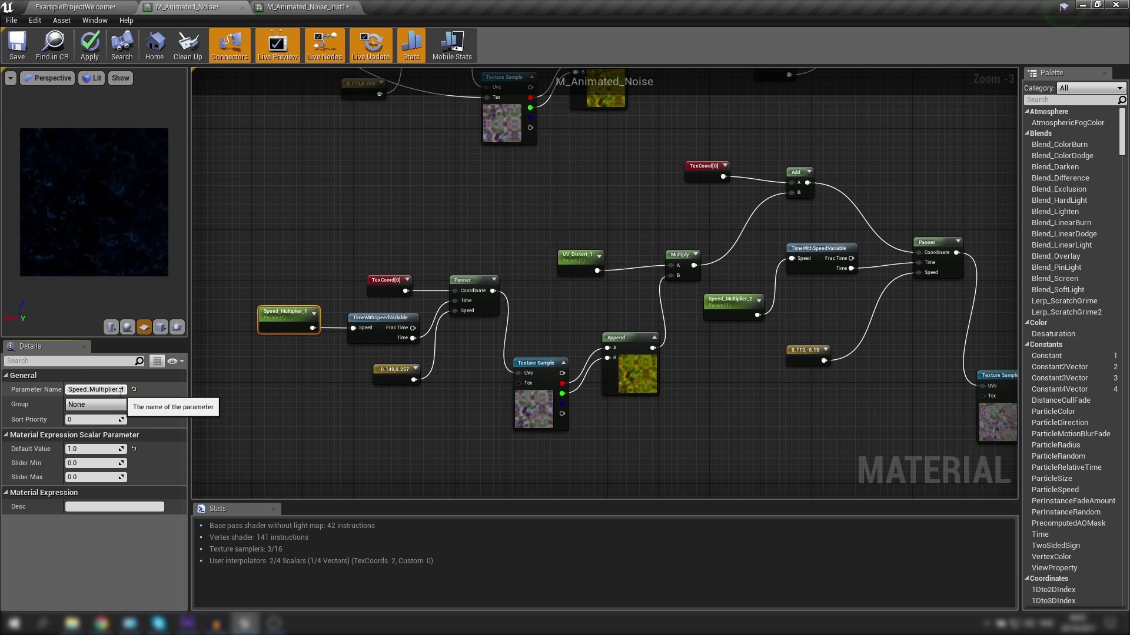
left_click_drag(126, 390, 120, 389)
key("BackSpace")
left_click(402, 207)
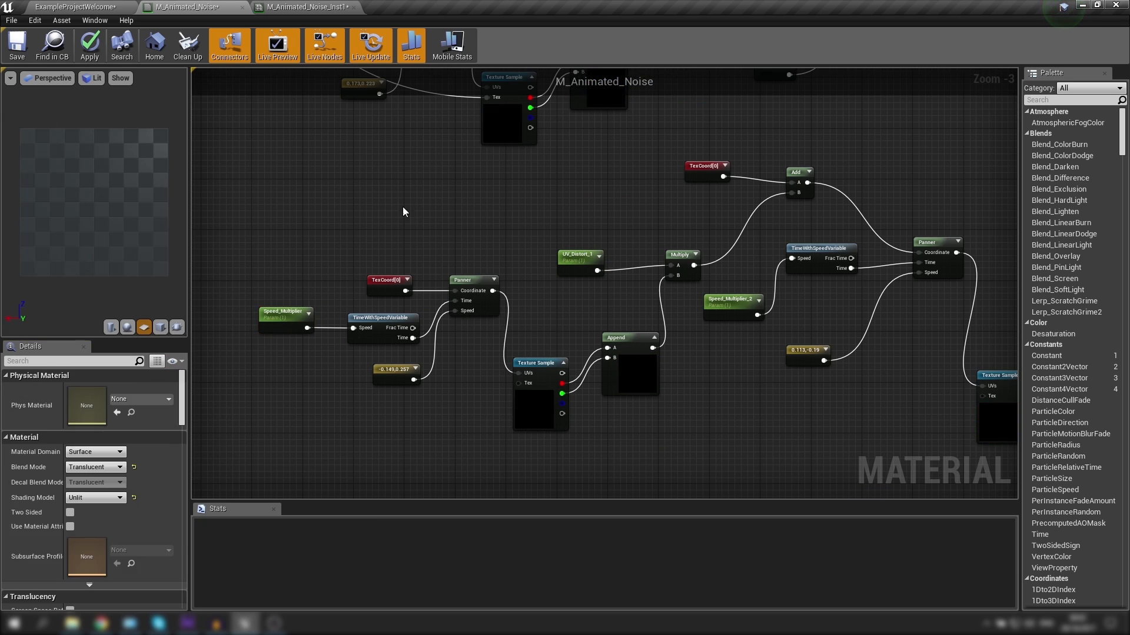
Rename UV_Distort_1 as UV_Distort and Speed_Multiplier_2 as Speed_Multiplier in the upper duplicated layer.
left_click(579, 258)
left_click_drag(125, 390, 100, 390)
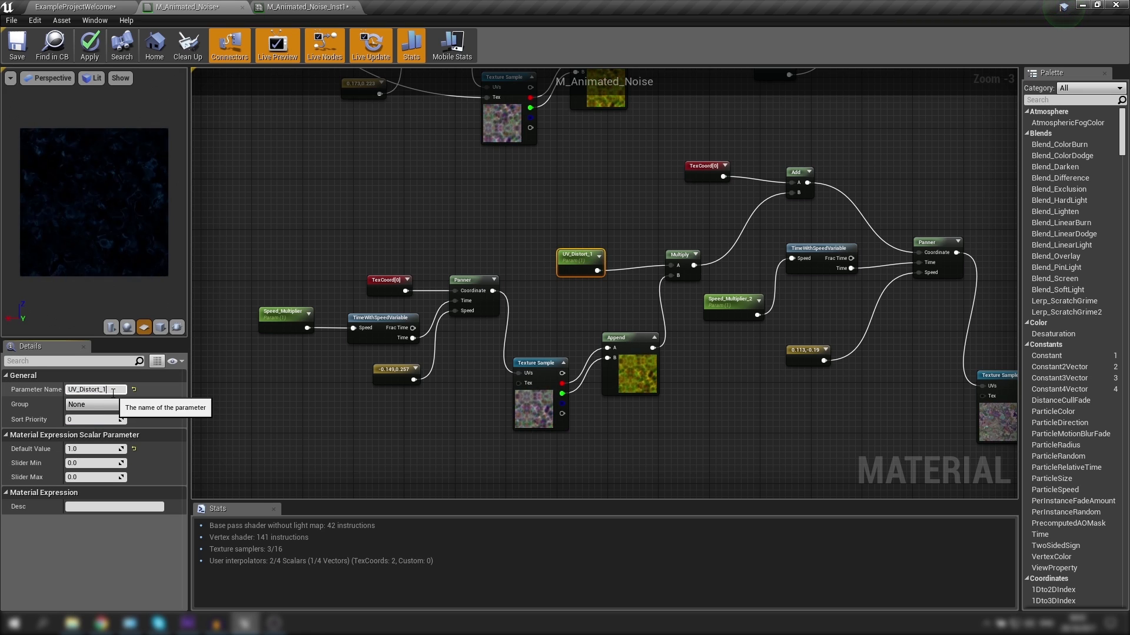
key("BackSpace")
left_click(672, 204)
left_click(726, 298)
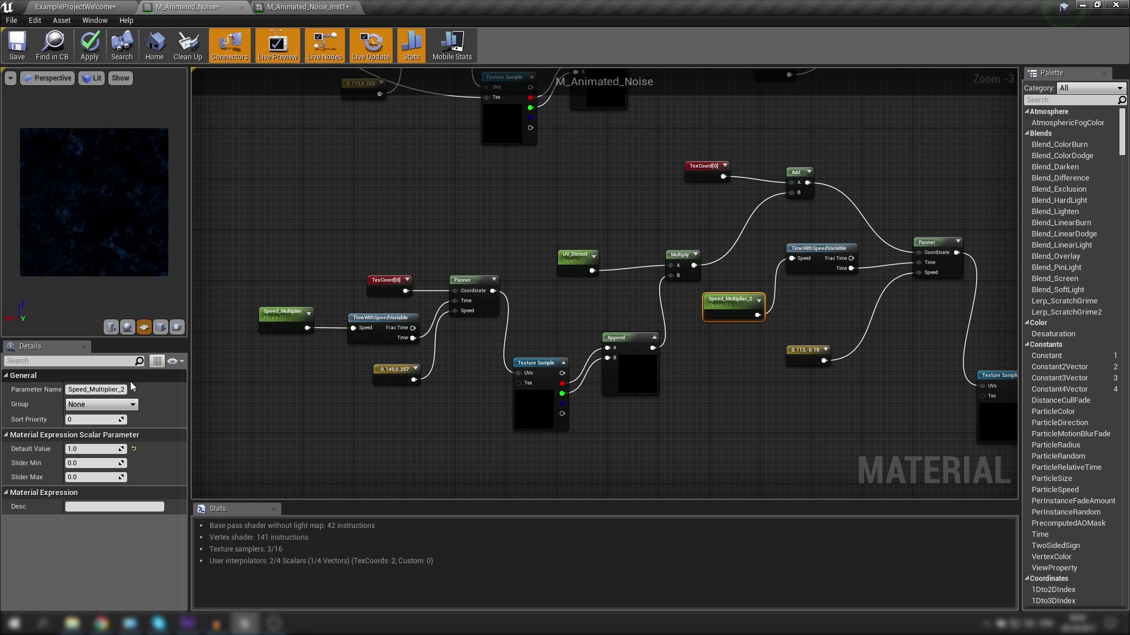
left_click(526, 220)
Rename the Speed_Multiplier_3 parameter in the lower duplicated layer as Speed_Multiplier.
scroll(524, 229, "down", 3)
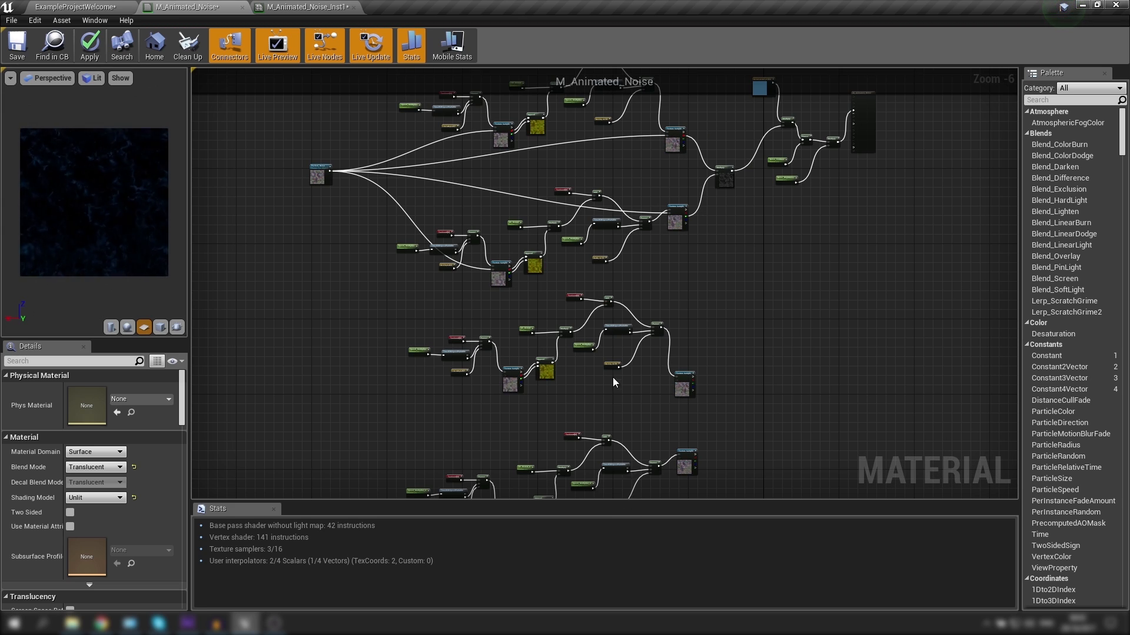
scroll(557, 288, "up", 5)
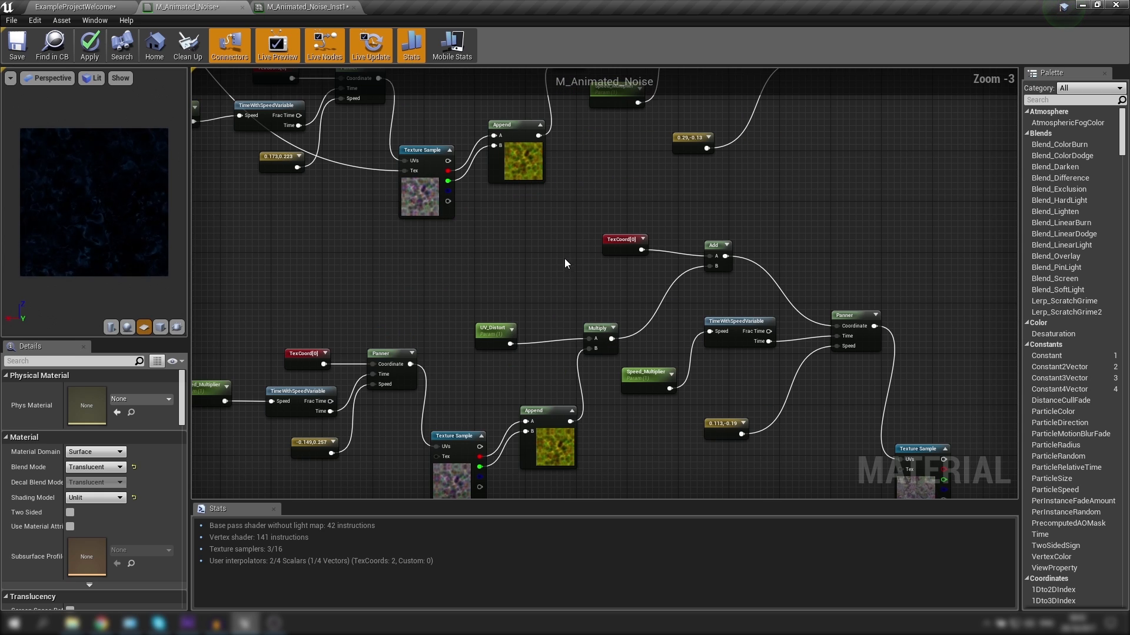
right_click_drag(558, 289, 506, 74)
left_click(317, 320)
left_click(121, 391)
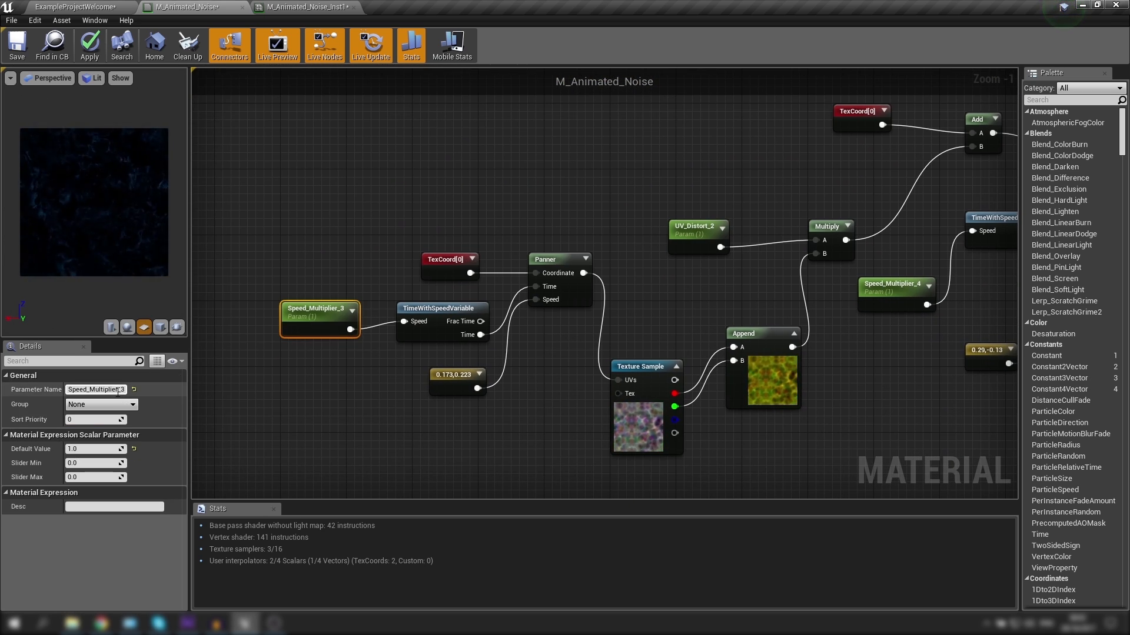
key("End")
key("BackSpace")
key("BackSpace")
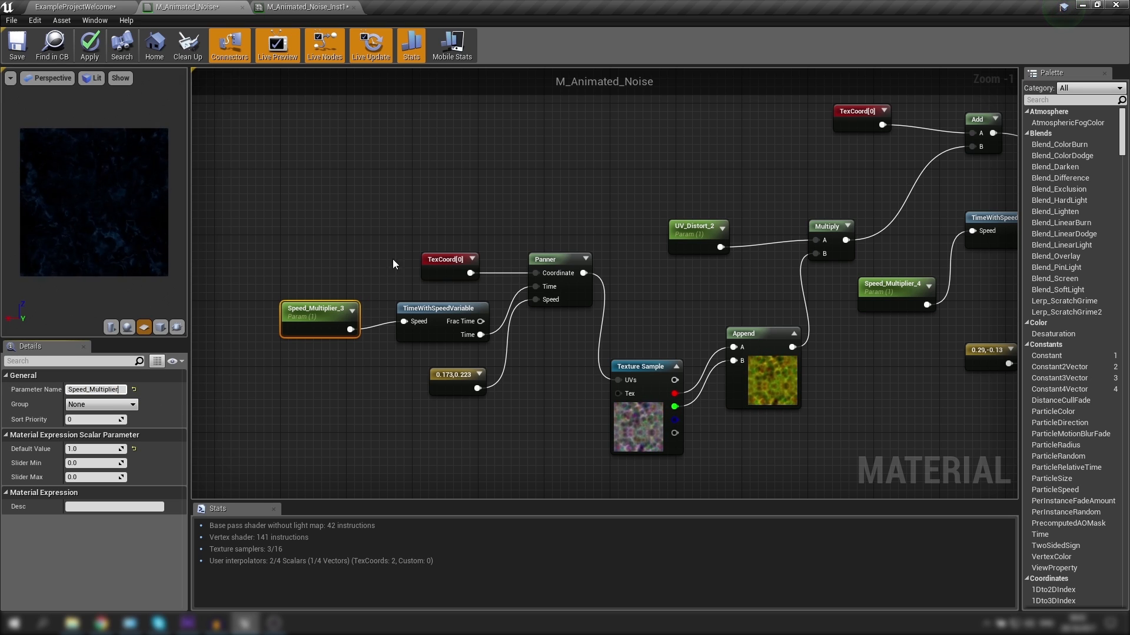
left_click(453, 213)
Rename the UV_Distort_2 parameter in the lower duplicated layer as UV_Distort.
left_click(698, 231)
left_click(124, 391)
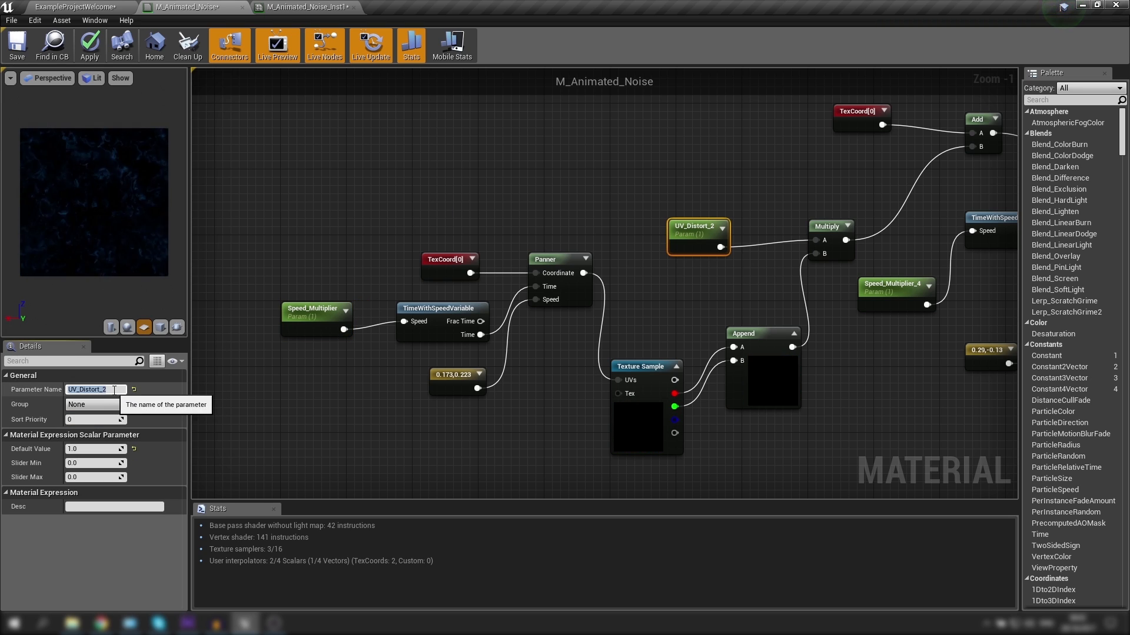
key("End")
key("BackSpace")
key("BackSpace")
left_click(663, 210)
Rename the Speed_Multiplier_4 parameter in the lower duplicated layer as Speed_Multiplier.
right_click_drag(869, 303, 661, 316)
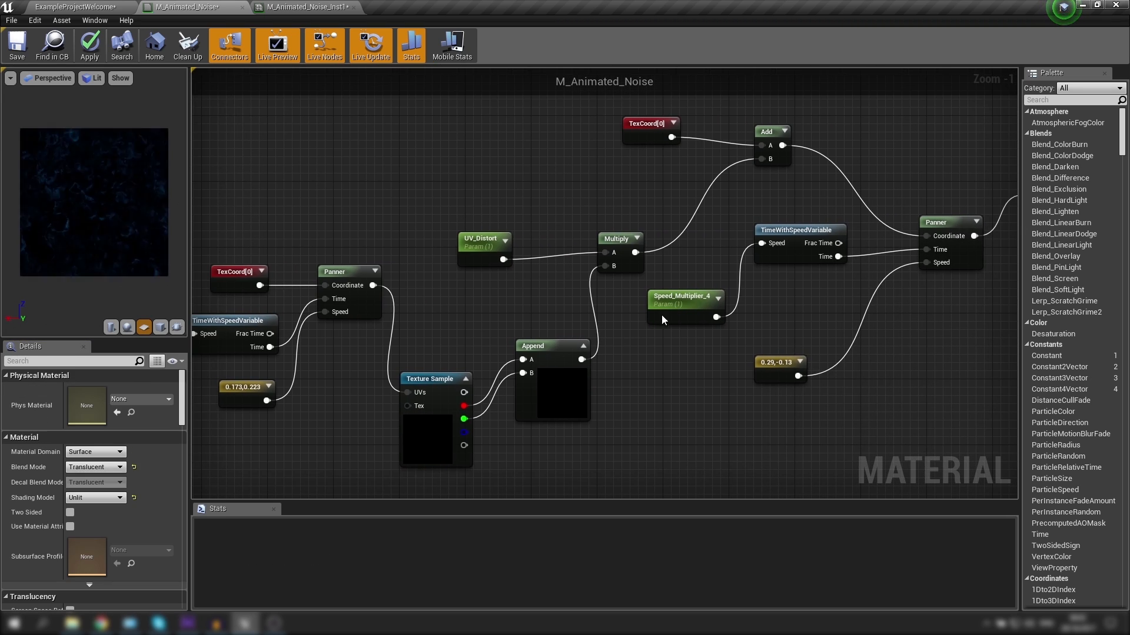
left_click(699, 309)
left_click(122, 391)
key("End")
key("BackSpace")
key("BackSpace")
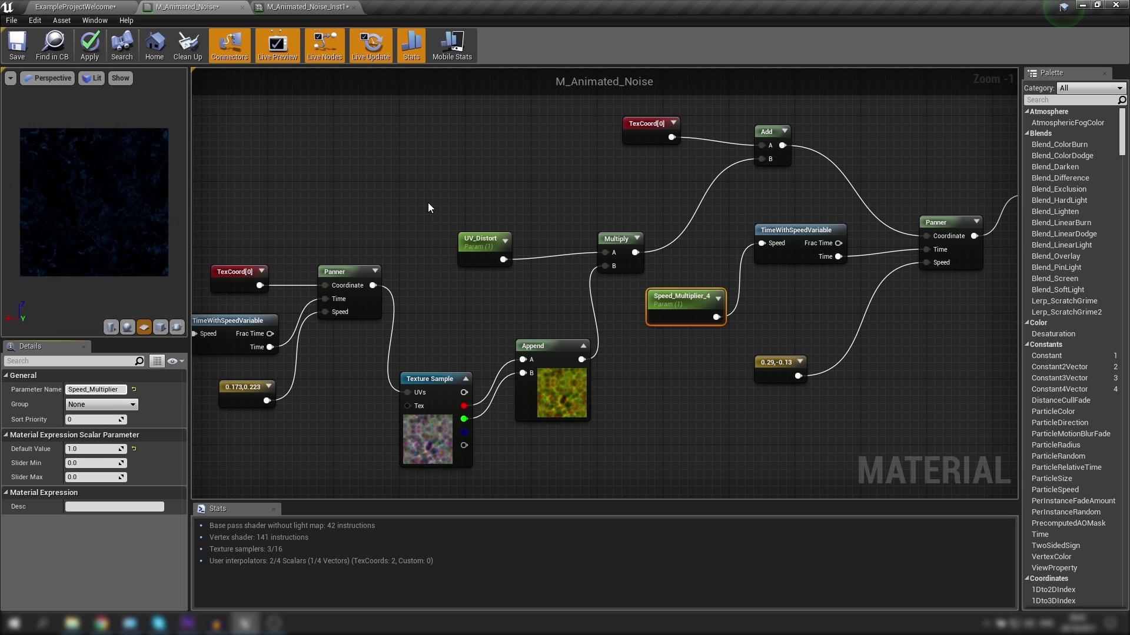
left_click(514, 189)
Set the first Panner's speed constant in the lower duplicated layer to R -0.257 and G -0.113.
scroll(518, 185, "down", 2)
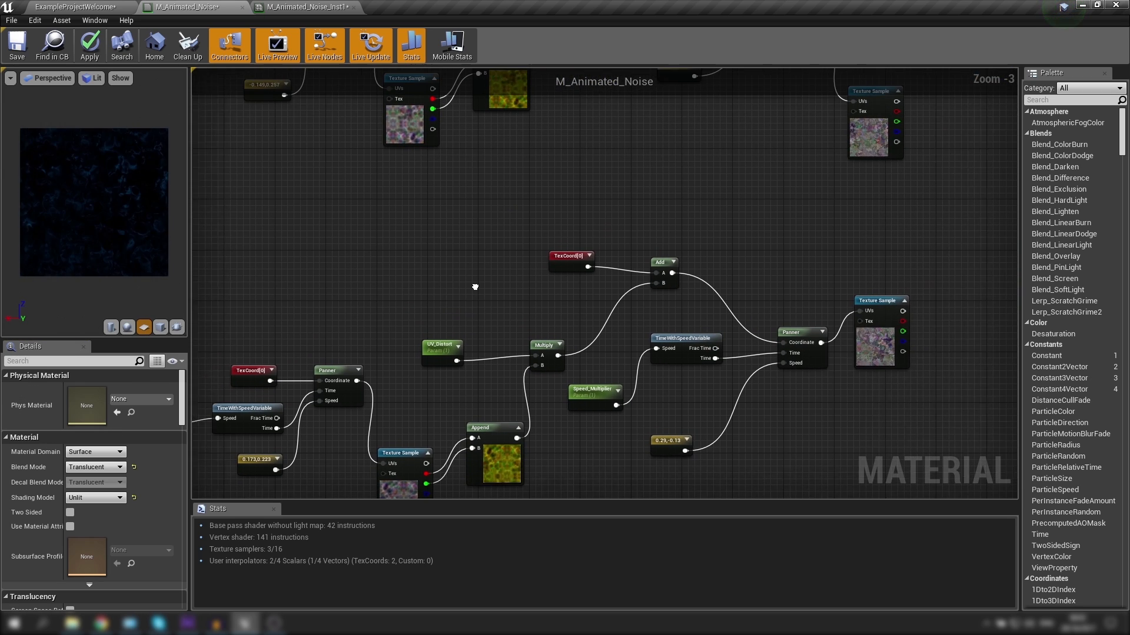
right_click_drag(665, 227, 764, 203)
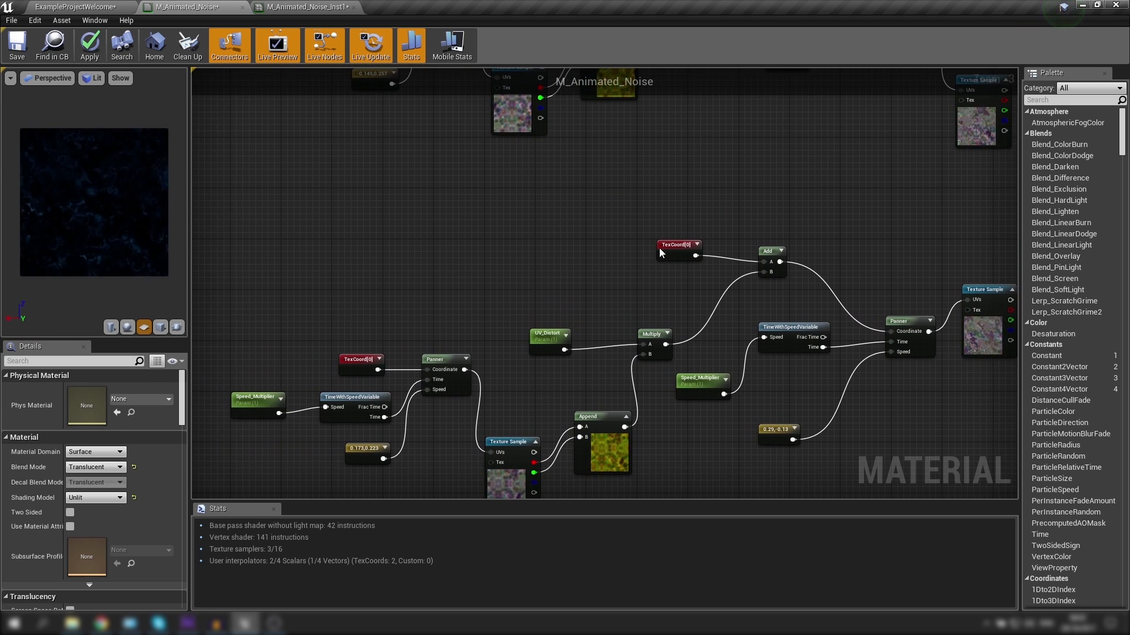
left_click(359, 457)
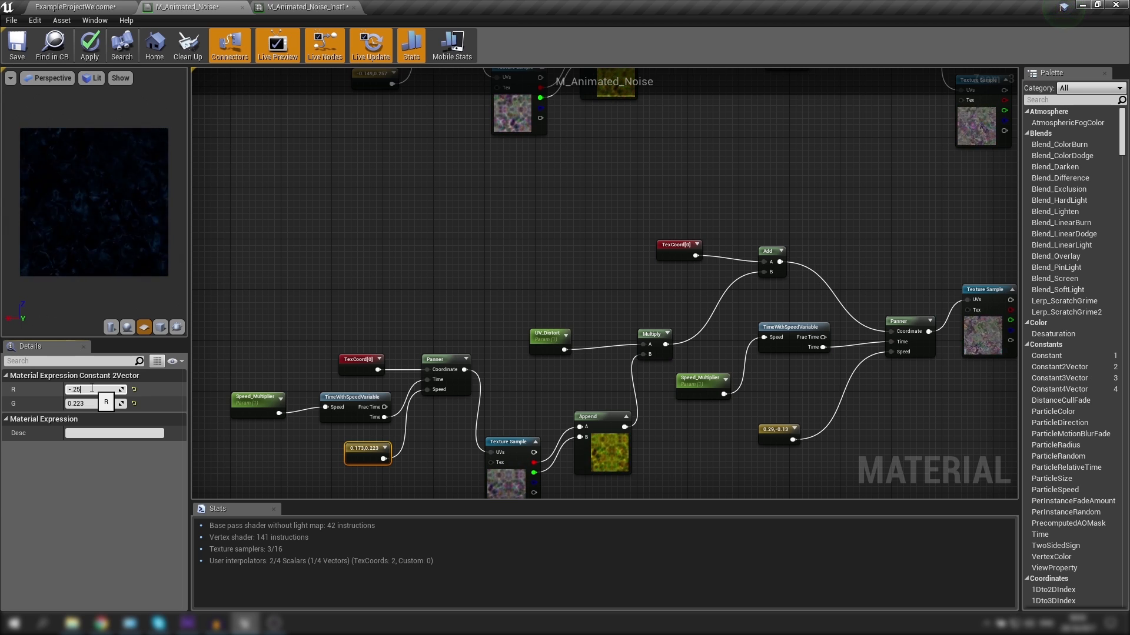
key("Tab")
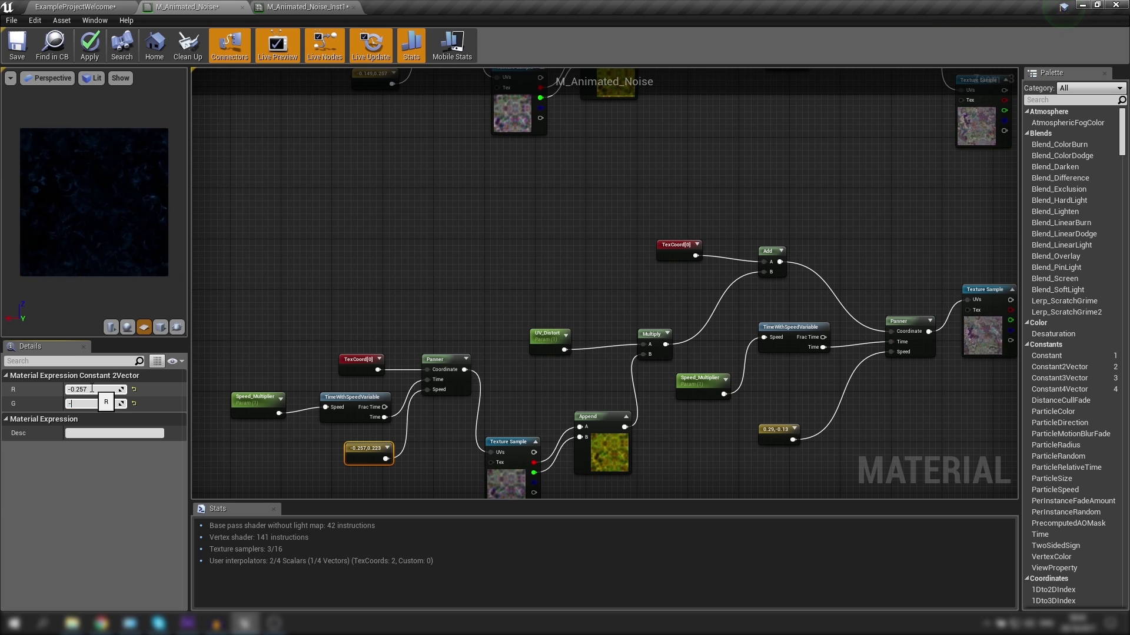
type("-0.113")
key("Return")
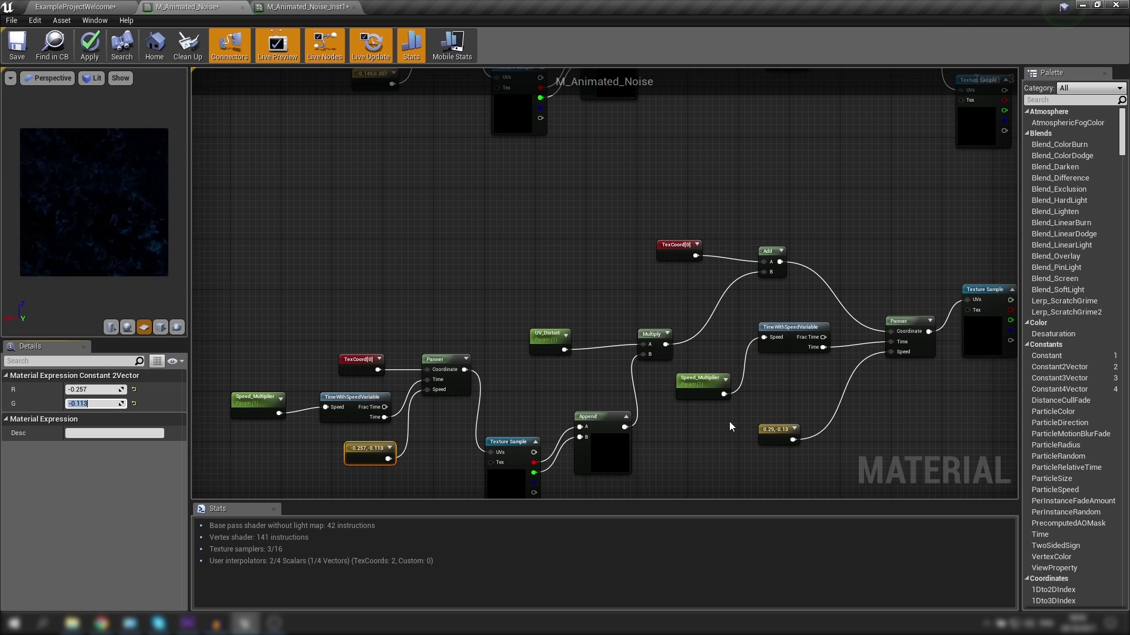
Set the second Panner's speed constant in the lower duplicated layer to R 0.17 and G -0.23.
left_click(777, 429)
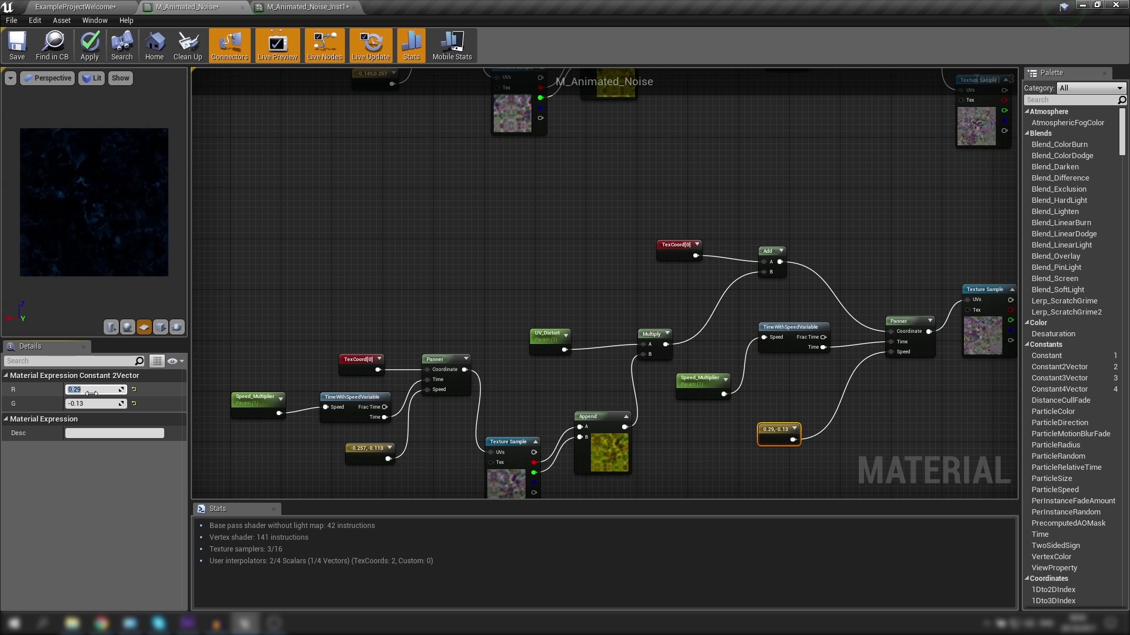
left_click(91, 390)
type(".17")
key("Tab")
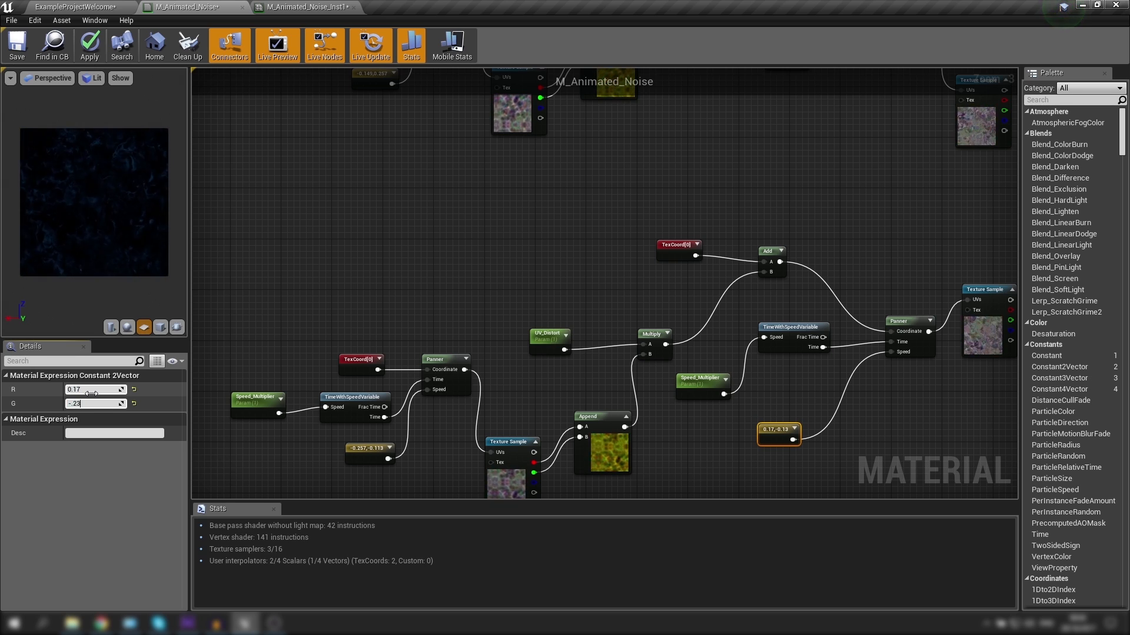
key("Return")
left_click(452, 297)
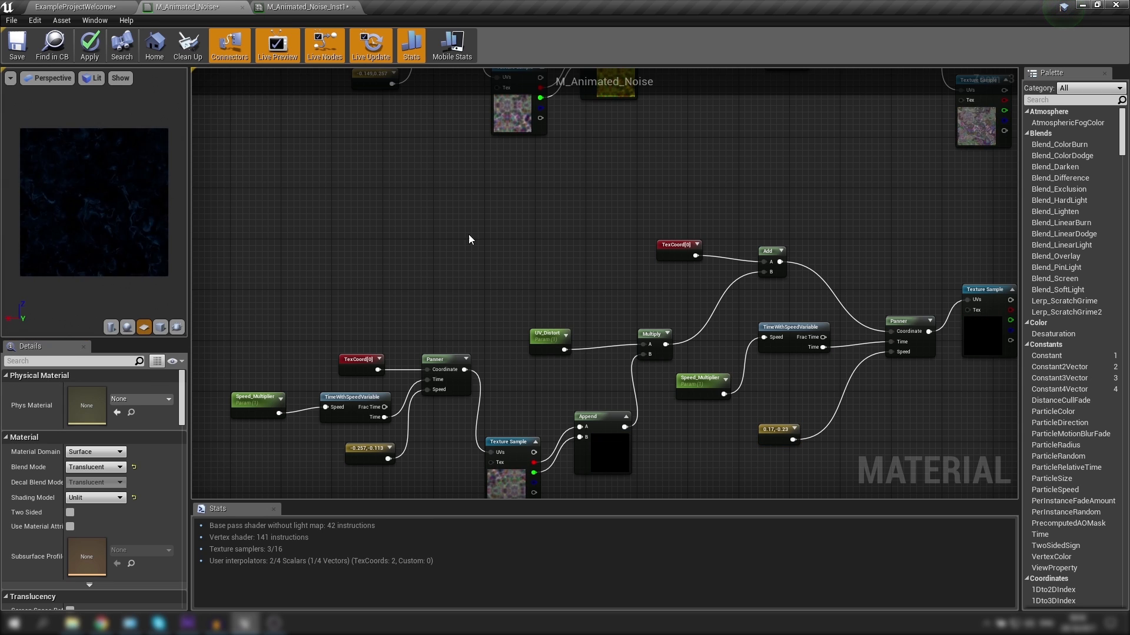
Connect the Packed_Noise texture object to the Tex inputs of both Texture Samples in the upper duplicated layer.
scroll(469, 239, "down", 5)
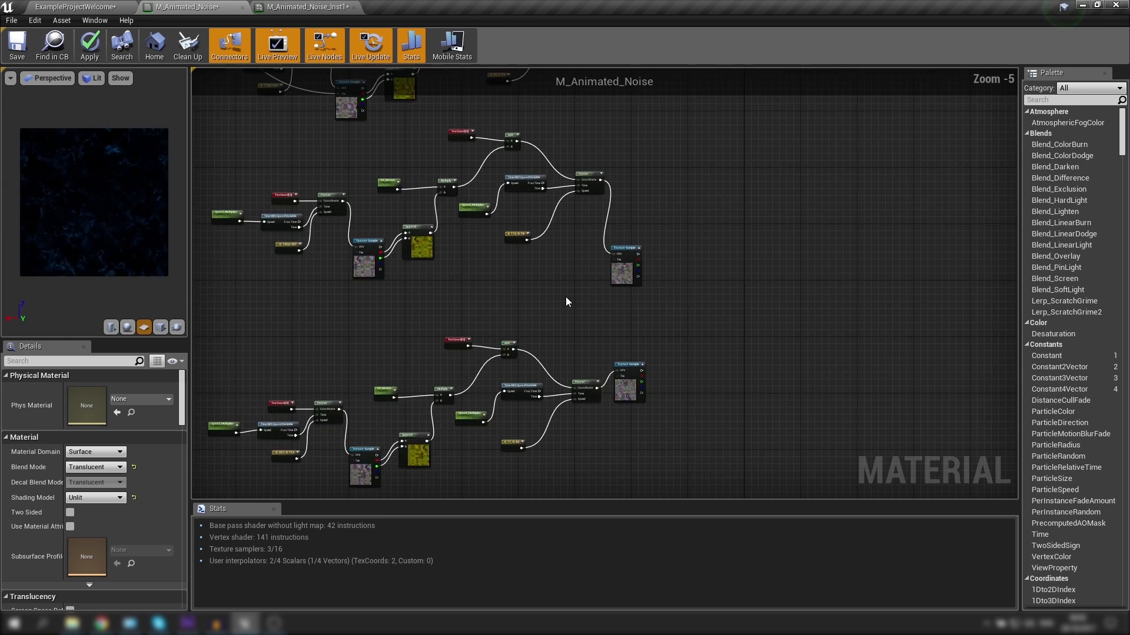
scroll(797, 284, "down", 1)
right_click_drag(335, 203, 358, 226)
scroll(436, 224, "up", 1)
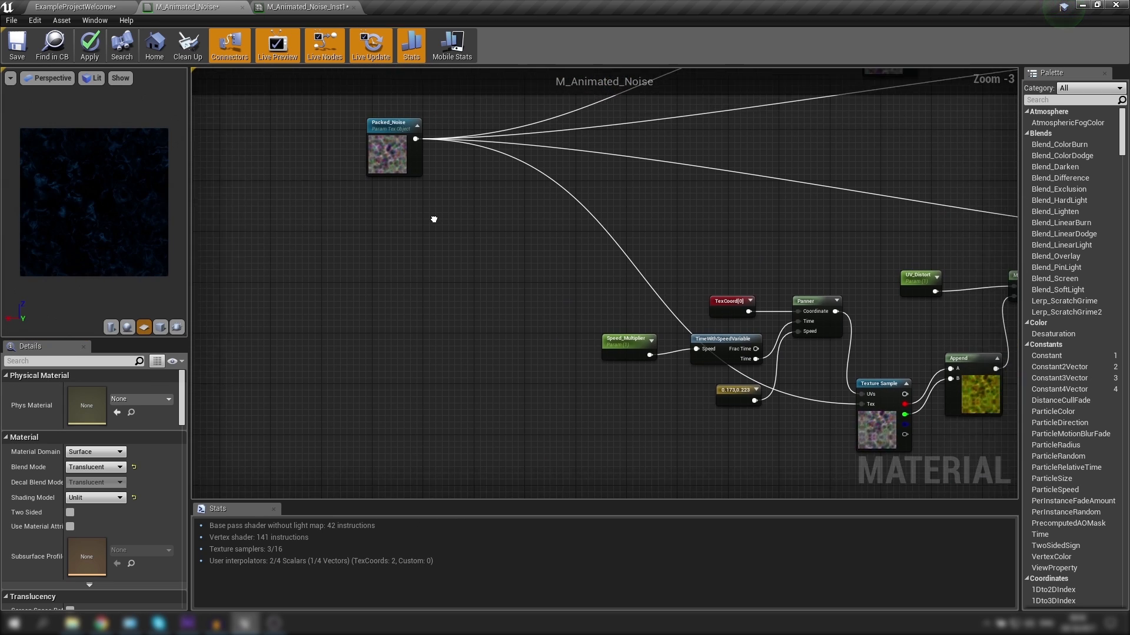
left_click_drag(384, 155, 866, 280)
scroll(686, 136, "down", 4)
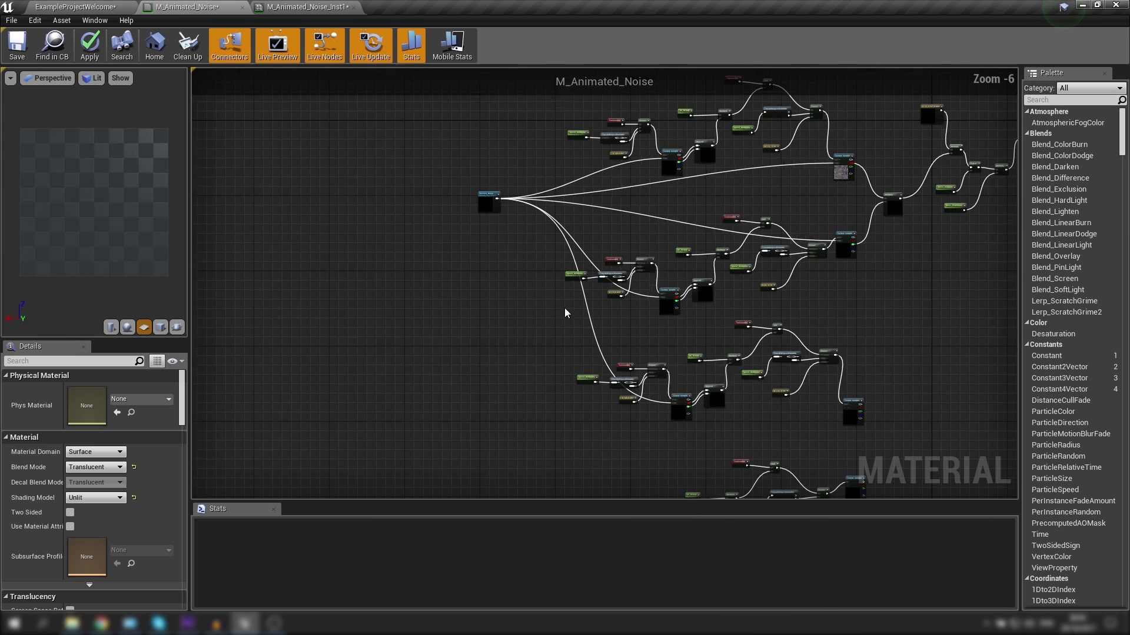
scroll(505, 208, "up", 2)
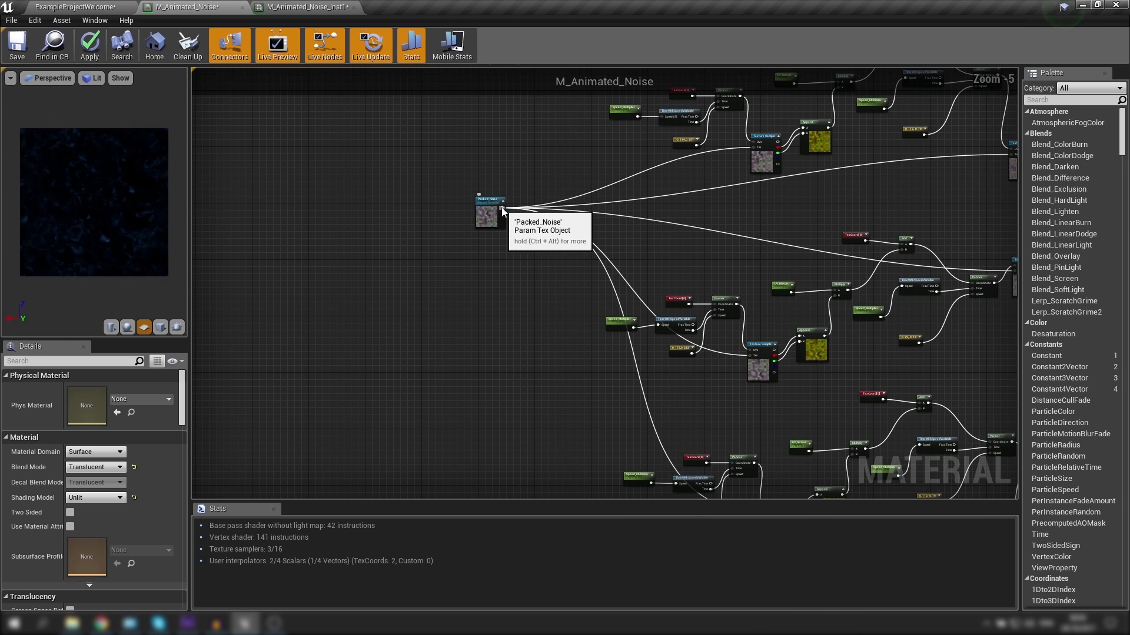
left_click_drag(497, 207, 853, 314)
right_click_drag(575, 212, 719, 378)
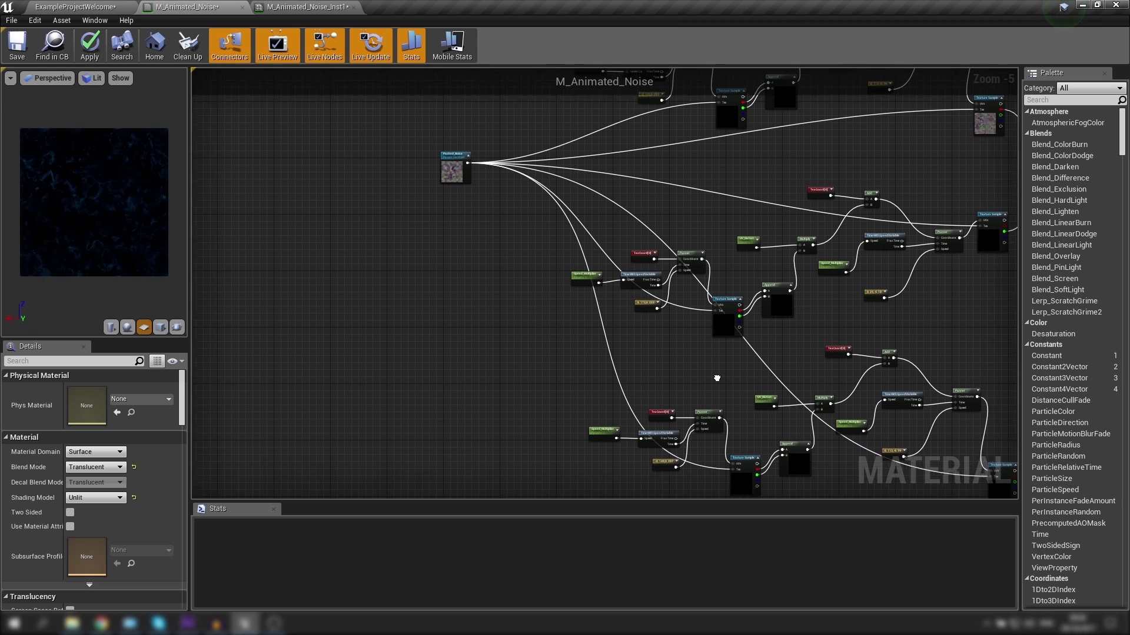
Connect the Packed_Noise texture object to the Tex inputs of both Texture Samples in the lower duplicated layer.
left_click_drag(472, 165, 734, 392)
right_click_drag(651, 214, 628, 400)
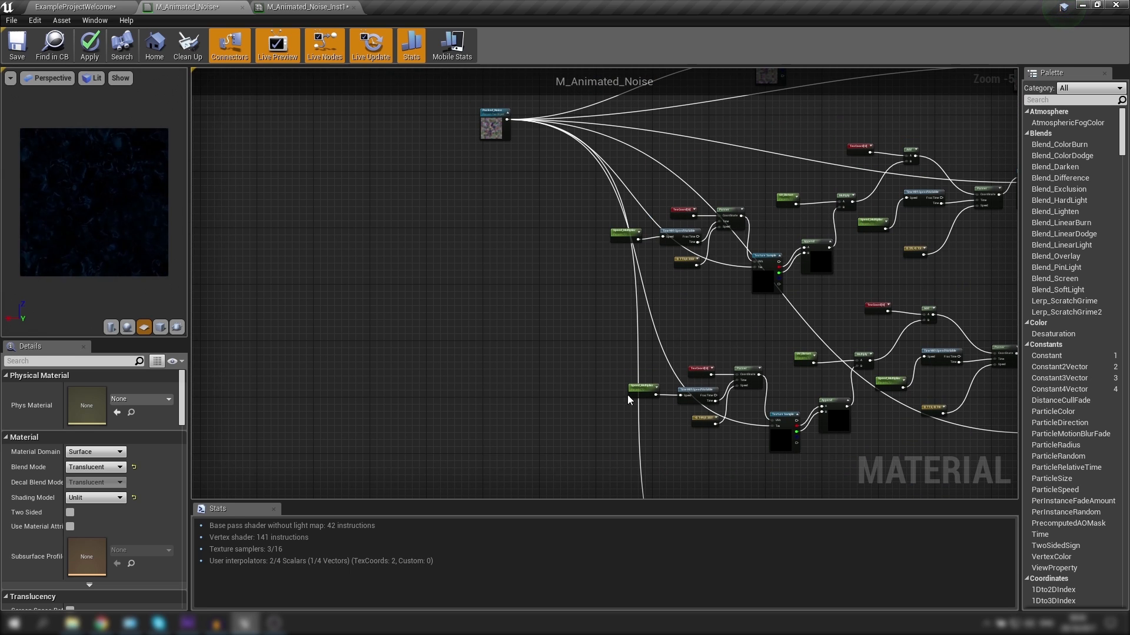
left_click_drag(507, 123, 915, 372)
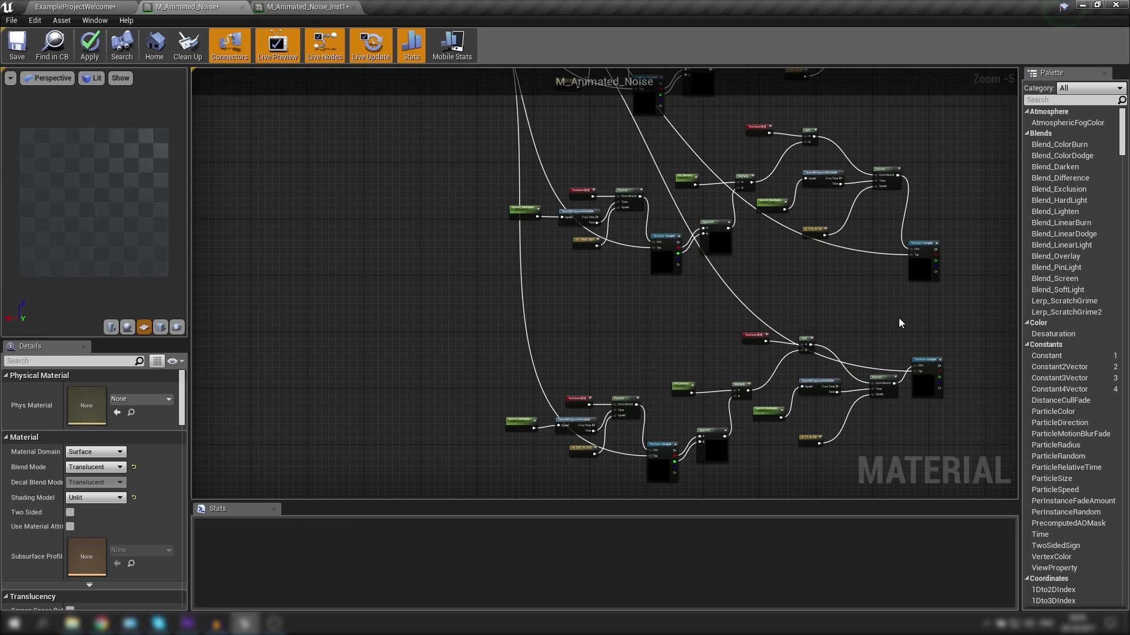
right_click_drag(515, 305, 482, 342)
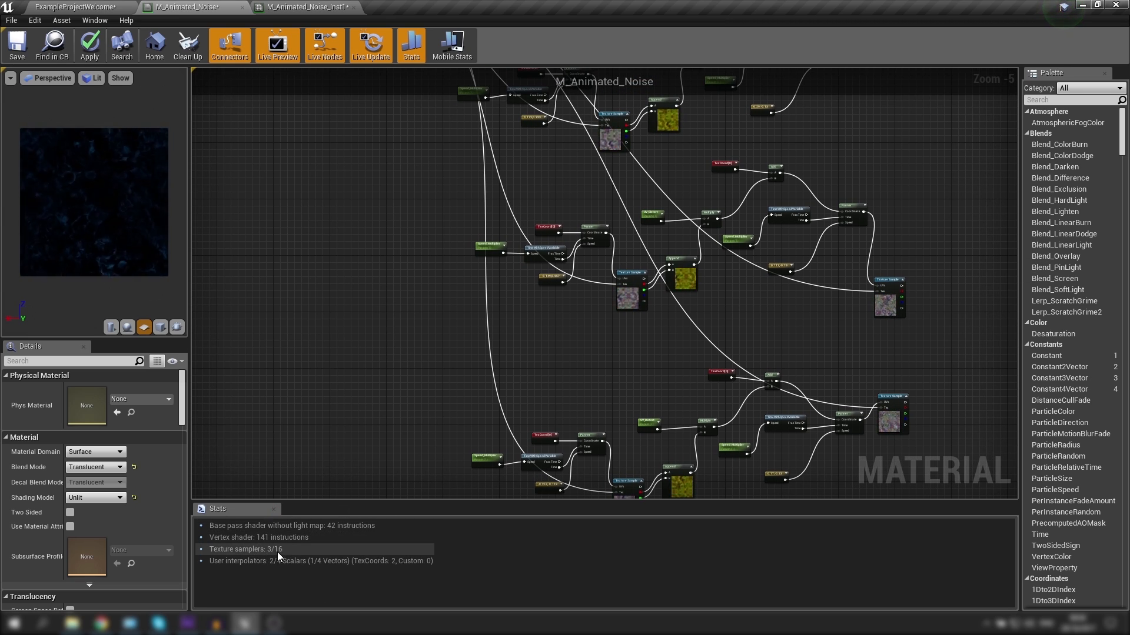
Add a Multiply node combining the upper duplicated layer's final blue channel with the lower duplicated layer's final alpha channel.
right_click_drag(773, 155, 710, 134)
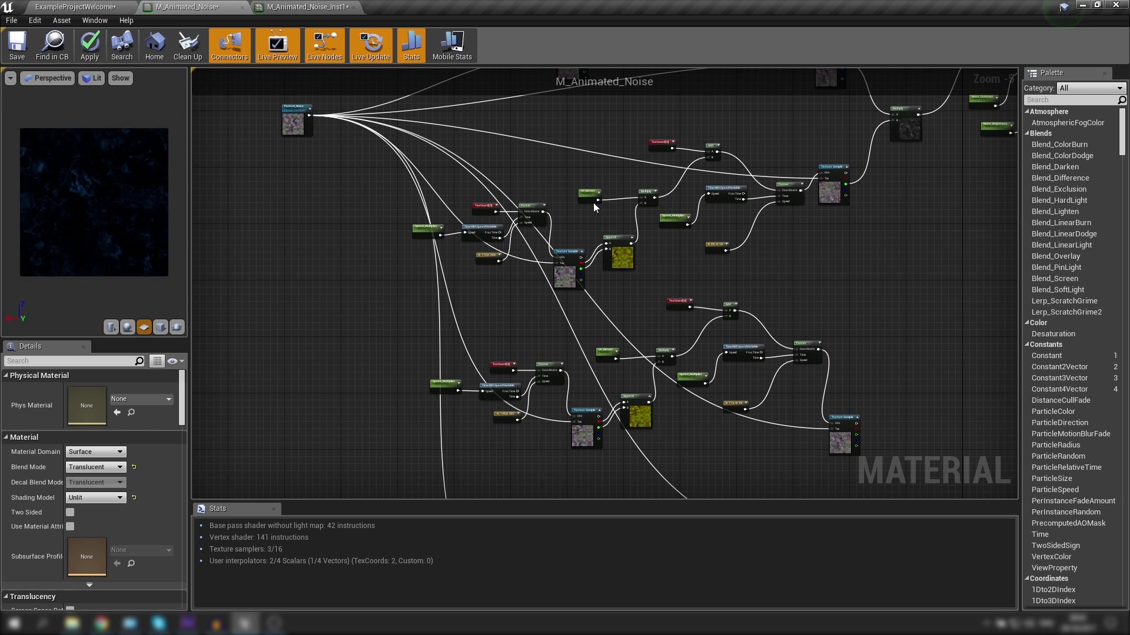
left_click(564, 281)
left_click(502, 319)
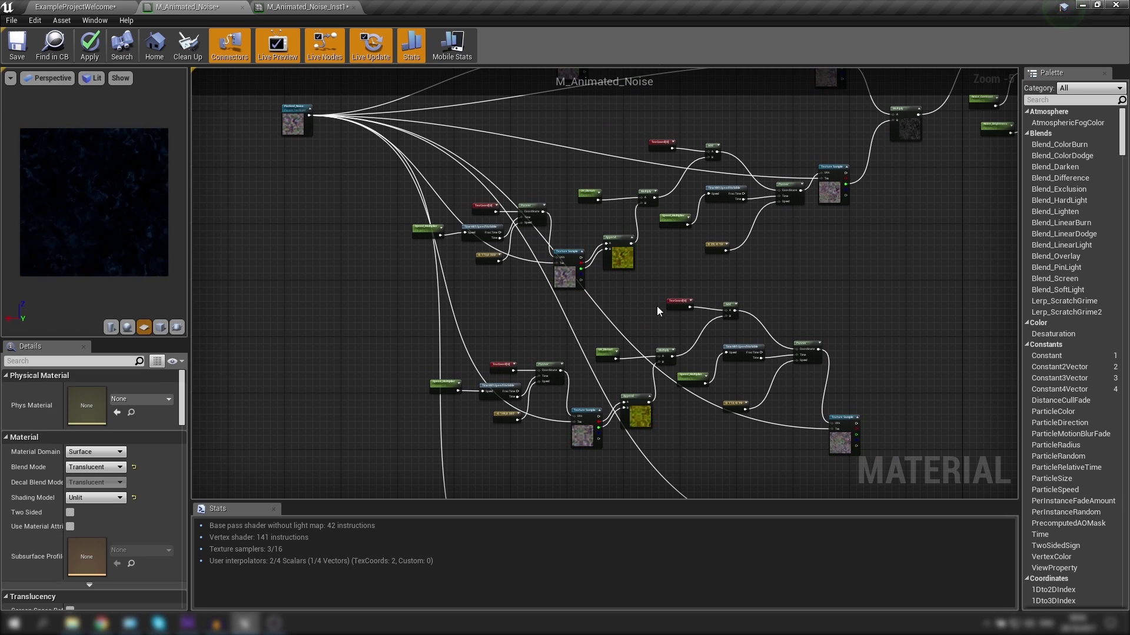
right_click_drag(763, 407, 626, 147)
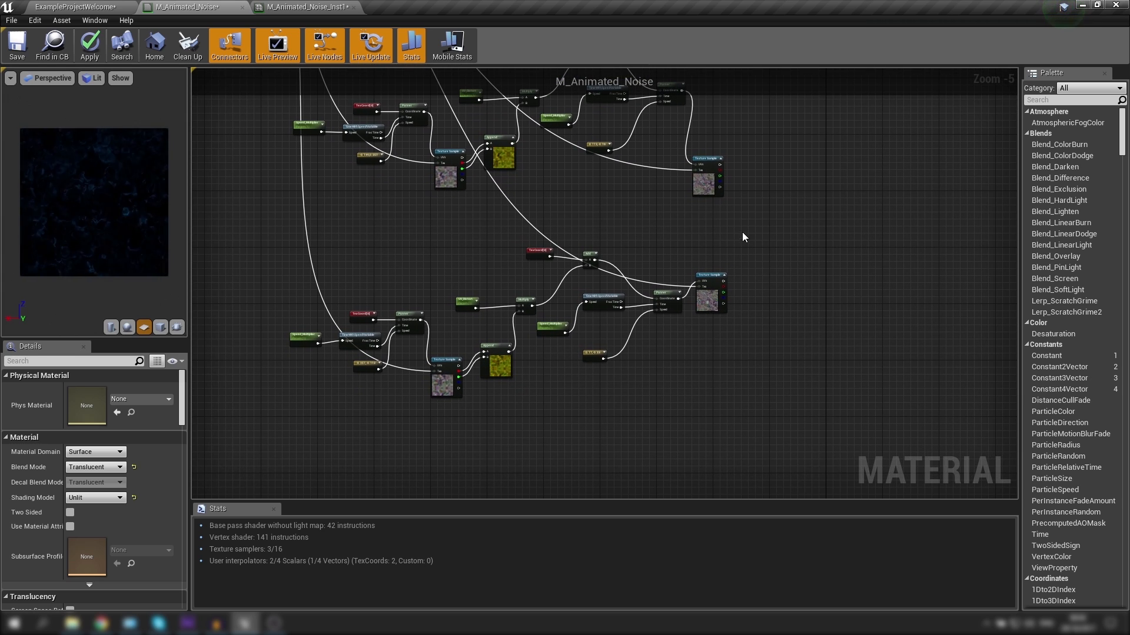
scroll(760, 224, "up", 2)
right_click_drag(619, 290, 883, 273)
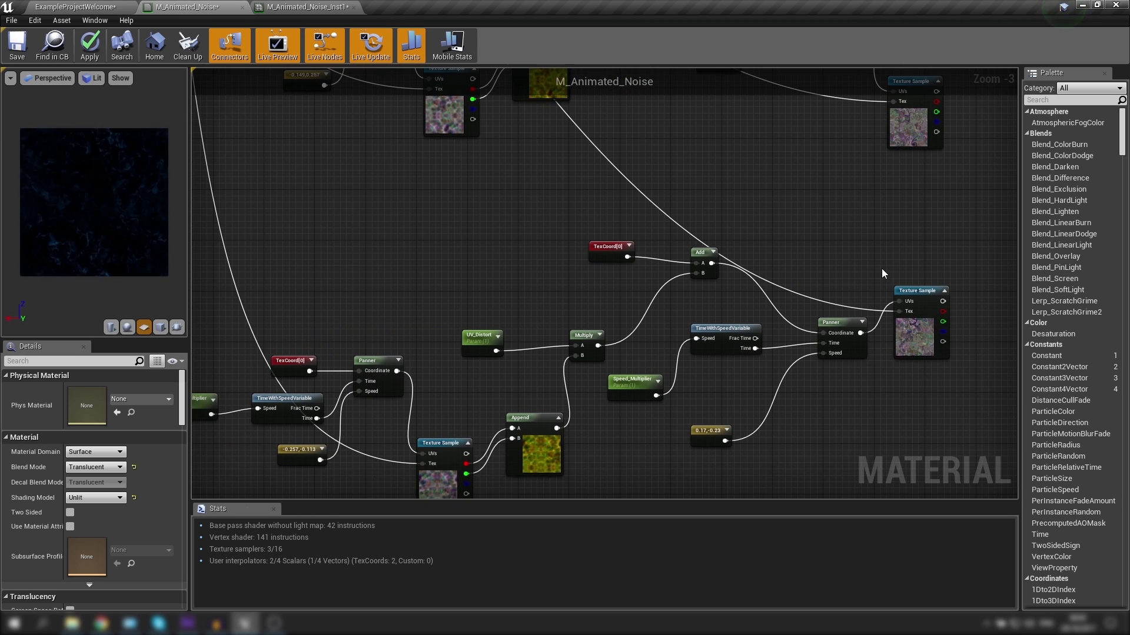
right_click_drag(493, 292, 666, 337)
right_click_drag(616, 287, 420, 328)
right_click_drag(615, 266, 482, 278)
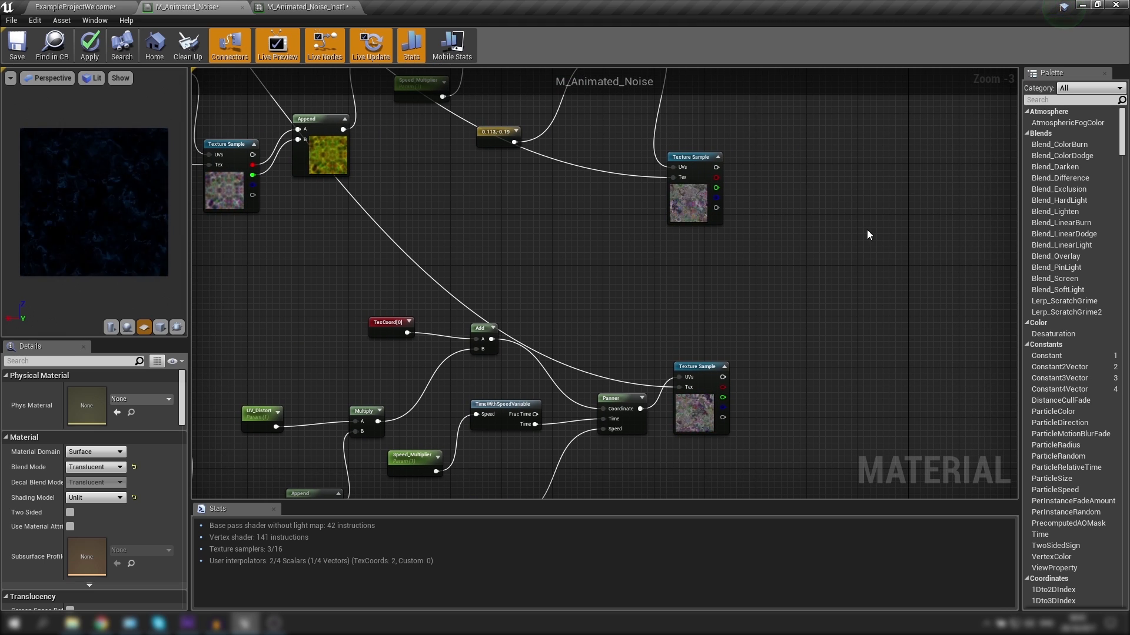
left_click(838, 239)
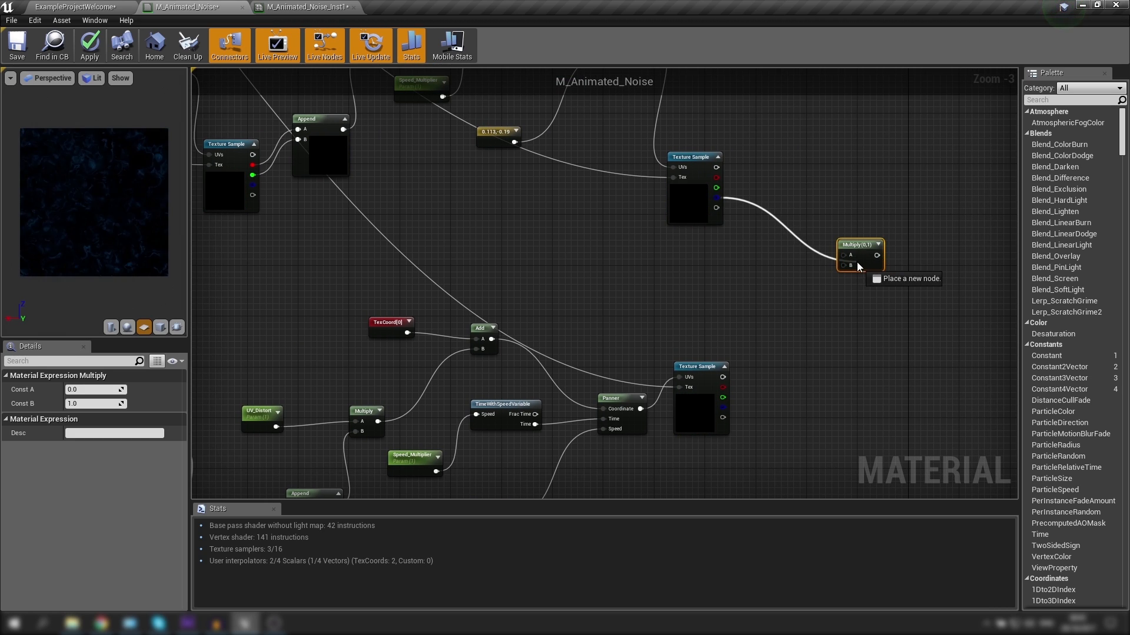
left_click_drag(856, 262, 845, 257)
left_click_drag(723, 417, 843, 266)
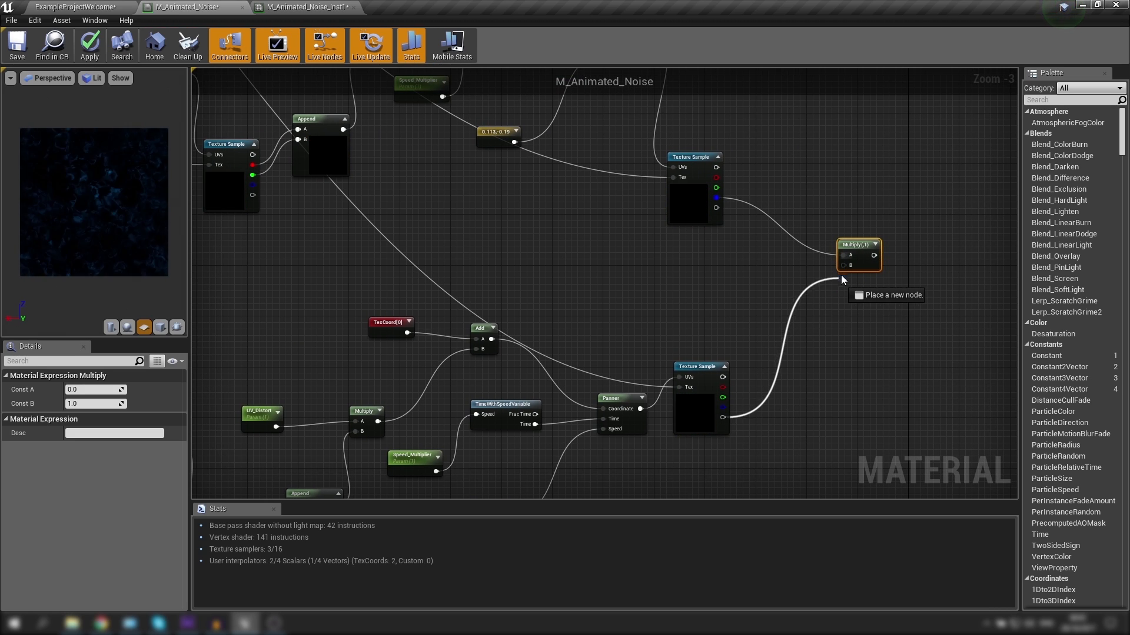
right_click_drag(855, 212, 787, 227)
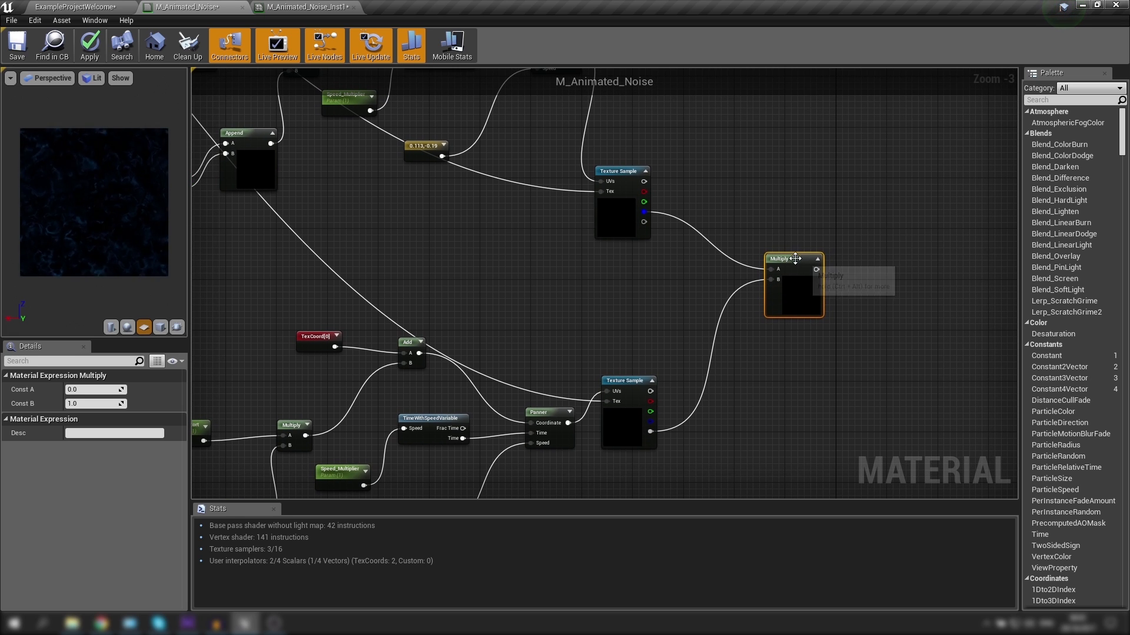
left_click_drag(793, 259, 758, 261)
left_click(757, 229)
Add another Multiply node that combines the original layers' Multiply result in A with the duplicated layers' Multiply result in B.
right_click_drag(766, 135, 742, 153)
scroll(737, 203, "down", 3)
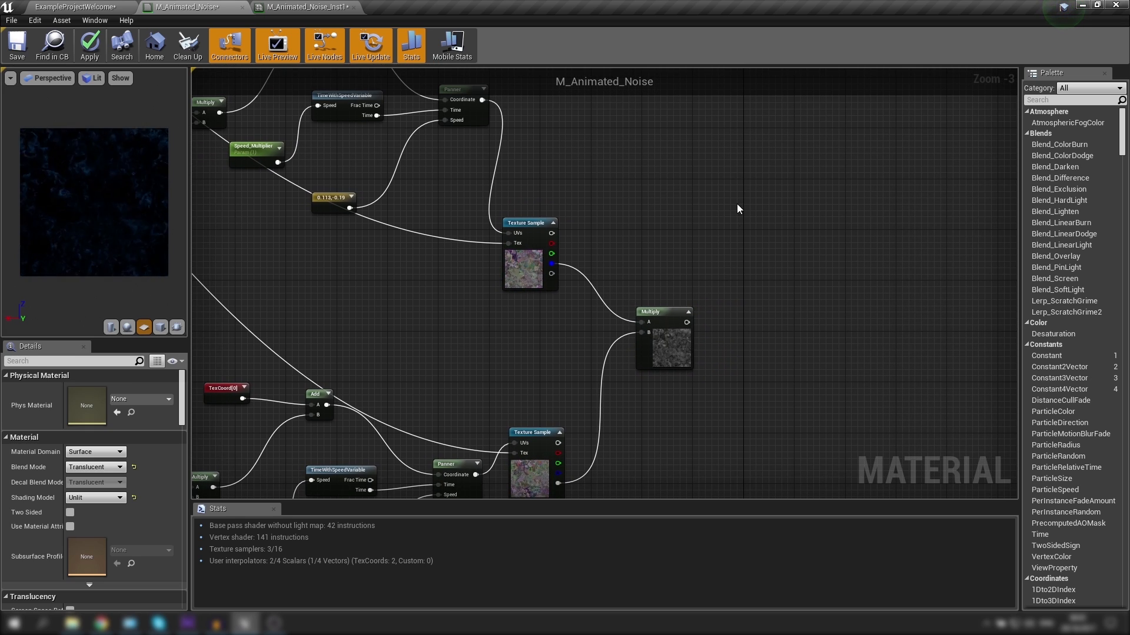
left_click(601, 252)
left_click(628, 236)
scroll(625, 233, "up", 1)
scroll(625, 237, "up", 2)
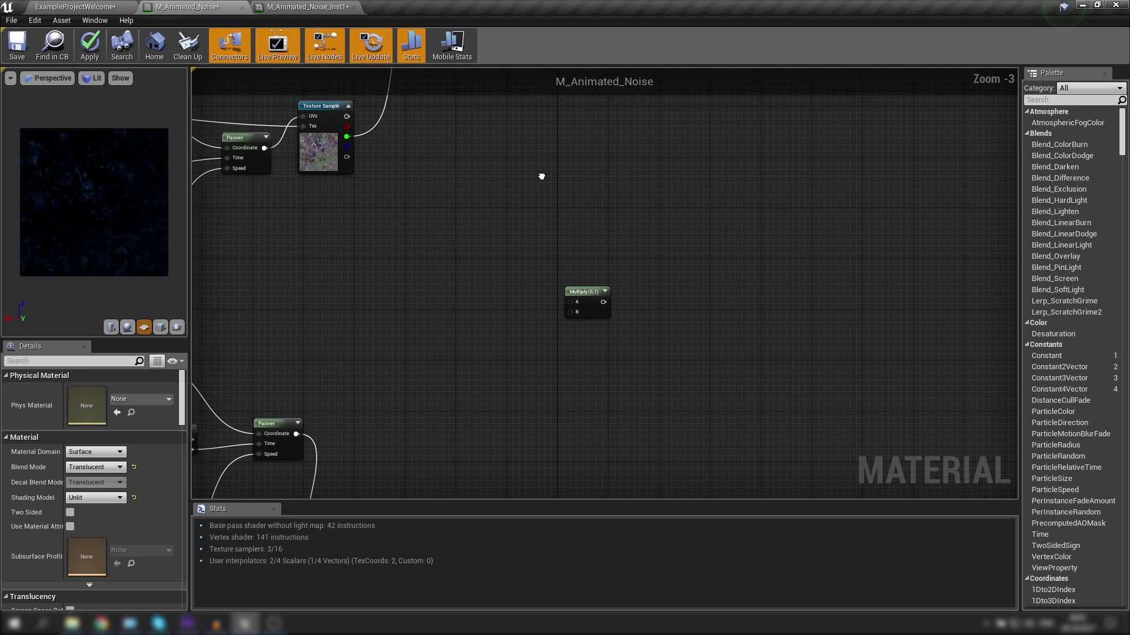
right_click_drag(492, 171, 492, 306)
left_click_drag(478, 148, 572, 438)
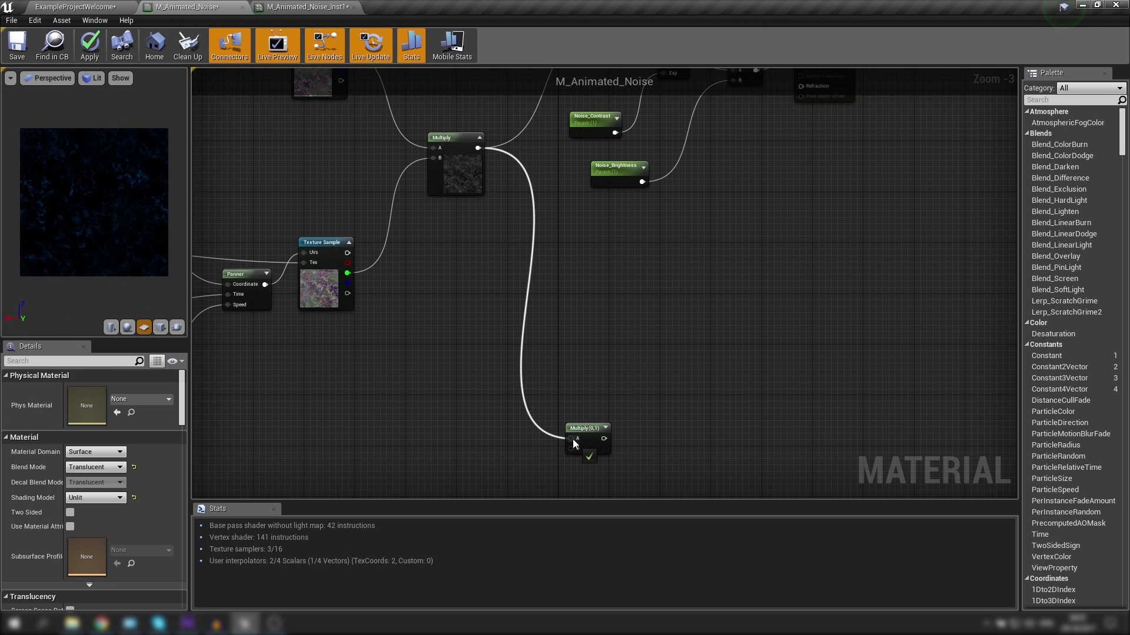
right_click_drag(574, 439, 598, 126)
left_click_drag(526, 479, 598, 126)
Replace the B input of the blue colour's Multiply with the combined noise of all four layers, and apply the material.
right_click_drag(599, 125, 608, 296)
left_click(629, 265)
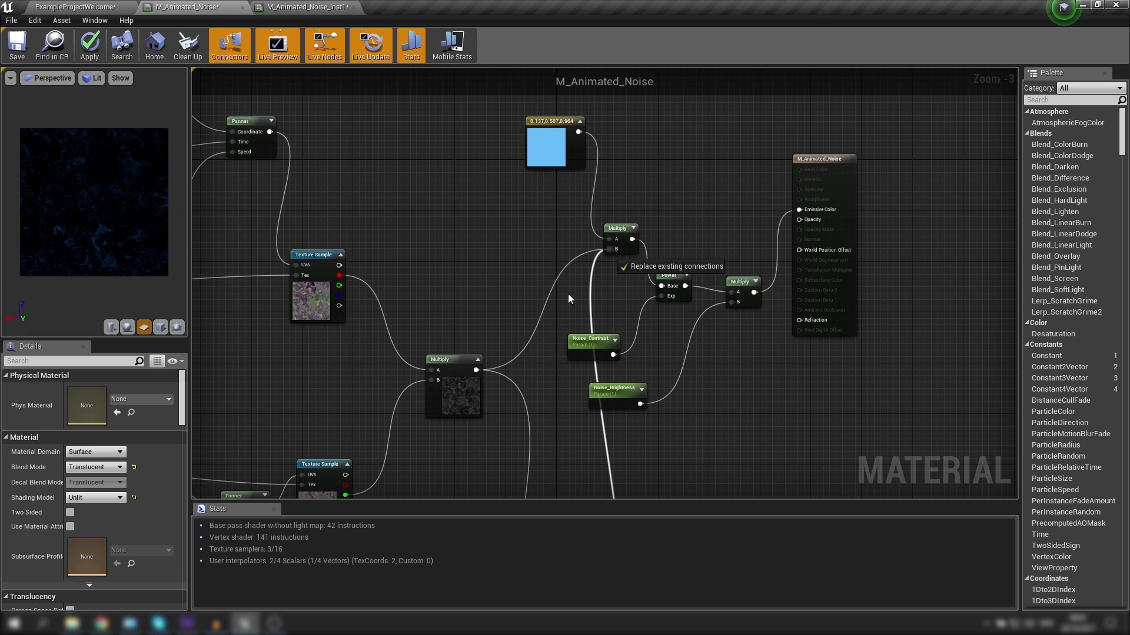
left_click_drag(607, 250, 608, 249)
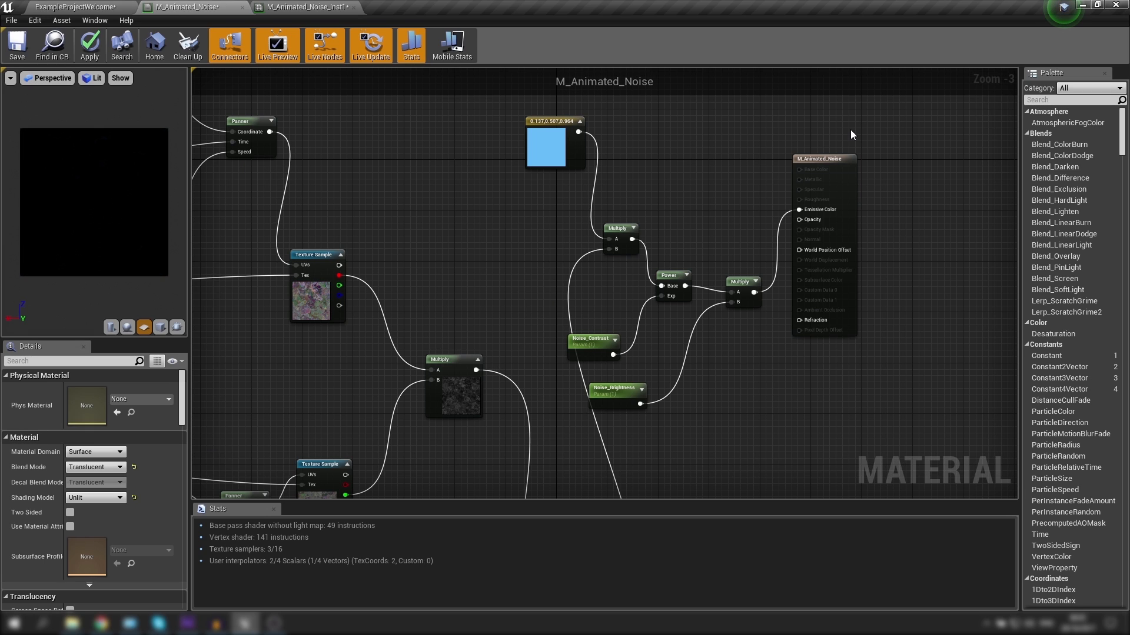
left_click(90, 44)
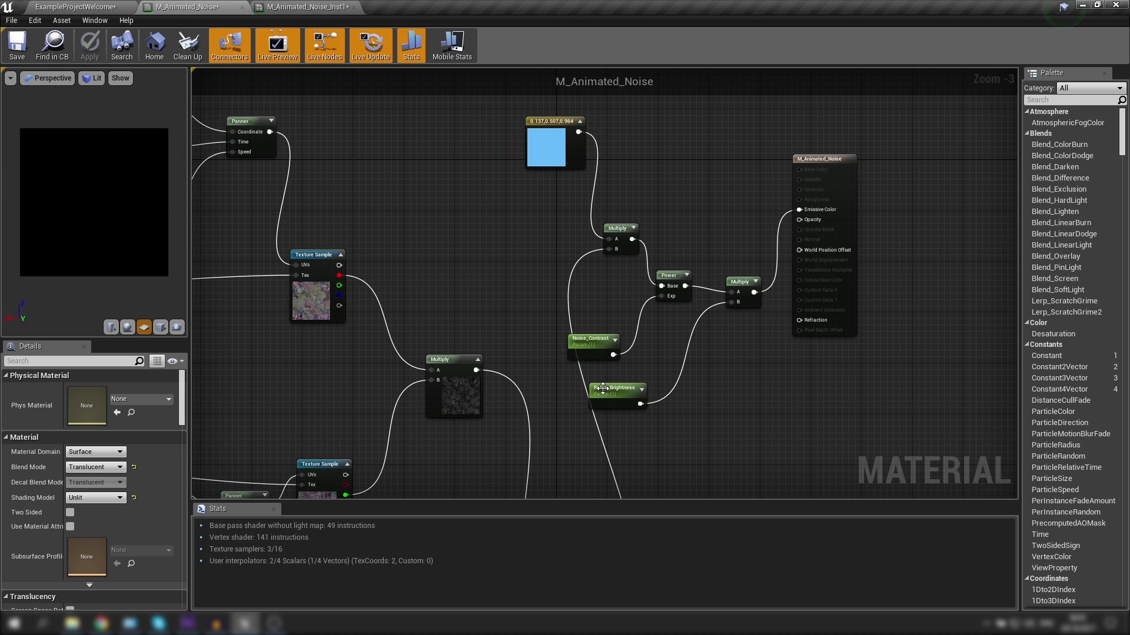
In the M_Animated_Noise instance, raise Noise_Brightness to about 24500 and lower UV_Distort to about 0.27.
left_click(300, 7)
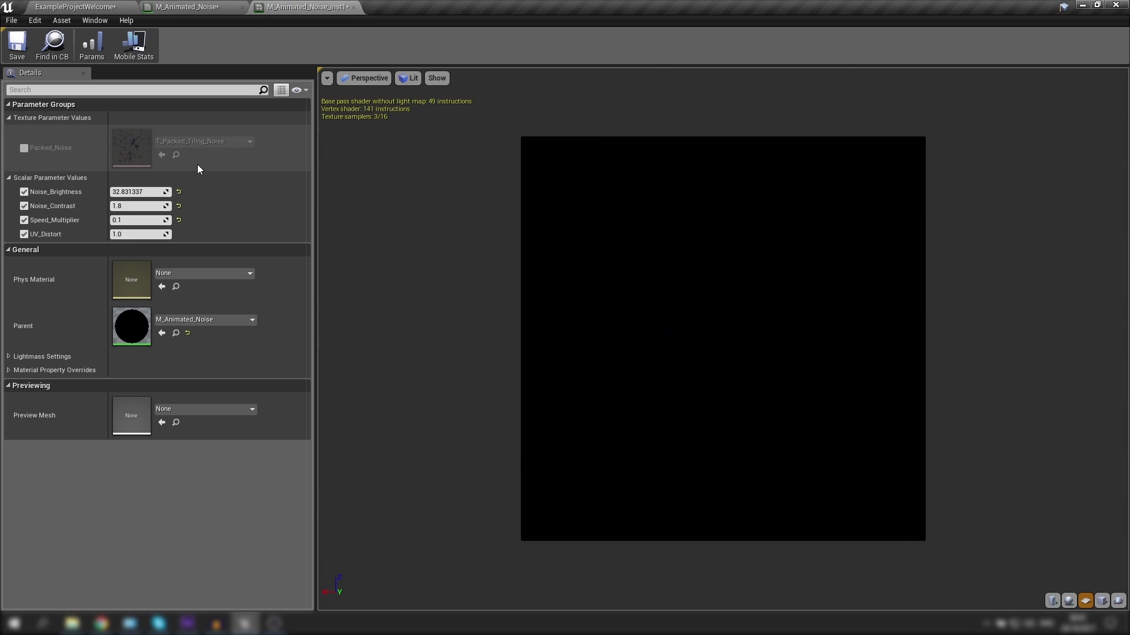
left_click_drag(138, 192, 373, 193)
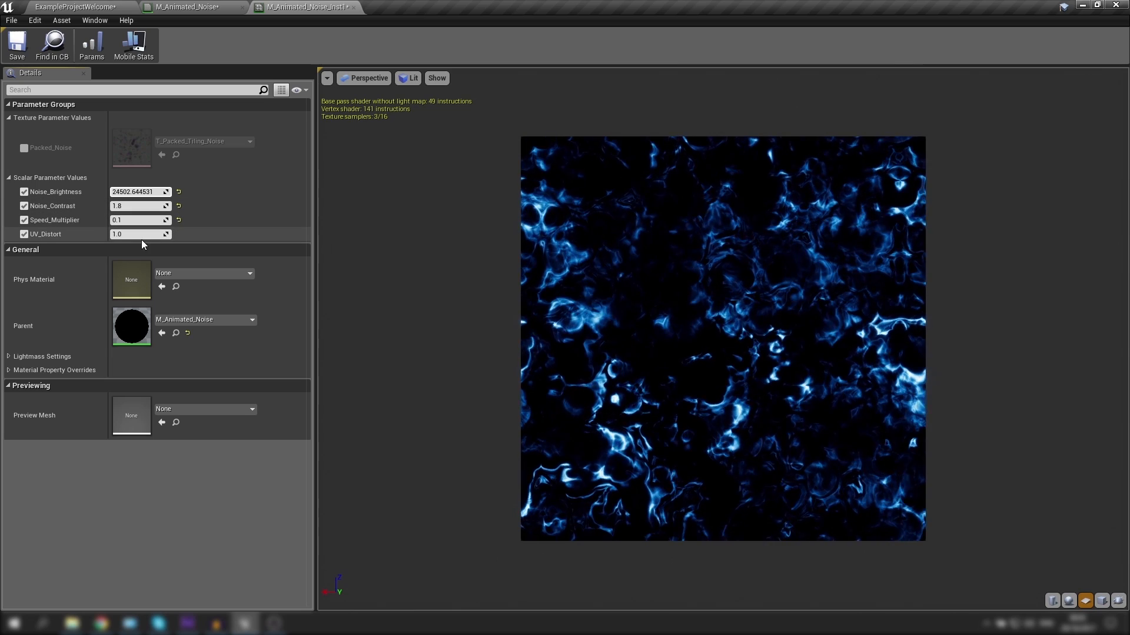
left_click_drag(141, 234, 106, 234)
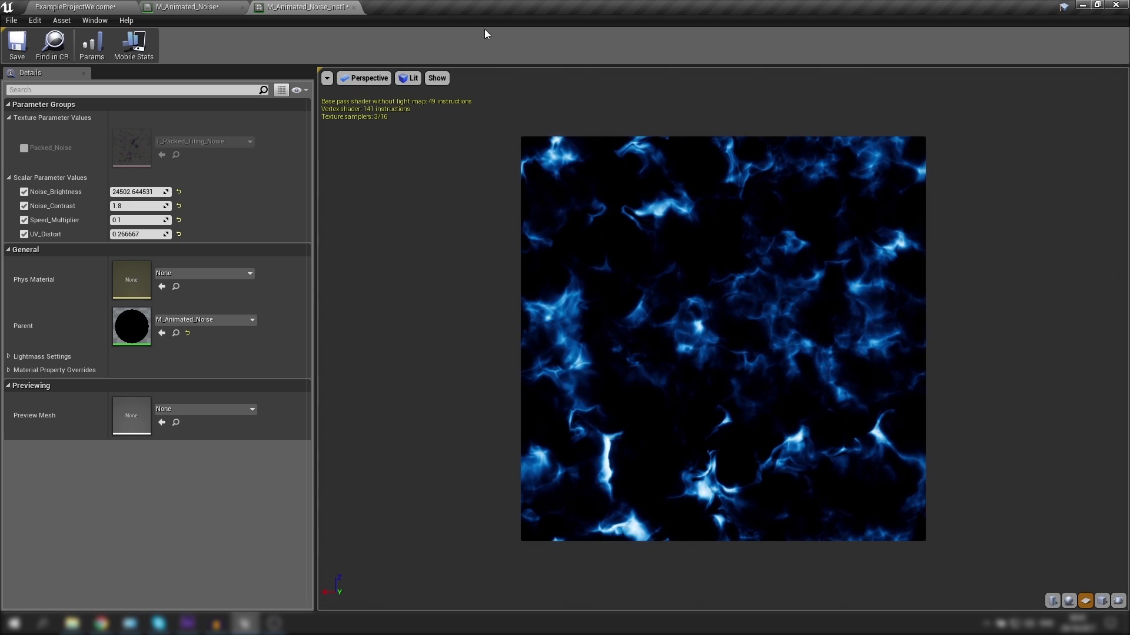
Back in the M_Animated_Noise graph, wire the alpha channel of the second layer's first Texture Sample into its Append node.
left_click(194, 8)
right_click_drag(566, 243, 774, 178)
scroll(770, 182, "down", 3)
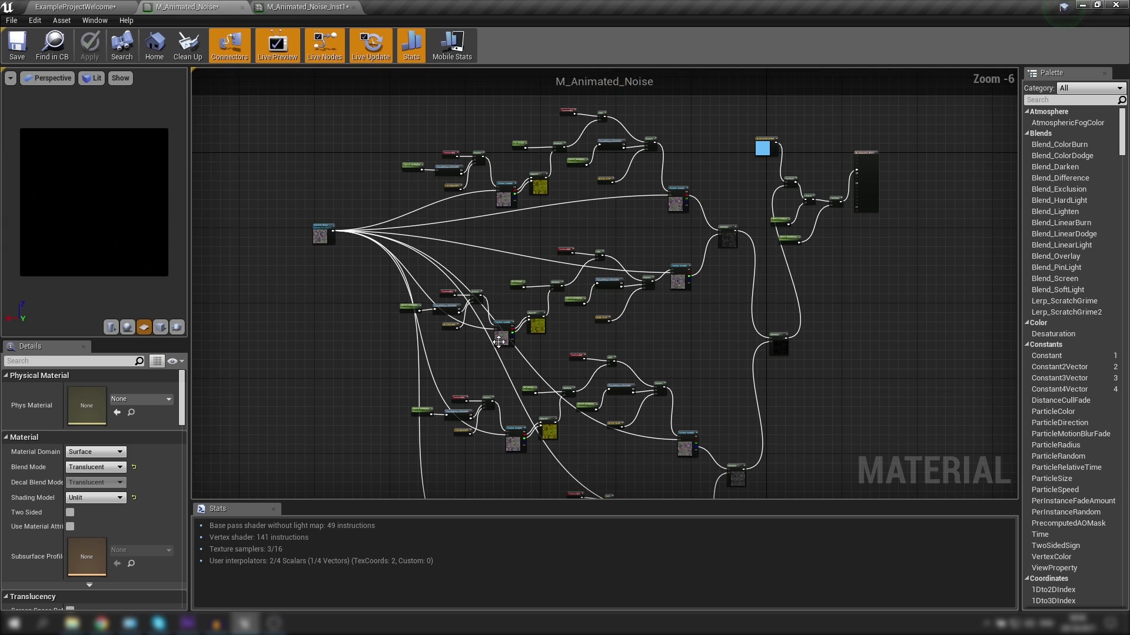
scroll(514, 319, "up", 3)
right_click_drag(486, 287, 518, 255)
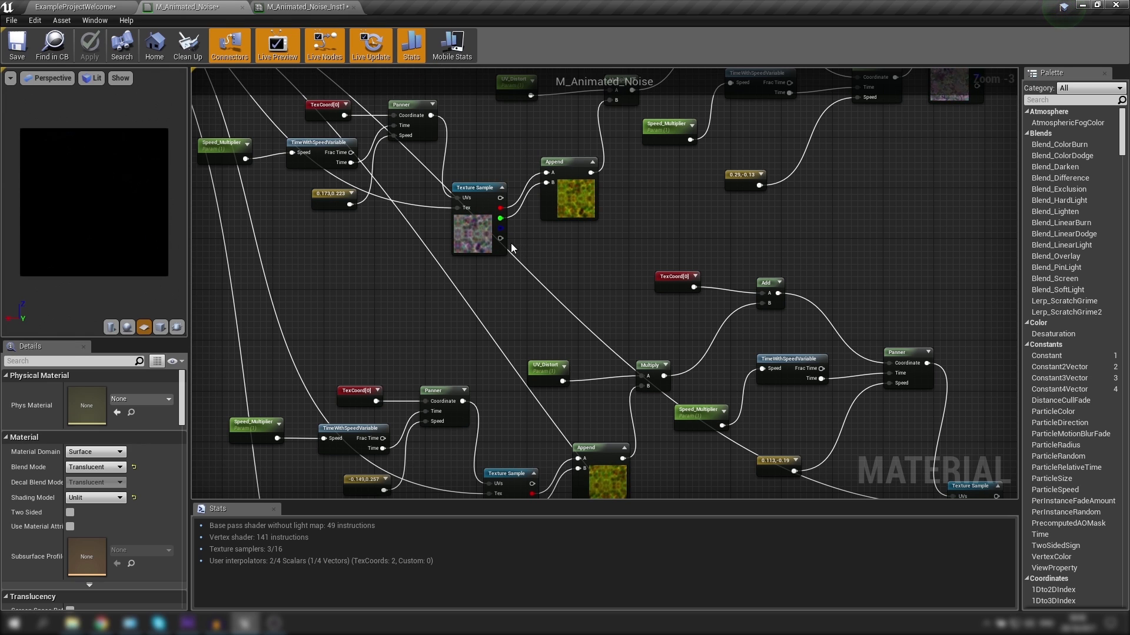
left_click_drag(500, 239, 527, 226)
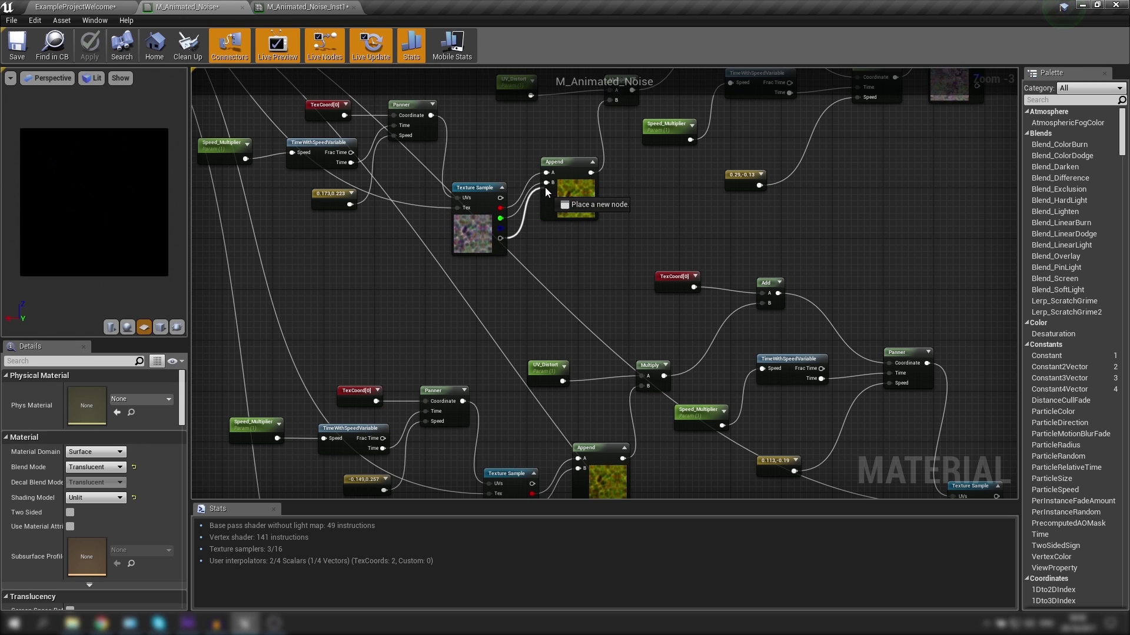
mouse_move(545, 187)
left_mouse_down()
mouse_move(508, 204)
mouse_move(546, 177)
left_mouse_up()
Rewire the distortion Append inputs to the red and blue channels in the third layer and green and blue in the fourth.
right_click_drag(555, 242, 497, 59)
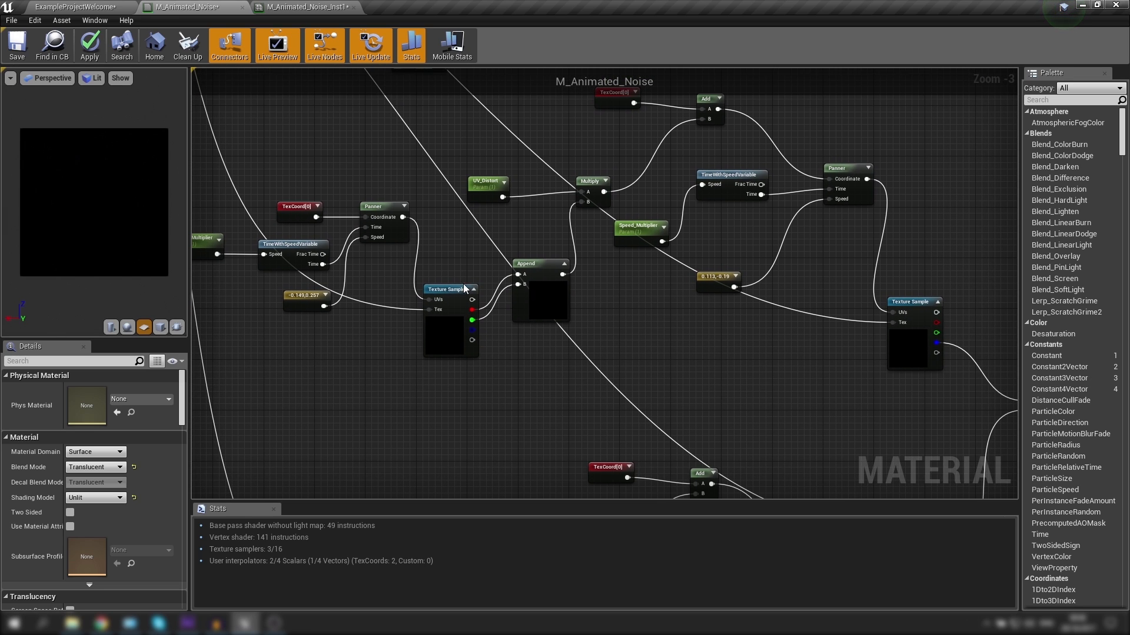
left_click_drag(474, 333, 519, 285)
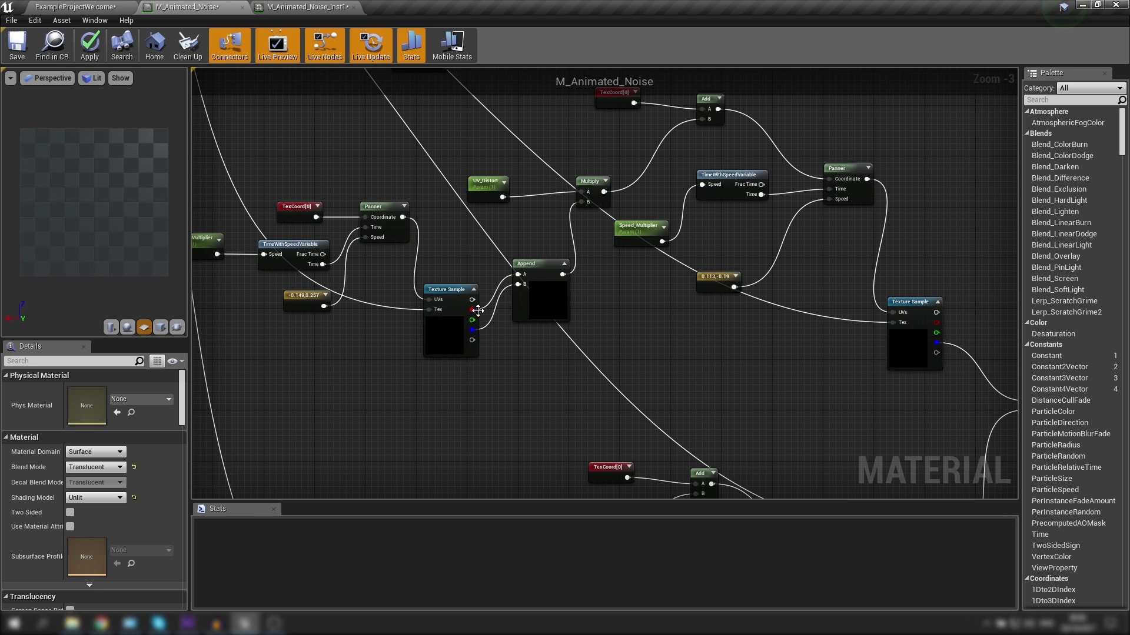
right_click_drag(504, 351, 497, 101)
right_click_drag(500, 279, 505, 188)
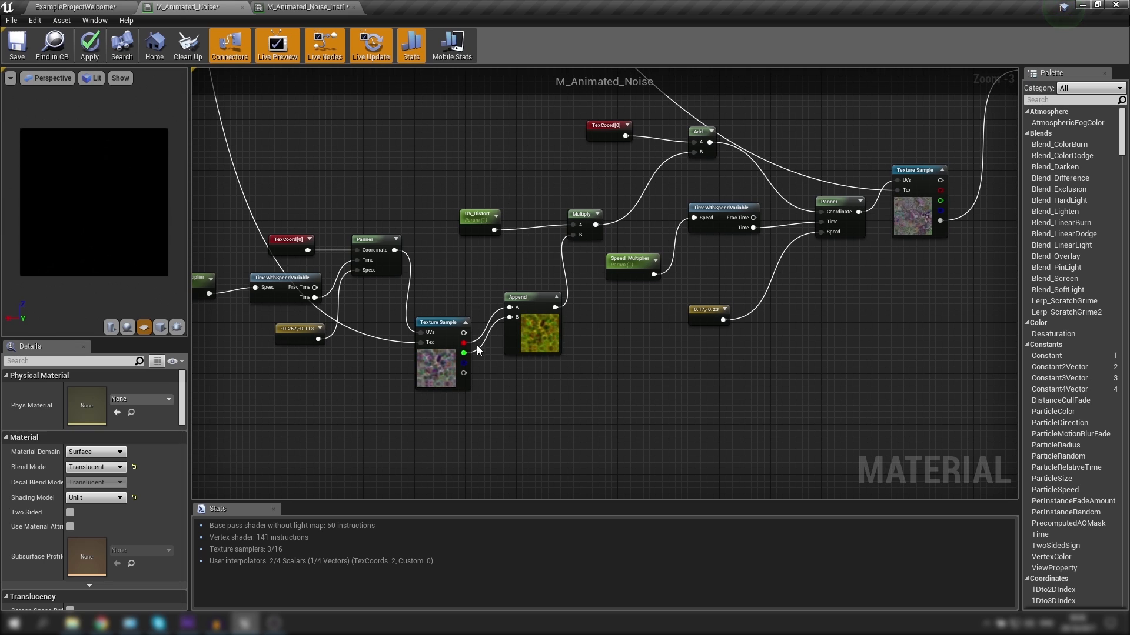
left_click_drag(462, 353, 471, 365)
left_click_drag(510, 305, 510, 307)
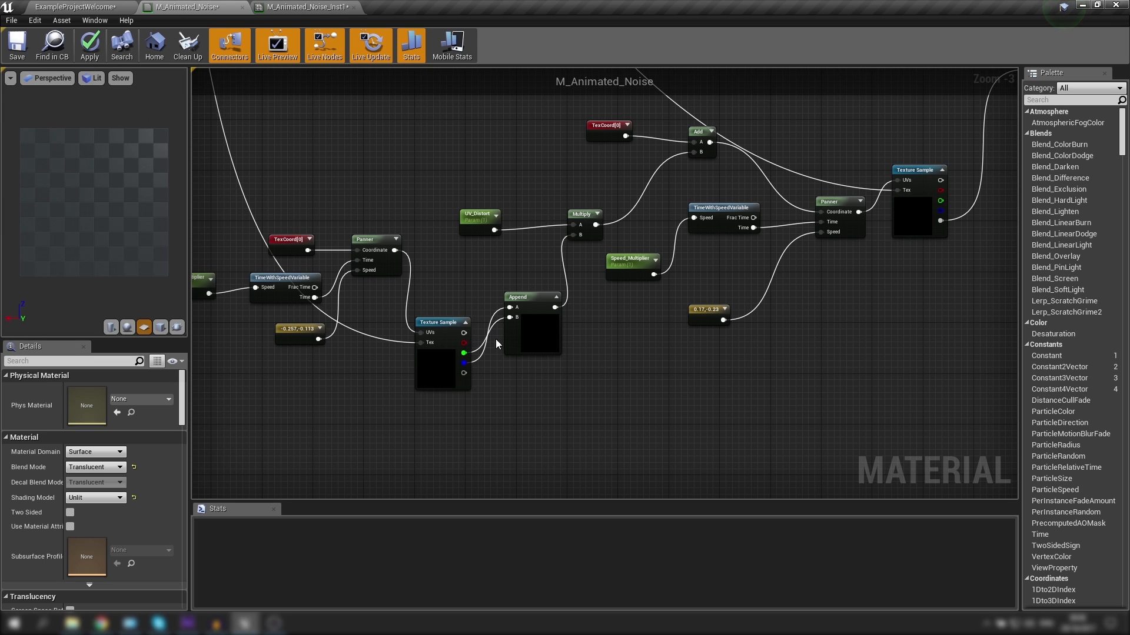
Wire the blue channel of the fourth layer's distortion Texture Sample into the B input of its Append node, and apply the material.
left_click_drag(463, 363, 510, 317)
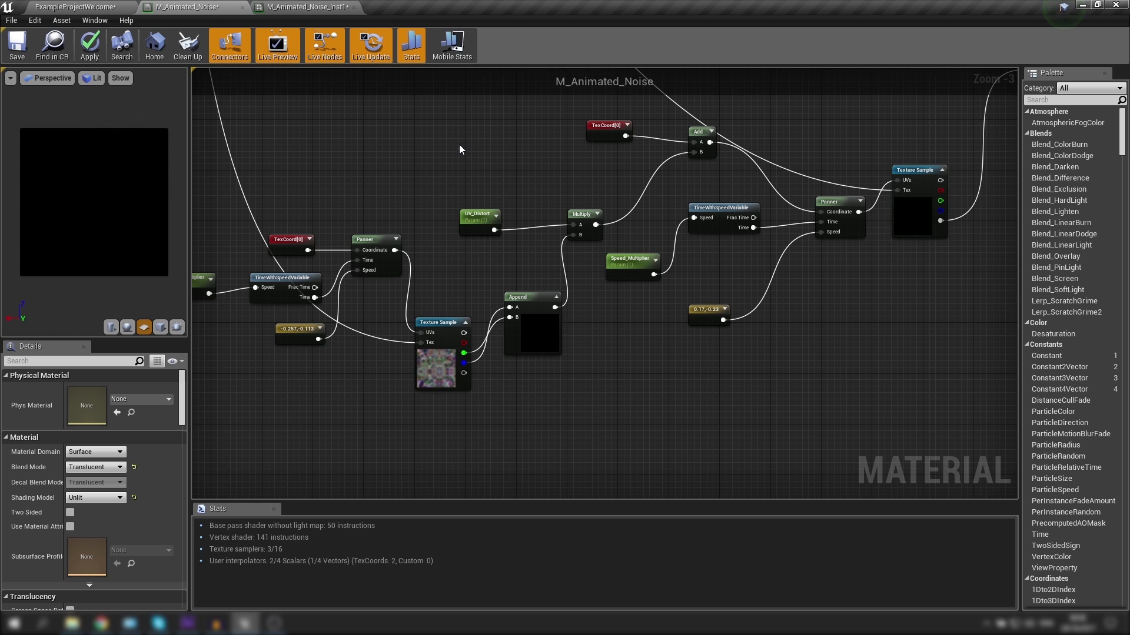
scroll(552, 156, "down", 1)
right_click_drag(590, 156, 412, 198)
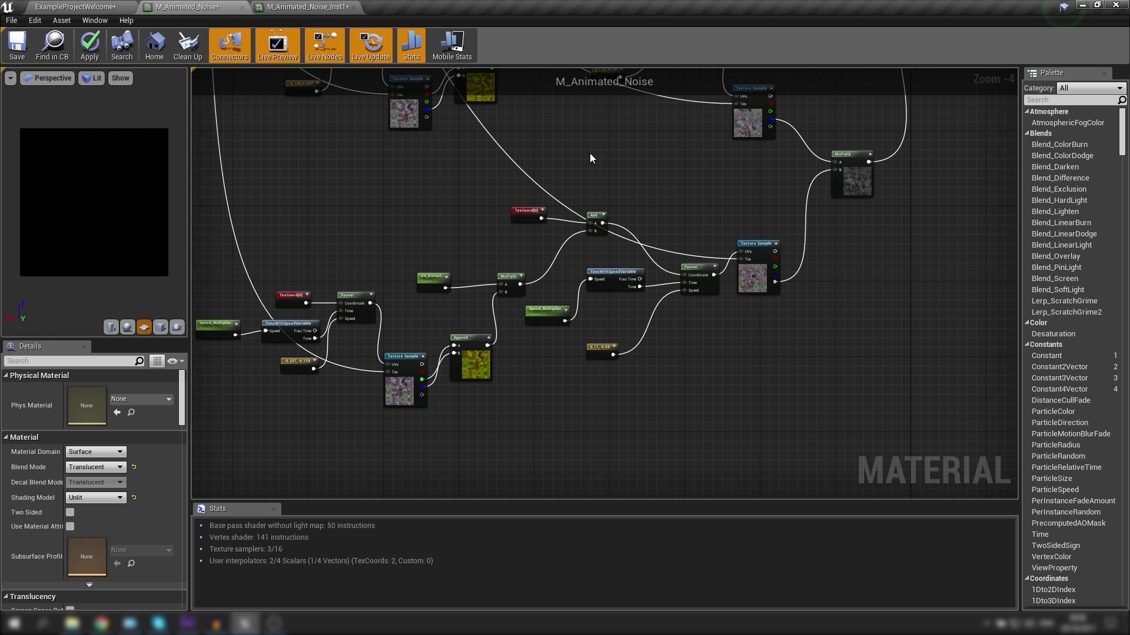
right_click_drag(590, 153, 499, 408)
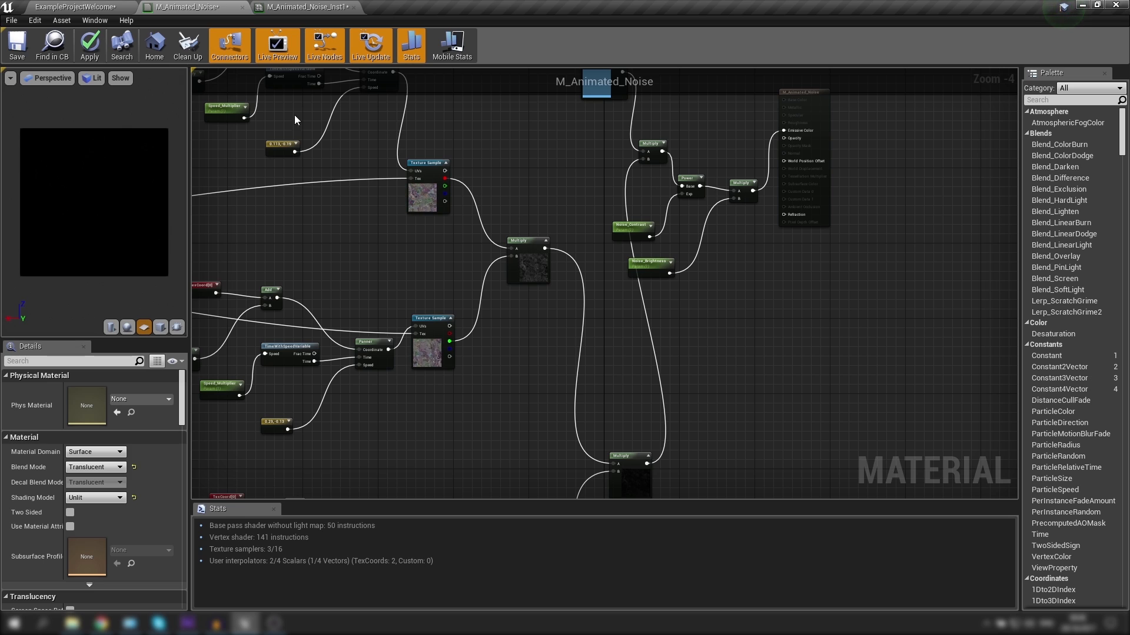
left_click(90, 44)
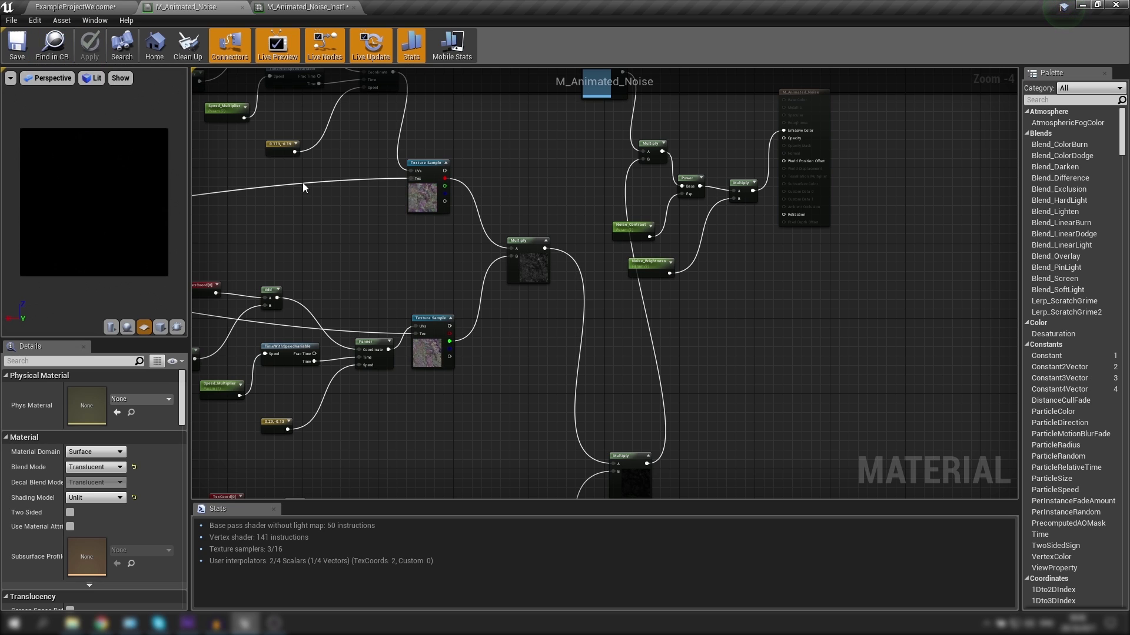
In the M_Animated_Noise instance, try UV_Distort at 0, and set it to 0.5.
left_click(312, 10)
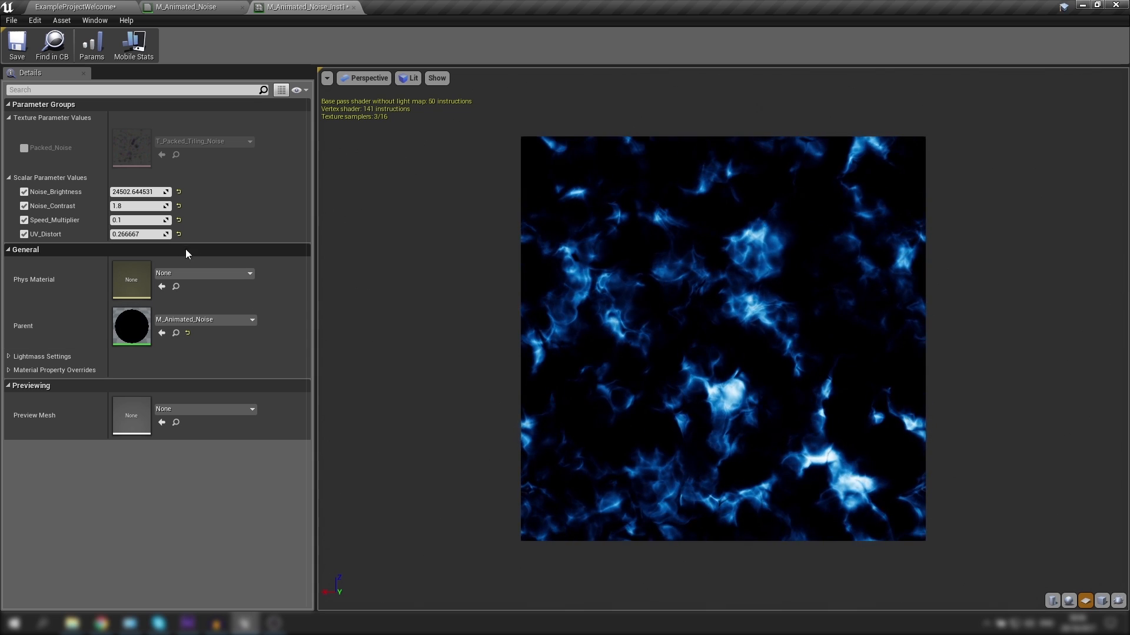
left_click(143, 234)
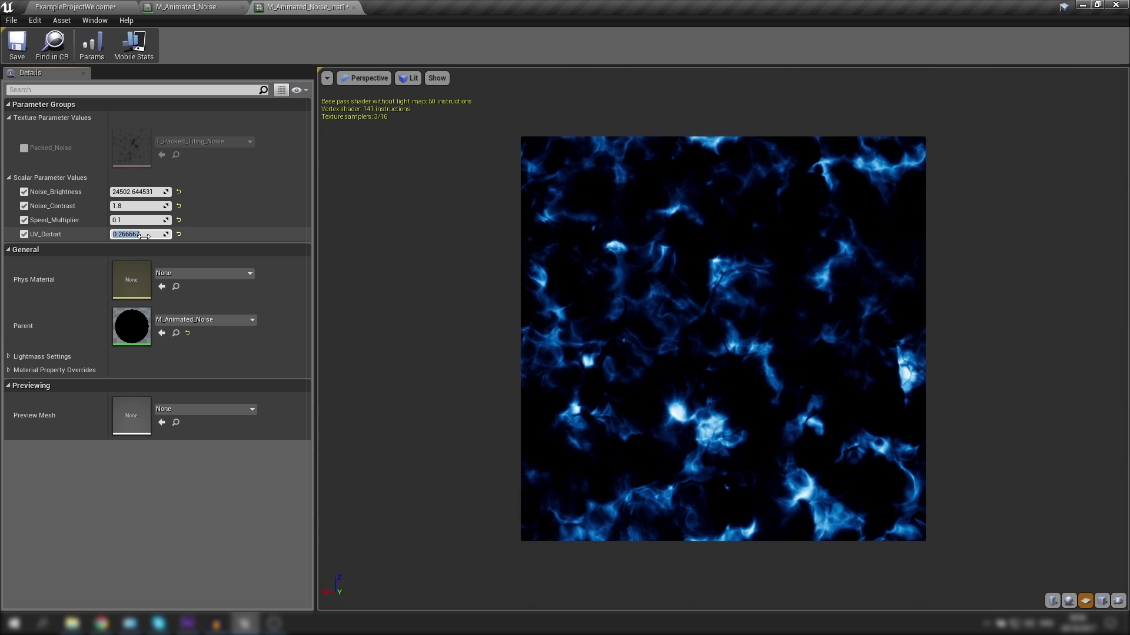
type("0")
key("Return")
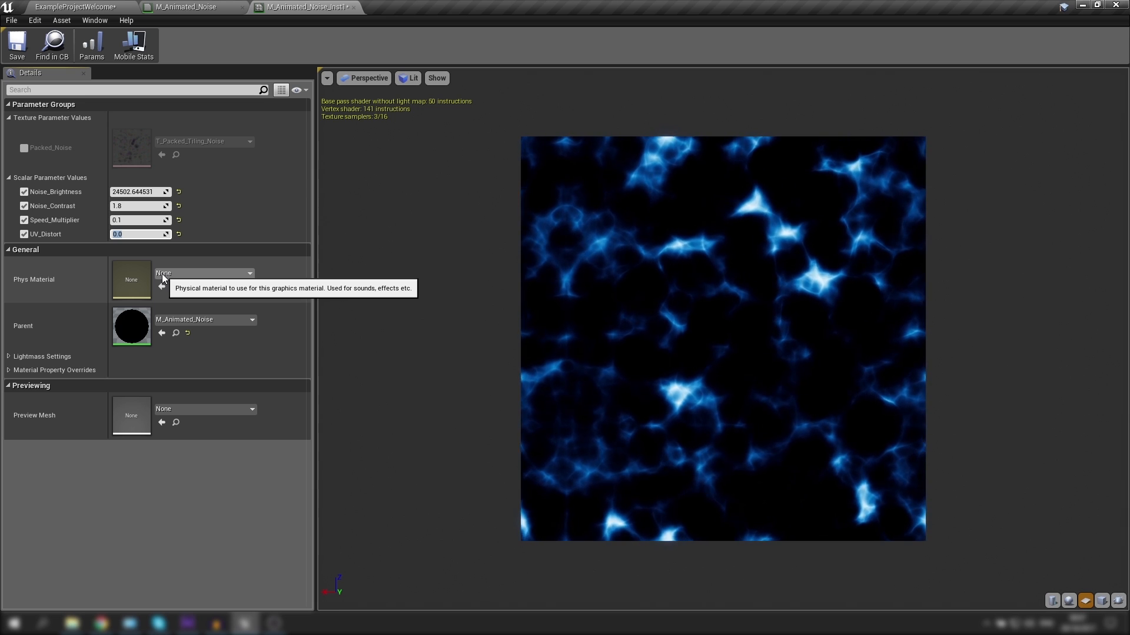
type("0.5")
key("Return")
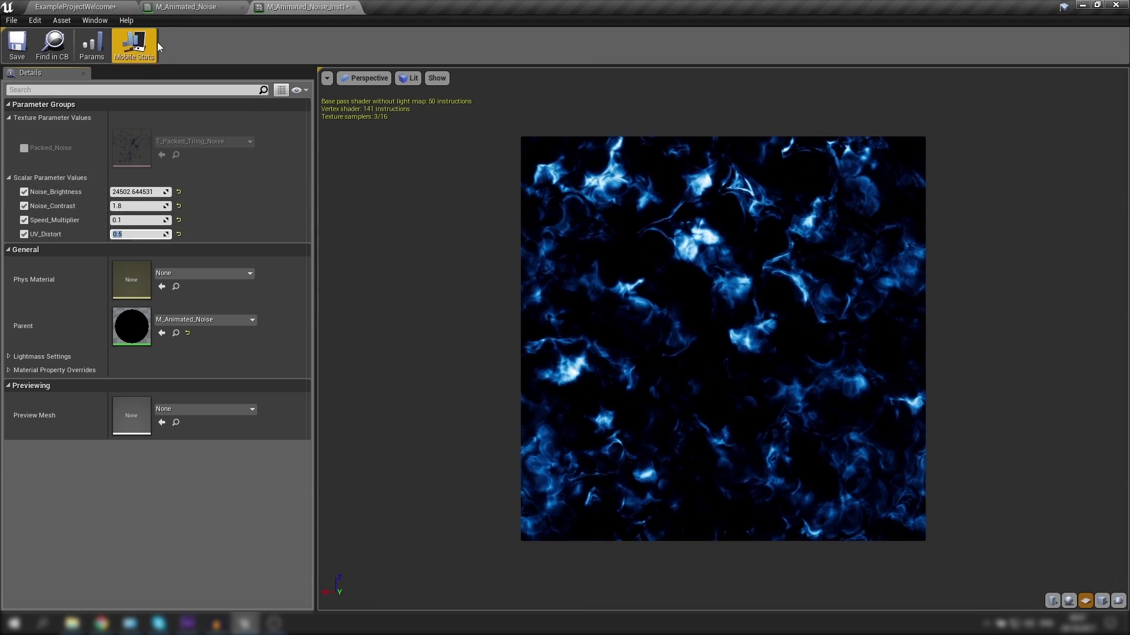
Back in the M_Animated_Noise graph, move the first layer's TexCoord node away from its Add node to make room between them.
left_click(186, 7)
right_click_drag(492, 257, 493, 302)
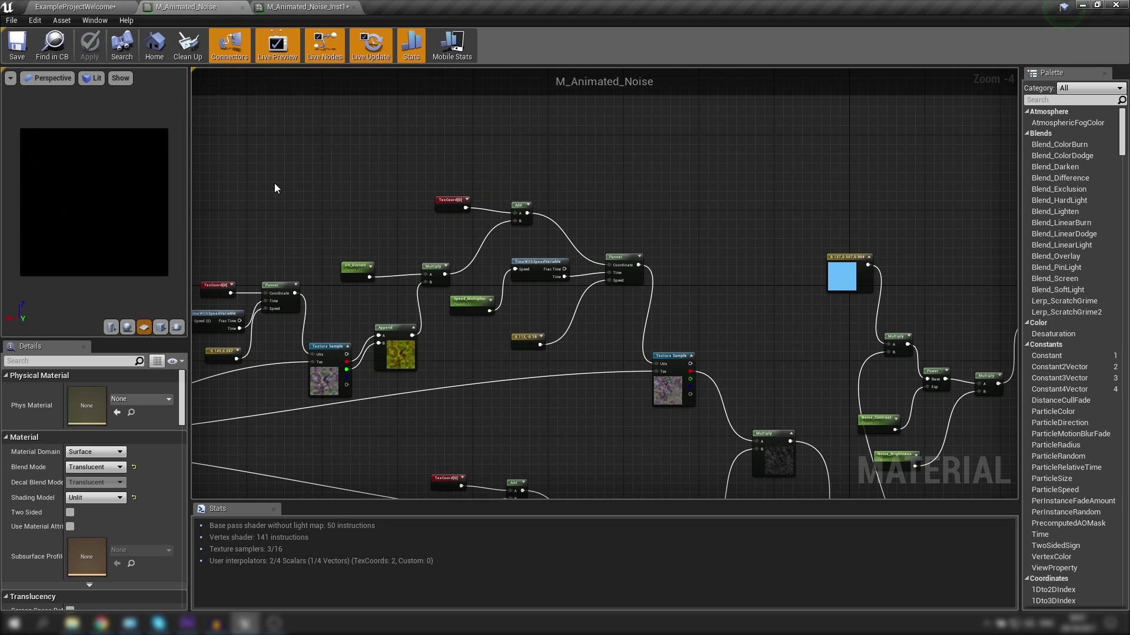
right_click_drag(274, 187, 494, 207)
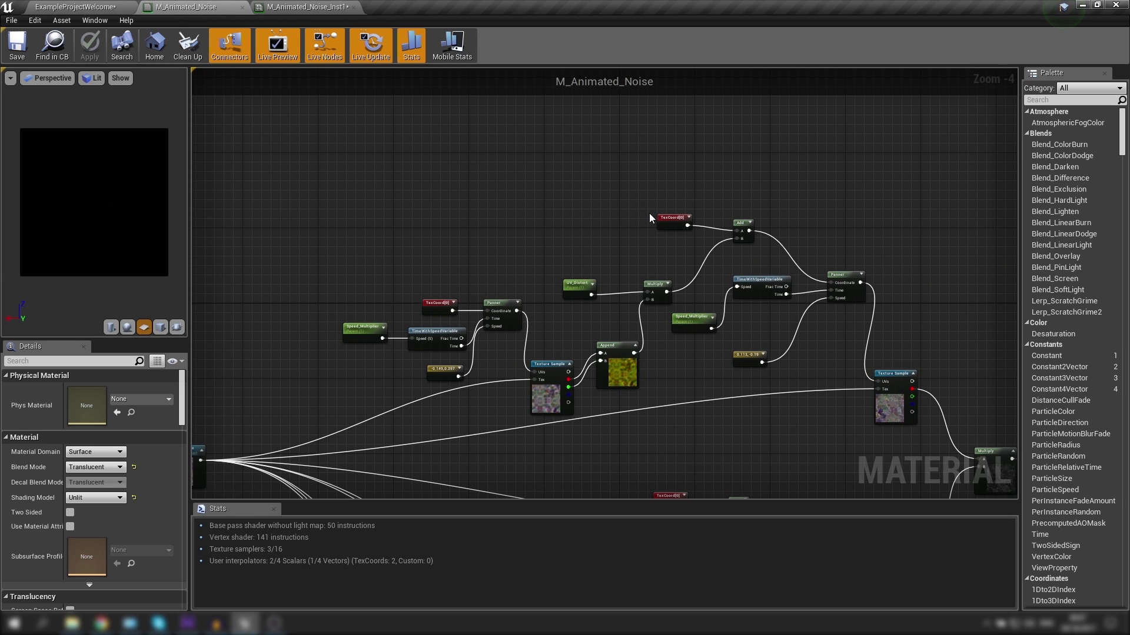
left_click_drag(662, 218, 584, 154)
left_click(527, 154)
scroll(509, 184, "up", 1)
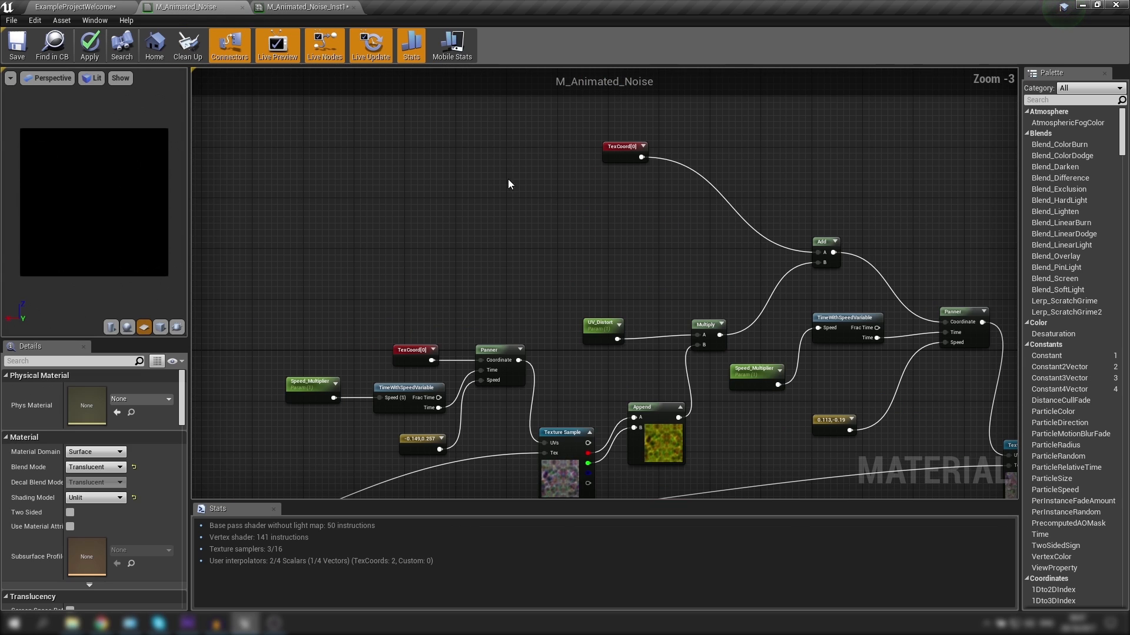
right_click(528, 202)
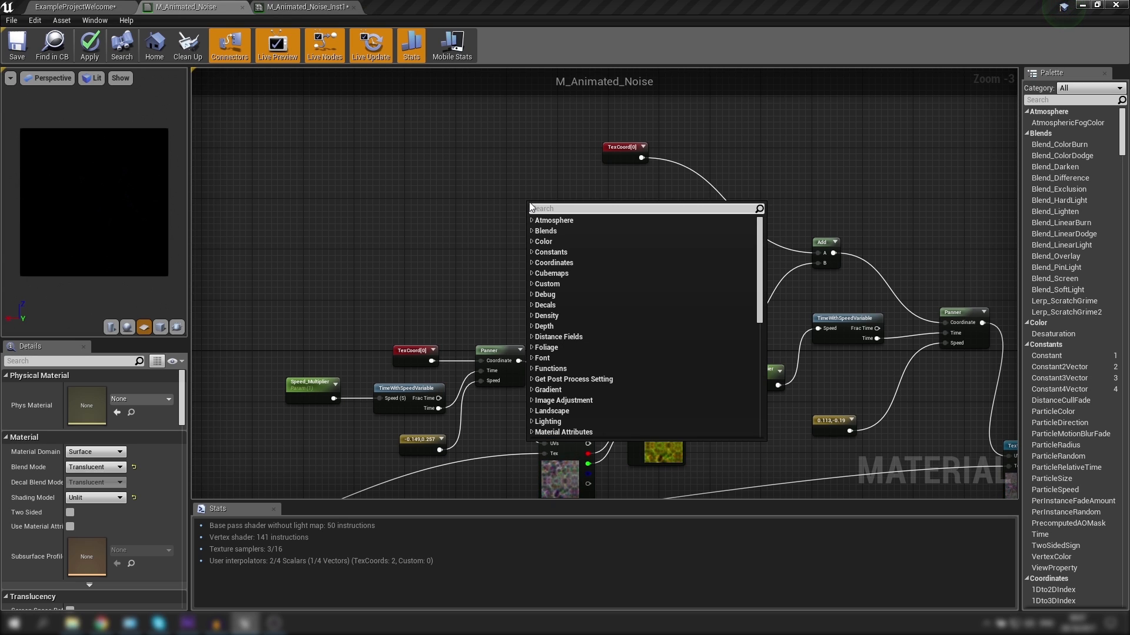
left_click(471, 201)
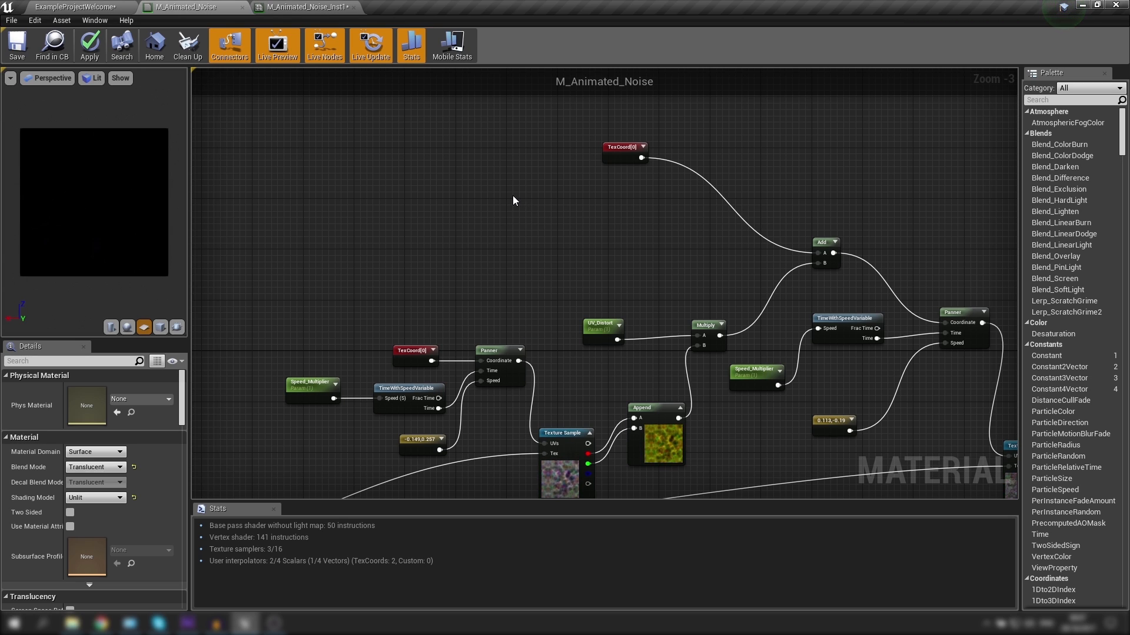
Add a scalar parameter named U with a default value of 1 below the moved TexCoord node.
left_click(575, 191)
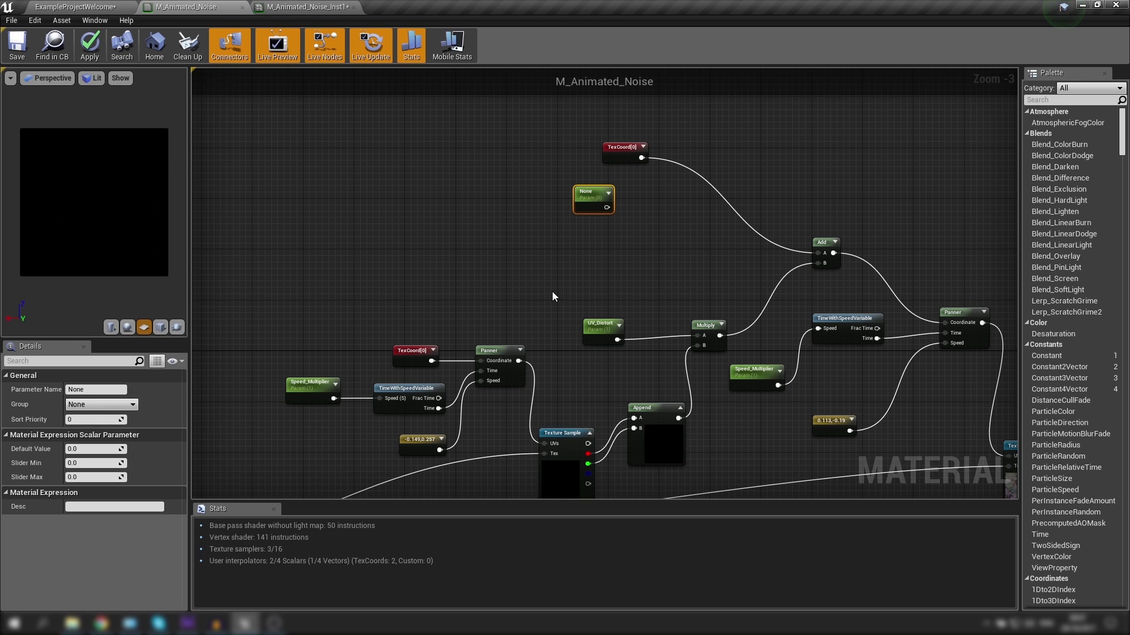
left_click(80, 387)
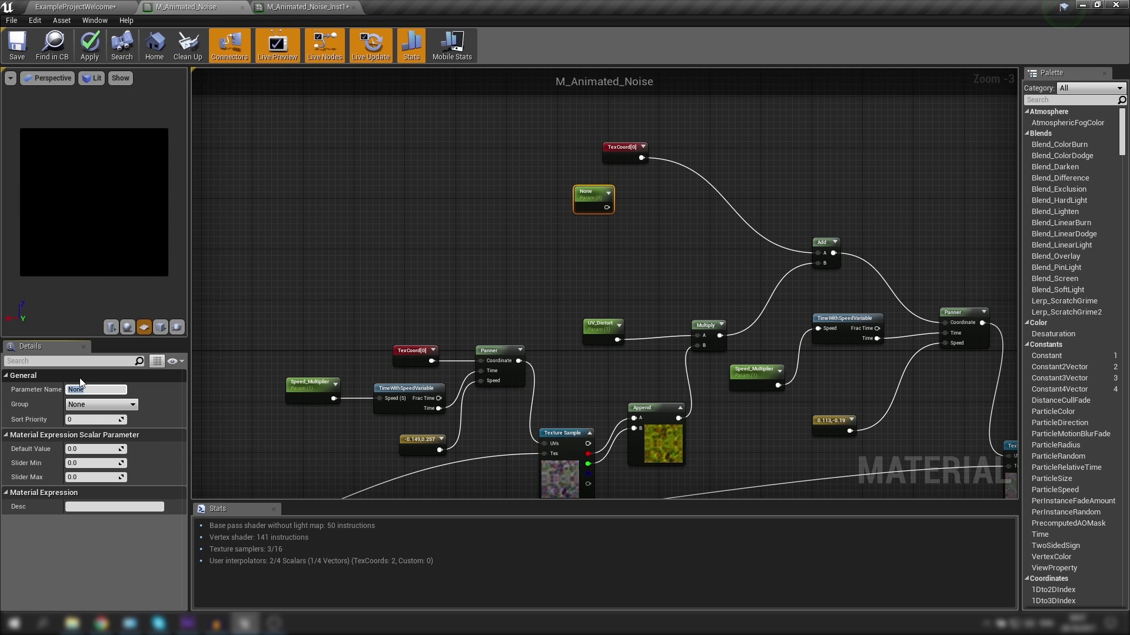
type("V")
key("Return")
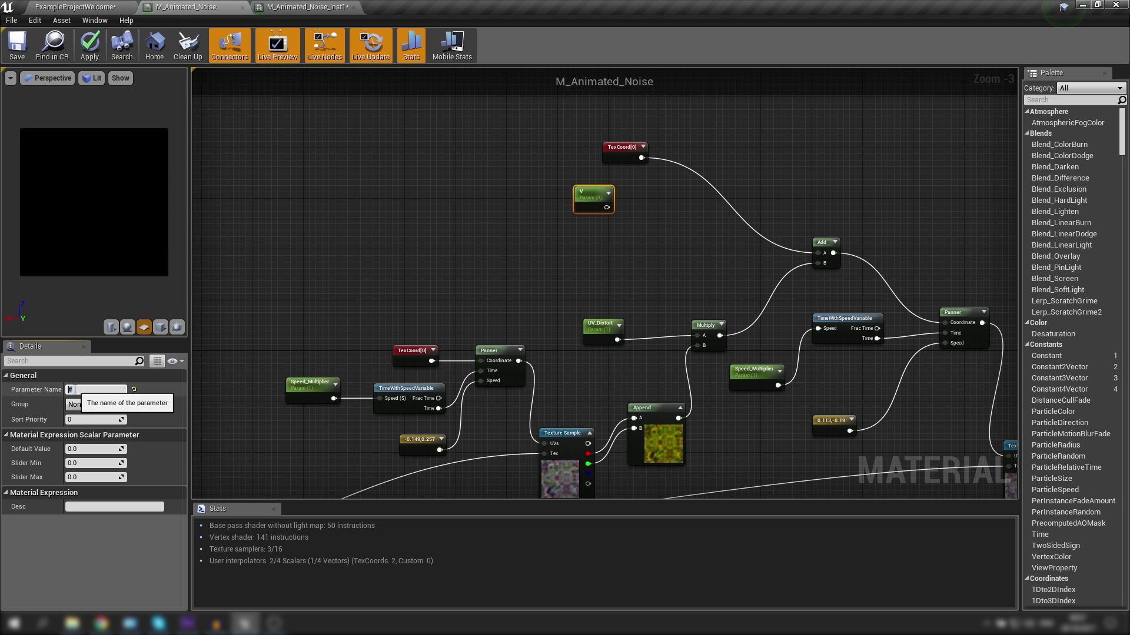
type("U")
key("Return")
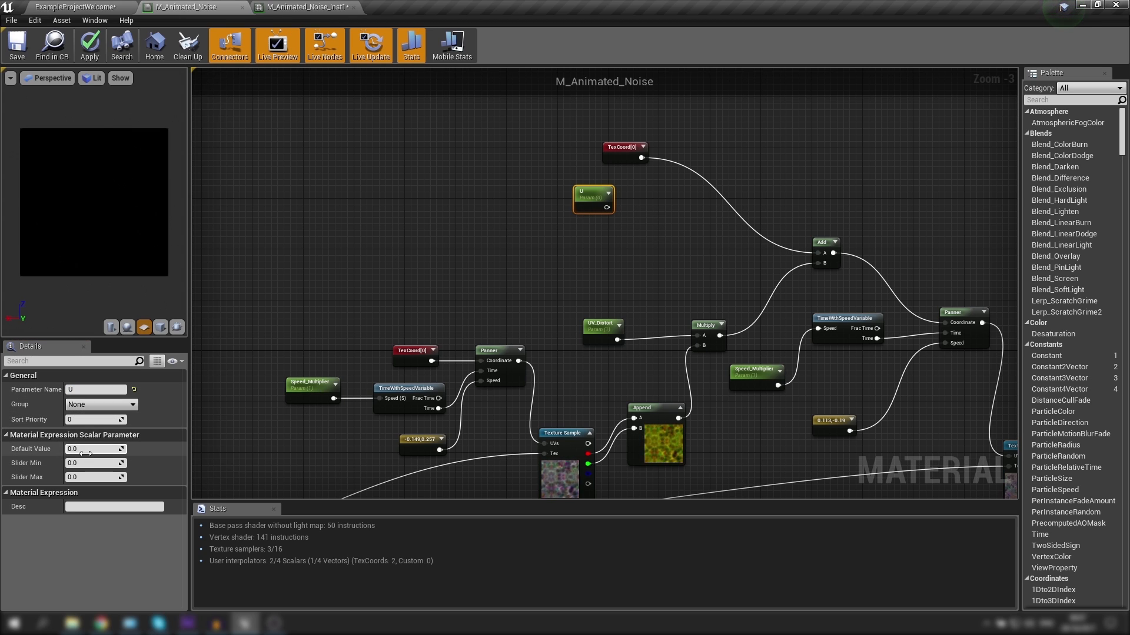
type("1")
key("Return")
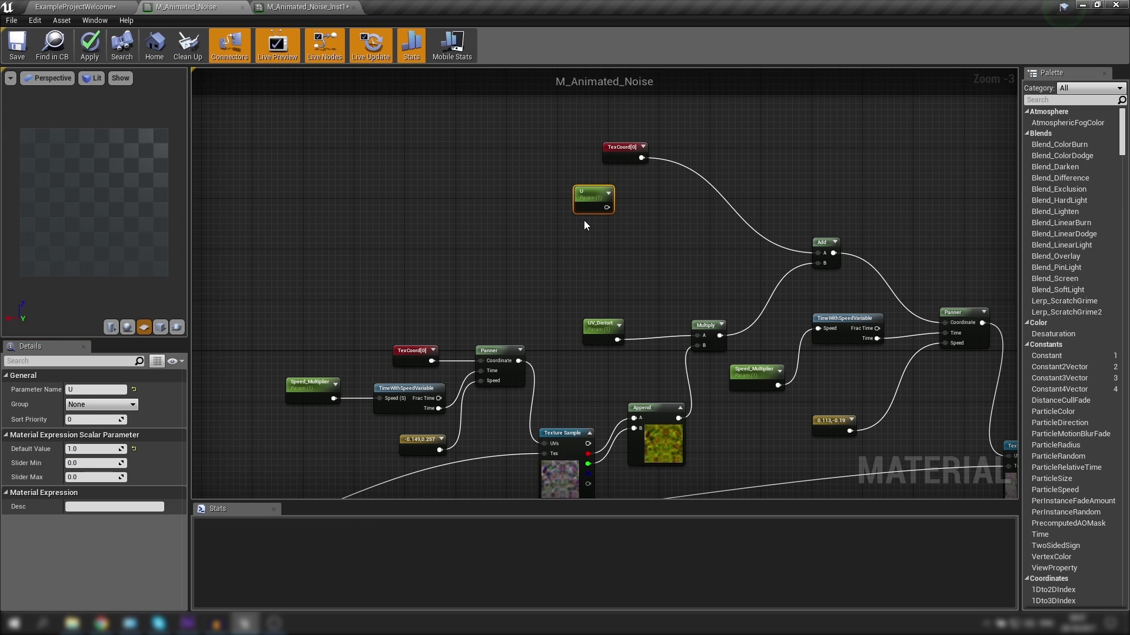
Duplicate the U parameter directly below it and rename the copy V.
key("ctrl+w")
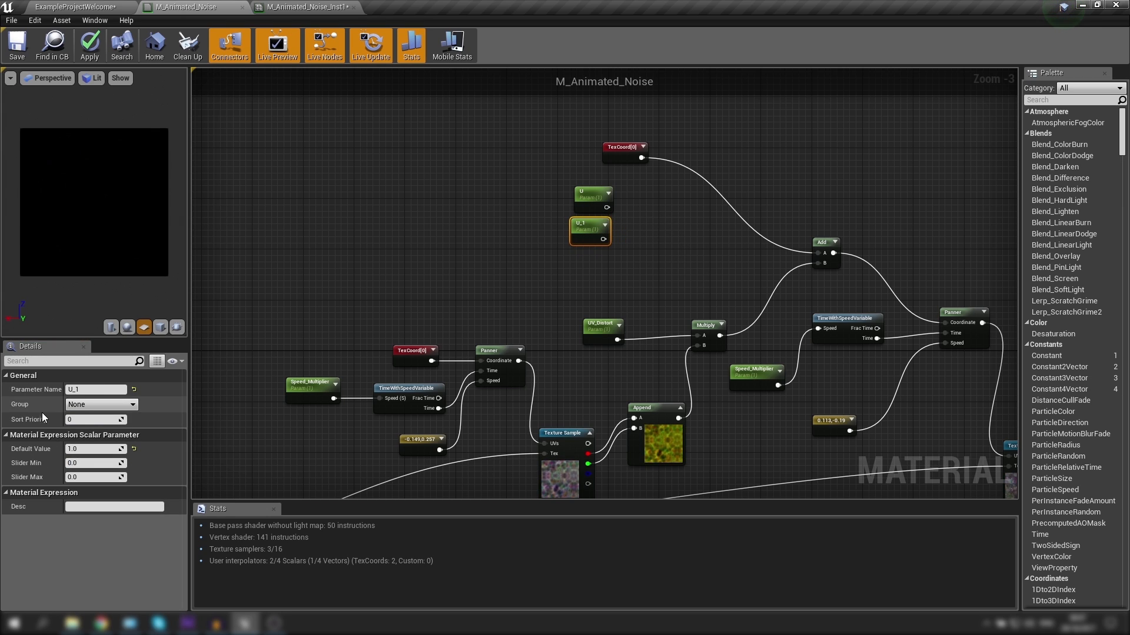
left_click(94, 390)
type("V")
key("Return")
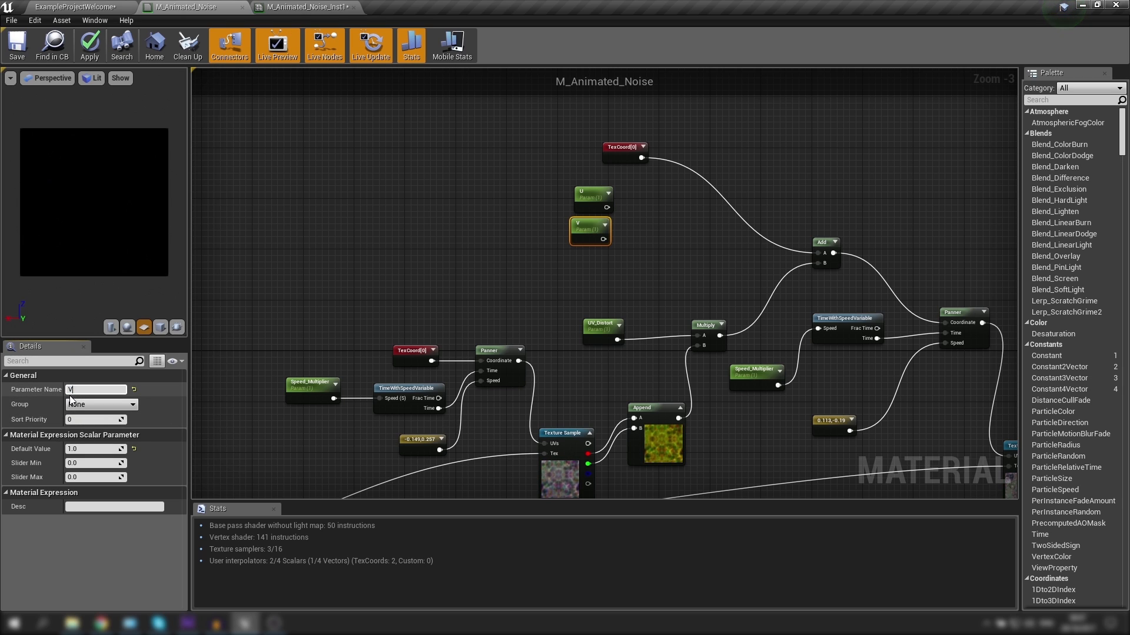
left_click(642, 215)
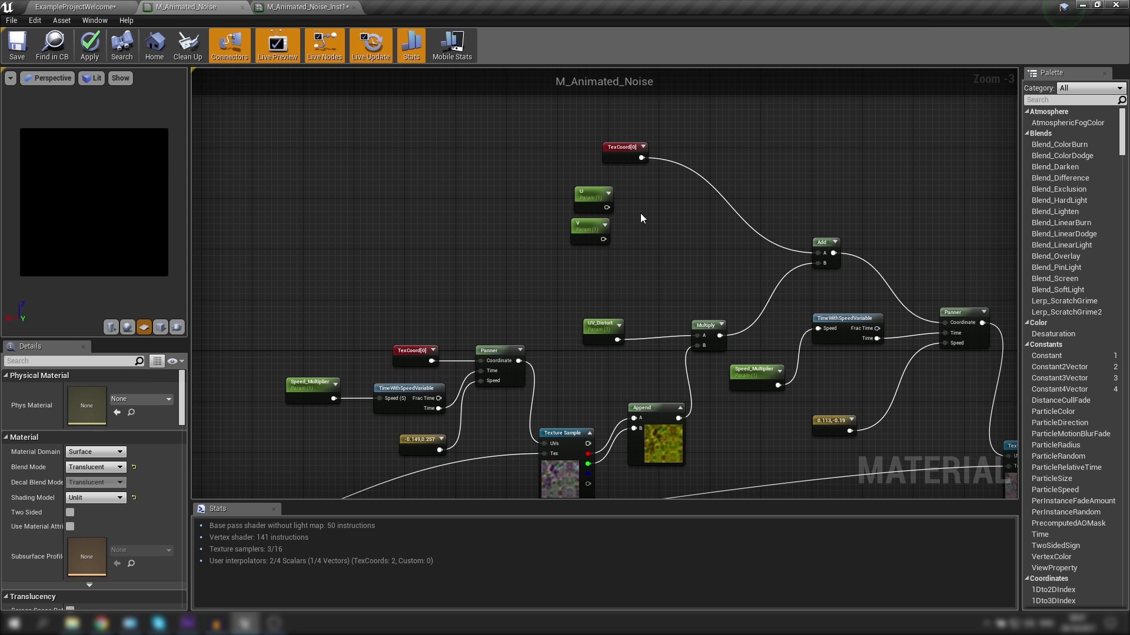
Add an AppendVector node beside the two parameters, wiring U into input A and V into input B.
right_click(638, 212)
type("appe")
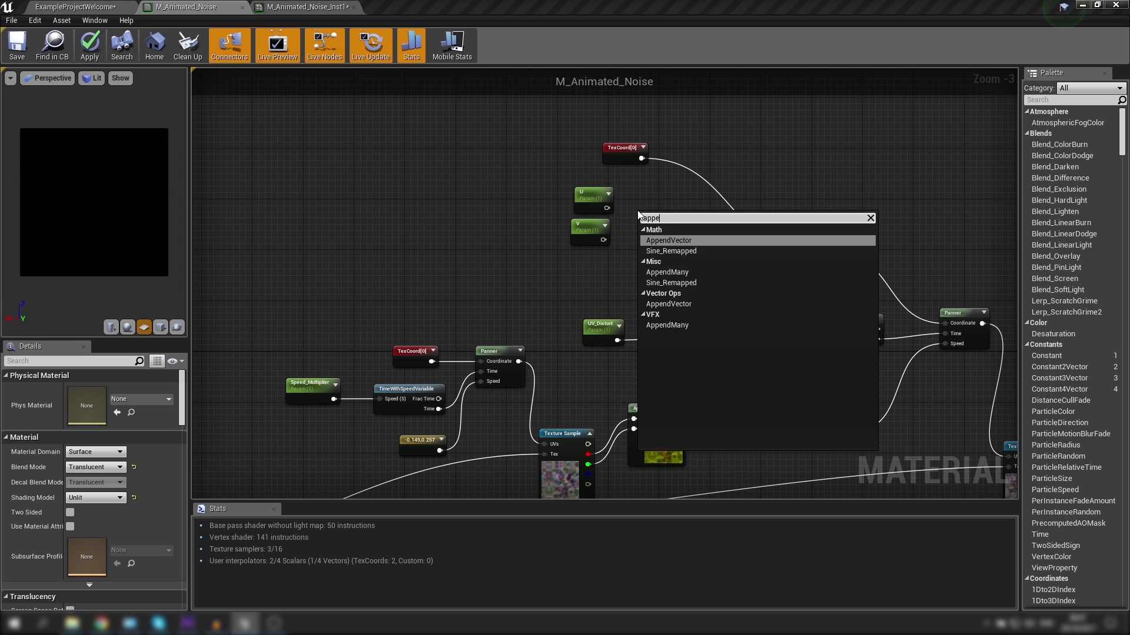
key("Return")
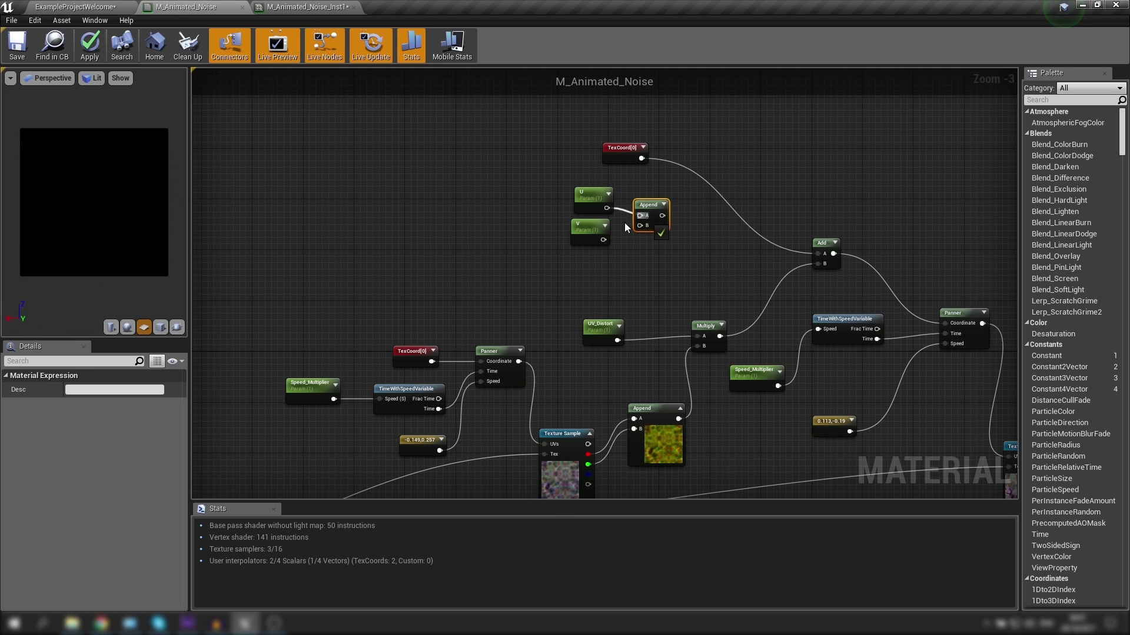
left_click_drag(603, 240, 640, 226)
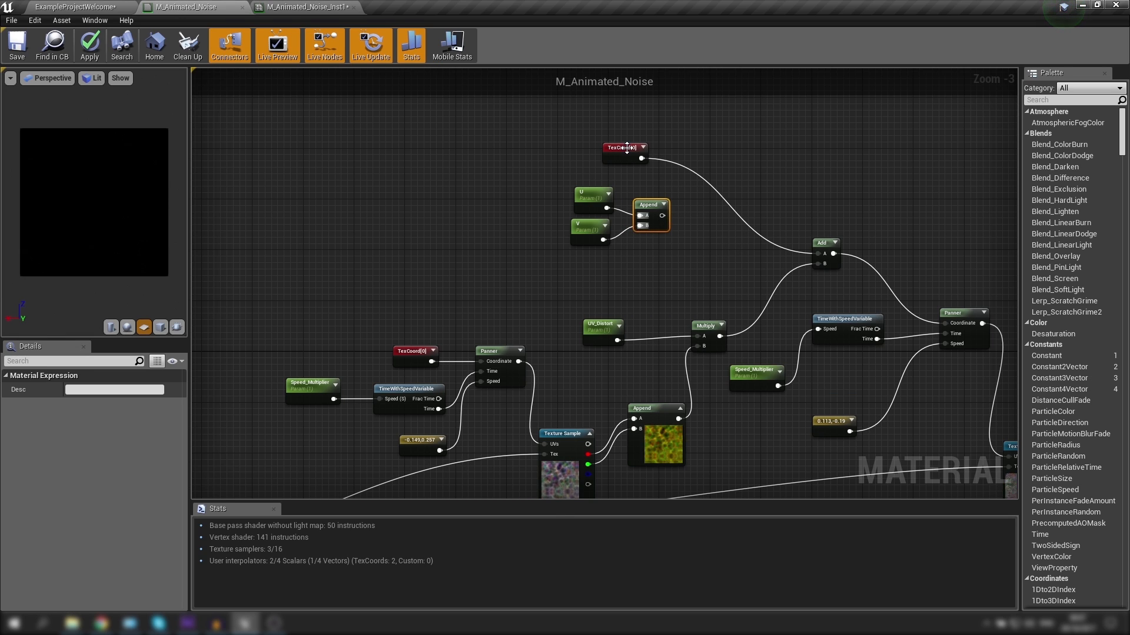
Multiply the TexCoord by the appended U and V parameters, and feed the result into the A input of the first layer's Add node.
left_click(697, 134)
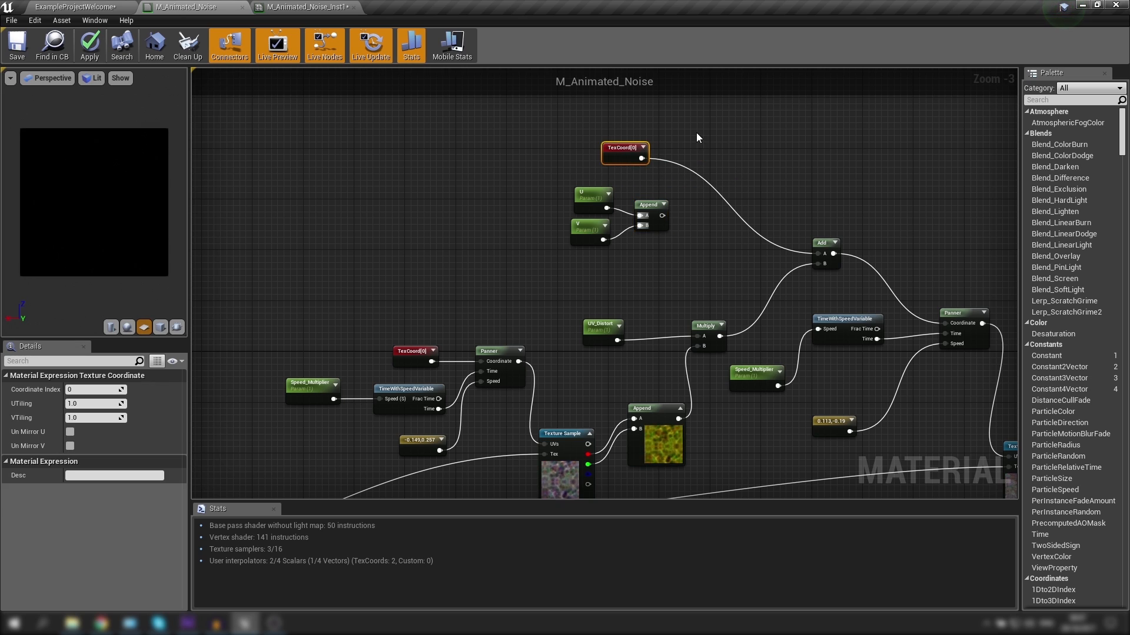
left_click(691, 180)
left_click_drag(662, 215, 696, 207)
left_click_drag(818, 254, 743, 199, "ctrl")
left_click_drag(813, 245, 818, 253)
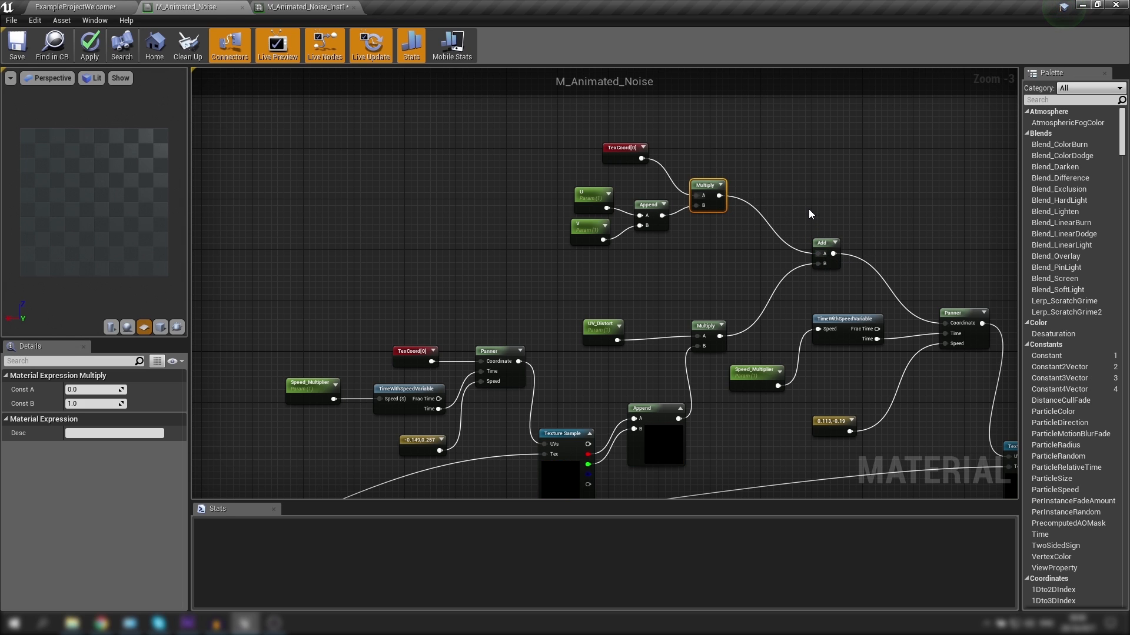
left_click(728, 171)
Align the U parameter node with the V parameter node below it.
right_click_drag(699, 162, 803, 135)
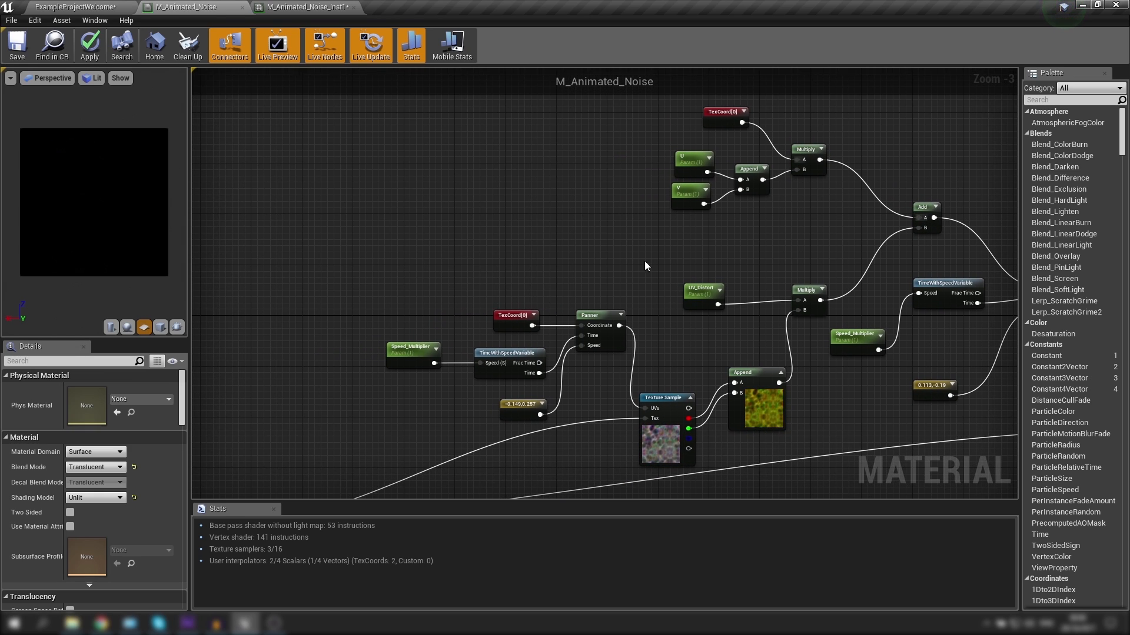
left_click_drag(680, 160, 676, 160)
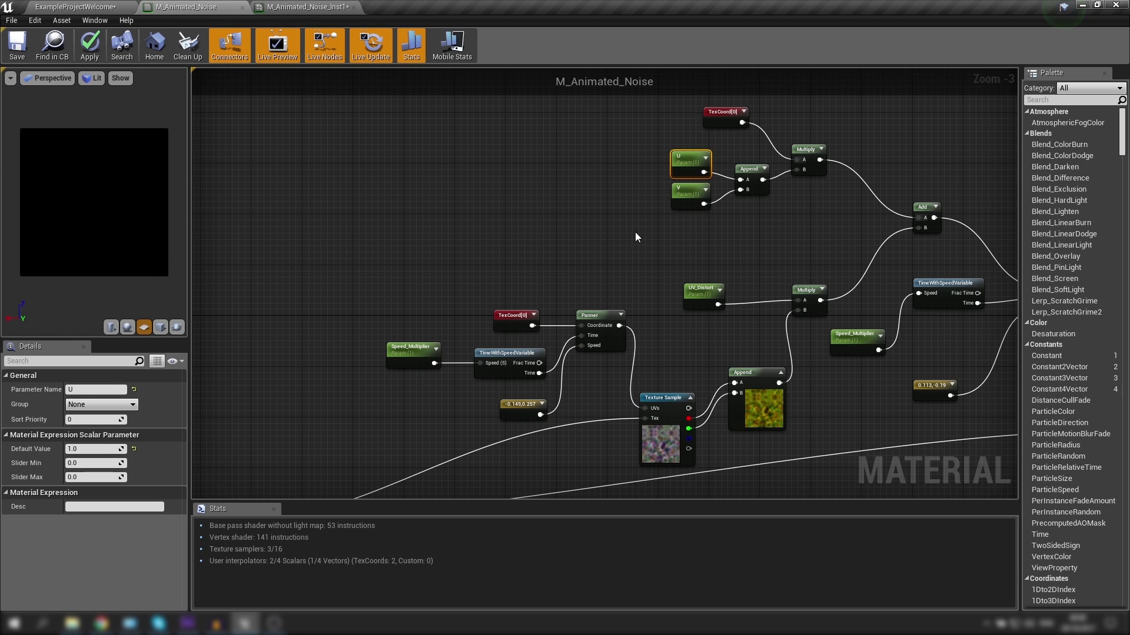
left_click(518, 263)
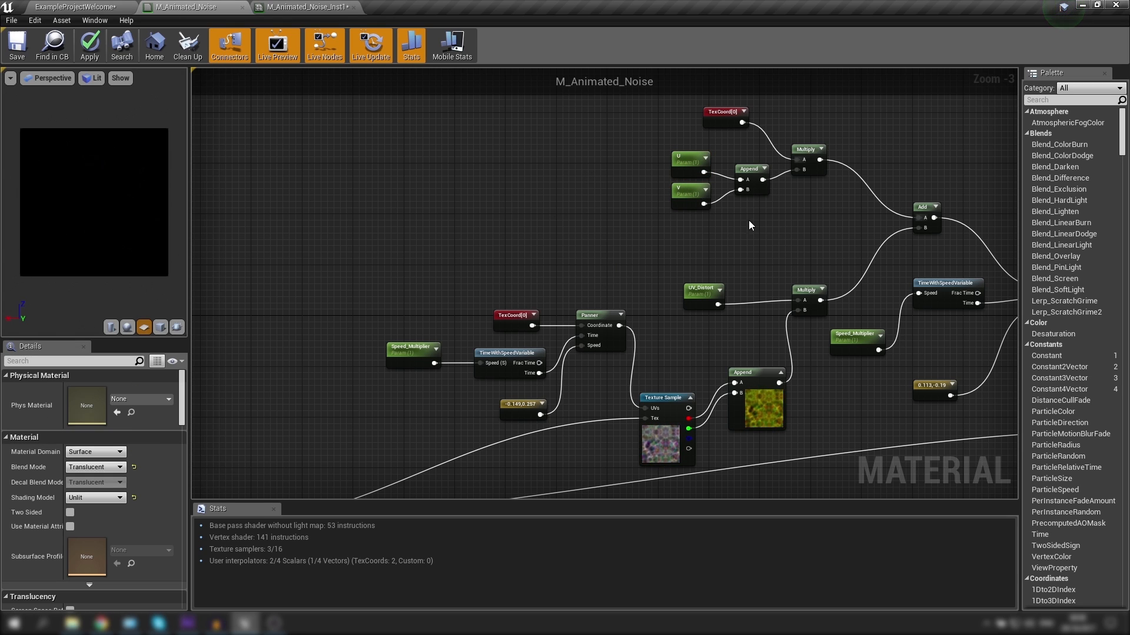
Copy the TexCoord tiling nodes to the first layer's distortion Panner, feed its Coordinate input from their Multiply, and rename the copied parameters U and V.
scroll(749, 222, "down", 1)
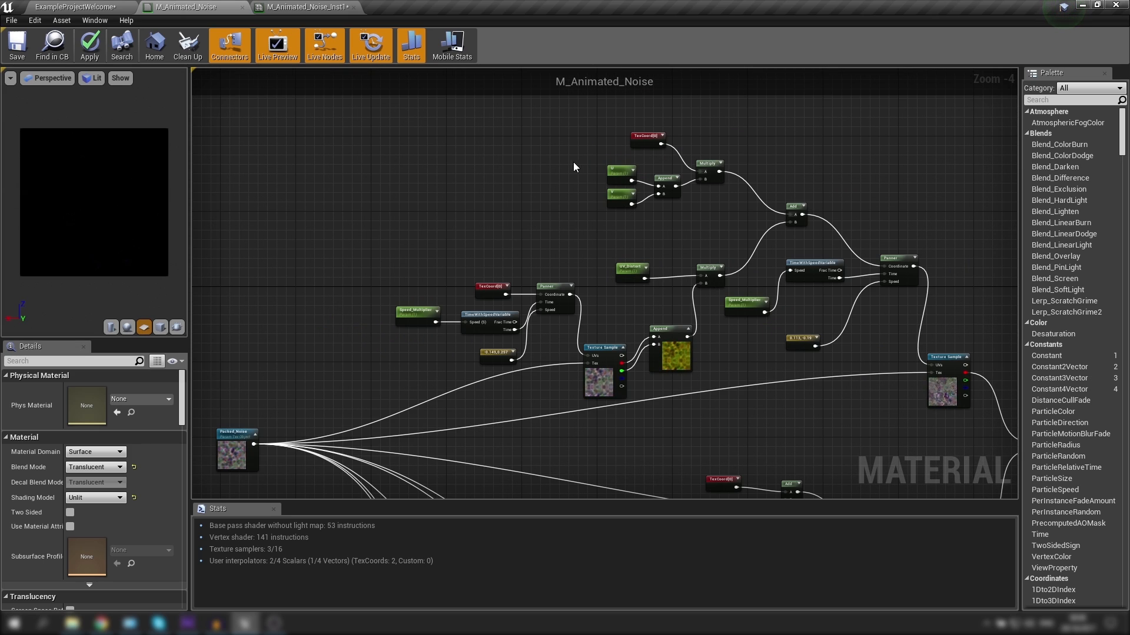
left_click_drag(570, 155, 712, 191)
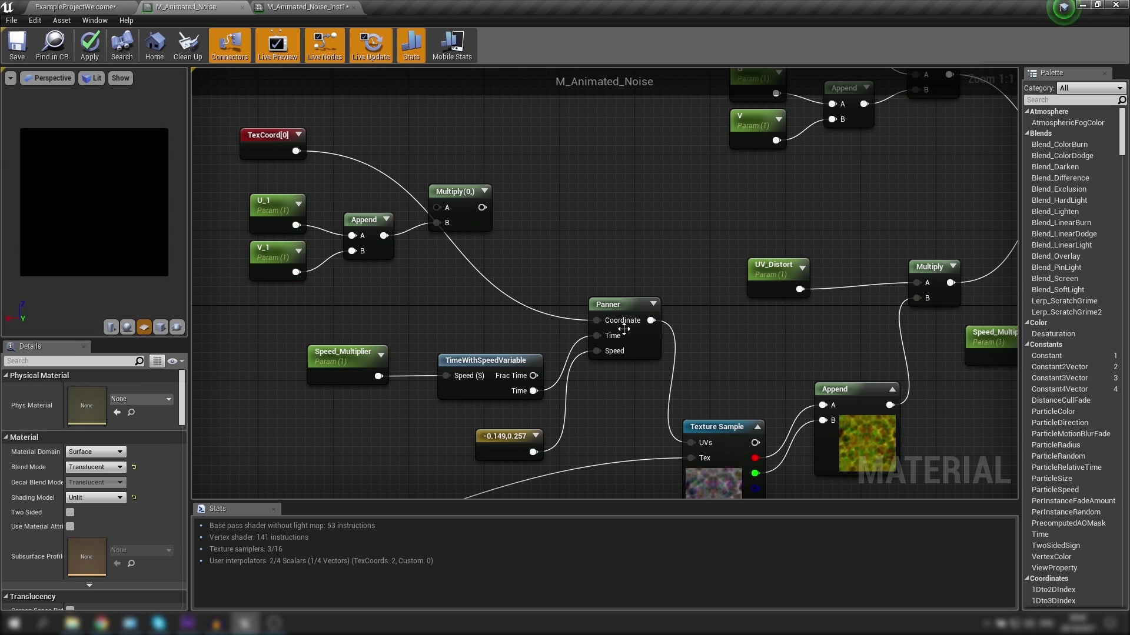
scroll(605, 283, "down", 2)
left_click(364, 232)
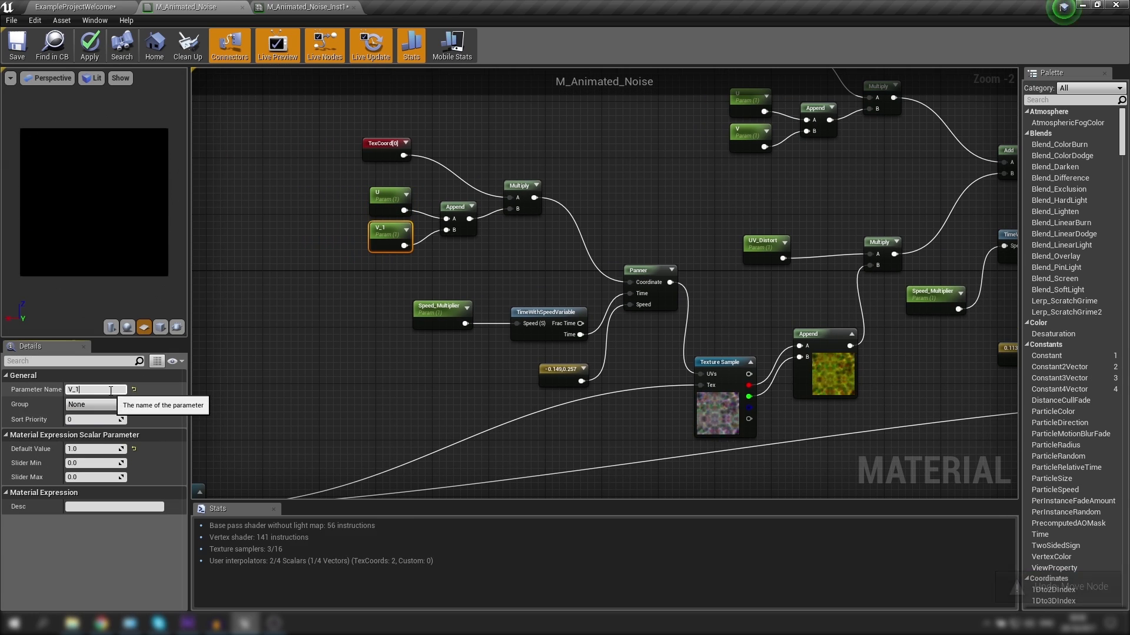
key("BackSpace")
key("BackSpace")
left_click(647, 465)
Paste the U and V tiling nodes into the second layer and feed their Multiply into the Add node in place of the old TexCoord.
scroll(655, 472, "down", 1)
right_click_drag(654, 472, 536, 225)
scroll(602, 276, "down", 2)
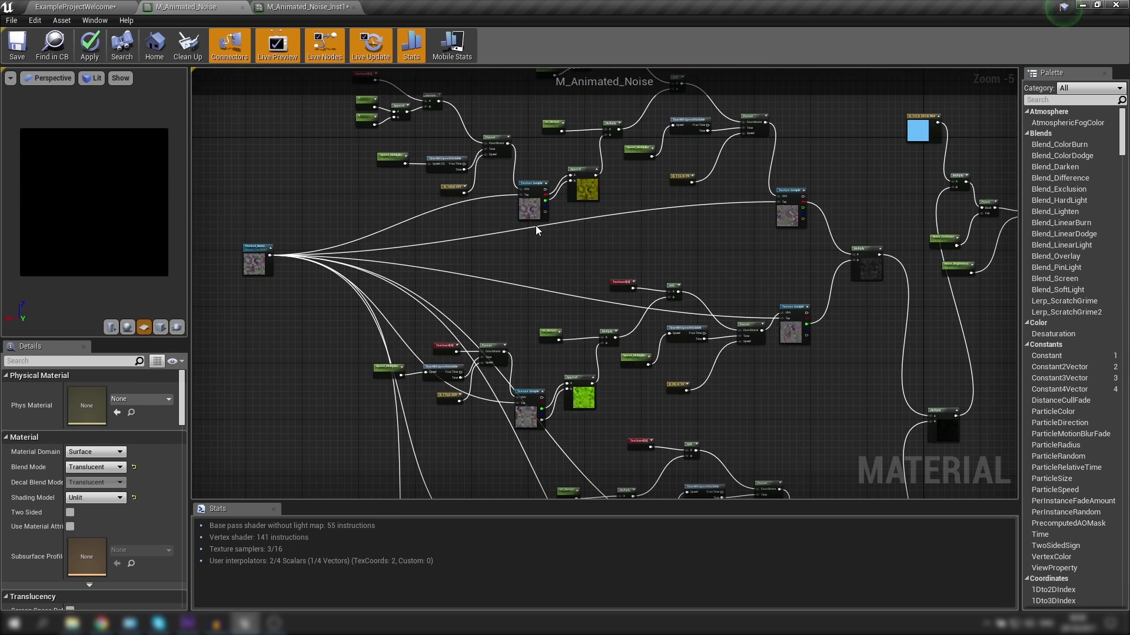
scroll(550, 301, "up", 3)
key("ctrl+v")
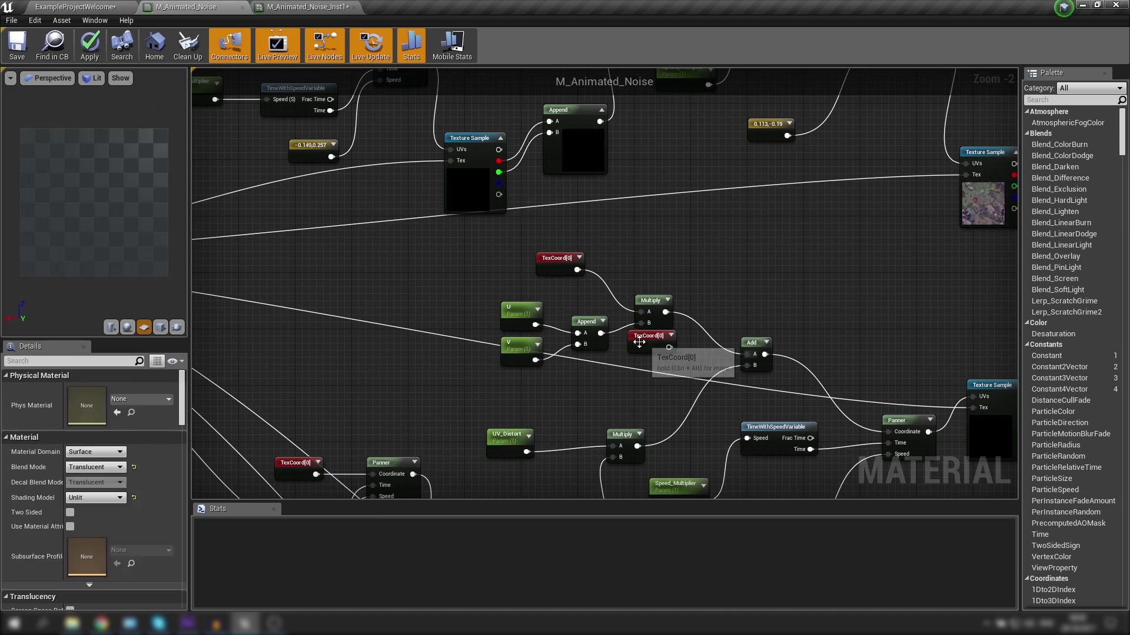
Paste the tiling nodes beside the second layer's distortion Panner and feed its Coordinate input from their Multiply.
scroll(638, 343, "down", 2)
left_click_drag(488, 320, 377, 329)
scroll(558, 351, "up", 1)
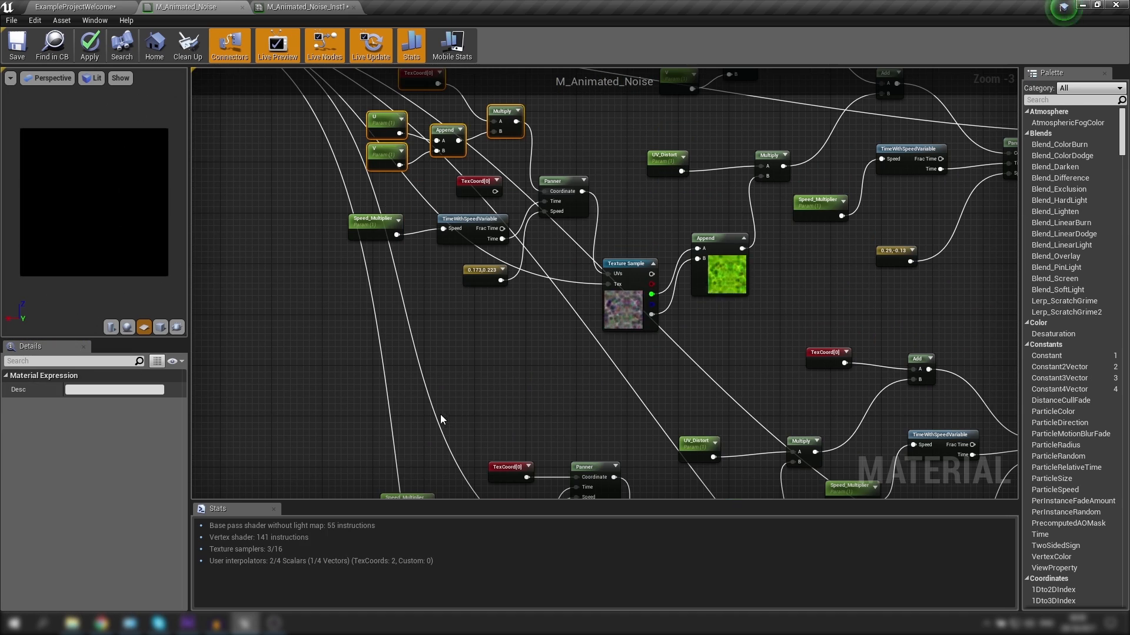
Paste the U and V tiling nodes into the third layer beside its Add node and rename the copied parameters U and V.
key("ctrl+v")
right_click_drag(583, 497, 532, 416)
left_click(666, 224)
left_click(101, 390)
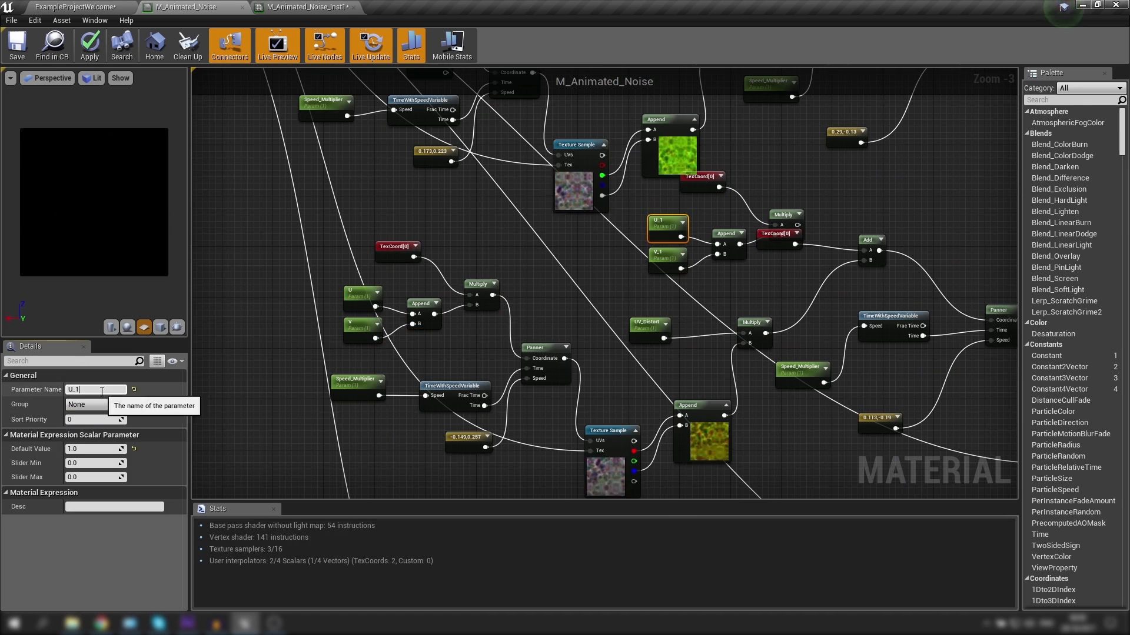
key("BackSpace")
key("BackSpace")
left_click(658, 268)
left_click(101, 390)
key("BackSpace")
key("BackSpace")
Move the third layer's old TexCoord aside and feed the tiling Multiply into the Add node in its place.
left_click_drag(776, 252, 782, 285)
left_click_drag(797, 241, 864, 251)
scroll(551, 258, "down", 2)
Copy the tiling nodes into the fourth layer, rename the parameters U and V, and feed their Multiply into Add instead of the old TexCoord.
left_click_drag(395, 168, 485, 219)
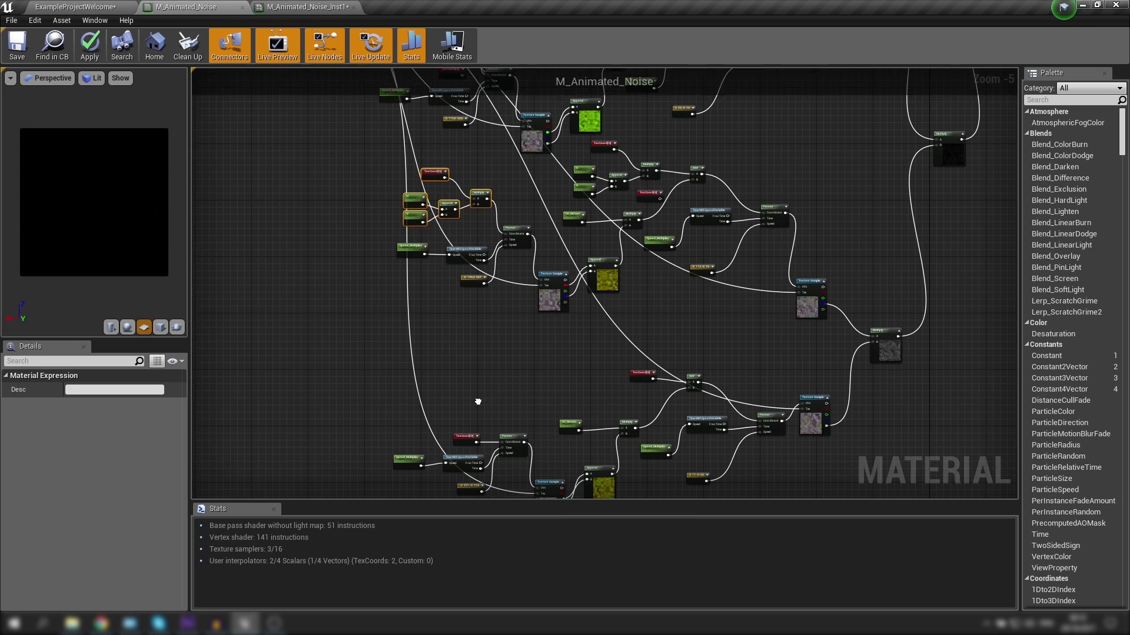
scroll(531, 317, "up", 2)
scroll(617, 236, "up", 2)
left_click(616, 232)
left_click(101, 389)
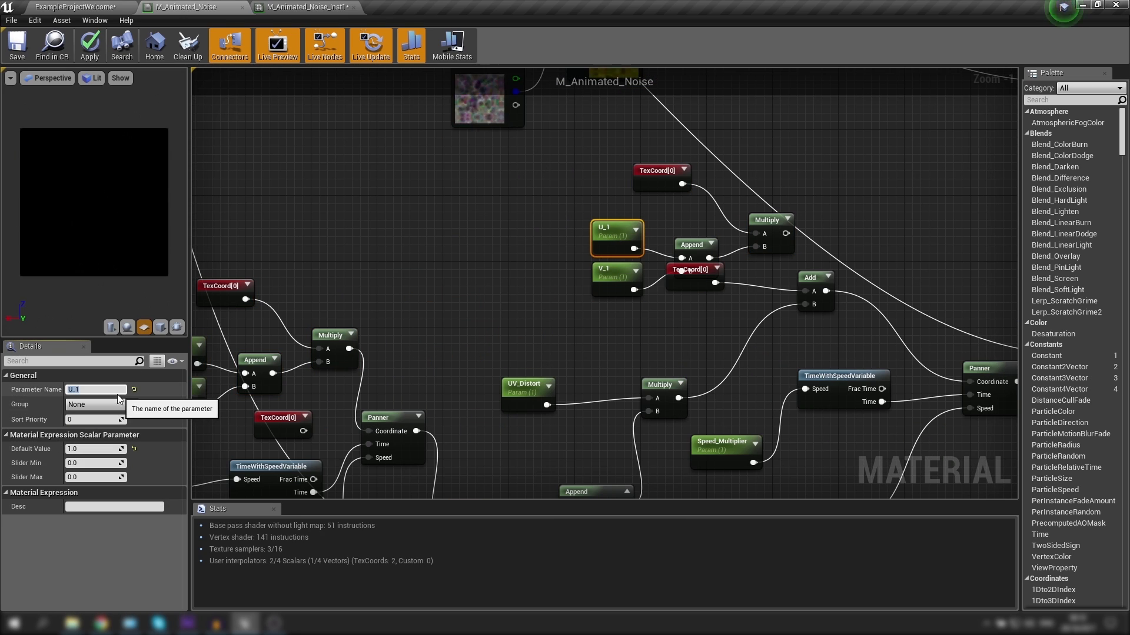
left_click_drag(691, 269, 625, 336)
scroll(625, 335, "down", 3)
Preview the material instance on a plane and enable its U and V parameter overrides.
left_click(318, 7)
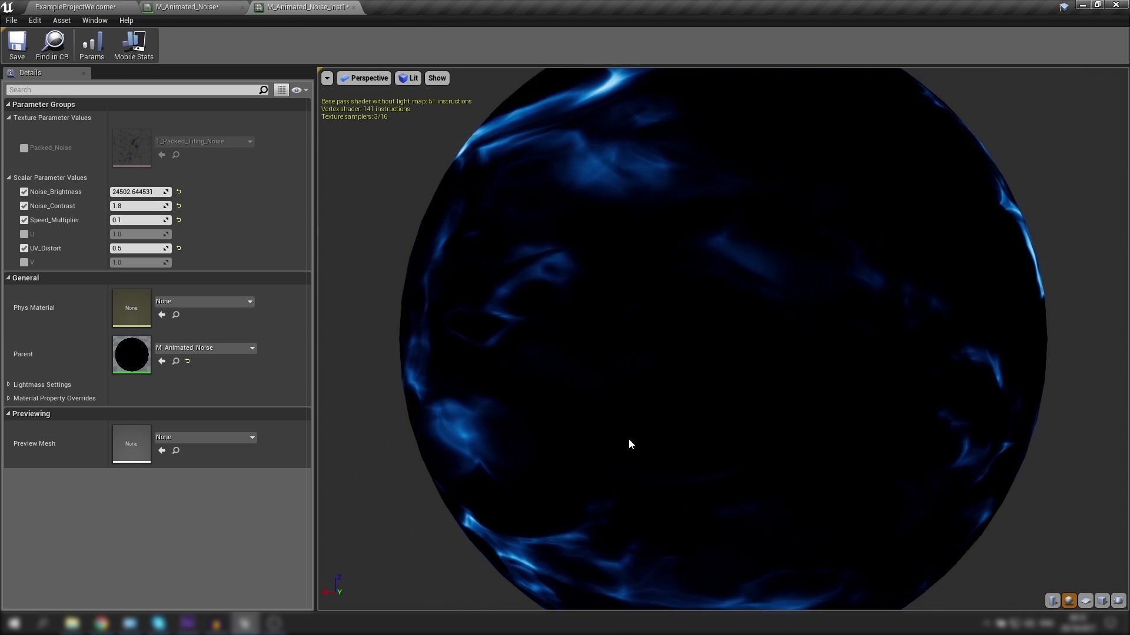
left_click(1086, 601)
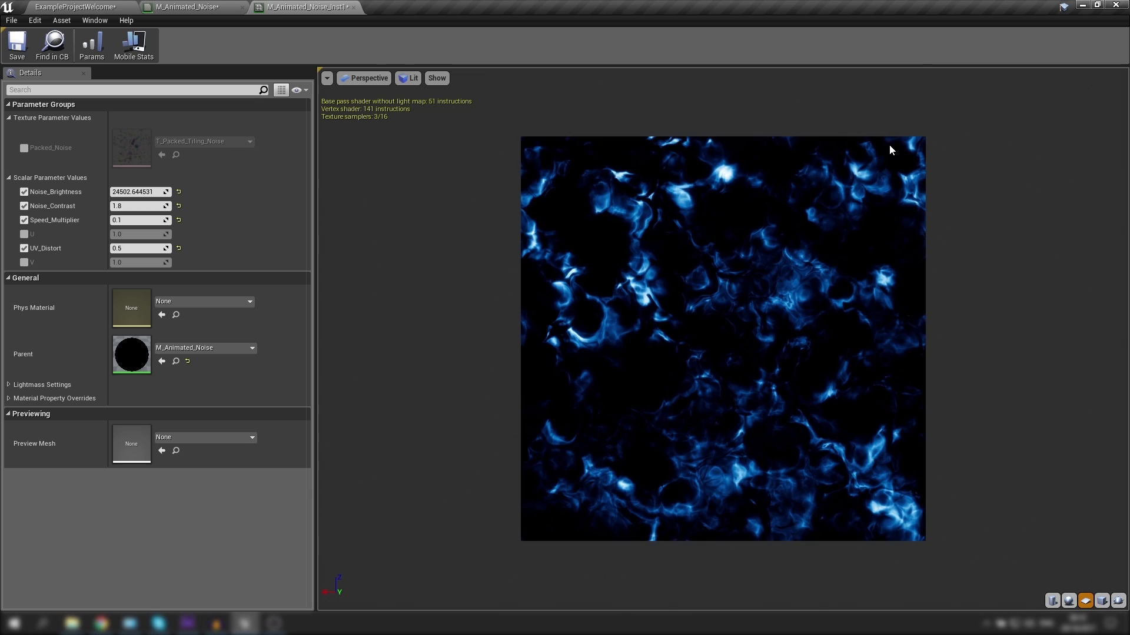
left_click(24, 235)
left_click(25, 262)
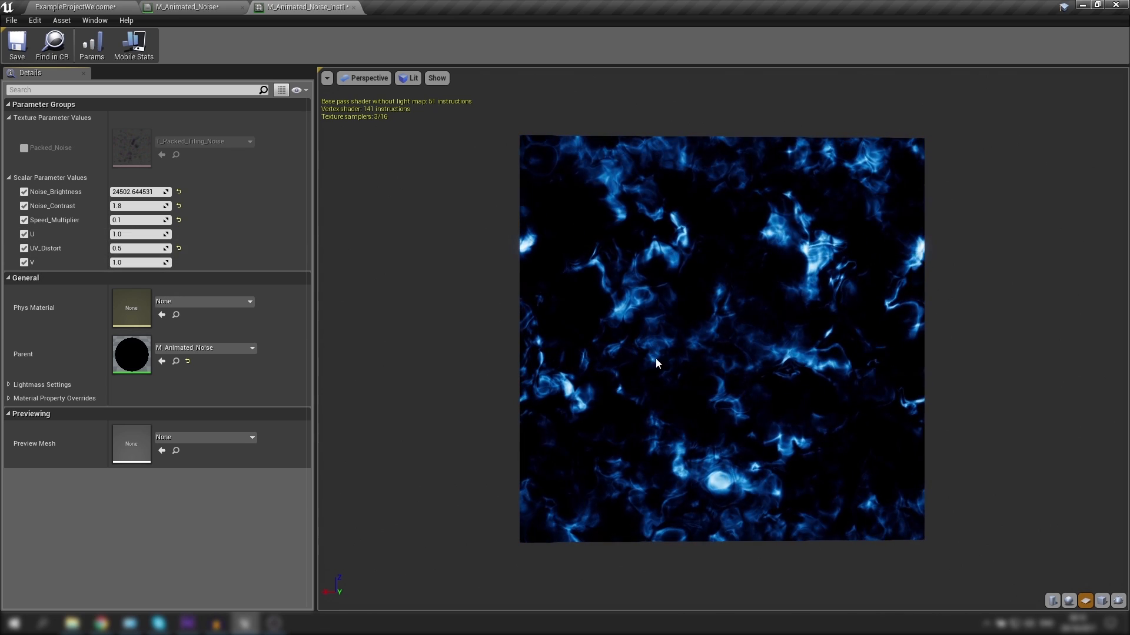
Examine the material instance on a sphere preview from another angle and return to the M_Animated_Noise node graph.
left_click(1069, 600)
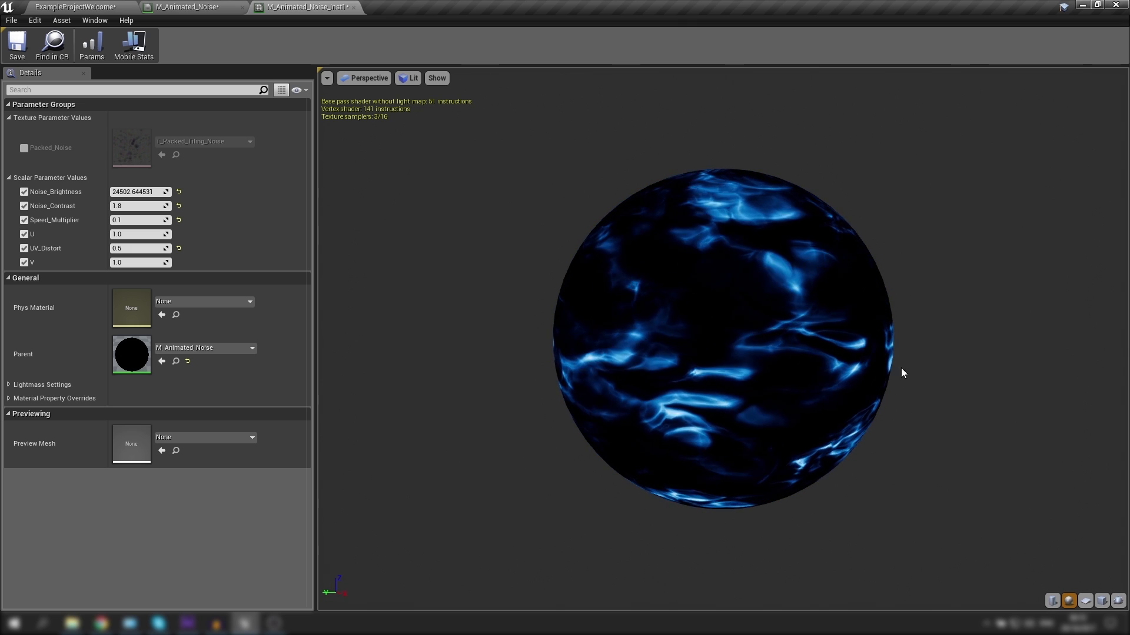
left_click_drag(339, 154, 716, 295)
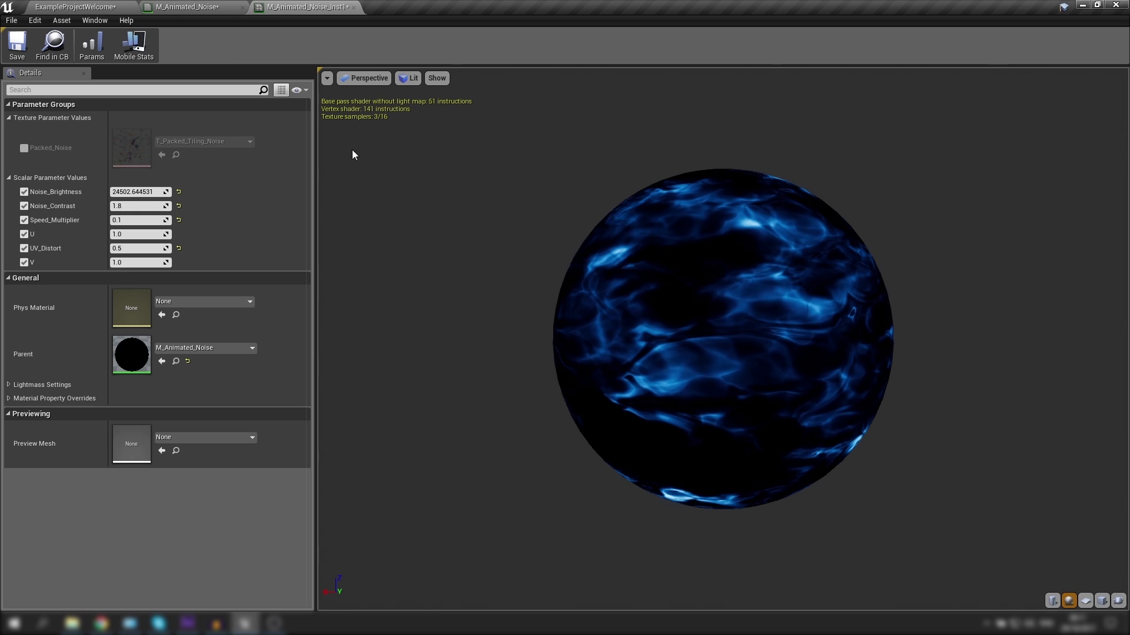
left_click(172, 6)
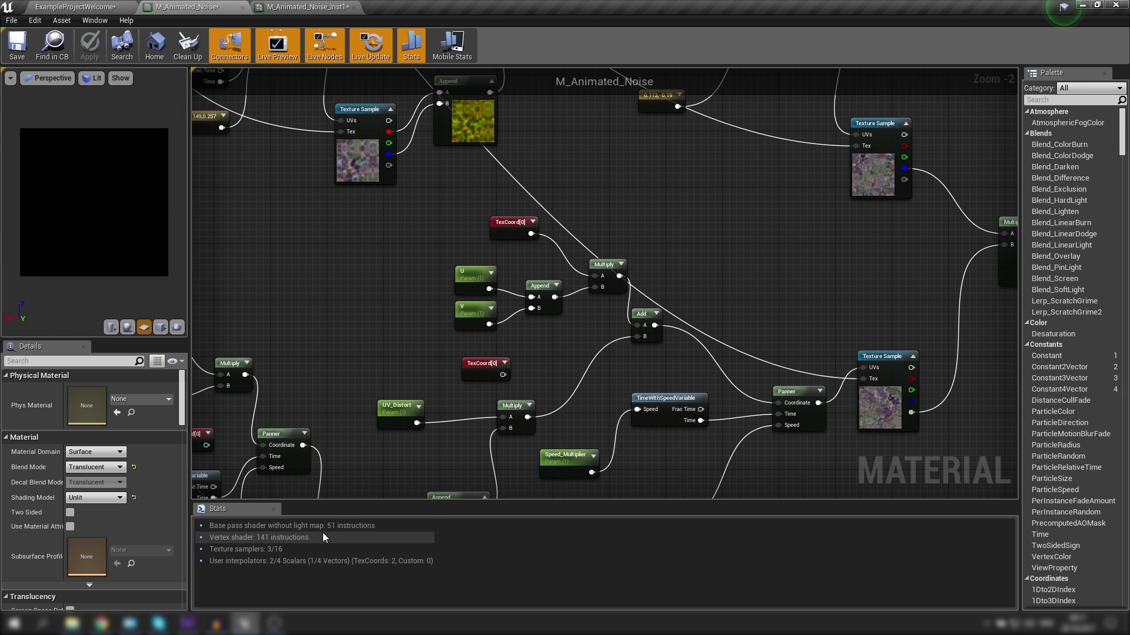
scroll(357, 271, "down", 4)
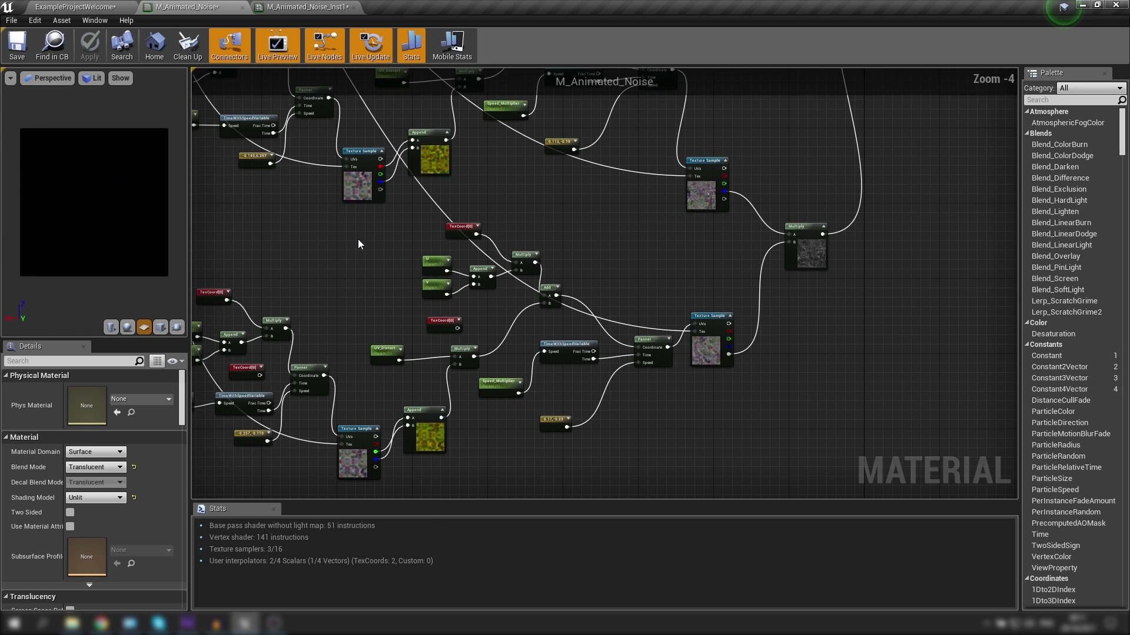